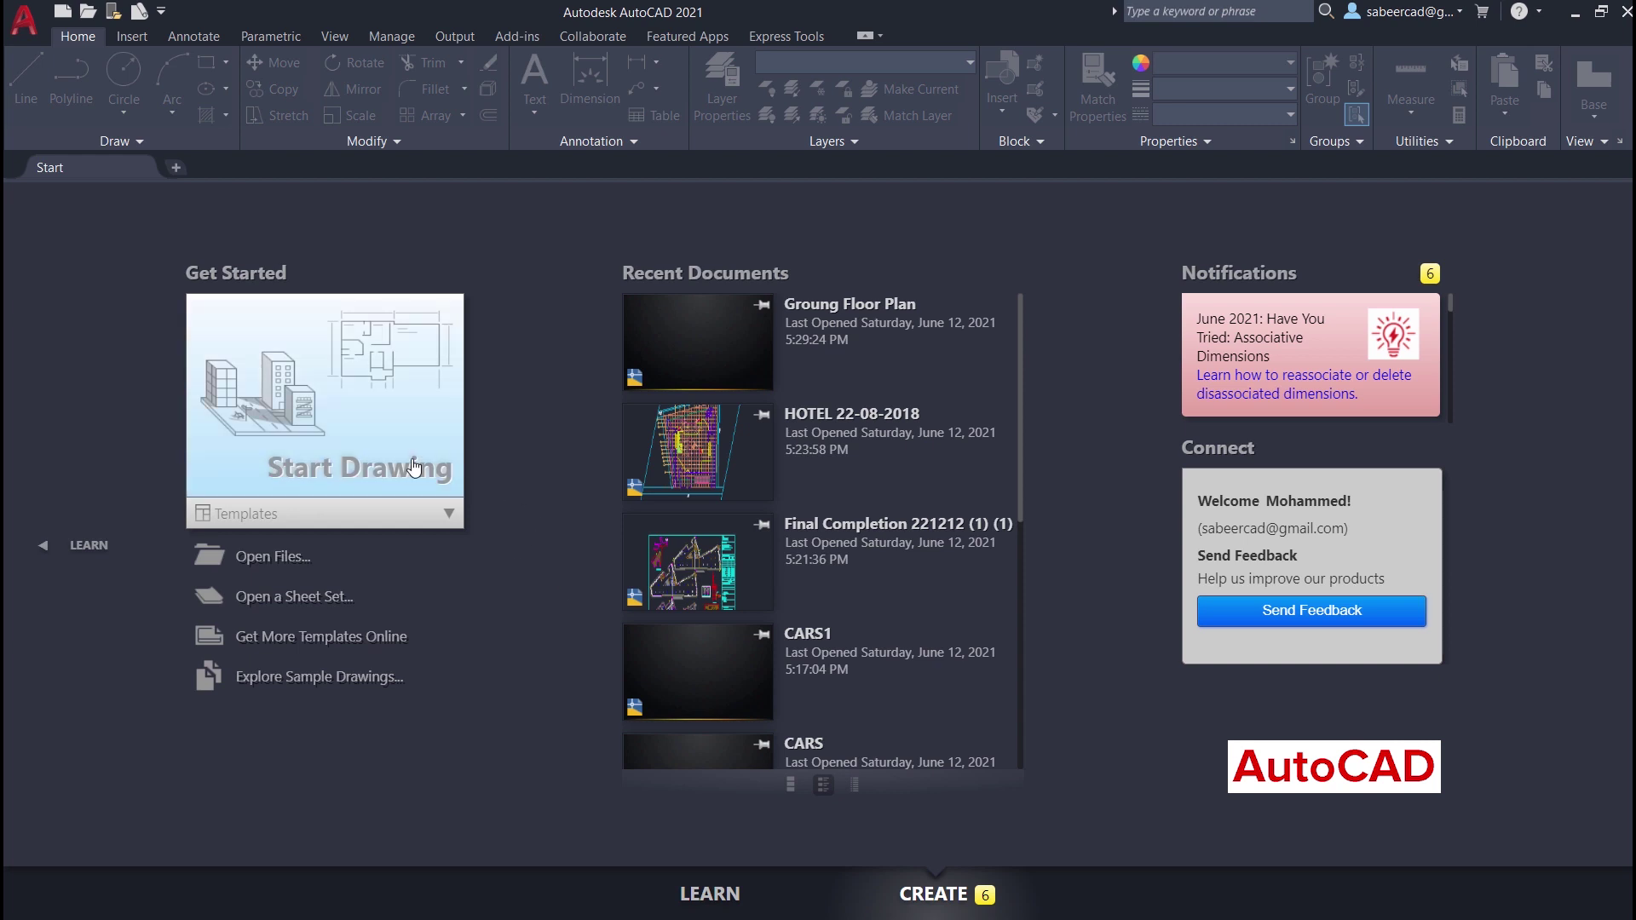
Step: Look through the available drawing templates and recent documents, and start a new drawing
left_click(447, 513)
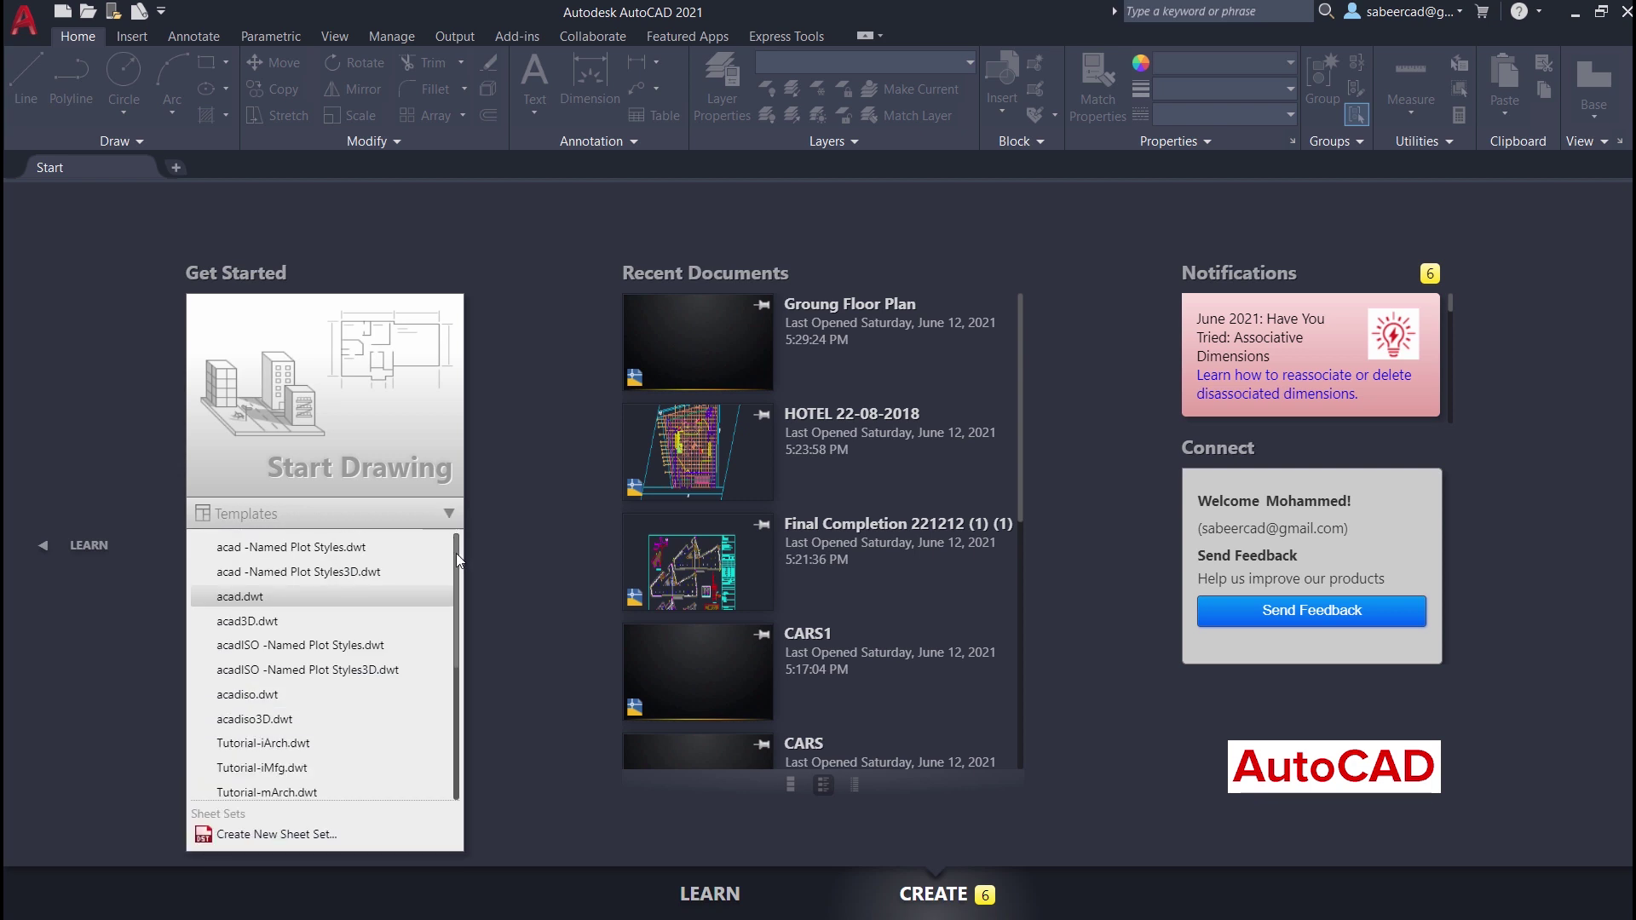
scroll(457, 559, "down", 2)
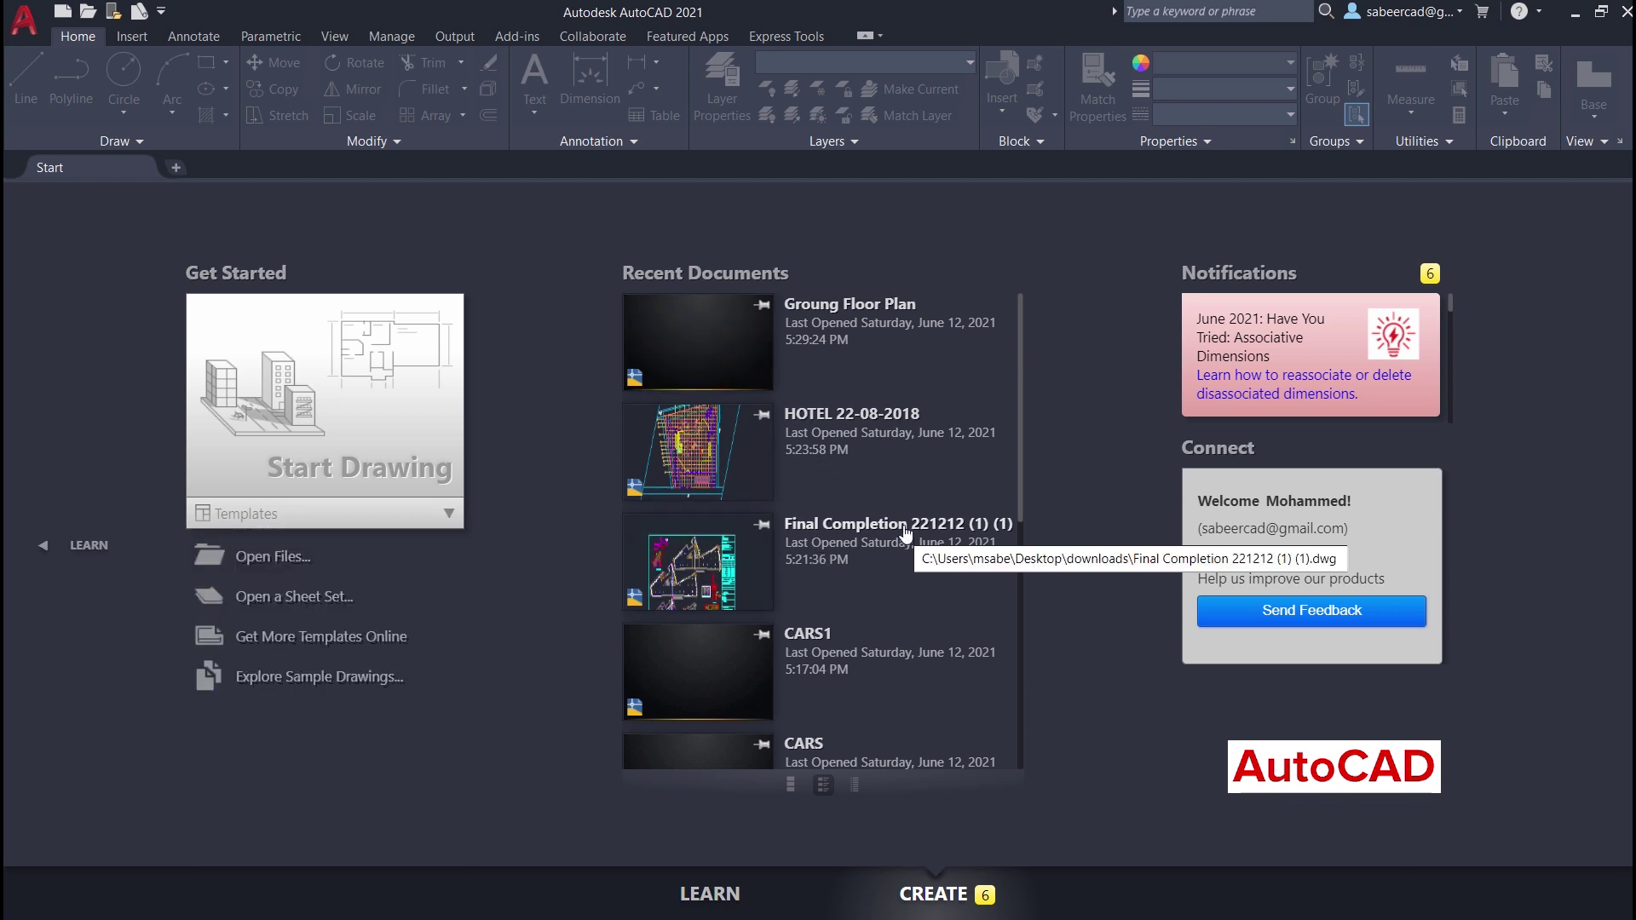
scroll(905, 521, "down", 5)
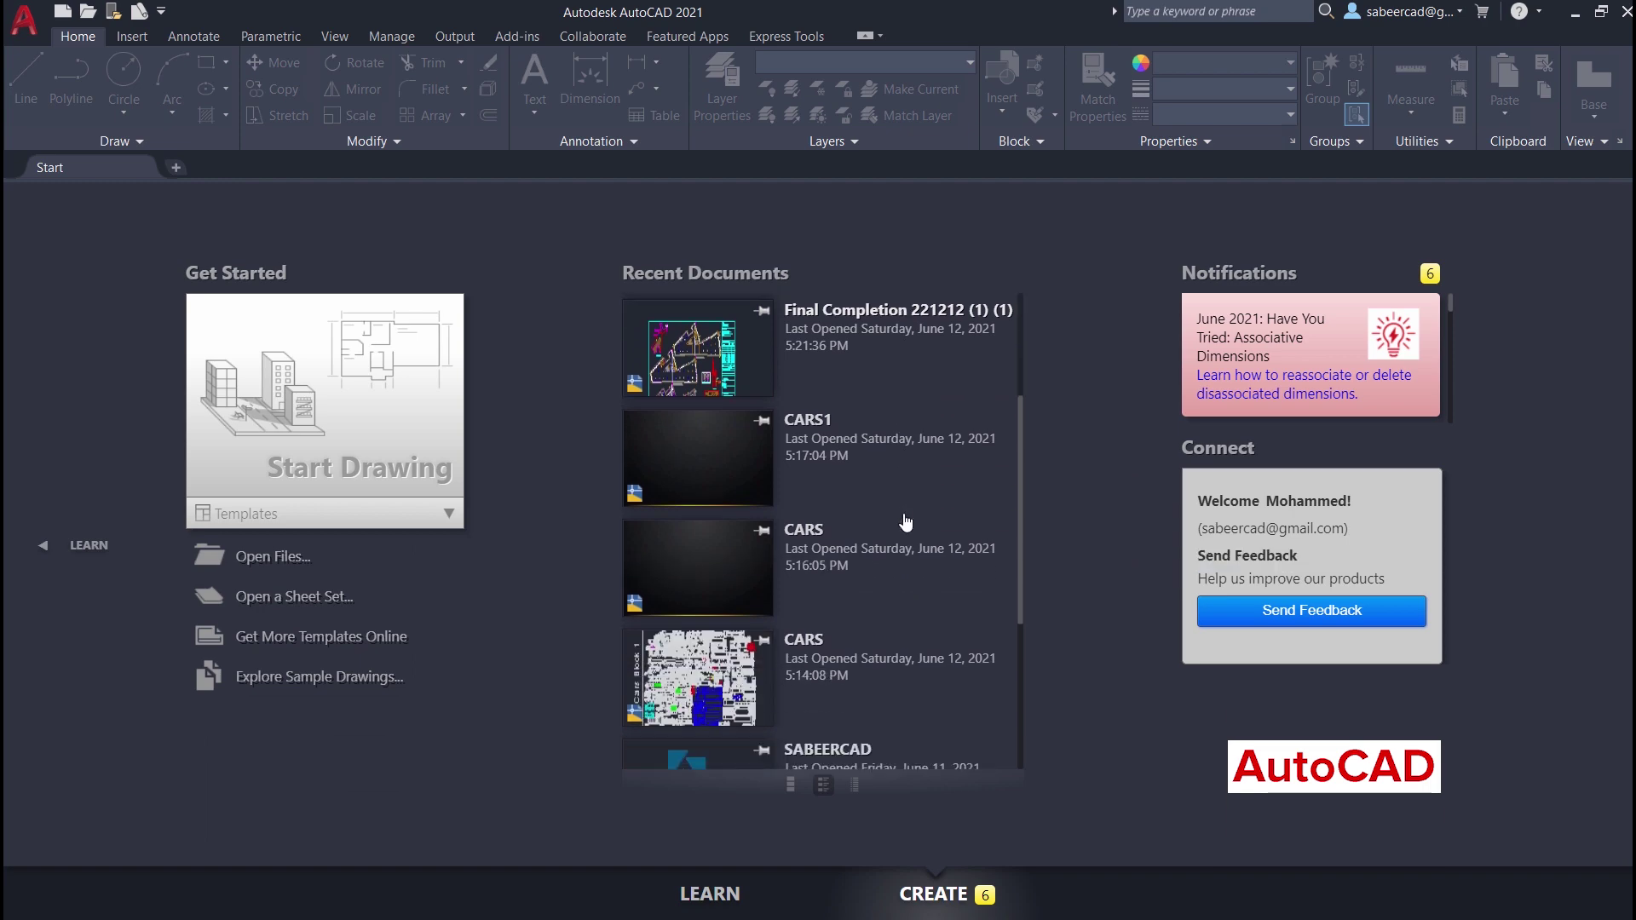
left_click(332, 431)
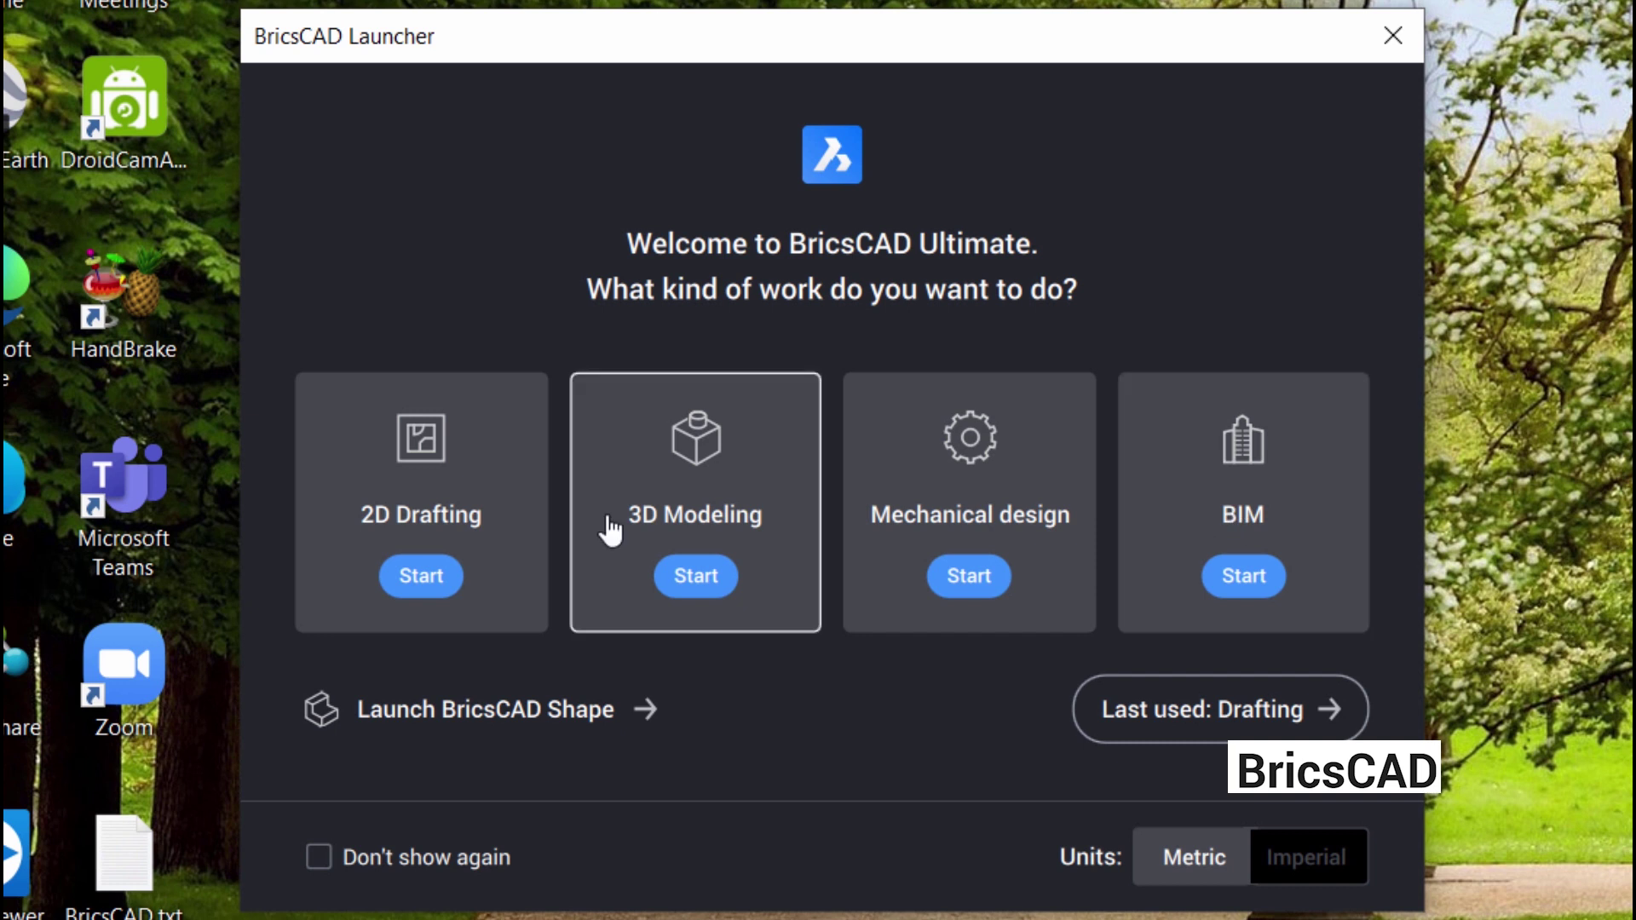
Step: Switch to BricsCAD, start it for 2D Drafting, and open the list of templates for a new drawing
left_click(480, 516)
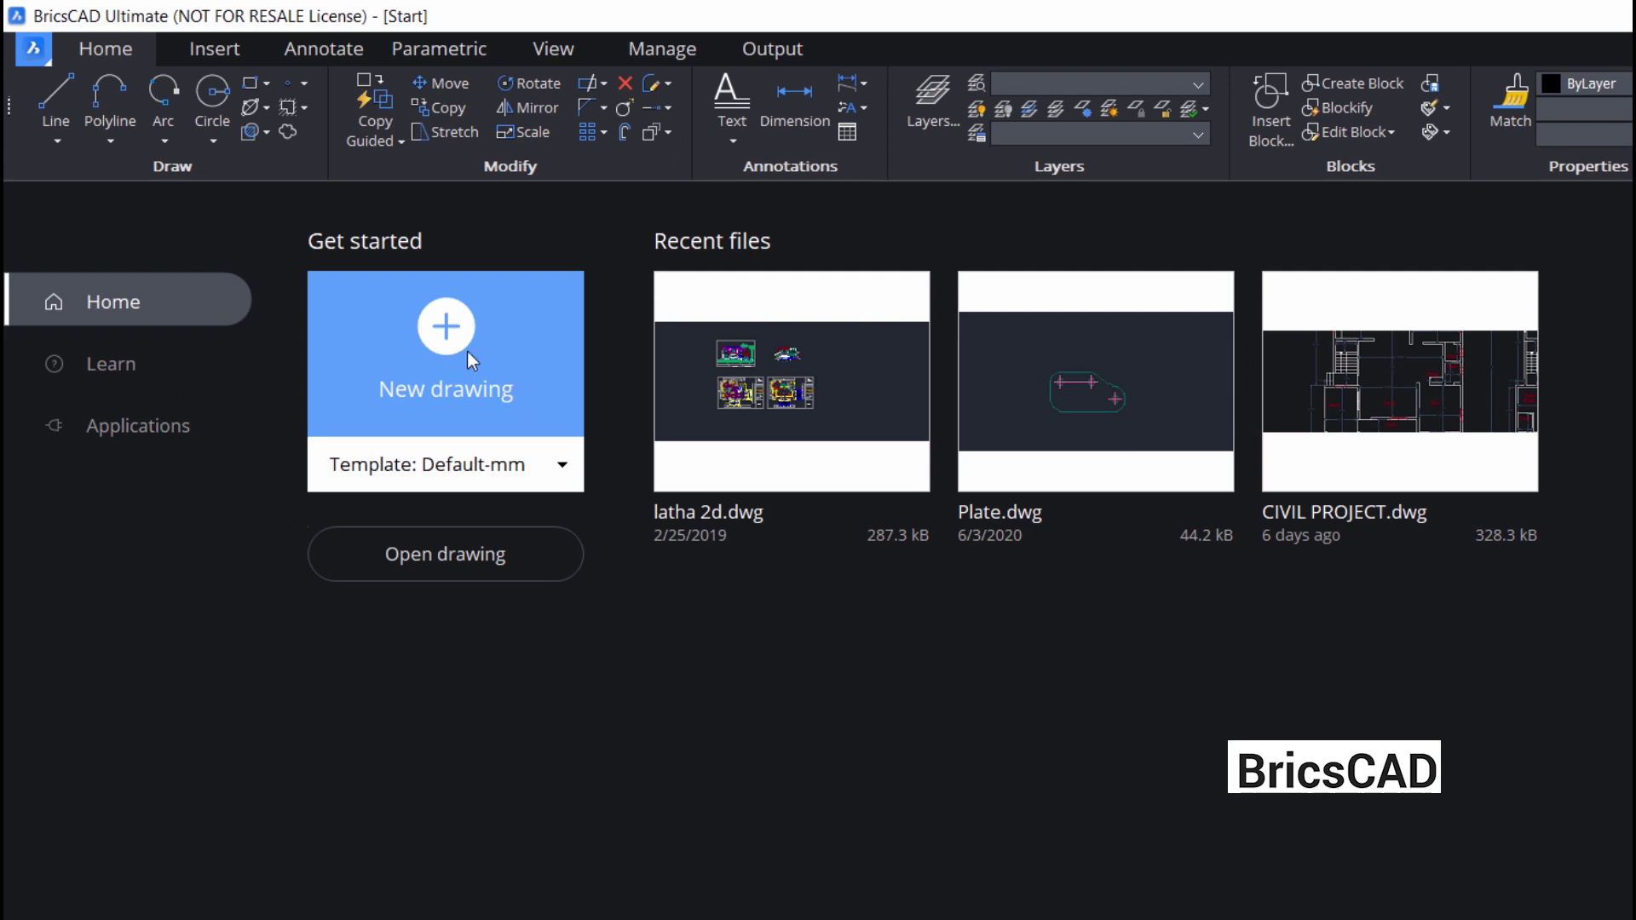
left_click(555, 468)
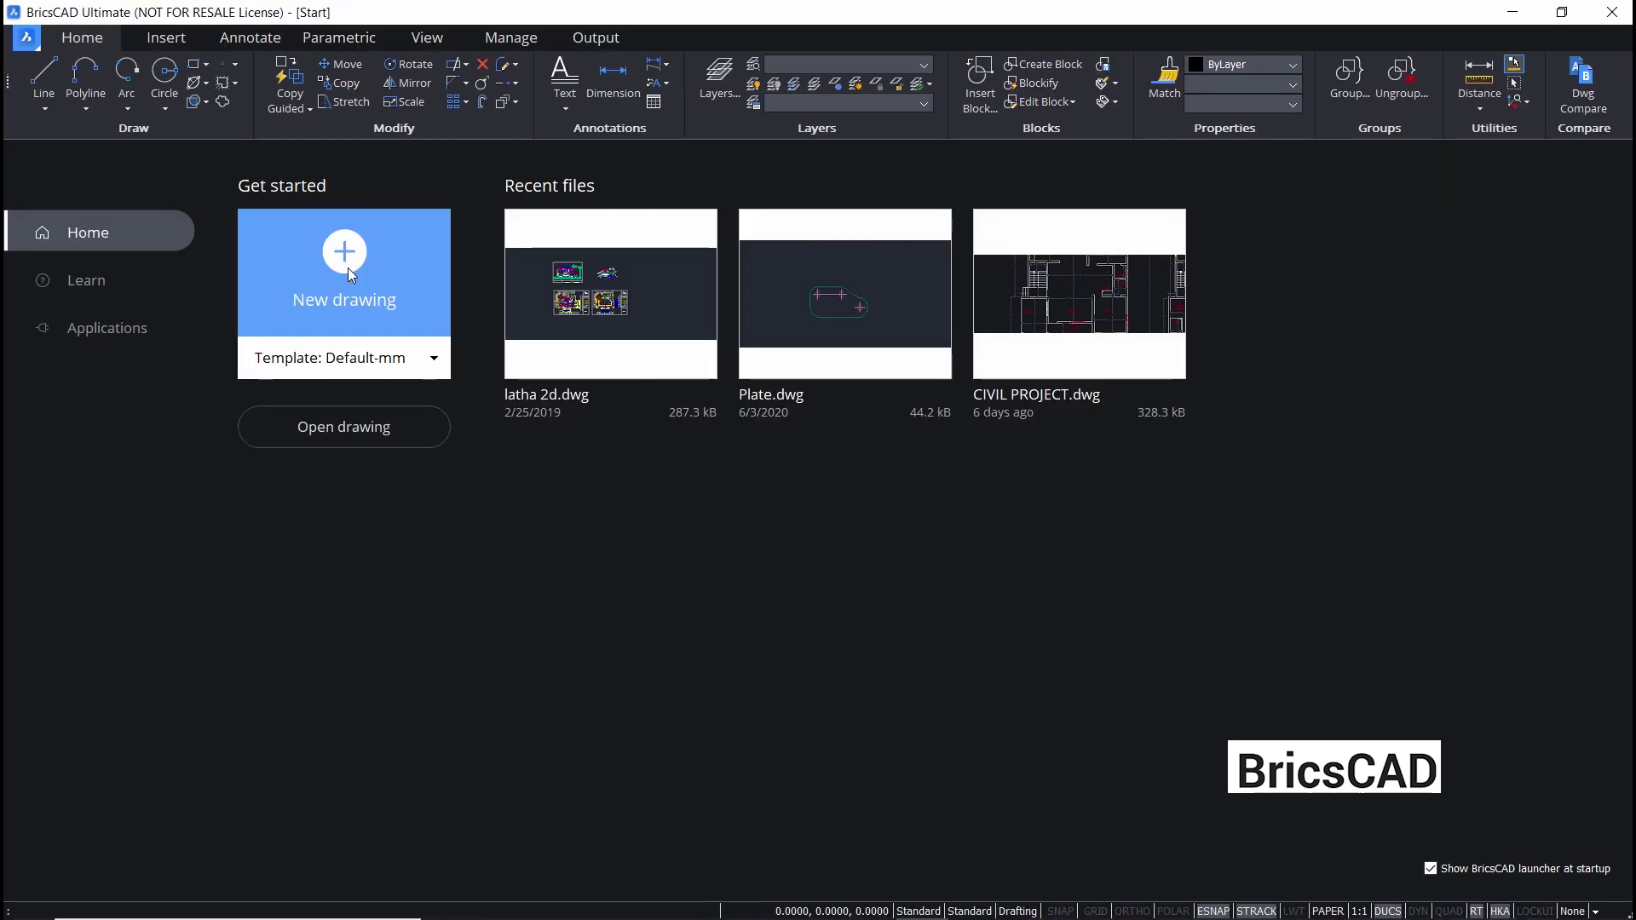
left_click(450, 349)
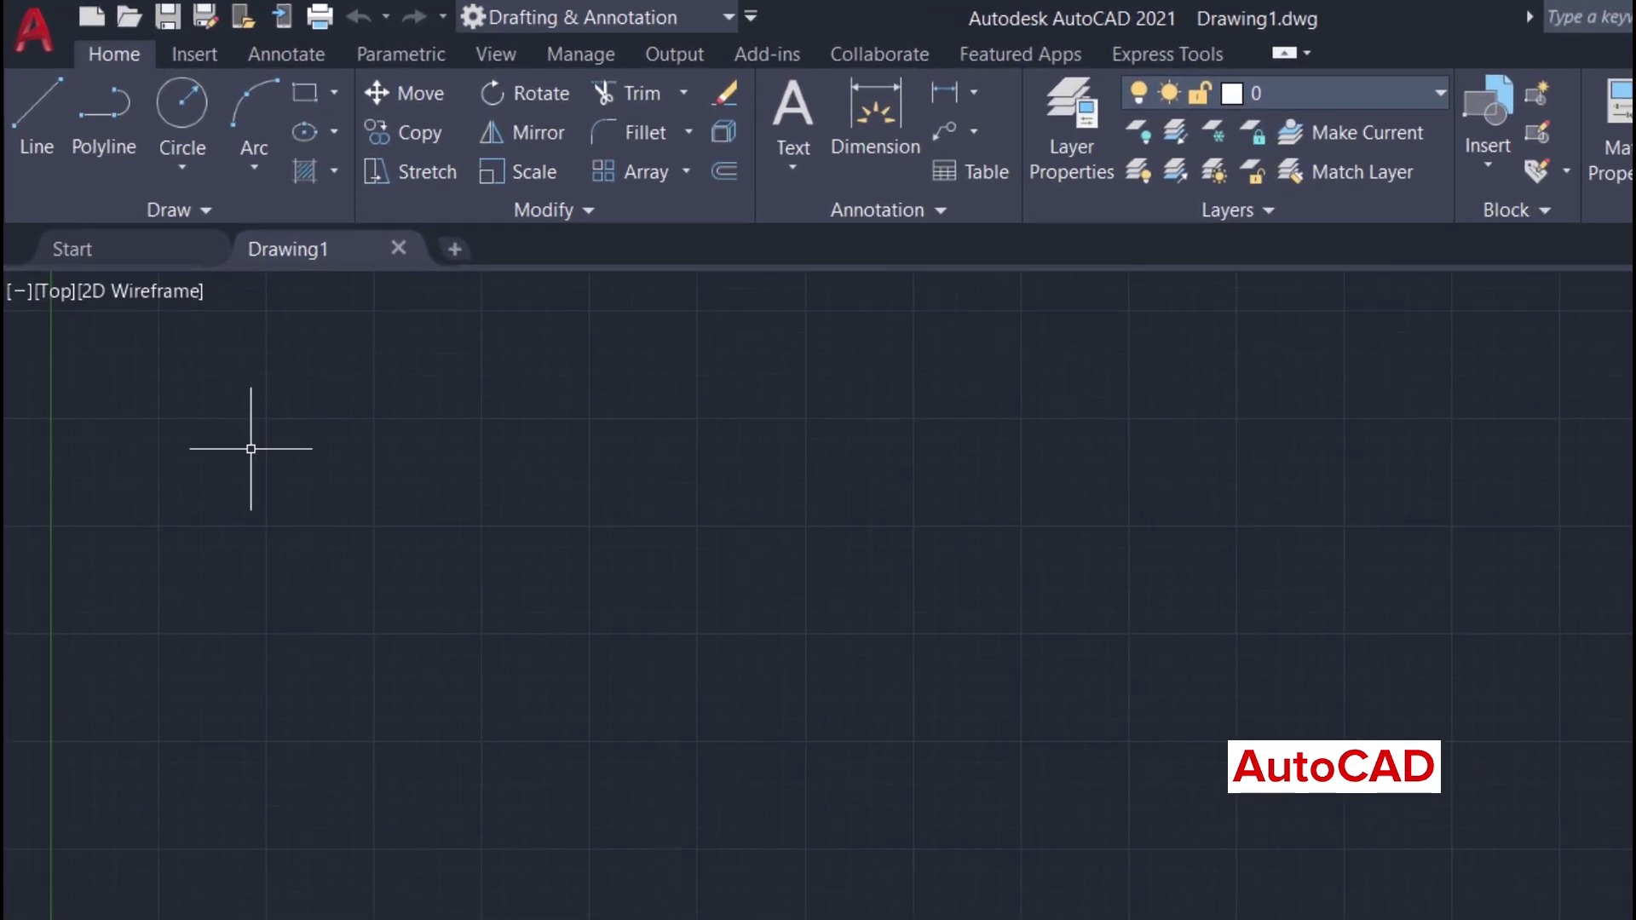
Step: Switch to AutoCAD and examine the file commands in its application menu, from New and Open to Import and Print
left_click(28, 34)
left_click(28, 32)
left_click(29, 33)
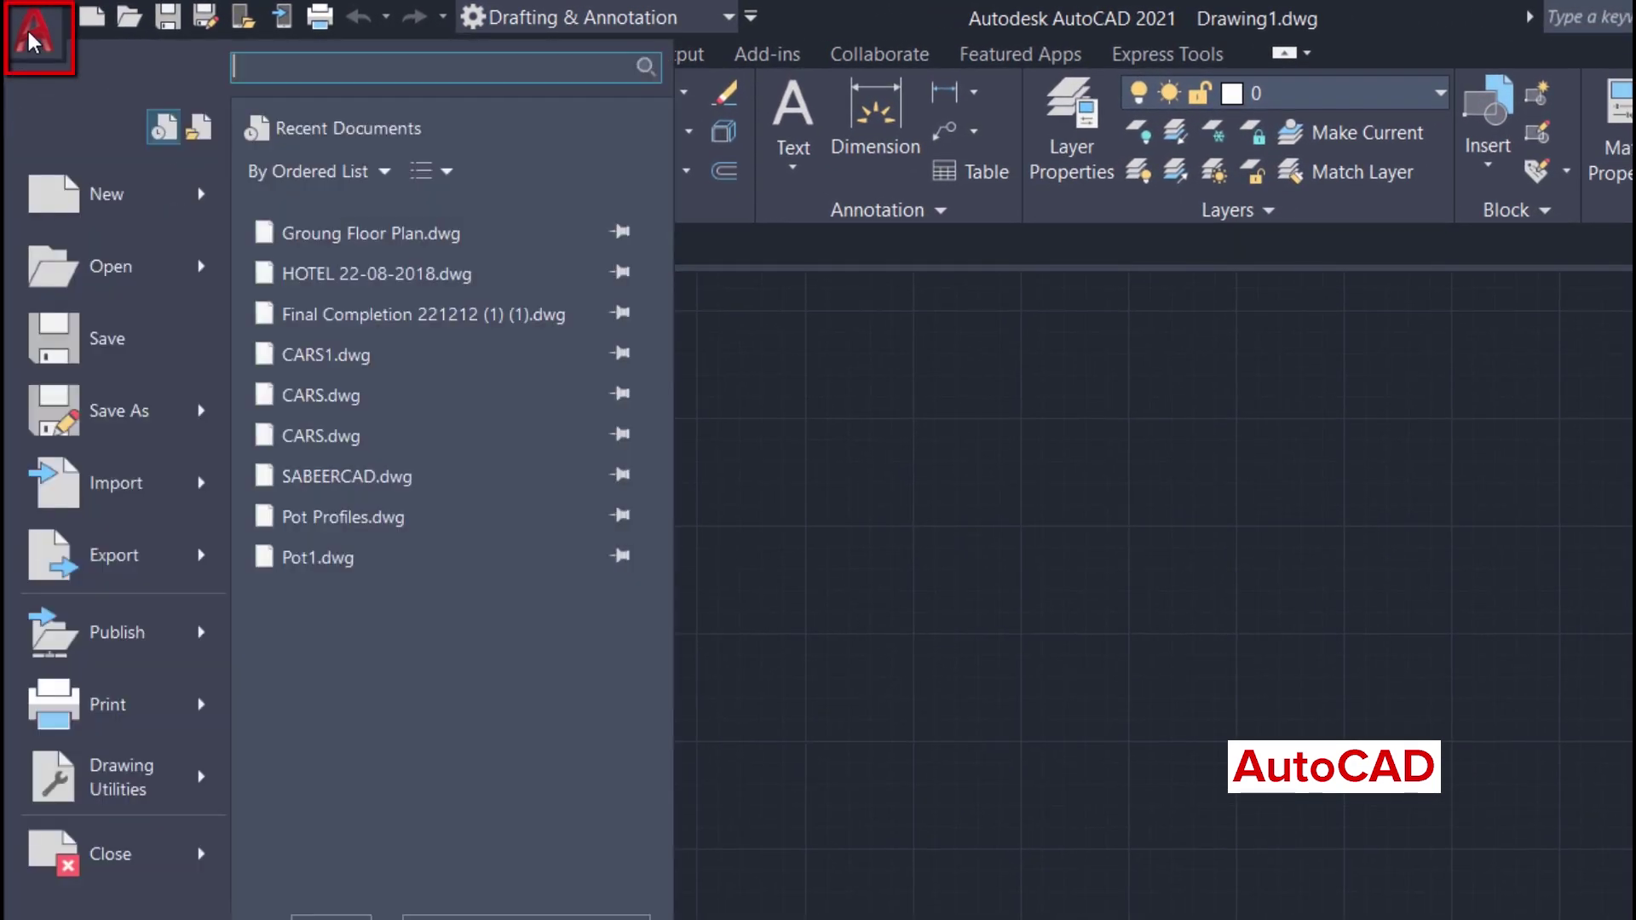
left_click(31, 32)
left_click(33, 34)
mouse_move(151, 207)
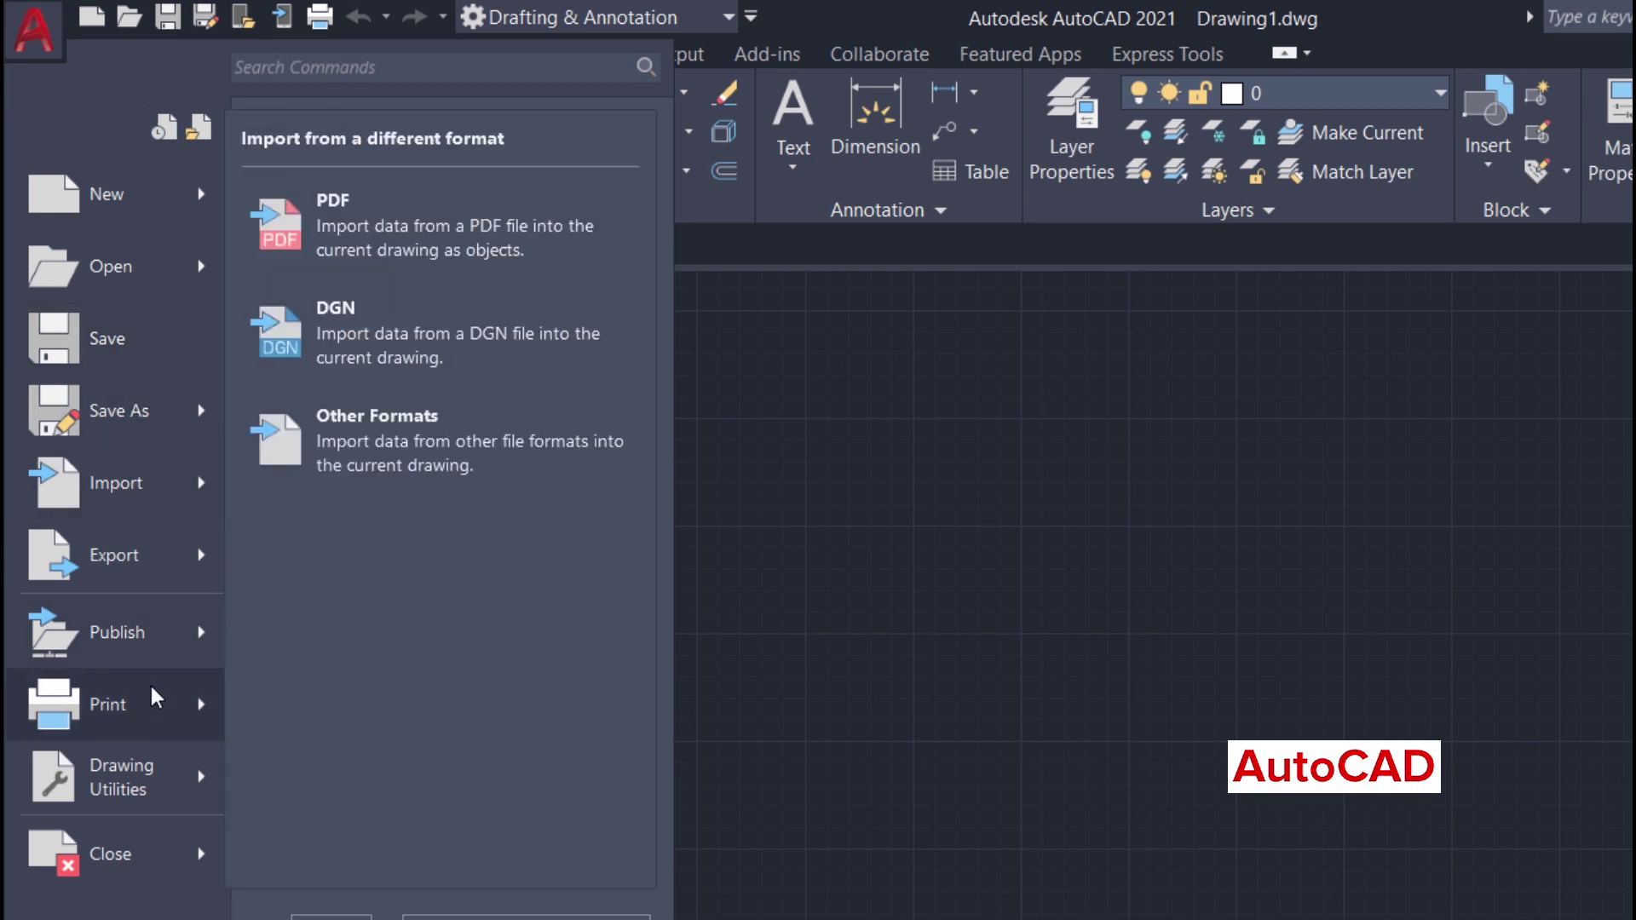
Step: Switch to BricsCAD and examine the file commands in its application menu
left_click(96, 30)
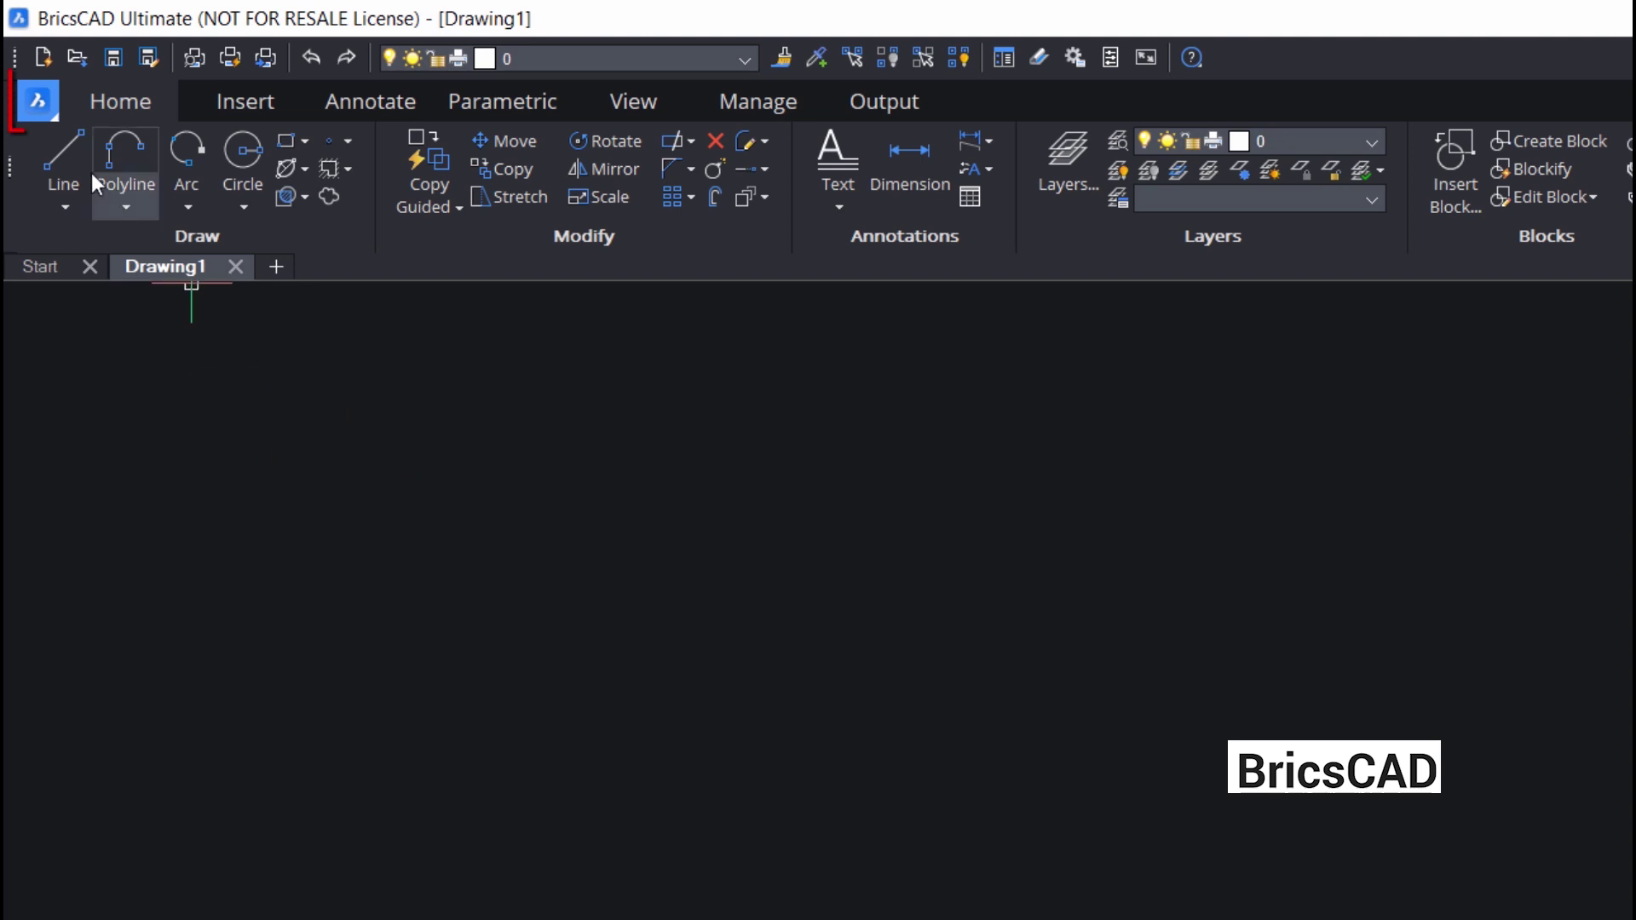
left_click(40, 105)
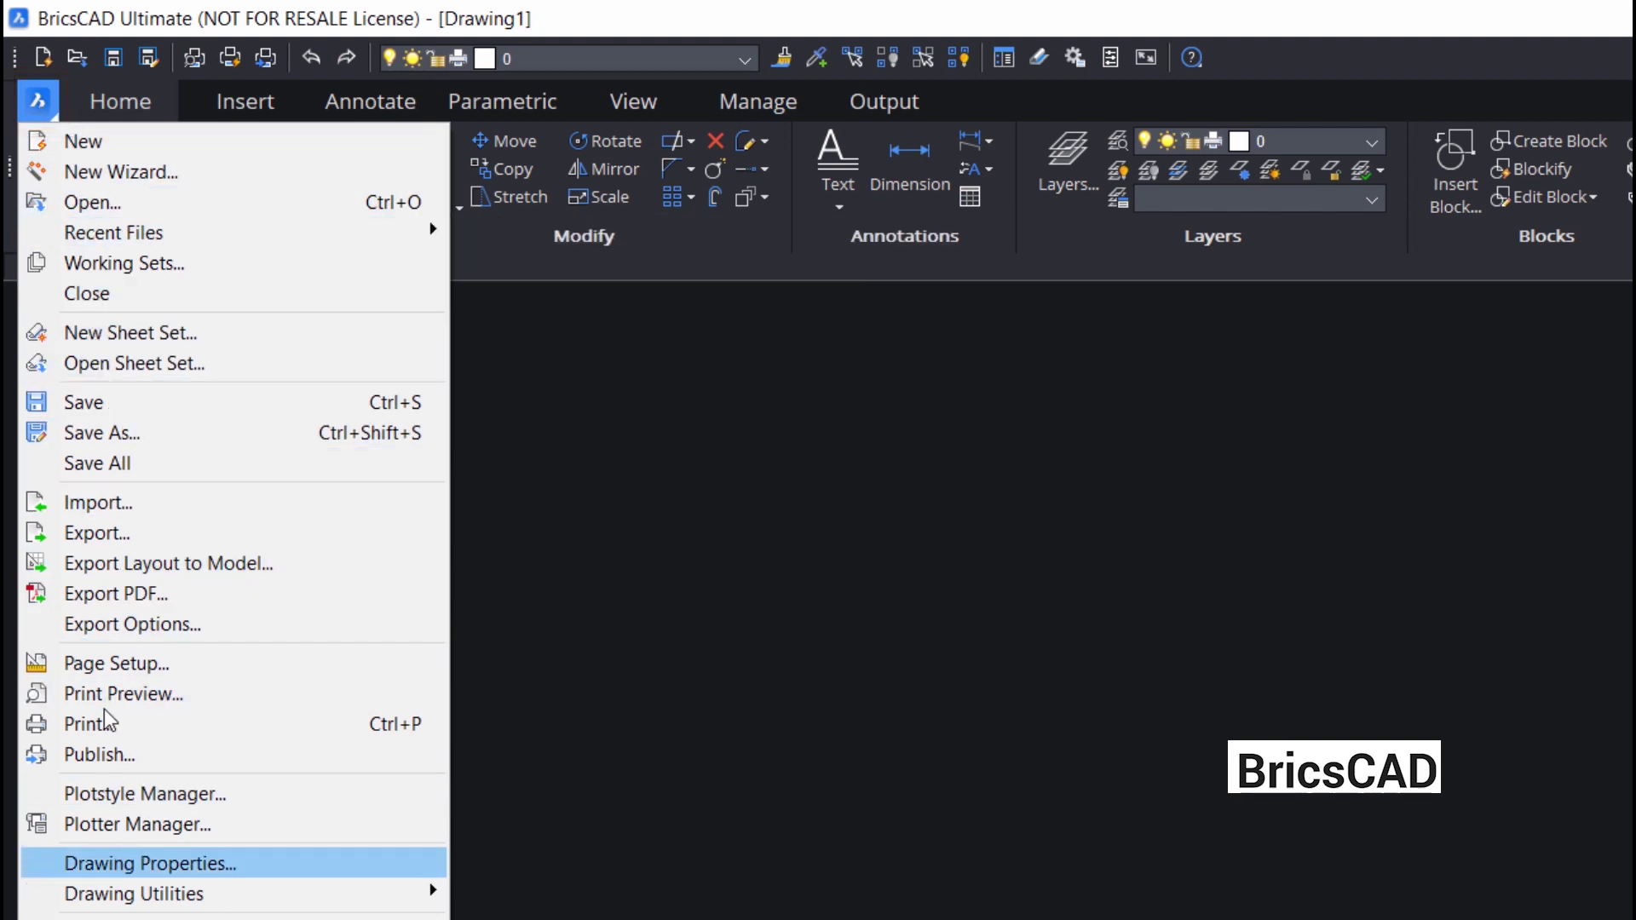
Step: Switch to AutoCAD and view the available workspaces and the Quick Access customization options
left_click(420, 19)
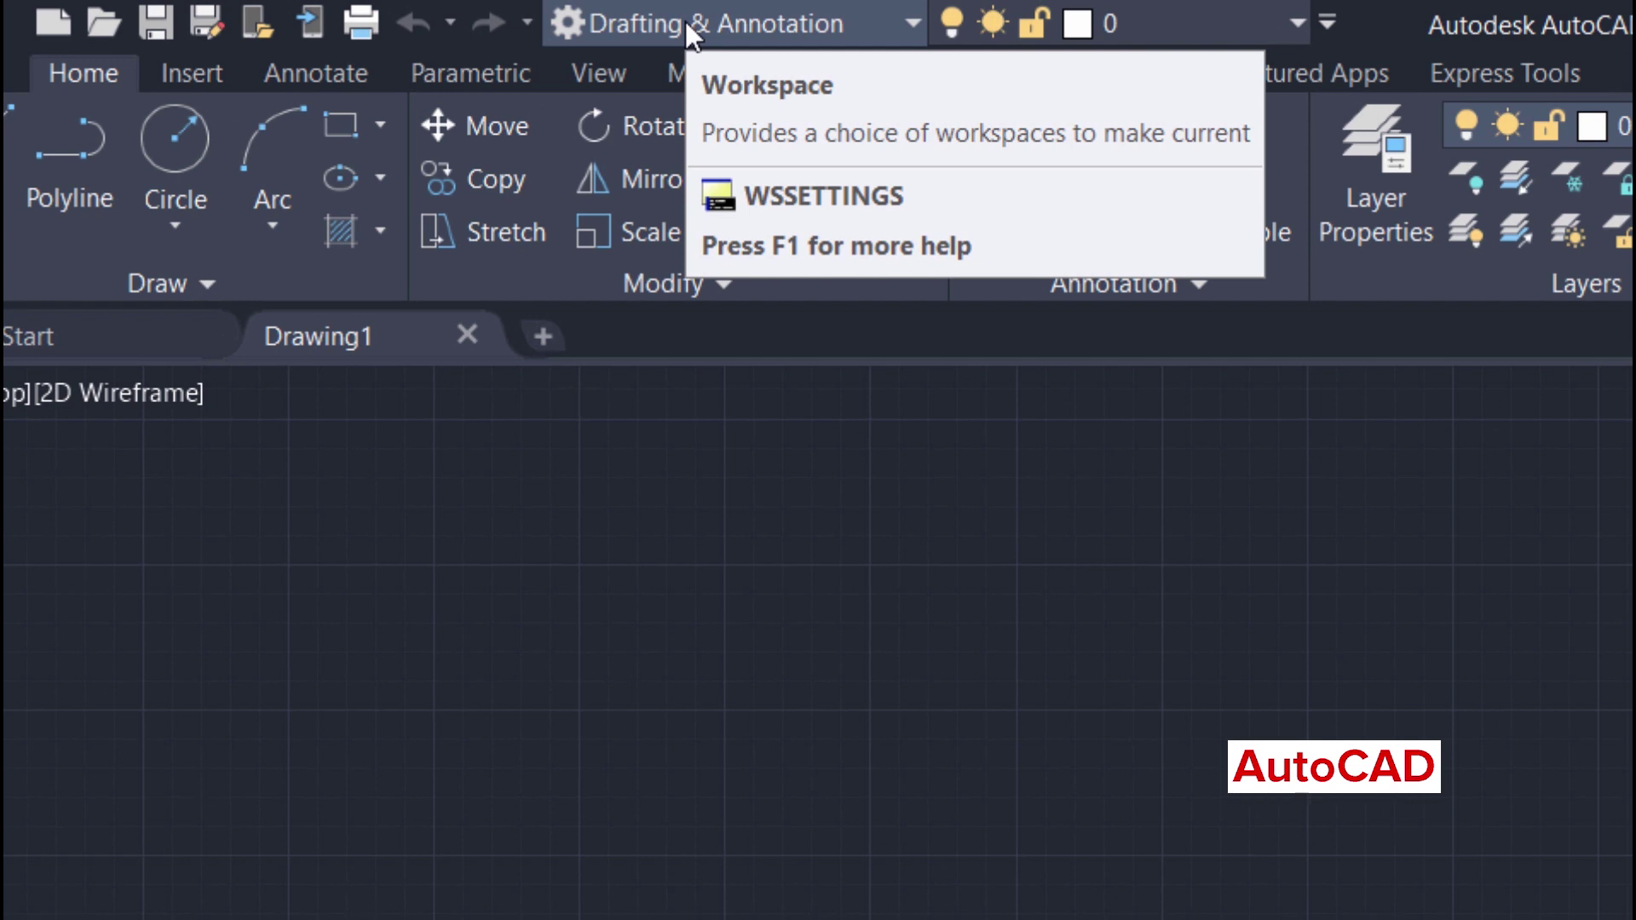
left_click(685, 21)
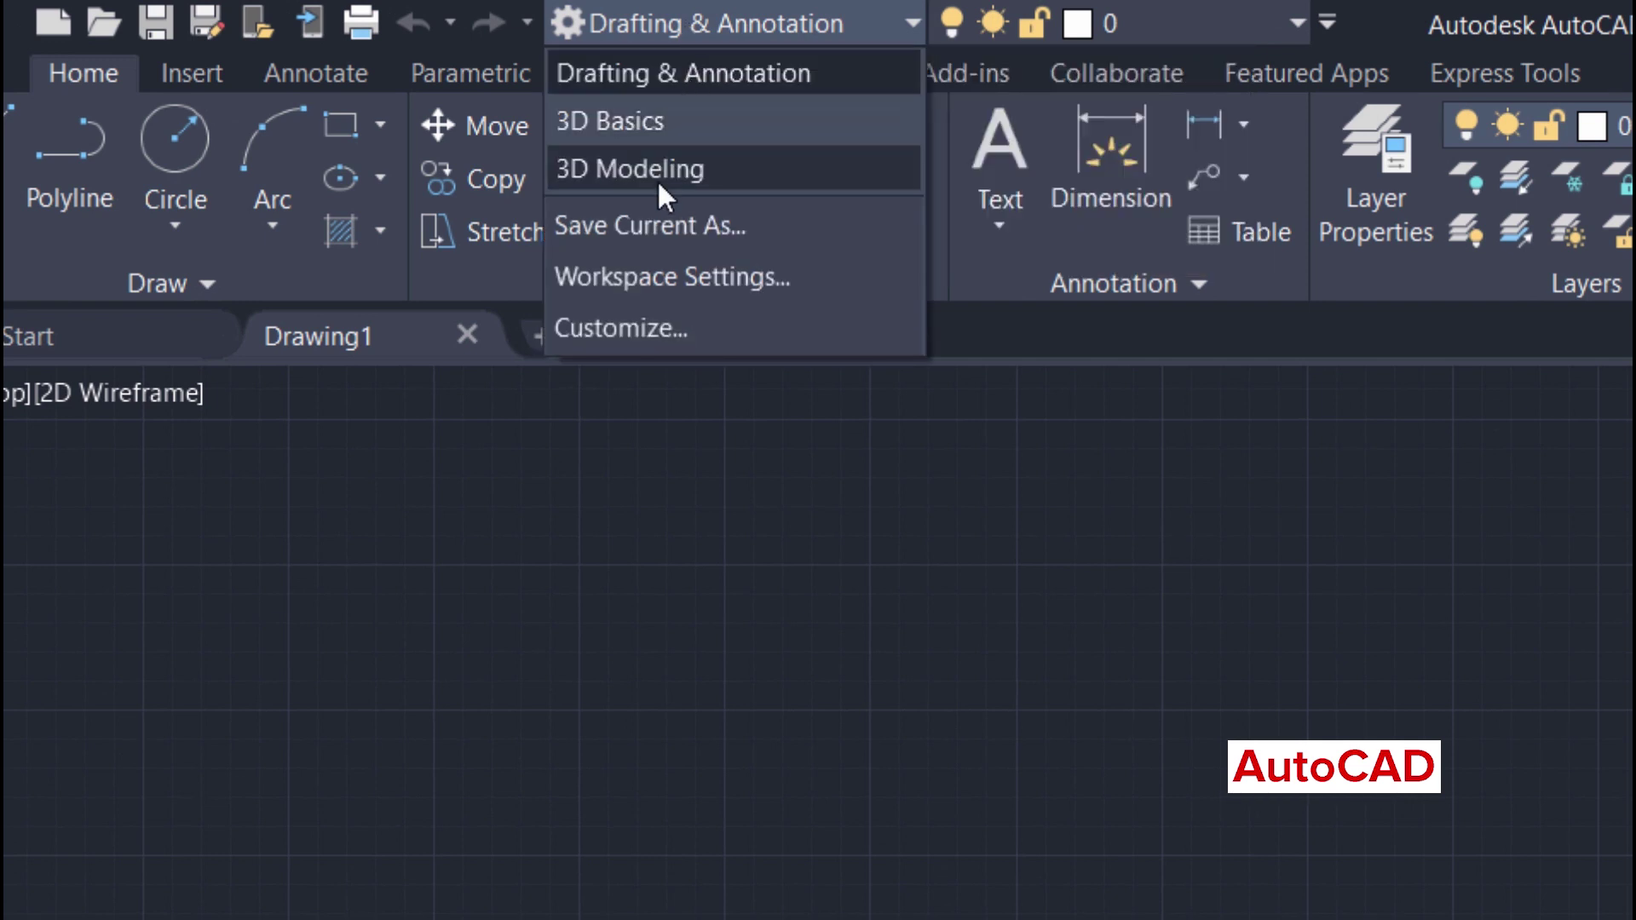
left_click(1373, 53)
left_click(1159, 20)
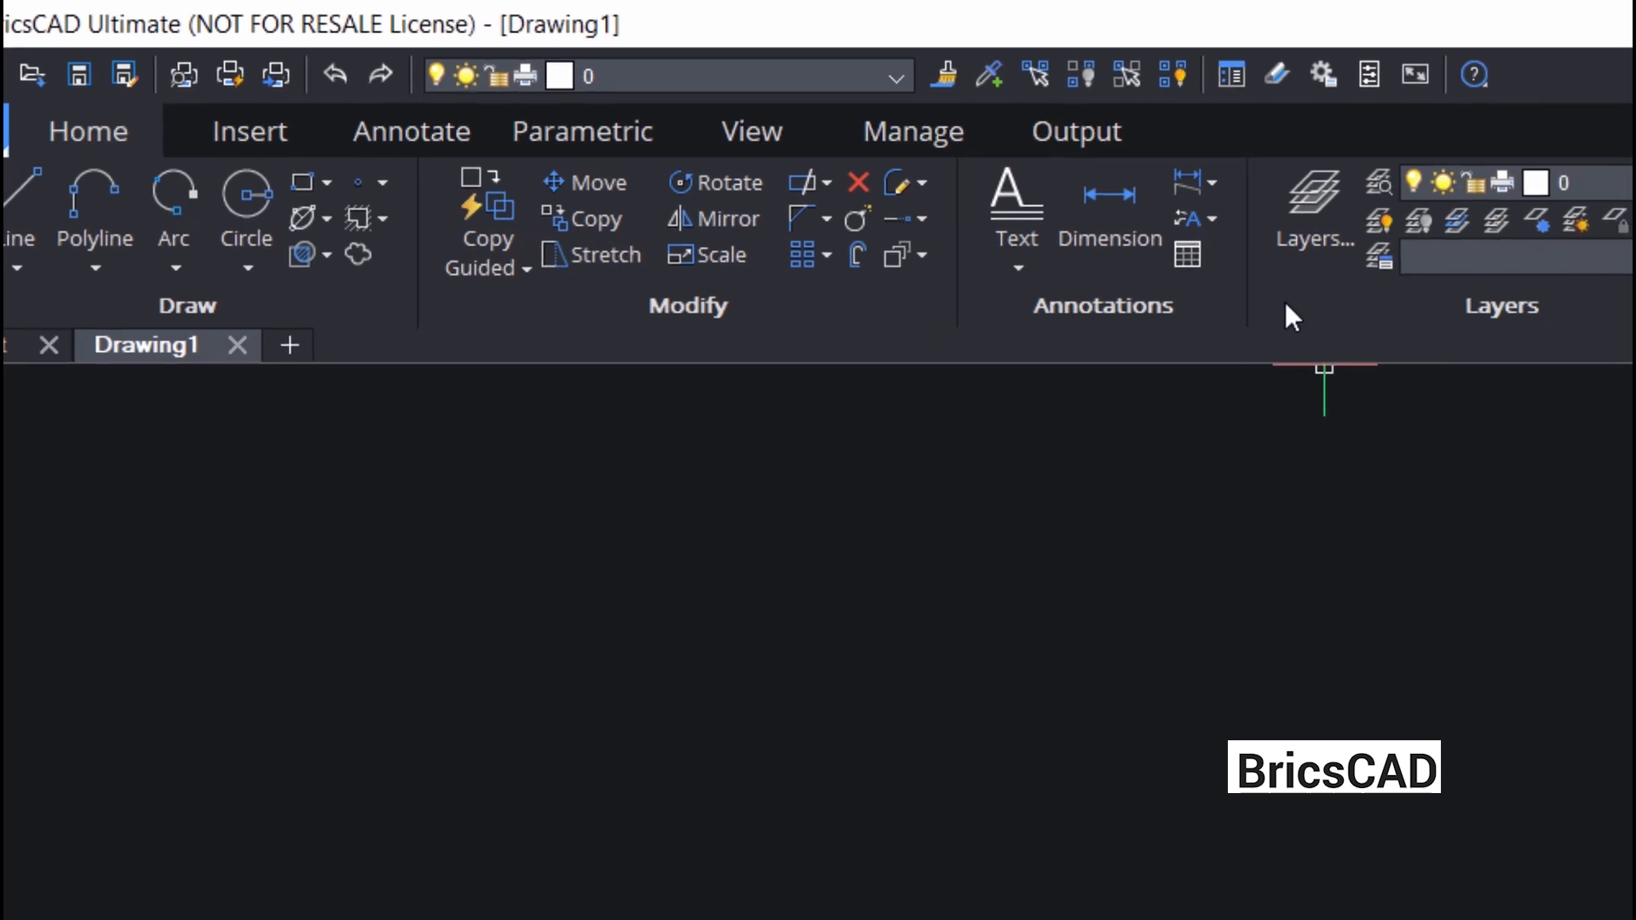
Step: Compare where the workspace can be switched in BricsCAD and in AutoCAD, including their status-bar workspace choices
right_click(1286, 306)
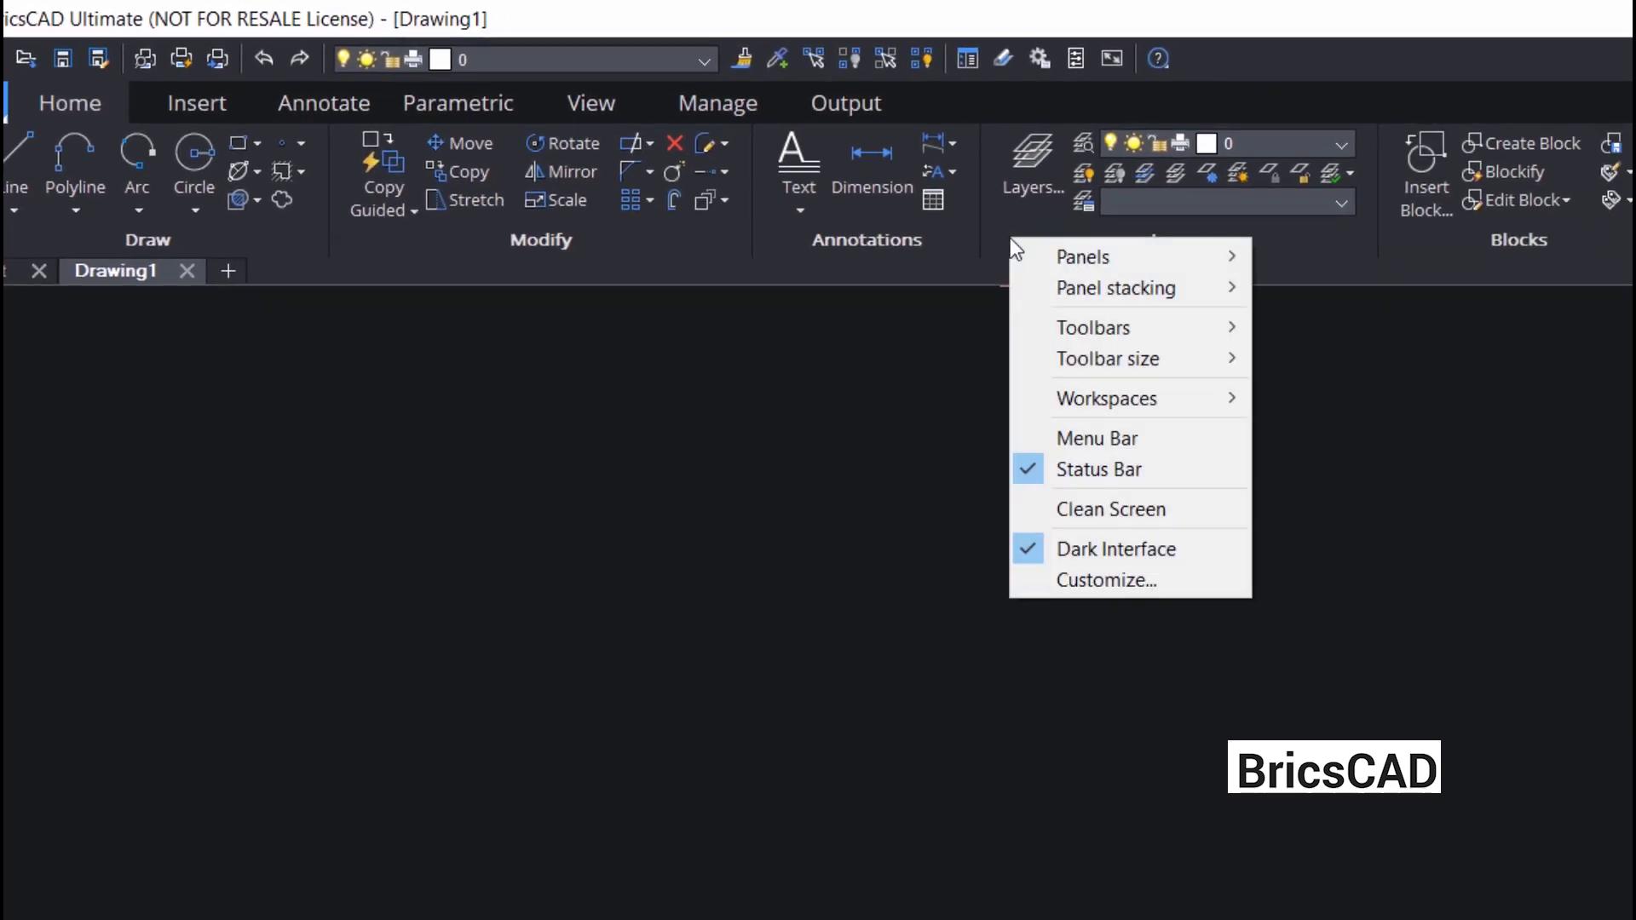
mouse_move(1181, 397)
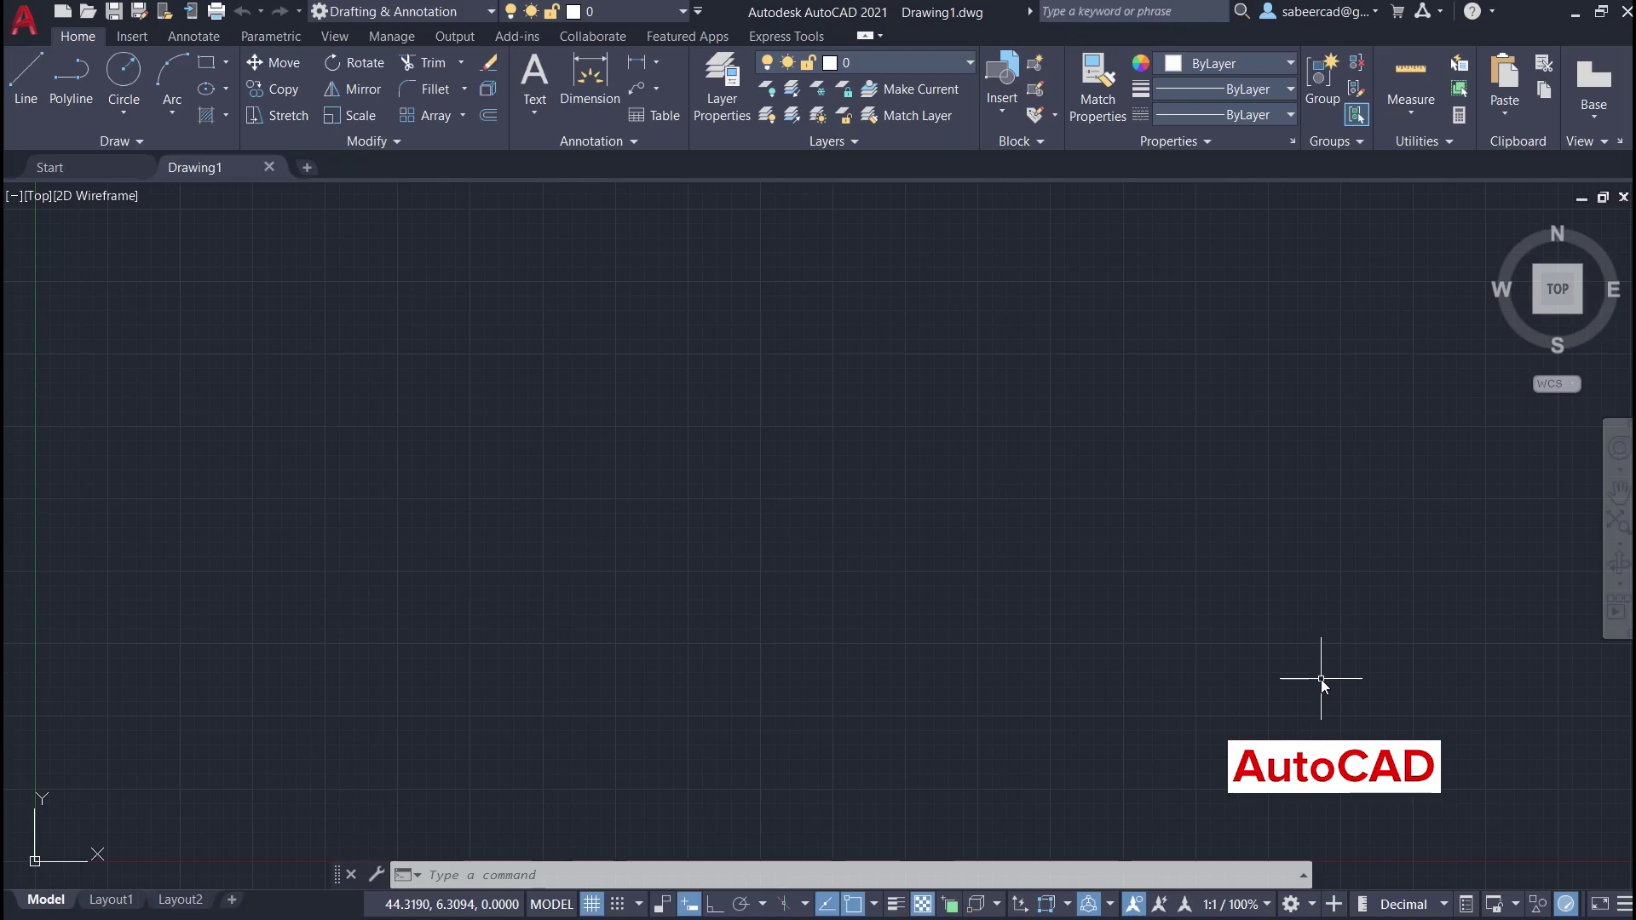
left_click(1312, 905)
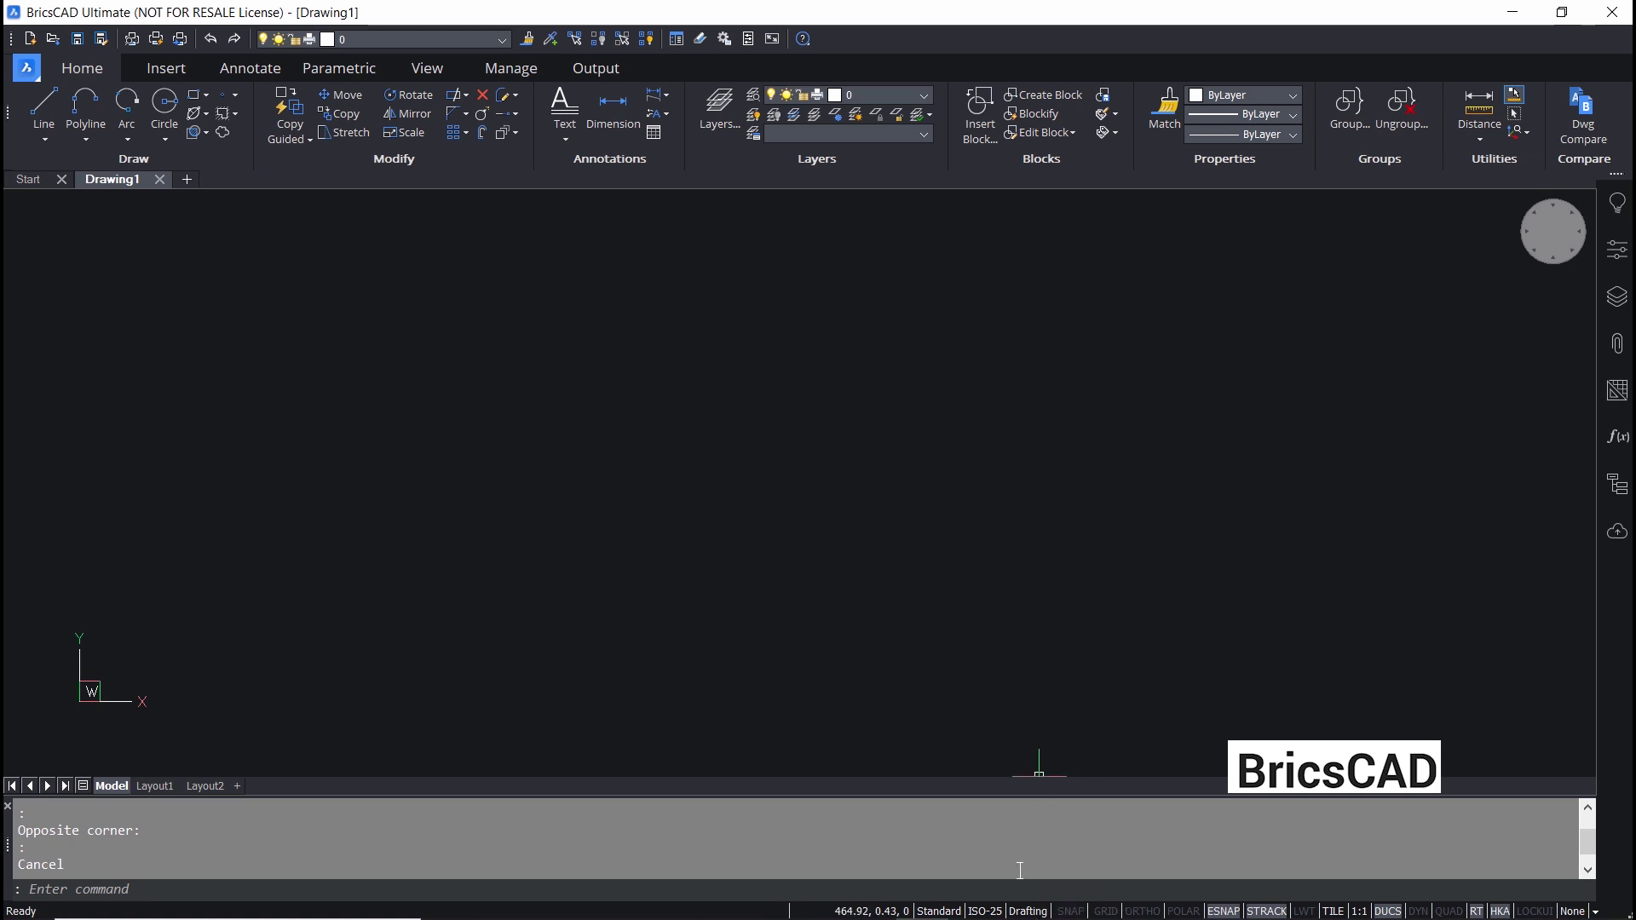
left_click(1028, 910)
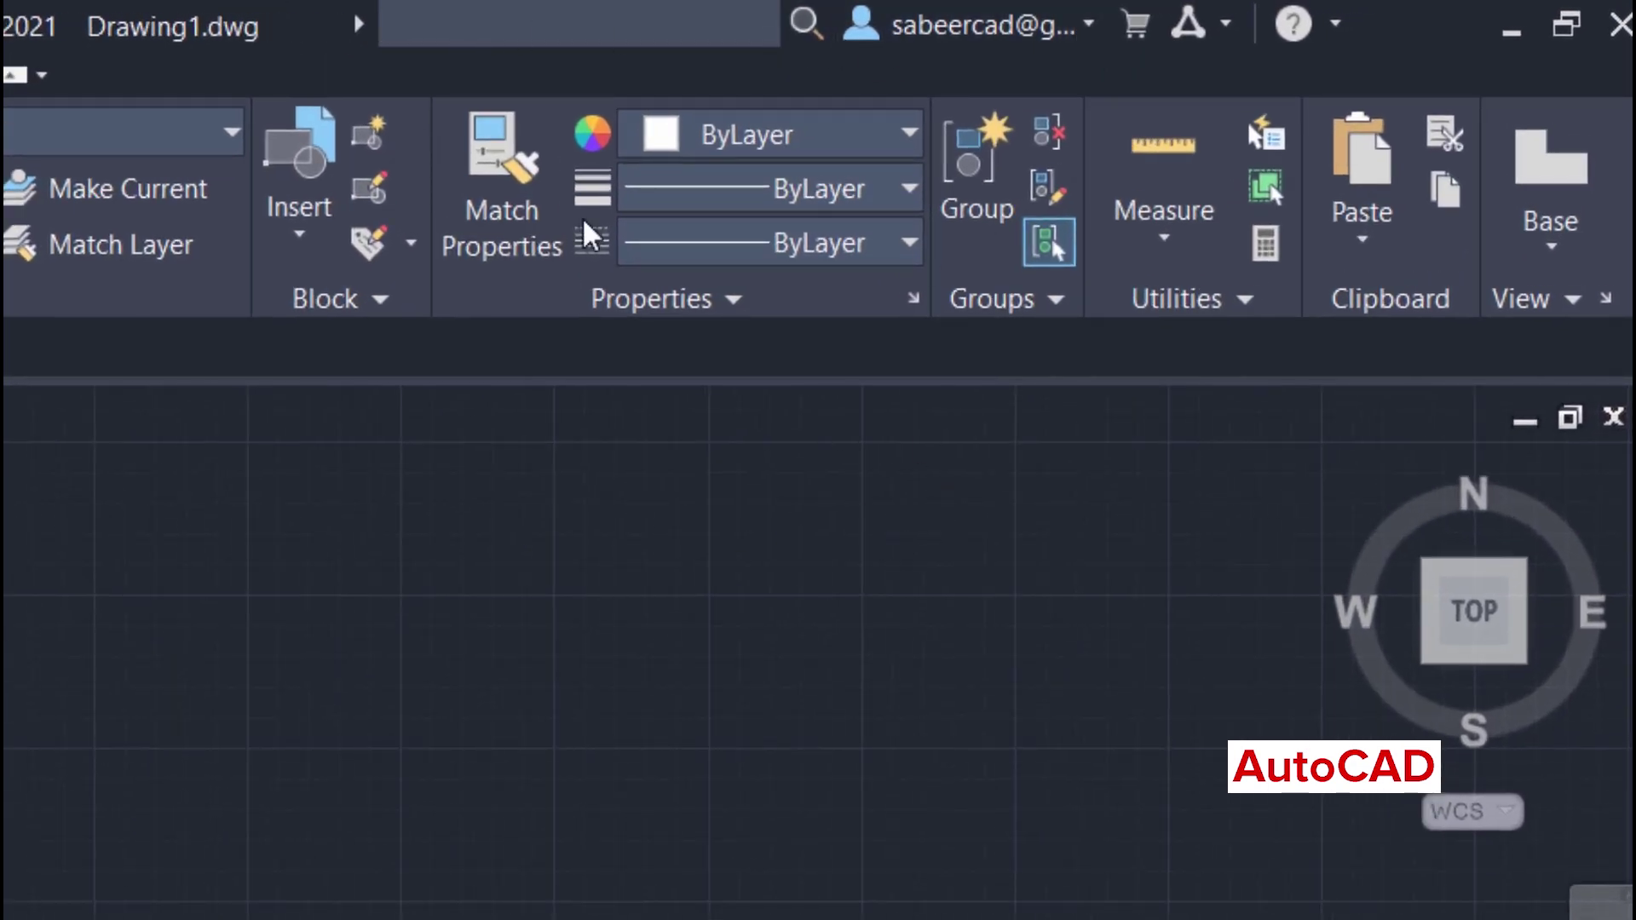
Step: View the help search area in AutoCAD, and switch to BricsCAD to open its cloud feature
left_click(492, 13)
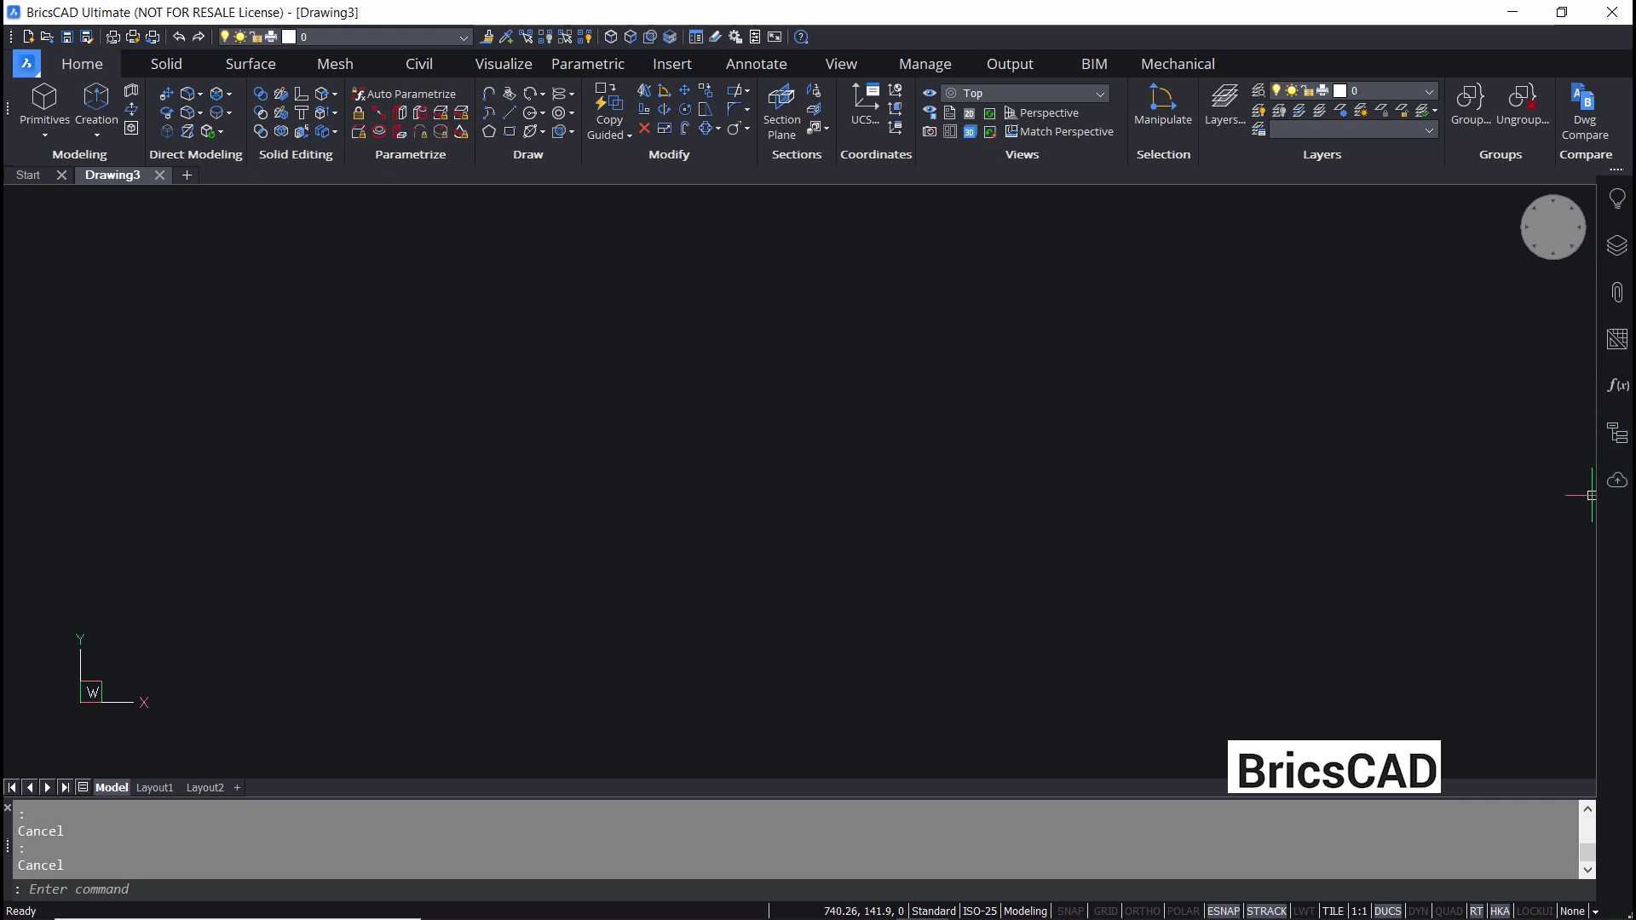
left_click(1618, 481)
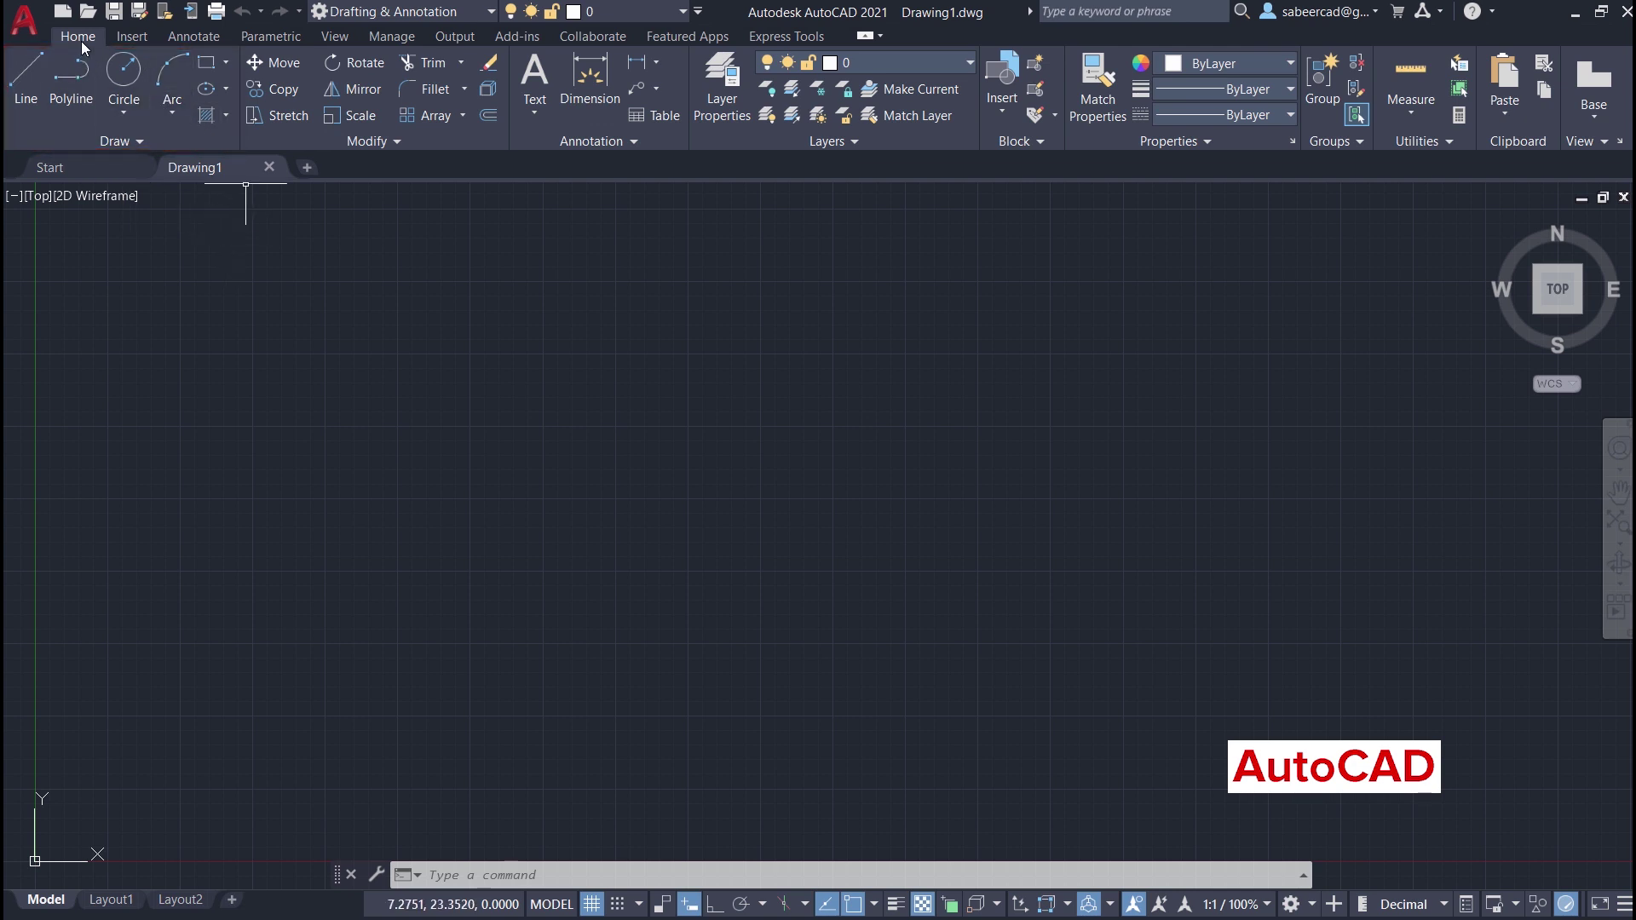
Step: Switch to AutoCAD and review its Insert, Annotate, Parametric and View tool sets
left_click(141, 39)
left_click(190, 39)
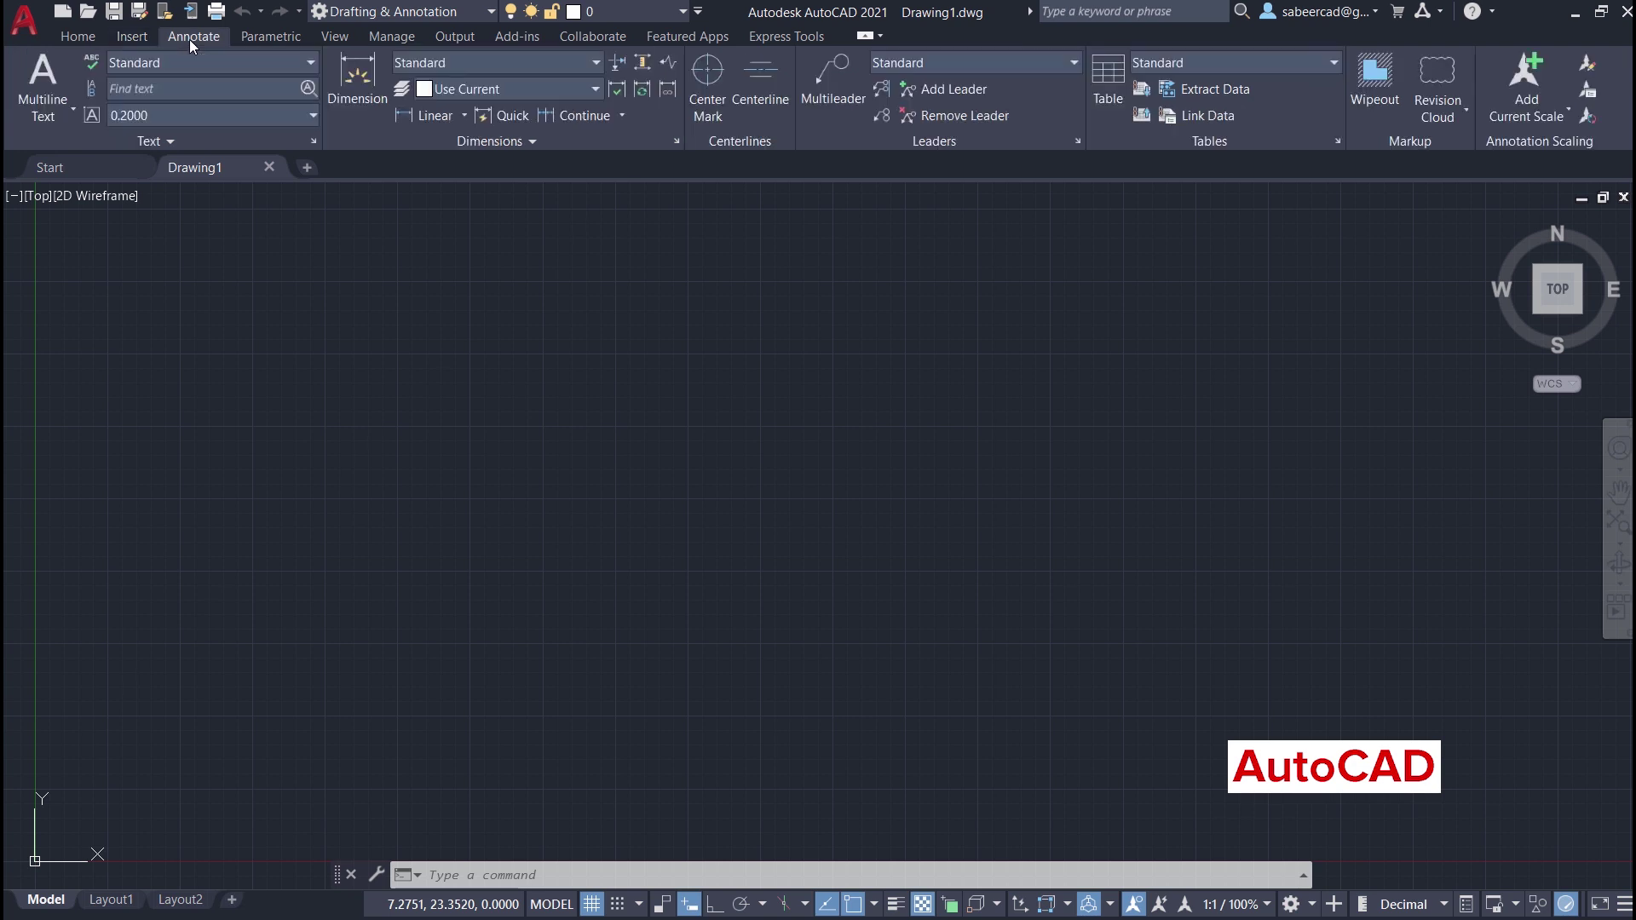
left_click(269, 38)
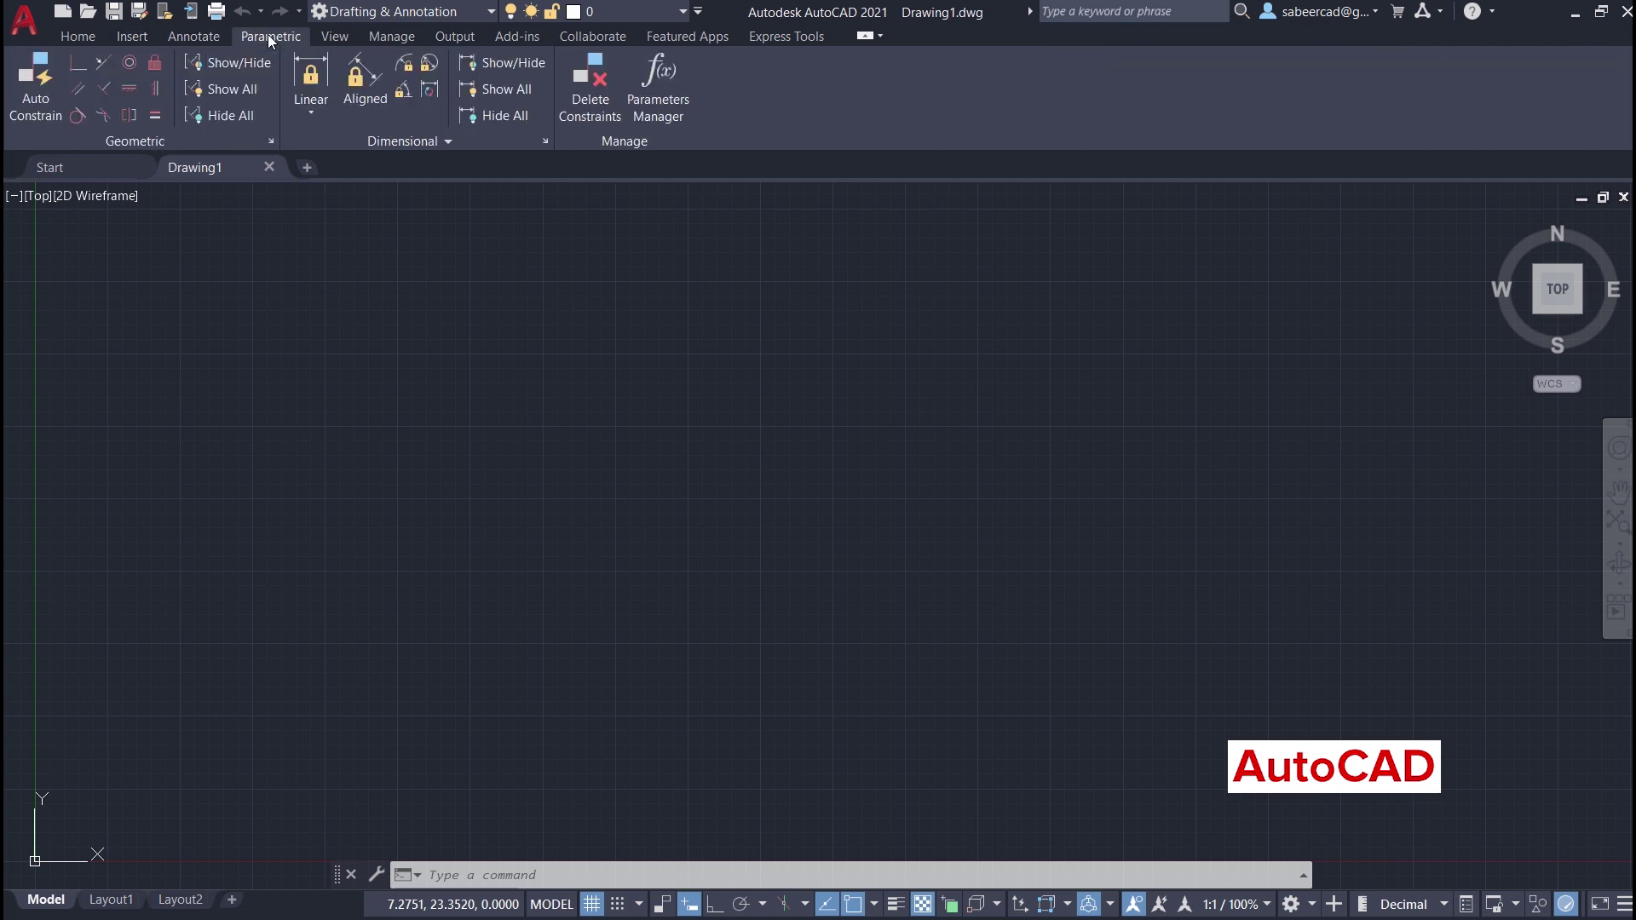
left_click(335, 36)
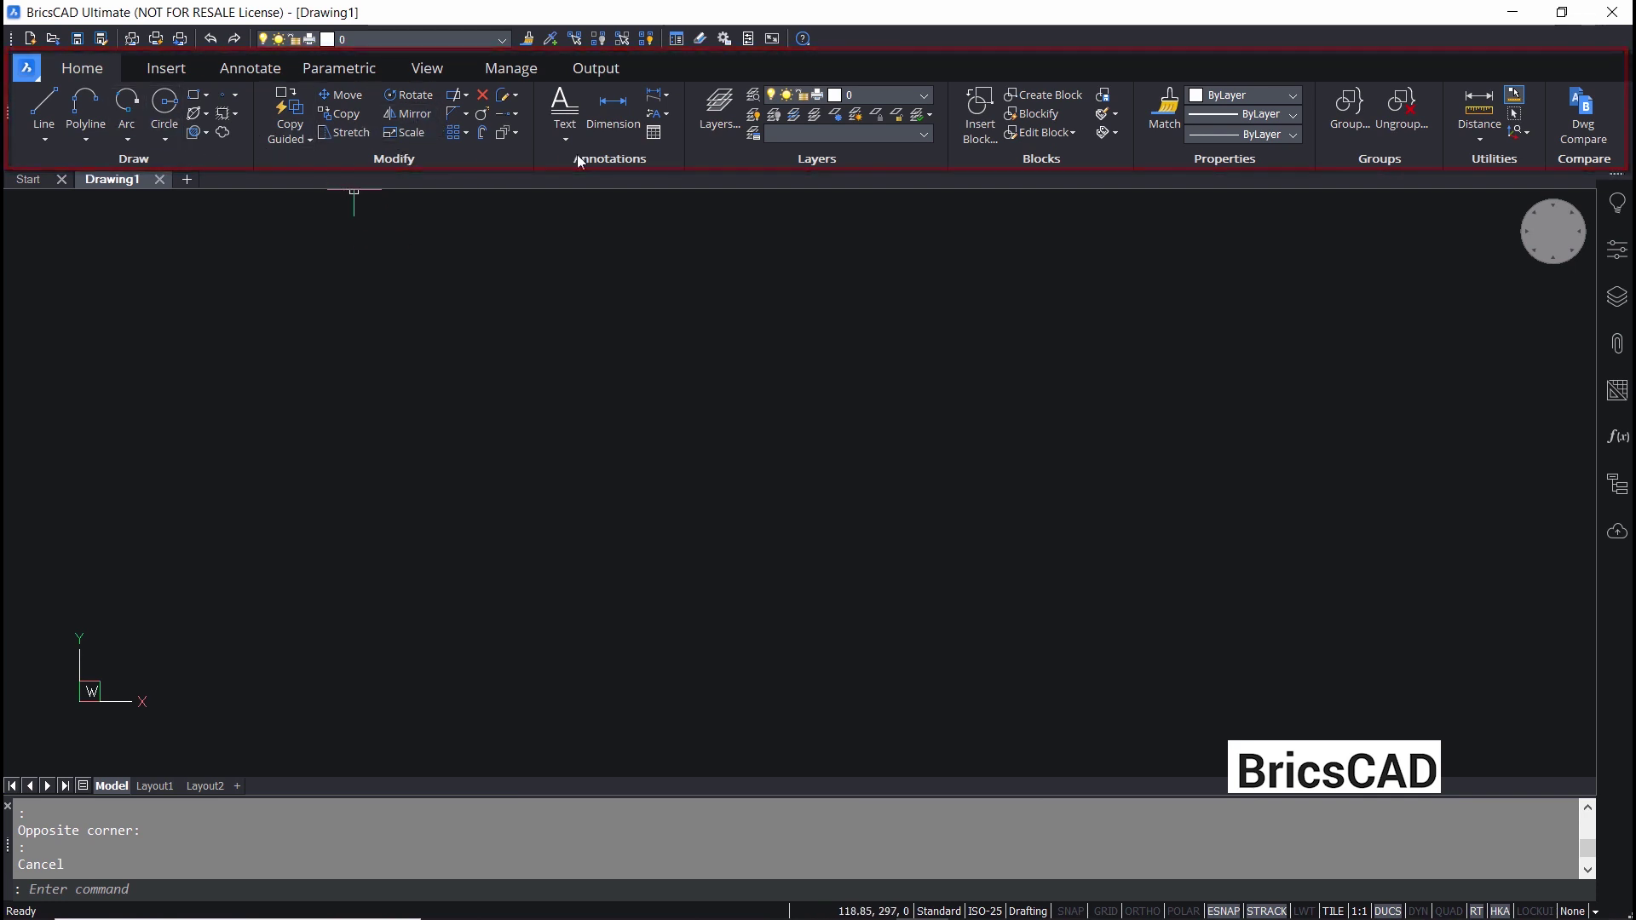
Step: Switch to BricsCAD and review its Insert, Annotate and Parametric tool sets
left_click(178, 67)
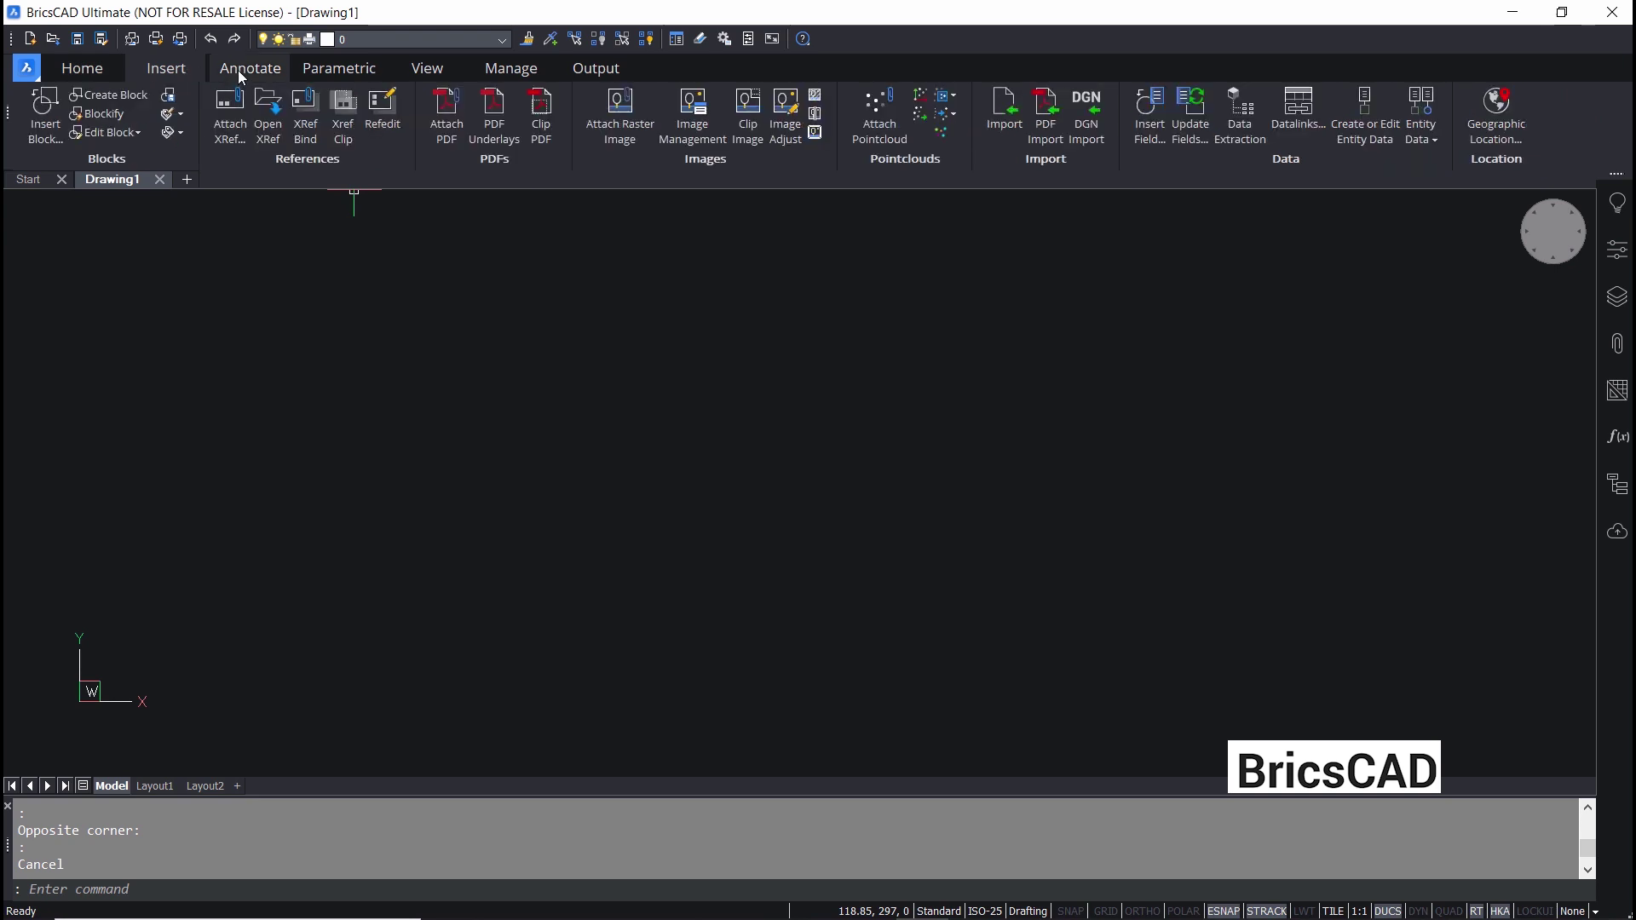
left_click(240, 70)
left_click(320, 73)
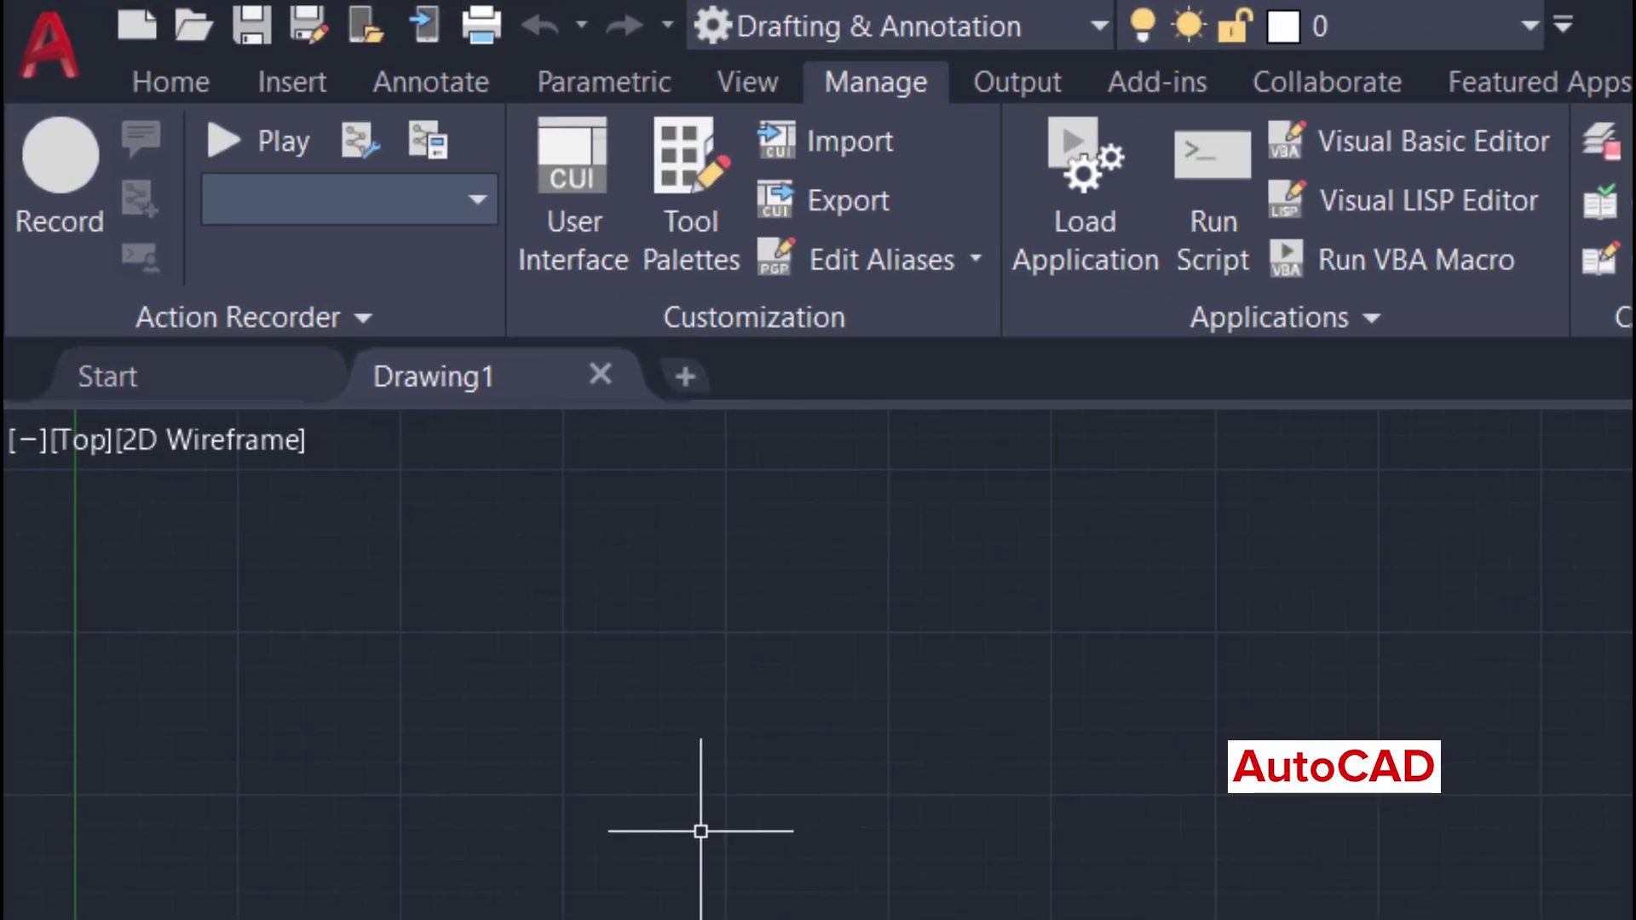
Step: Create an additional new drawing in AutoCAD and another one in BricsCAD
mouse_move(541, 376)
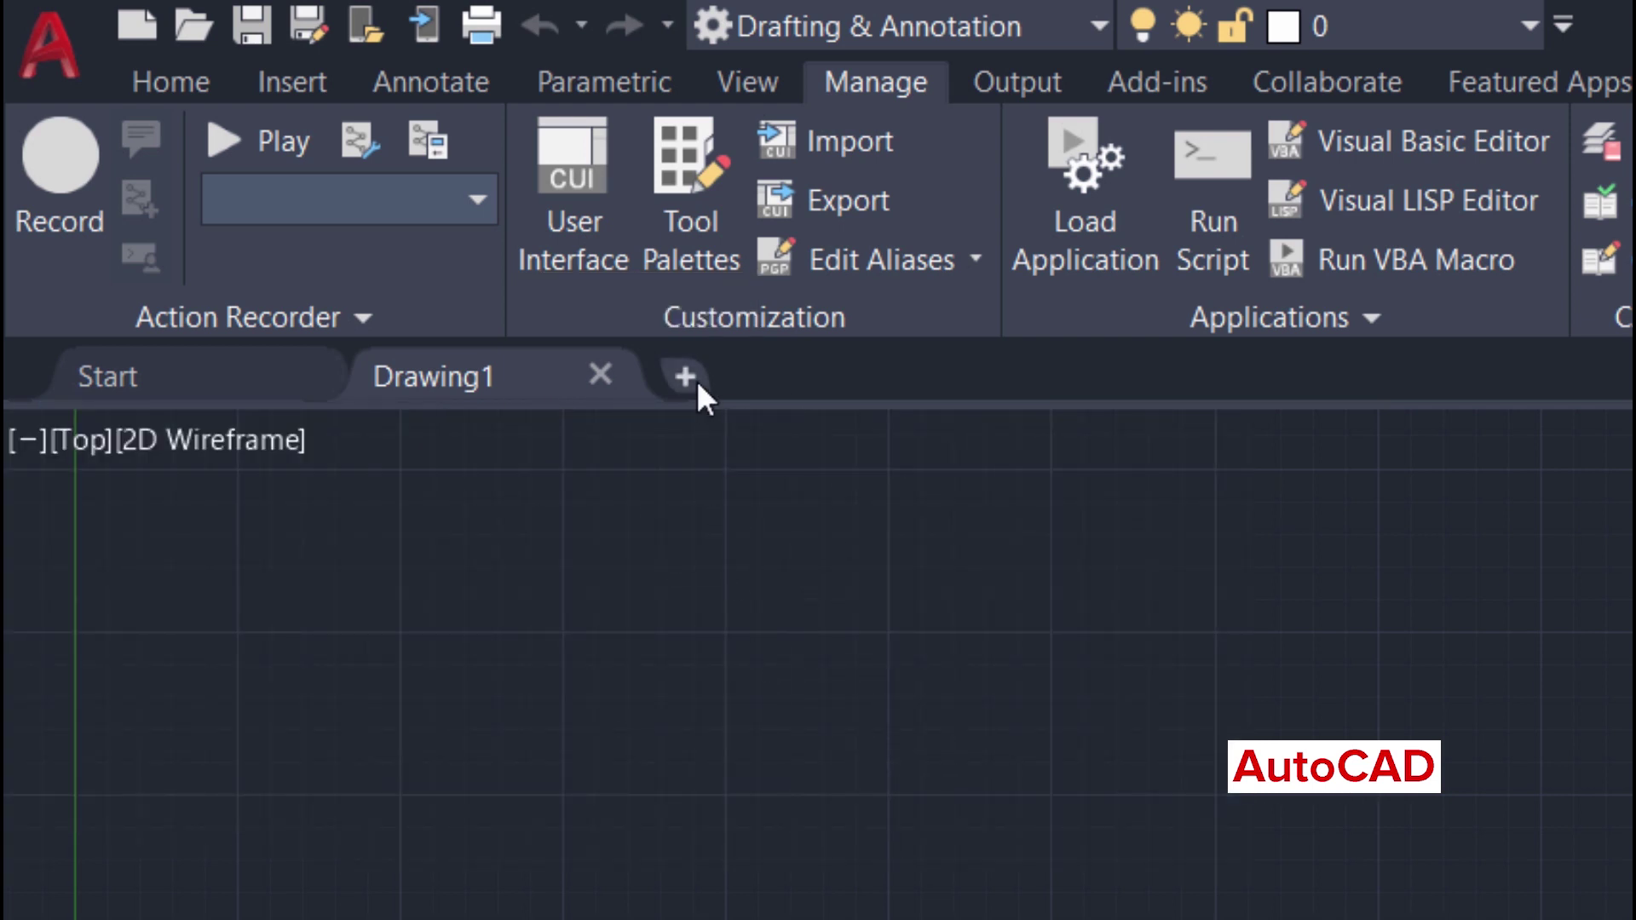
left_click(698, 380)
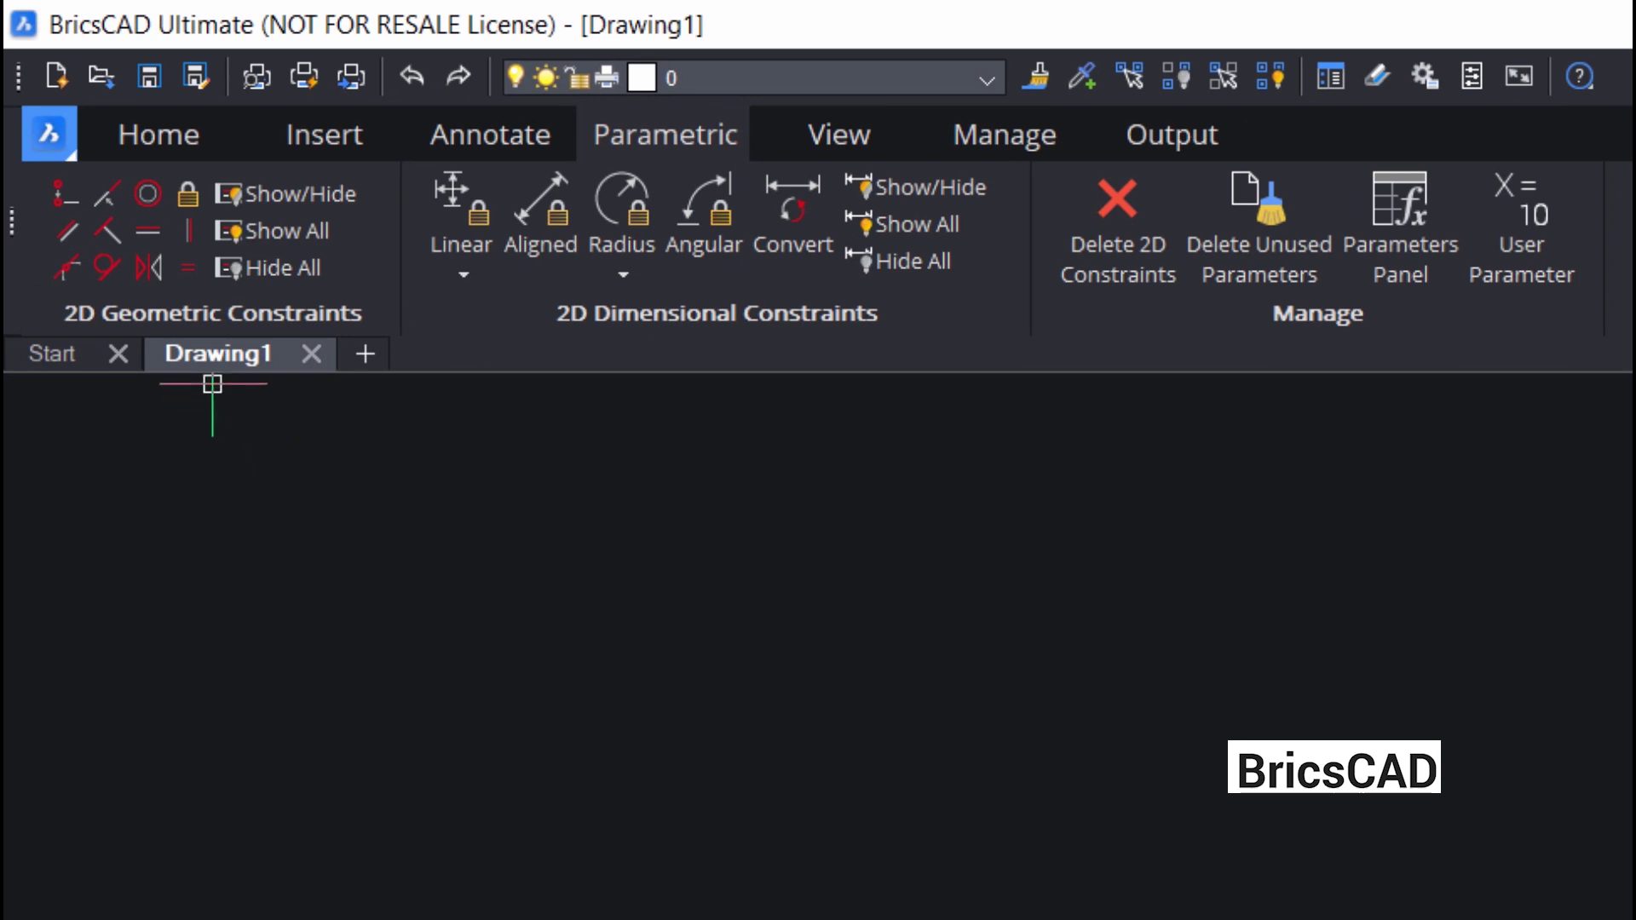
left_click(364, 353)
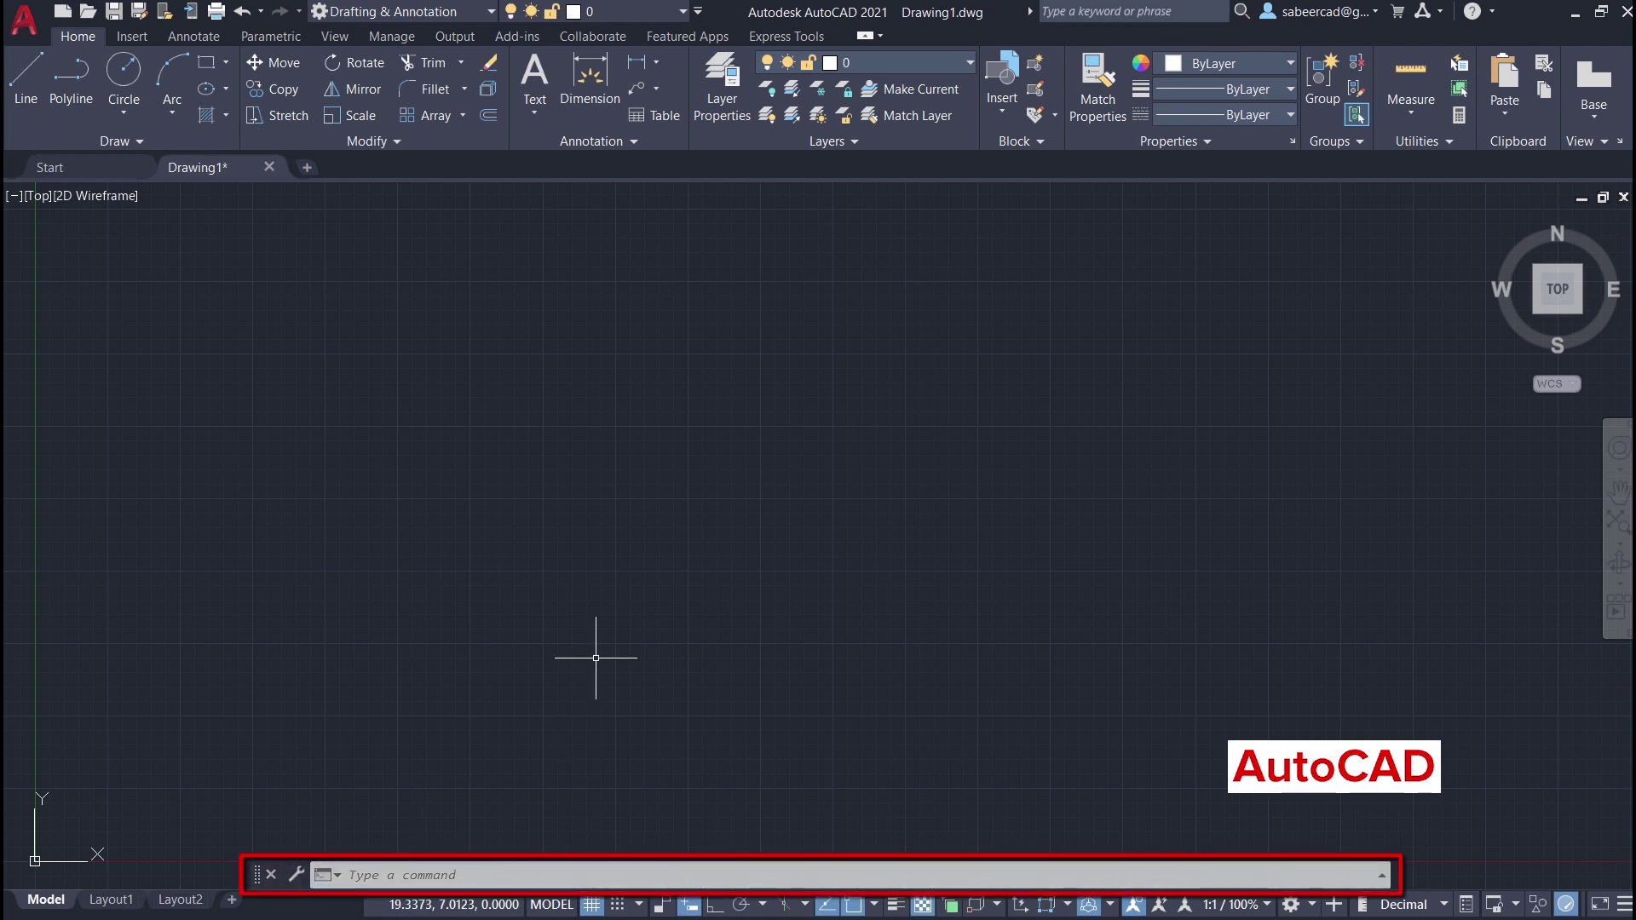
Step: Switch to AutoCAD and draw a circle in the empty drawing area by entering the C command
left_click(383, 876)
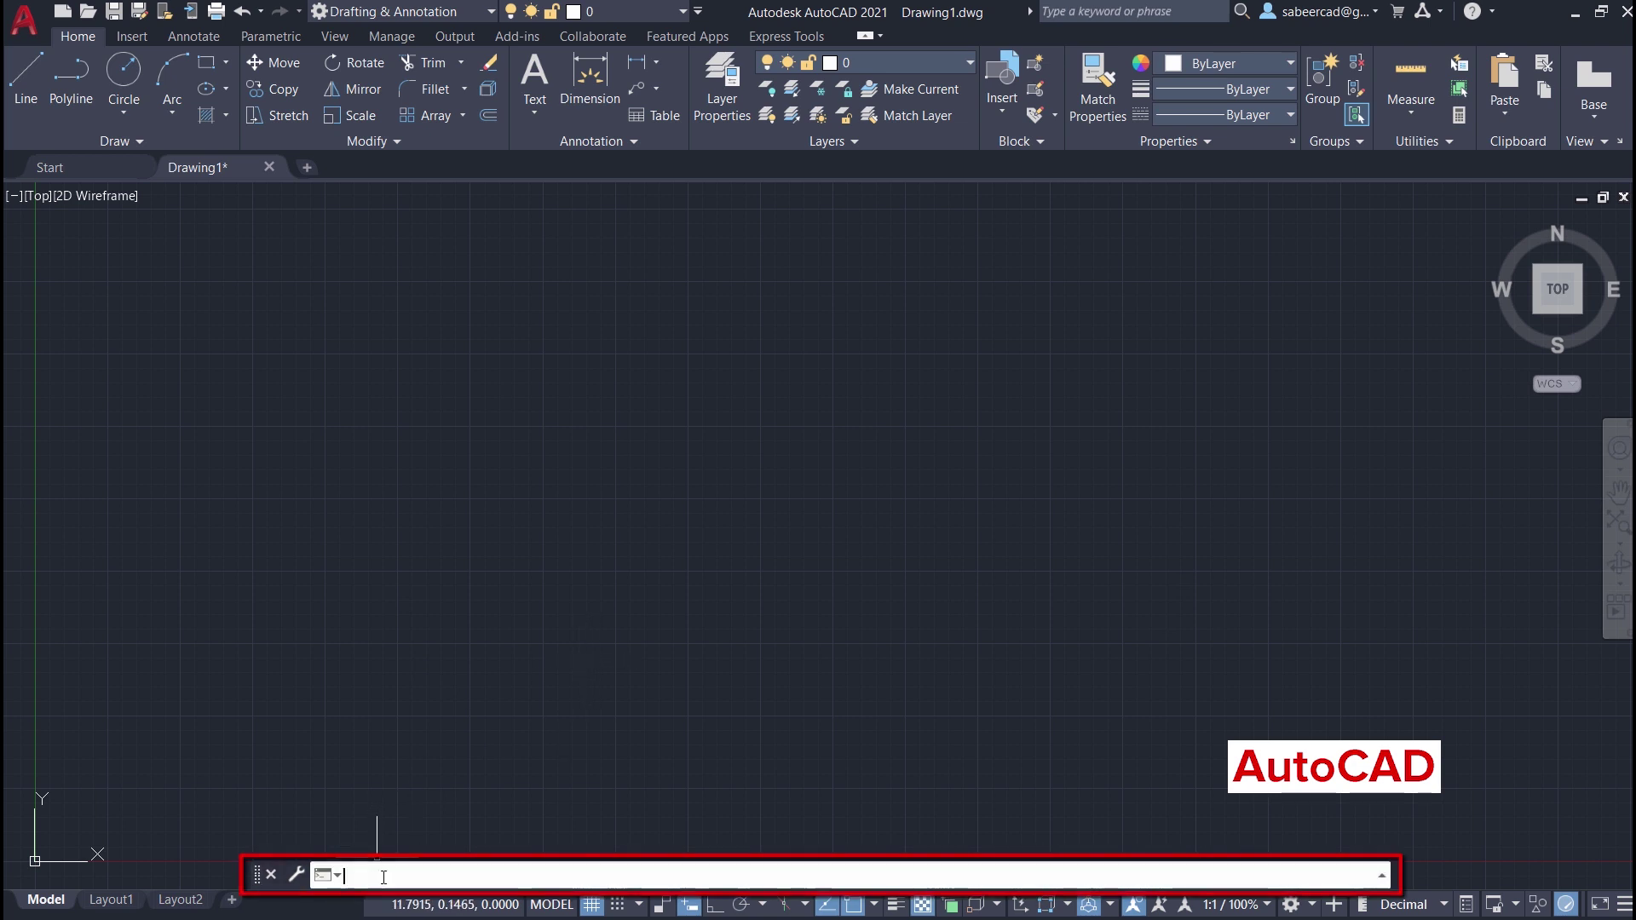
type("c")
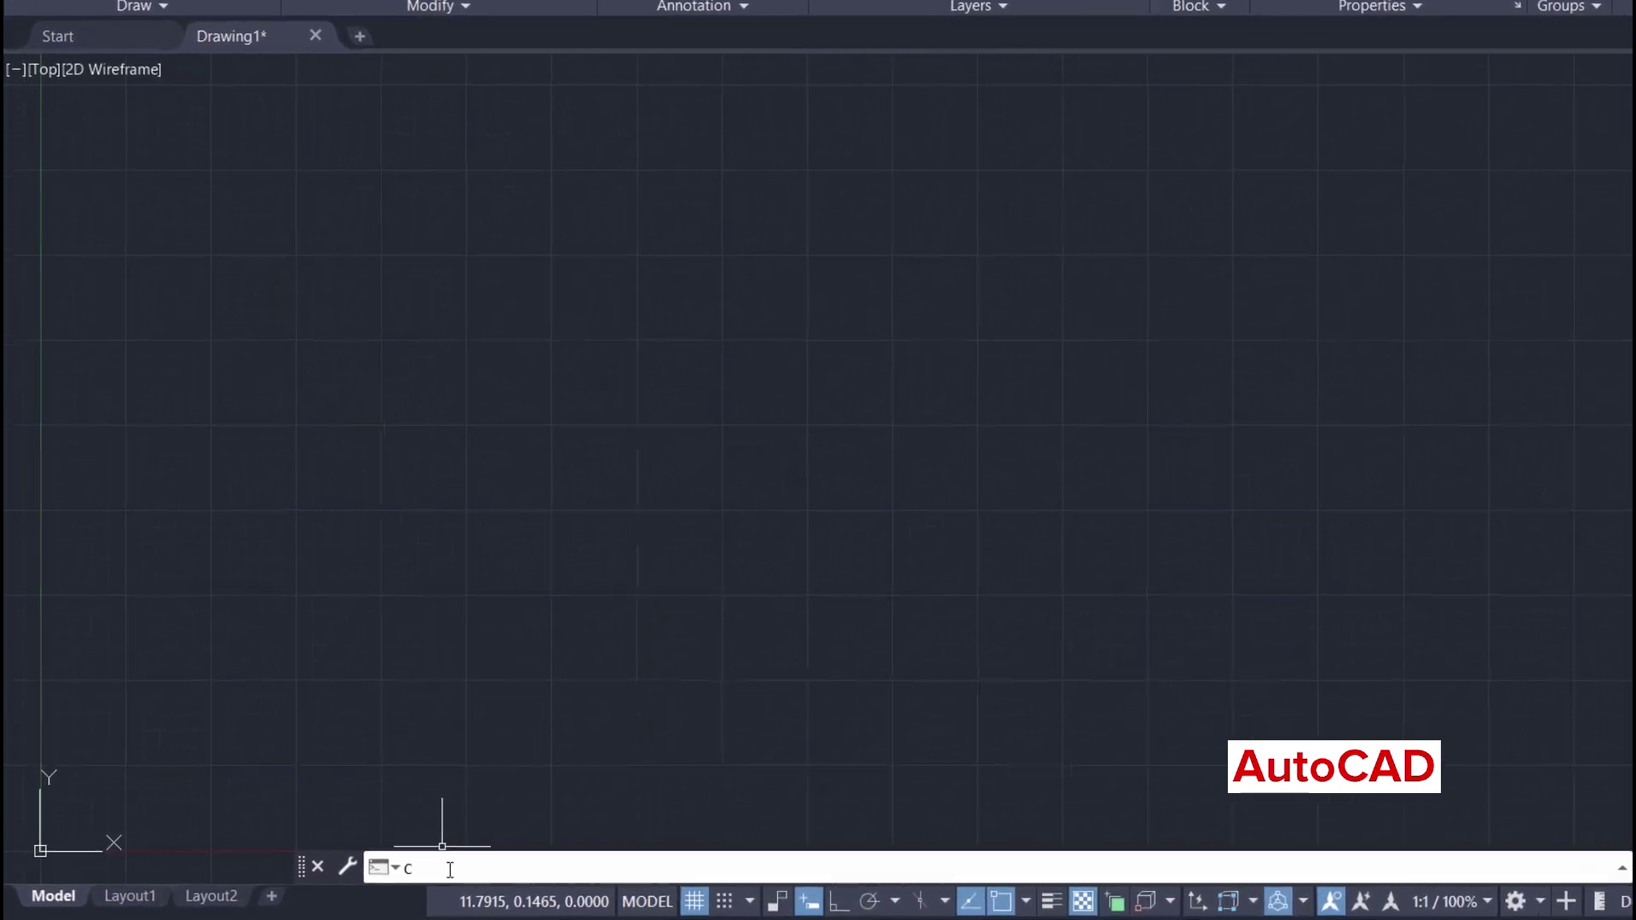
key("Return")
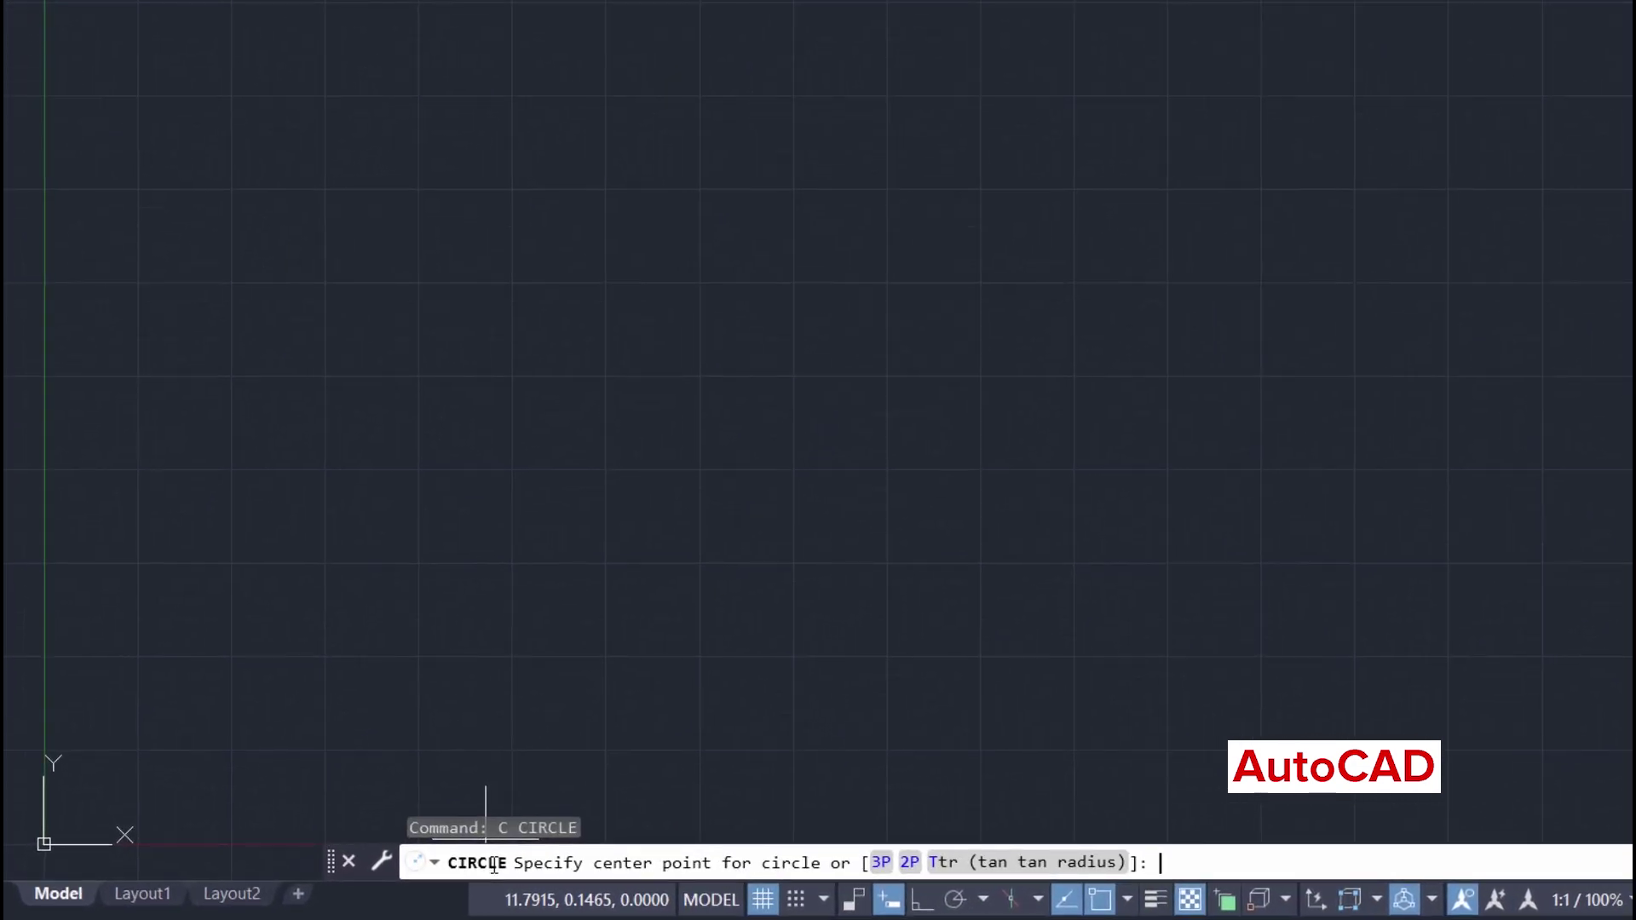
left_click(1033, 396)
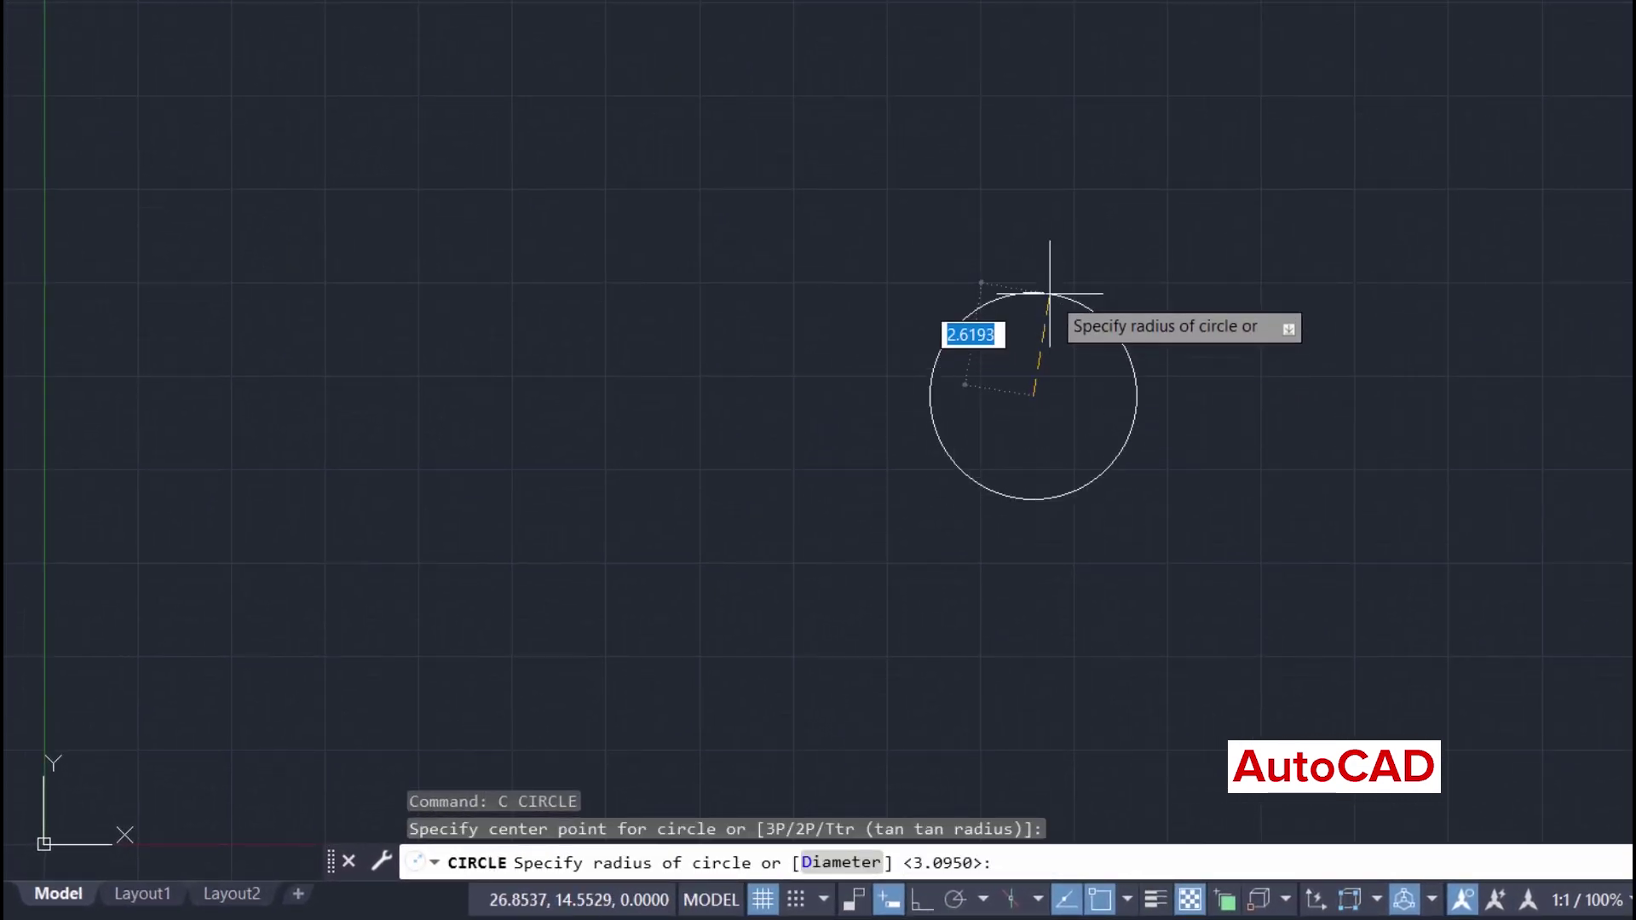
left_click(1060, 238)
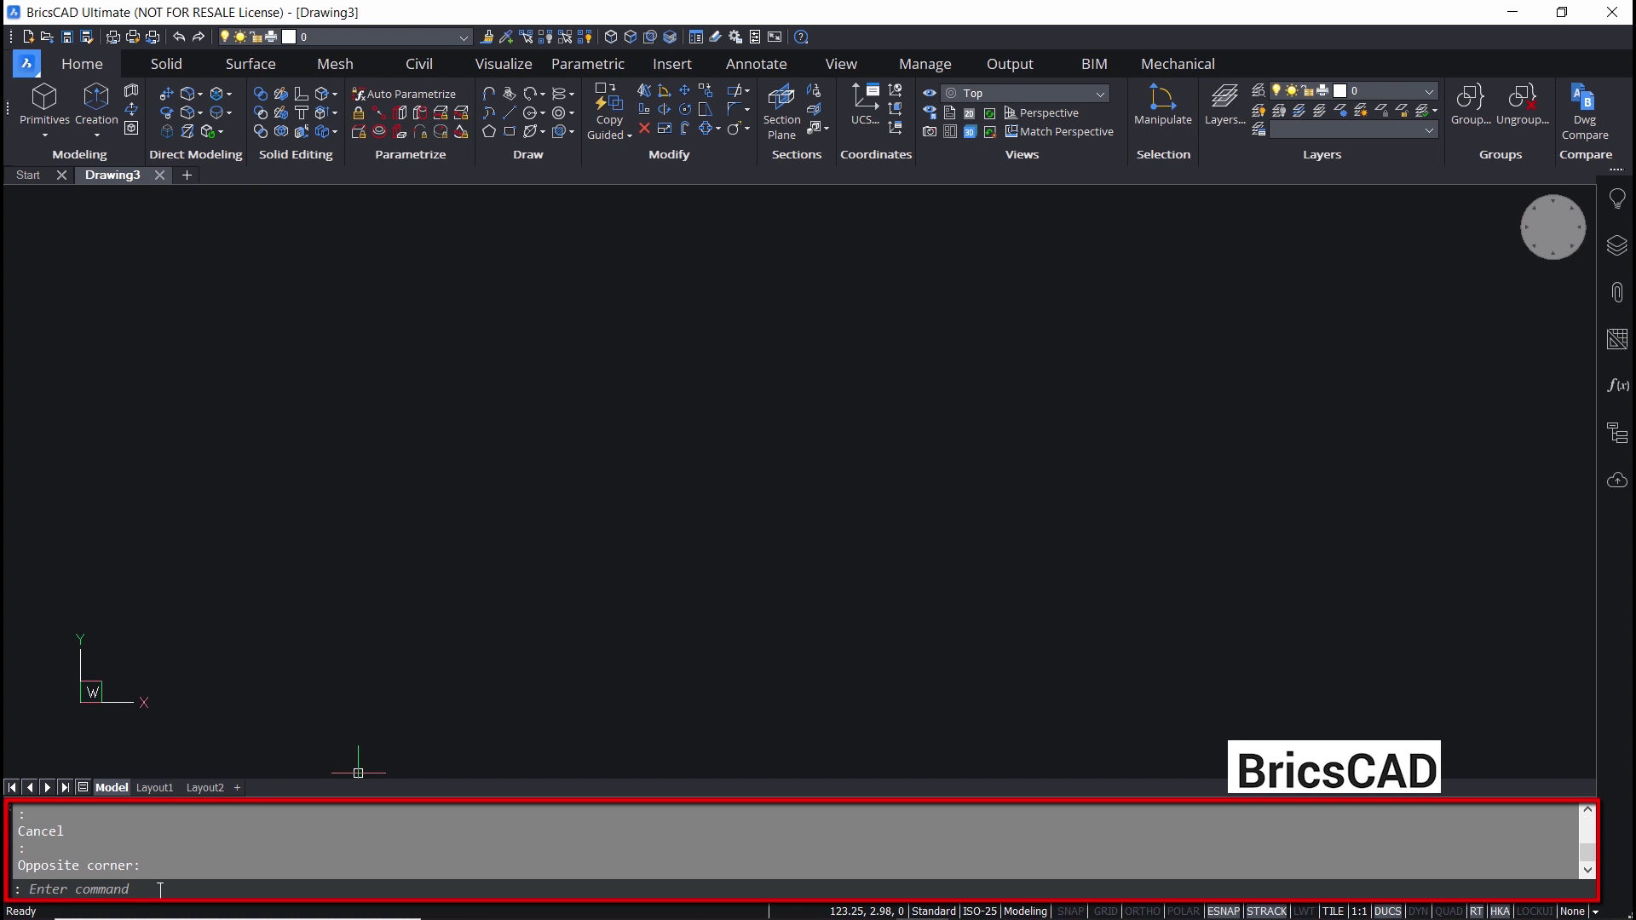
Step: Switch to BricsCAD, draw a circle in the middle of the drawing area with the C command, and toggle the command line's visibility
type("C")
key("Return")
left_click(756, 483)
left_click(647, 512)
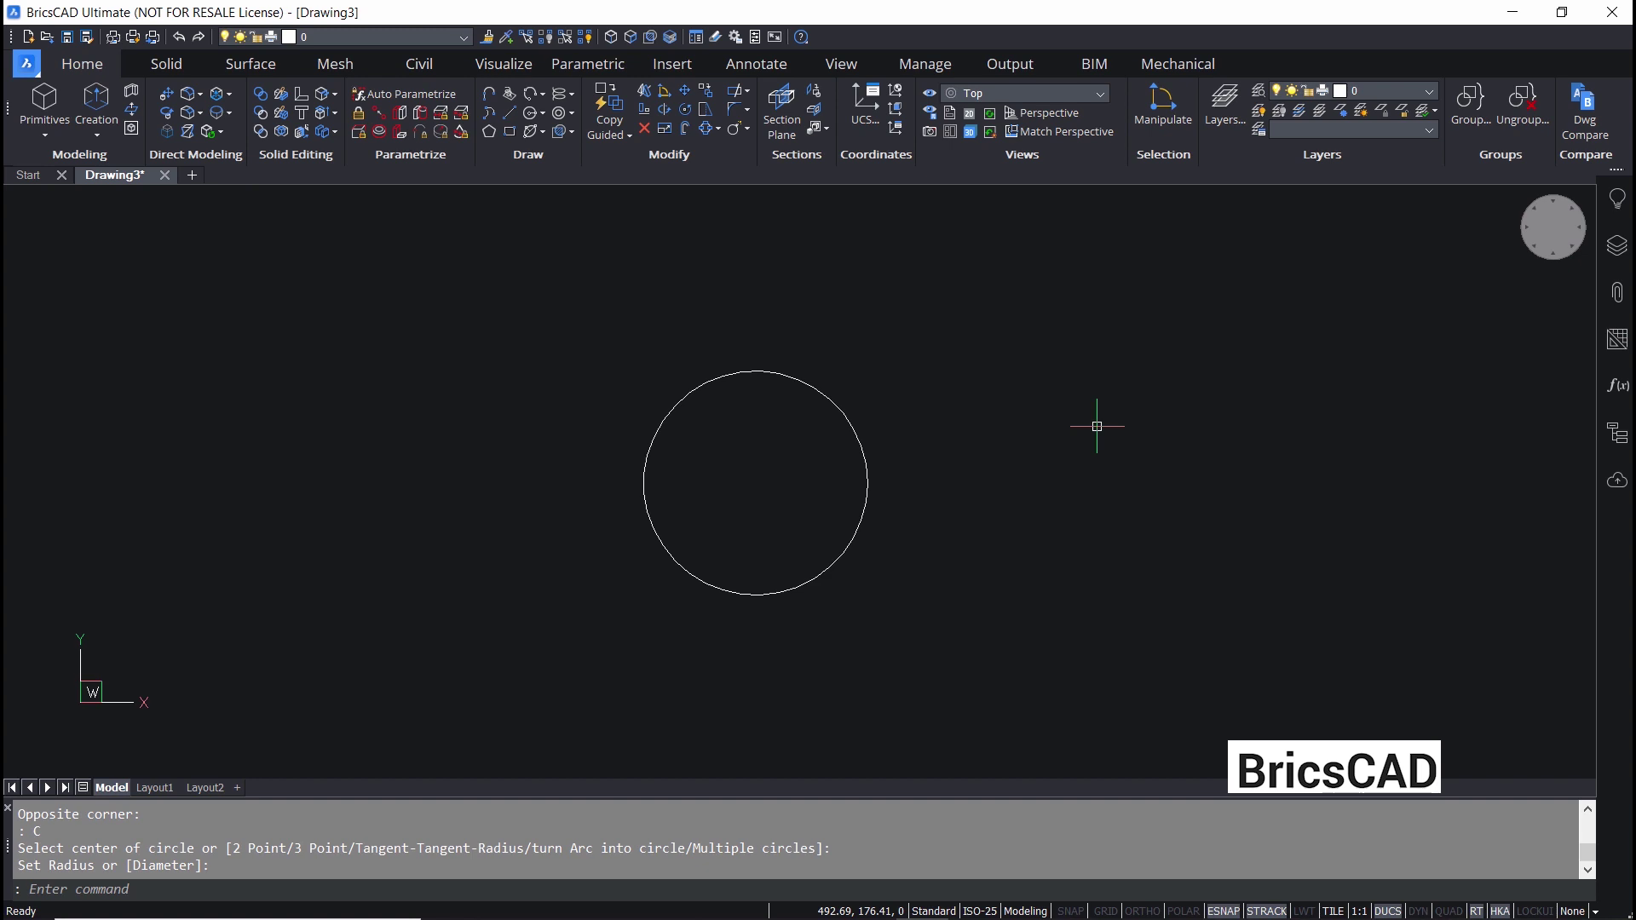
key("ctrl+9")
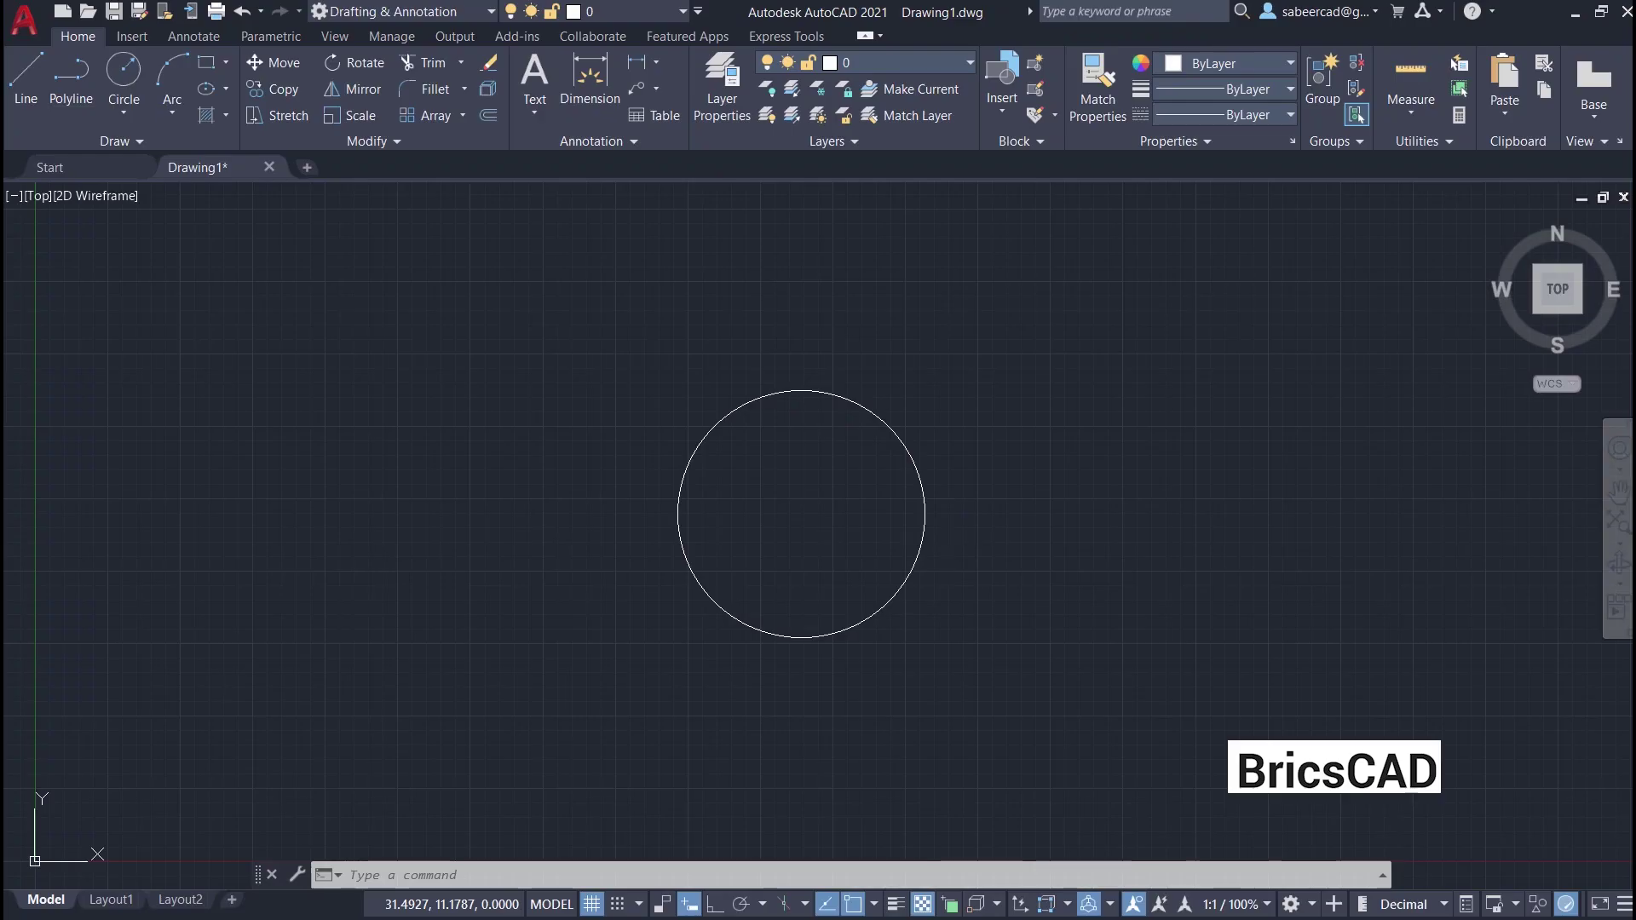
Step: Switch to AutoCAD, hide the Command Line window, and draw two circles side by side with the C command
key("ctrl+9")
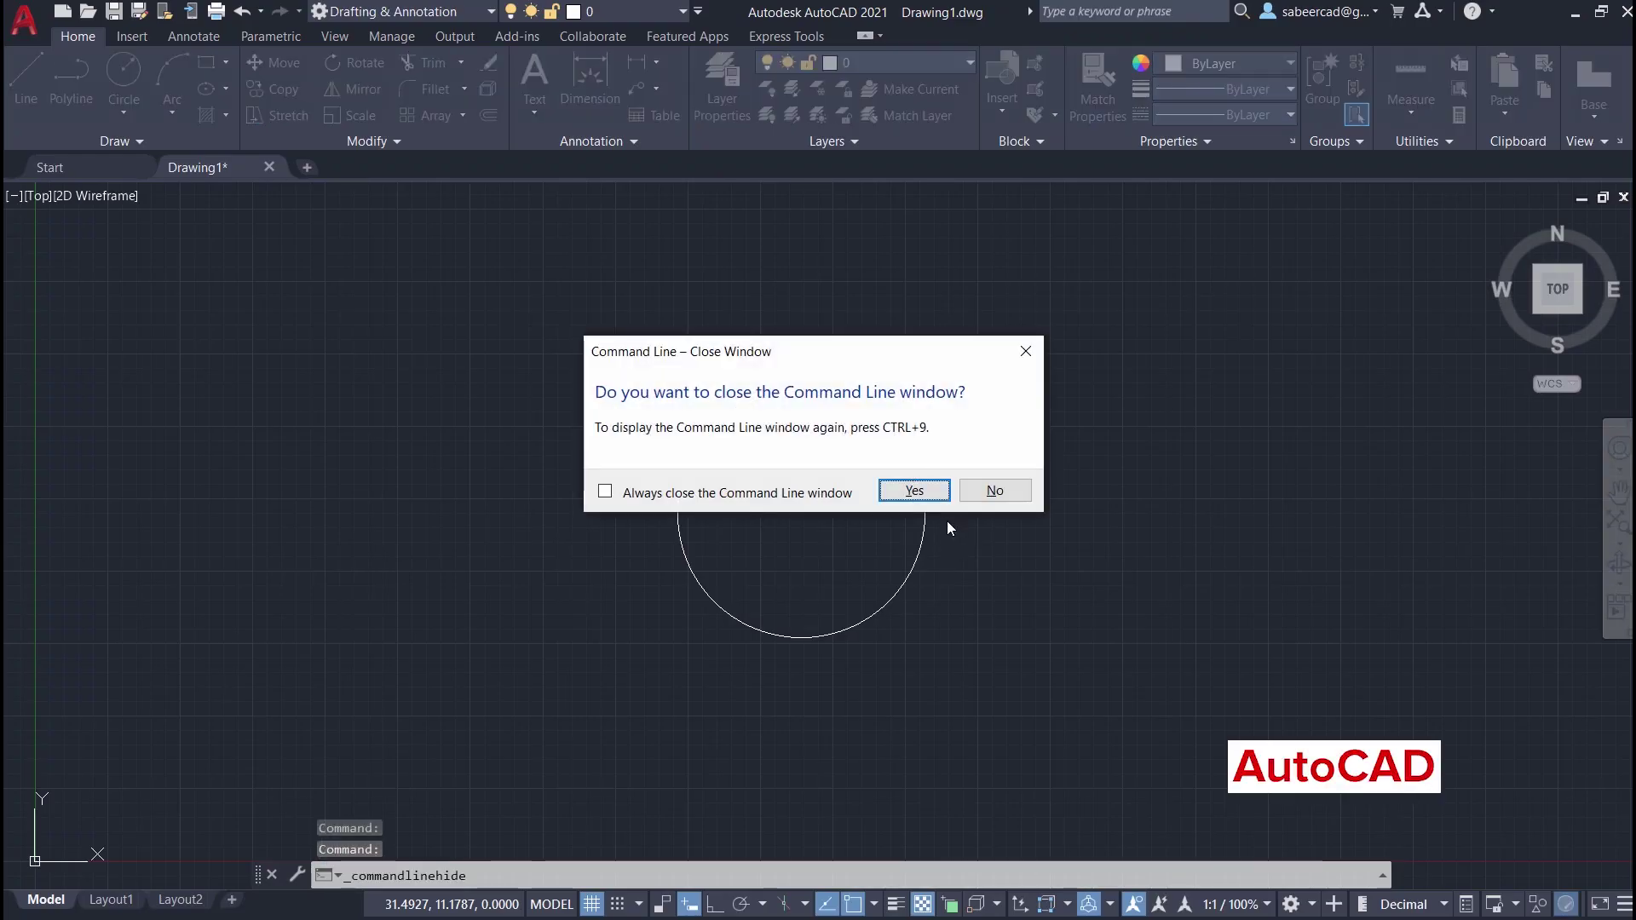
left_click(914, 491)
type("c")
key("Return")
left_click(574, 497)
left_click(573, 404)
key("Return")
left_click(1037, 540)
left_click(1044, 423)
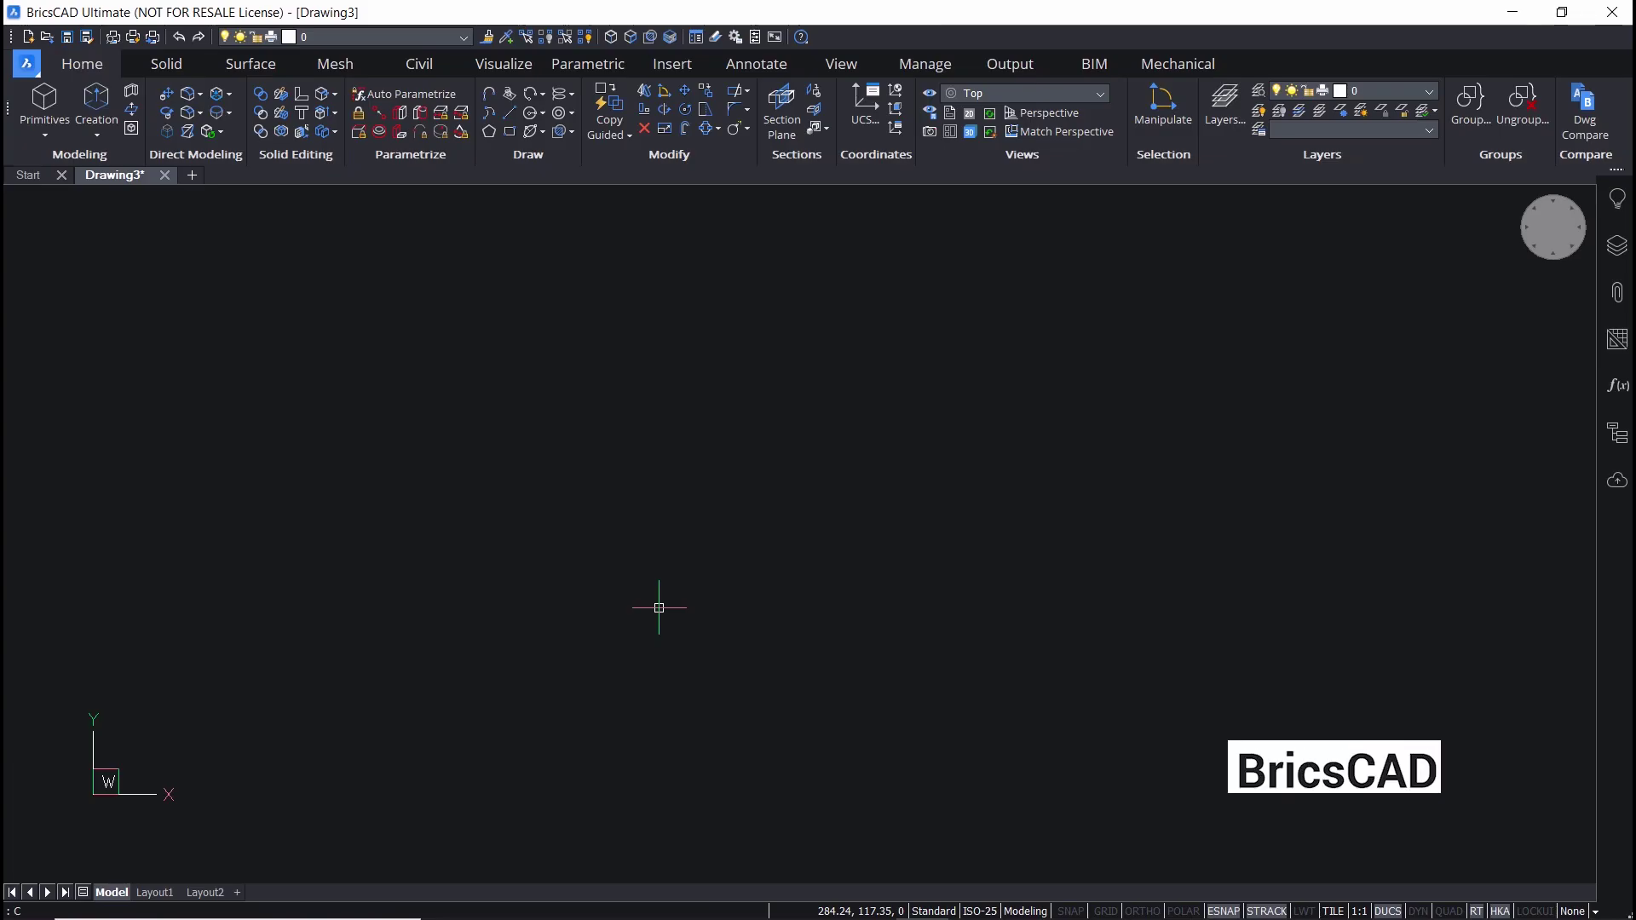
Step: Switch to BricsCAD and draw two circles with the C command, a large one of radius about 54 and a small one about 13
type("c")
key("Return")
left_click(635, 604)
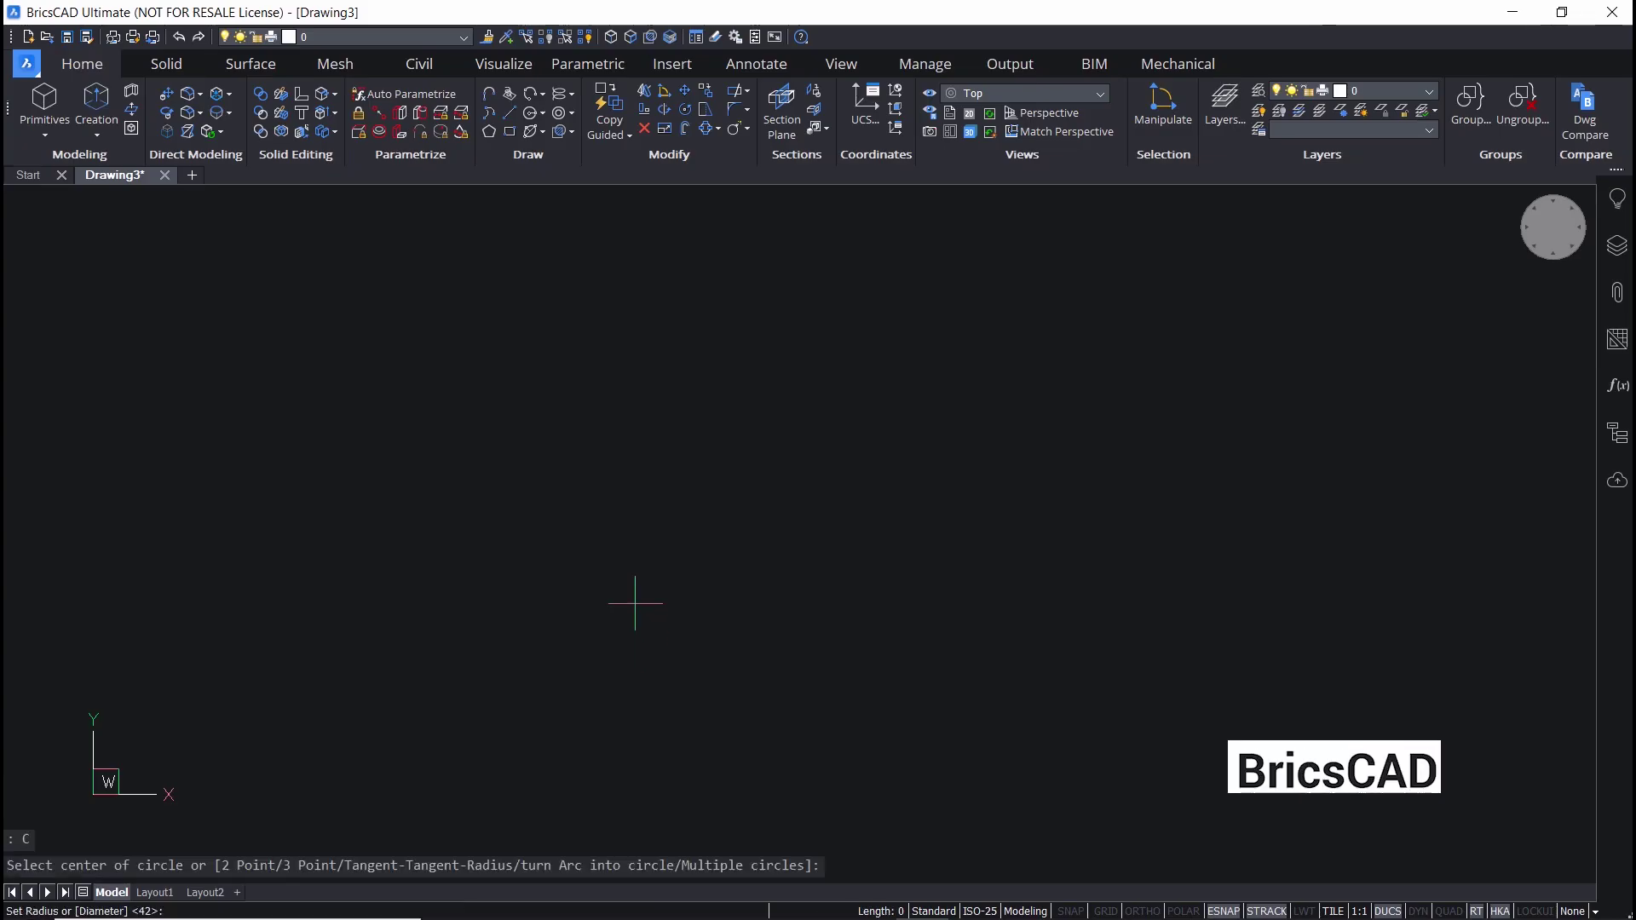
left_click(668, 479)
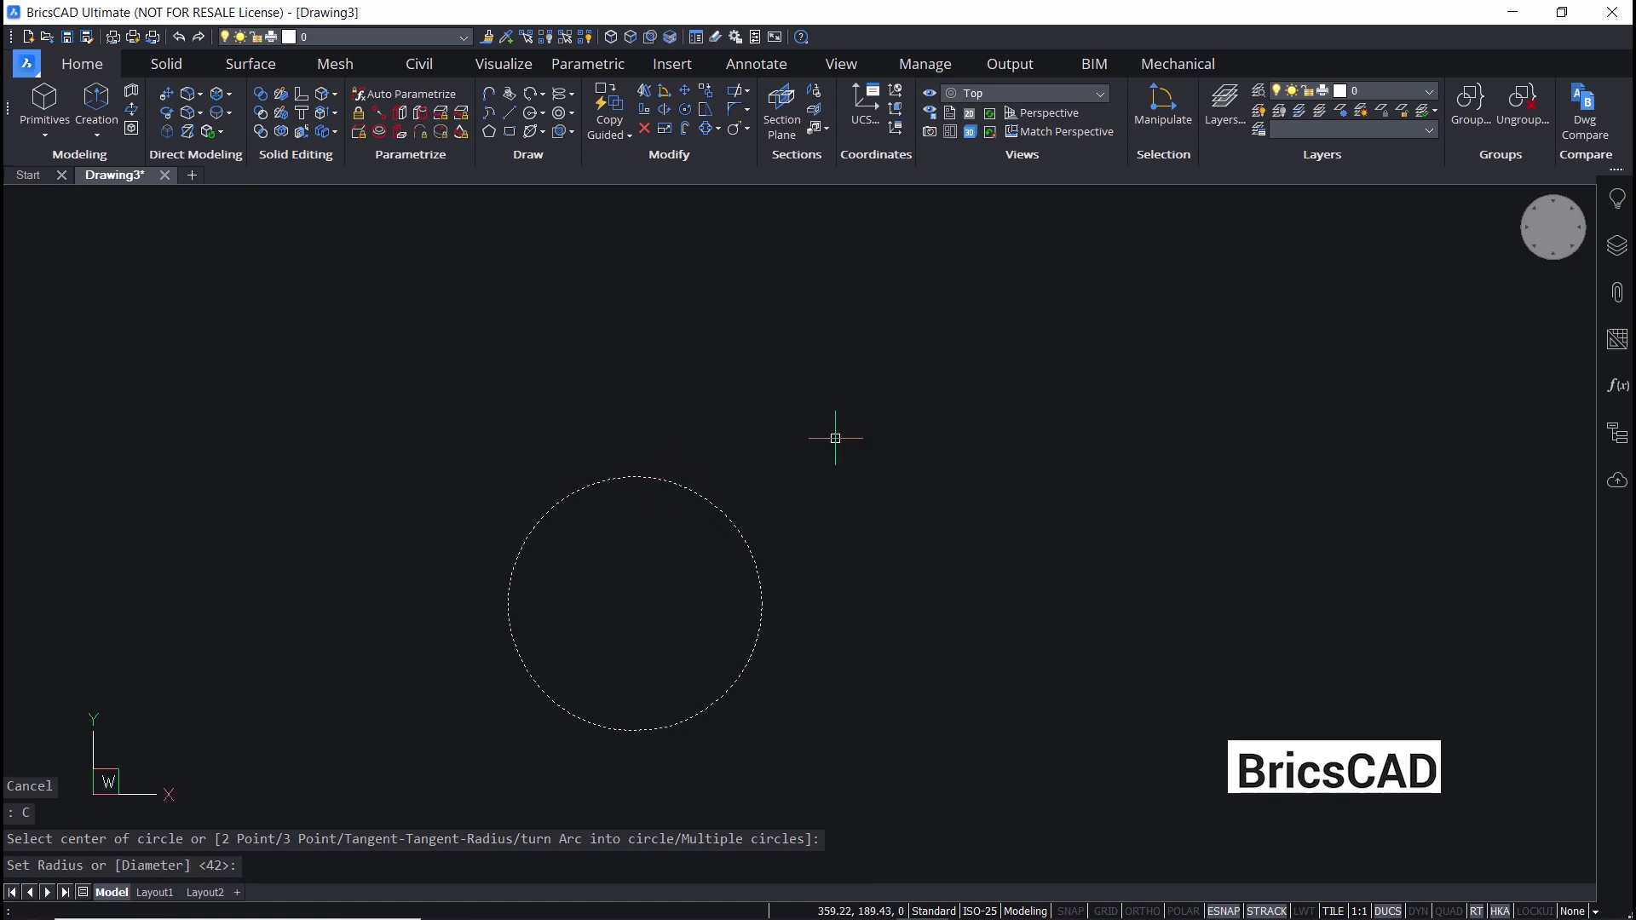
key("Return")
left_click(853, 584)
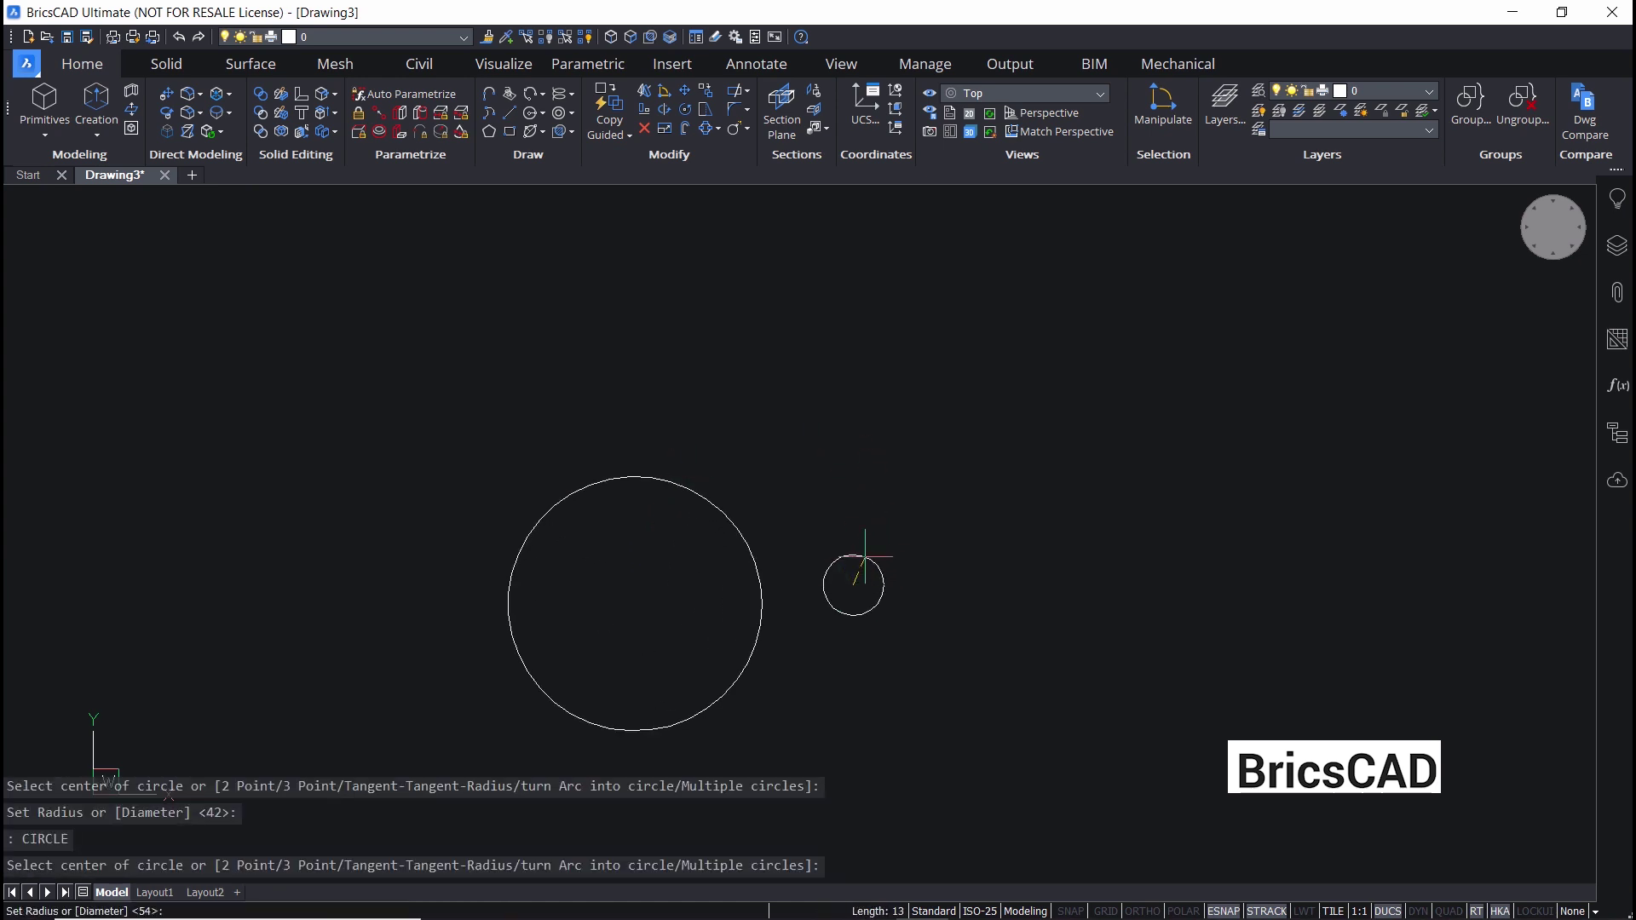
left_click(865, 556)
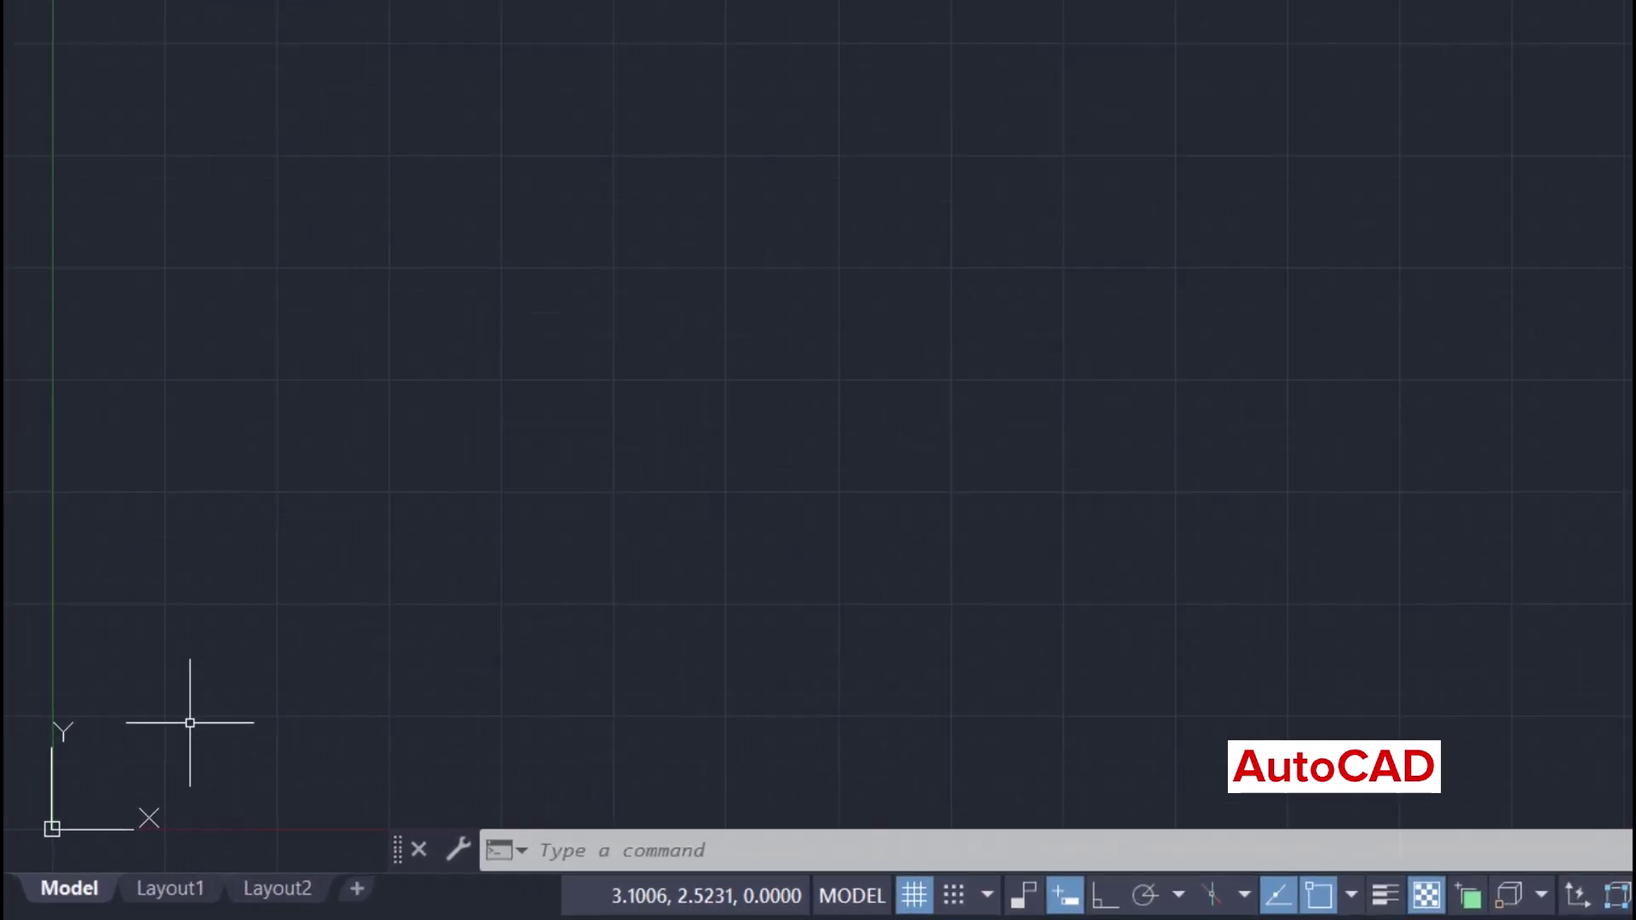
Step: Examine the status bar and its customization options in AutoCAD and in BricsCAD
mouse_move(454, 871)
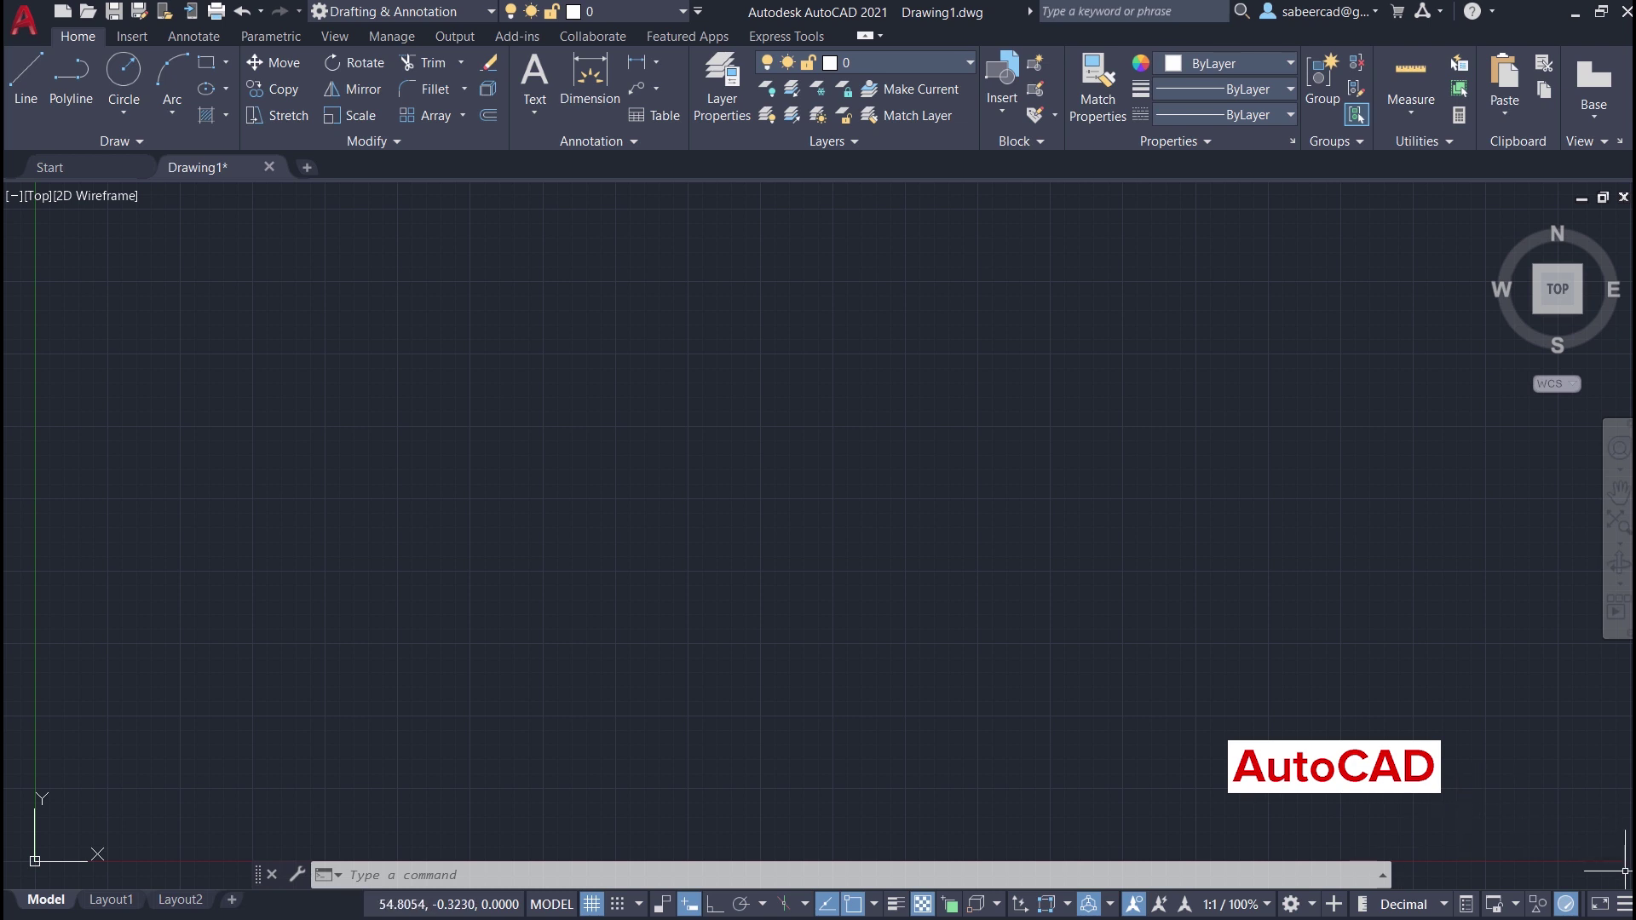
left_click(1625, 907)
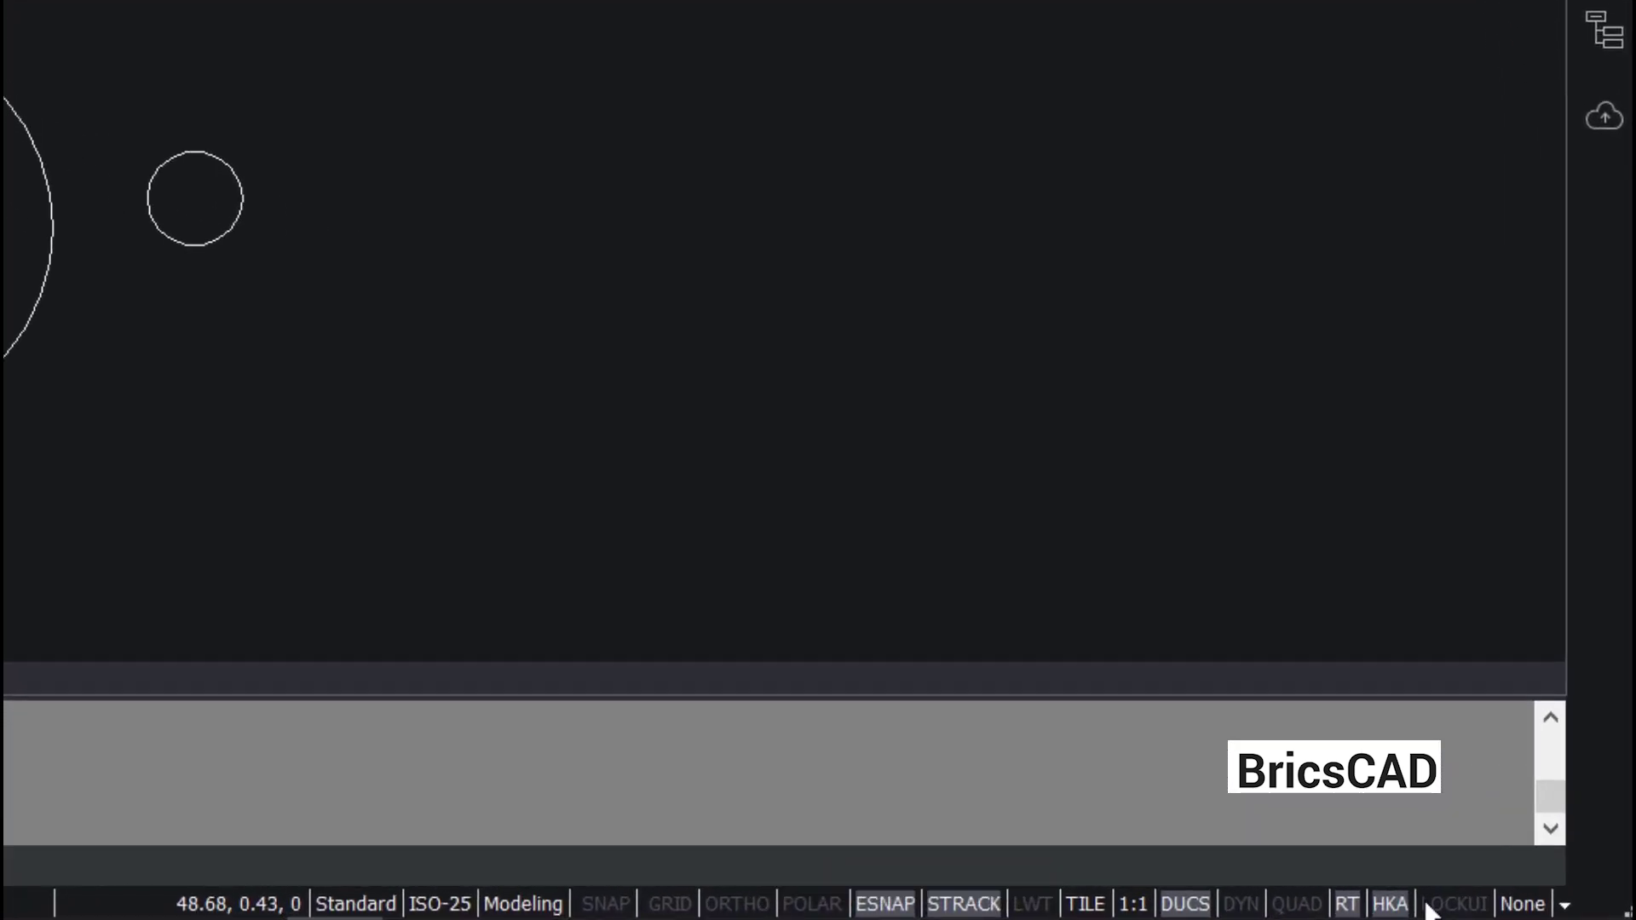
left_click(1566, 907)
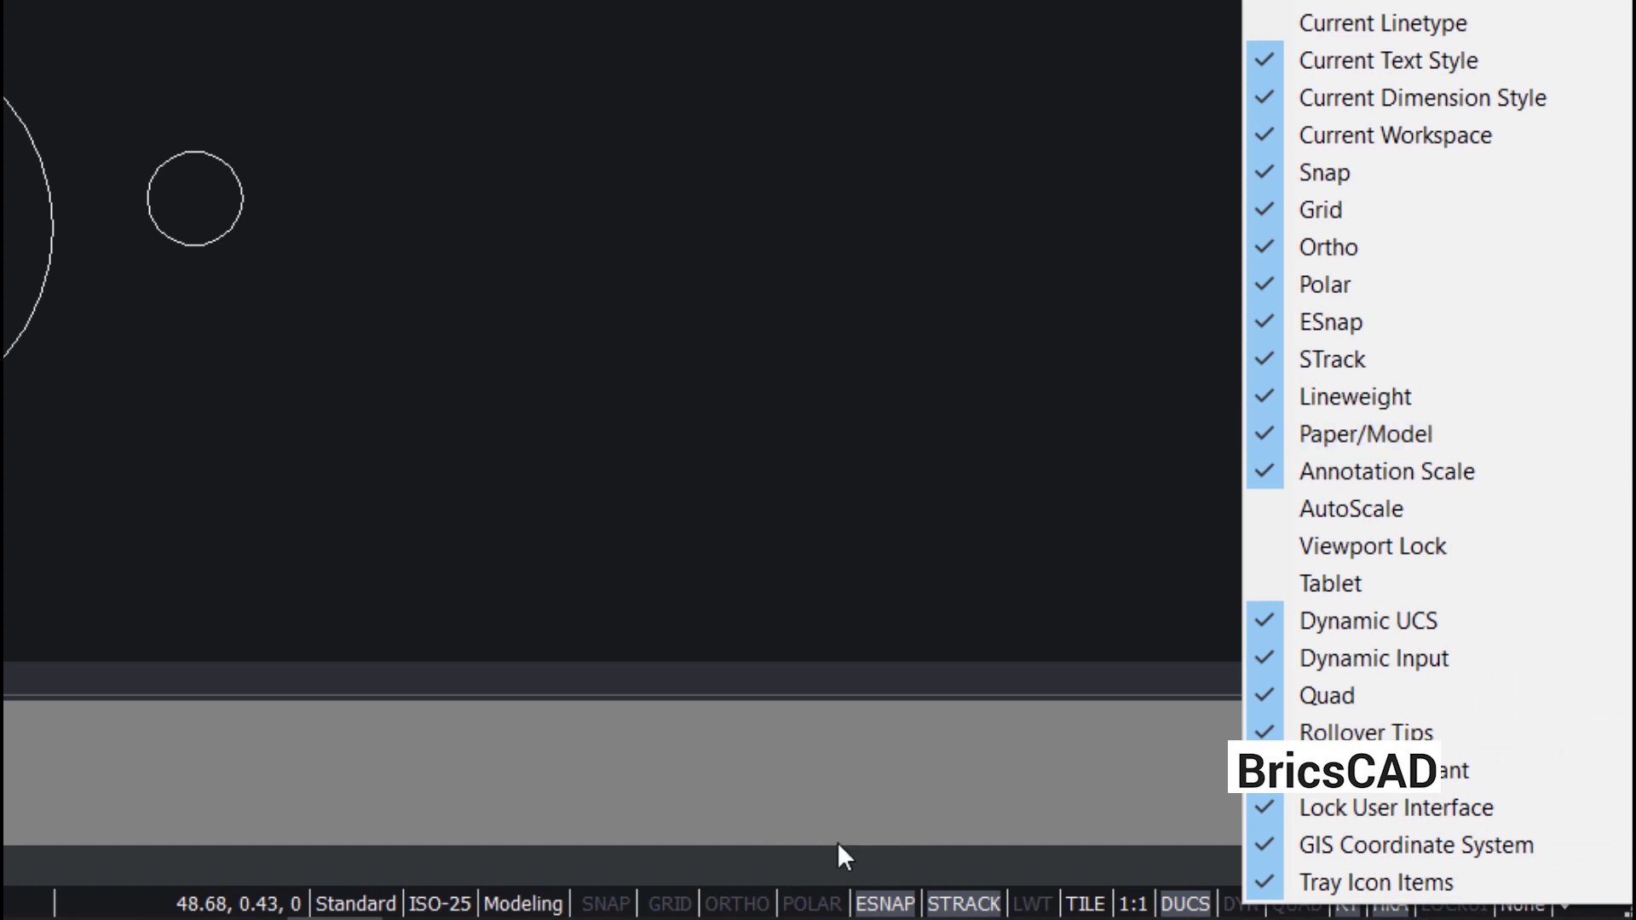
key("Escape")
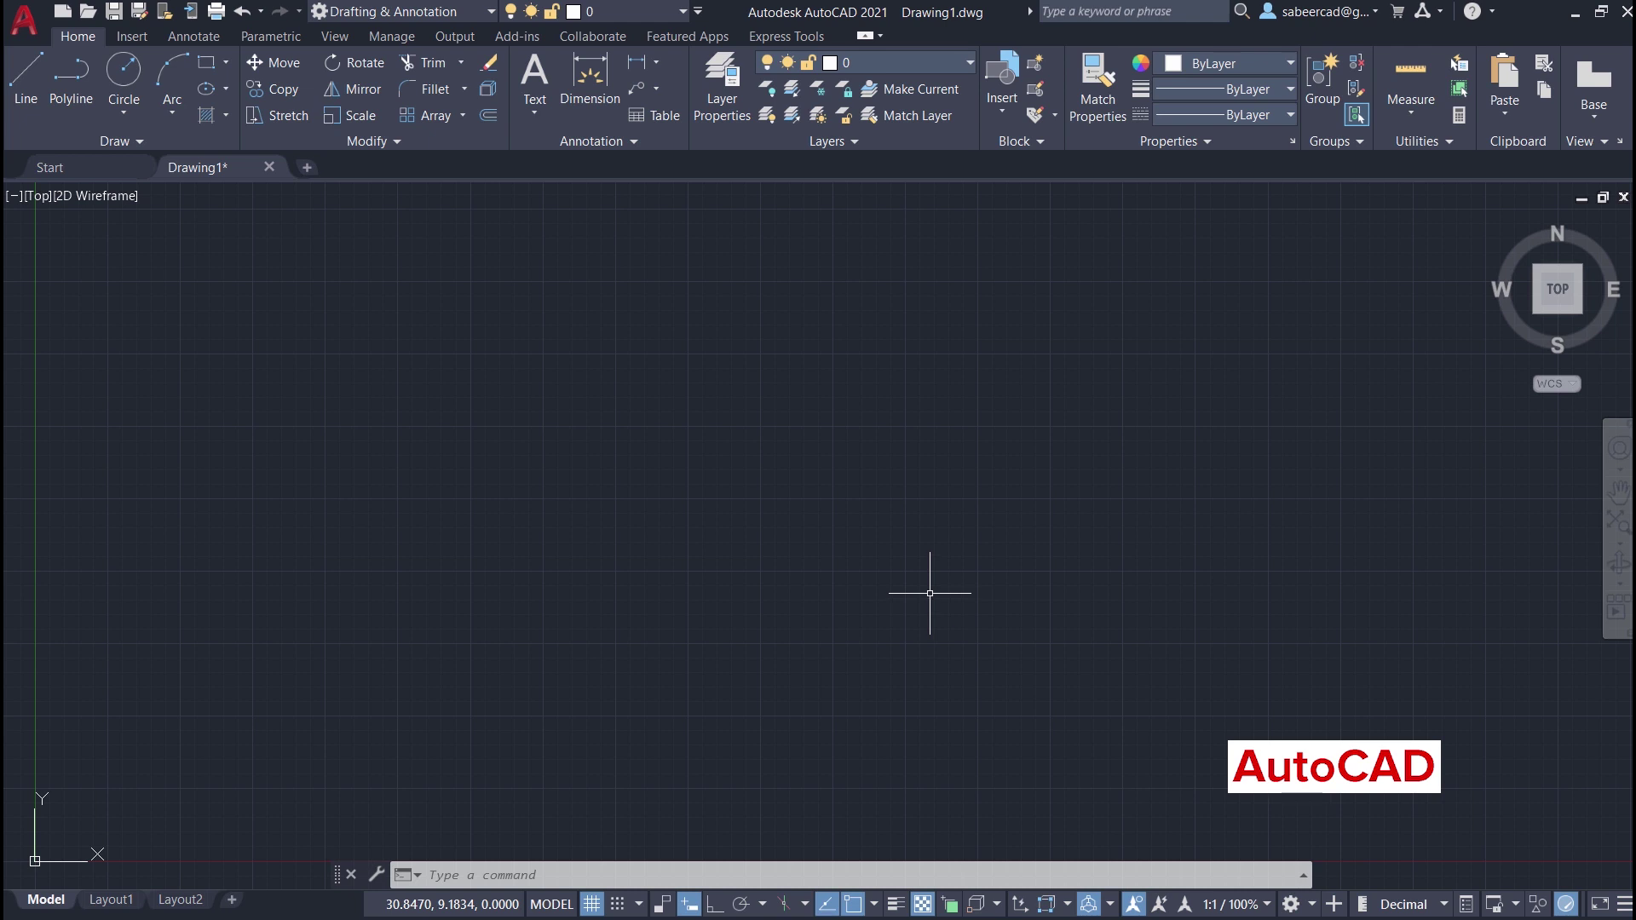
Step: Show the layer manager and the object properties in AutoCAD, and show their counterparts in BricsCAD for comparison
left_click(722, 94)
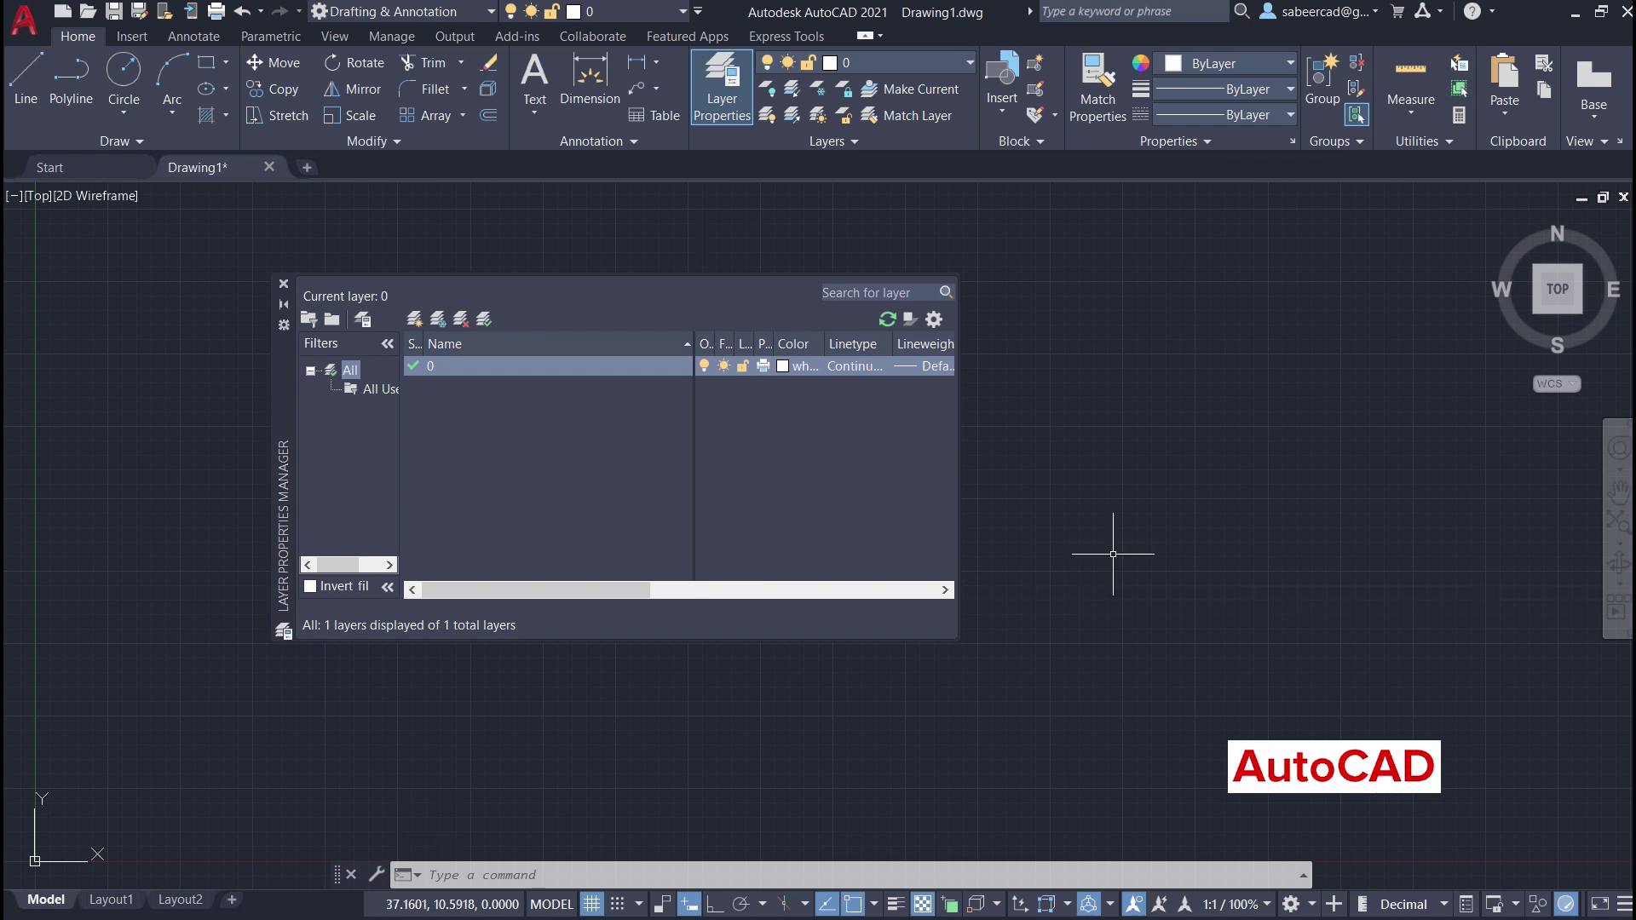
key("ctrl+1")
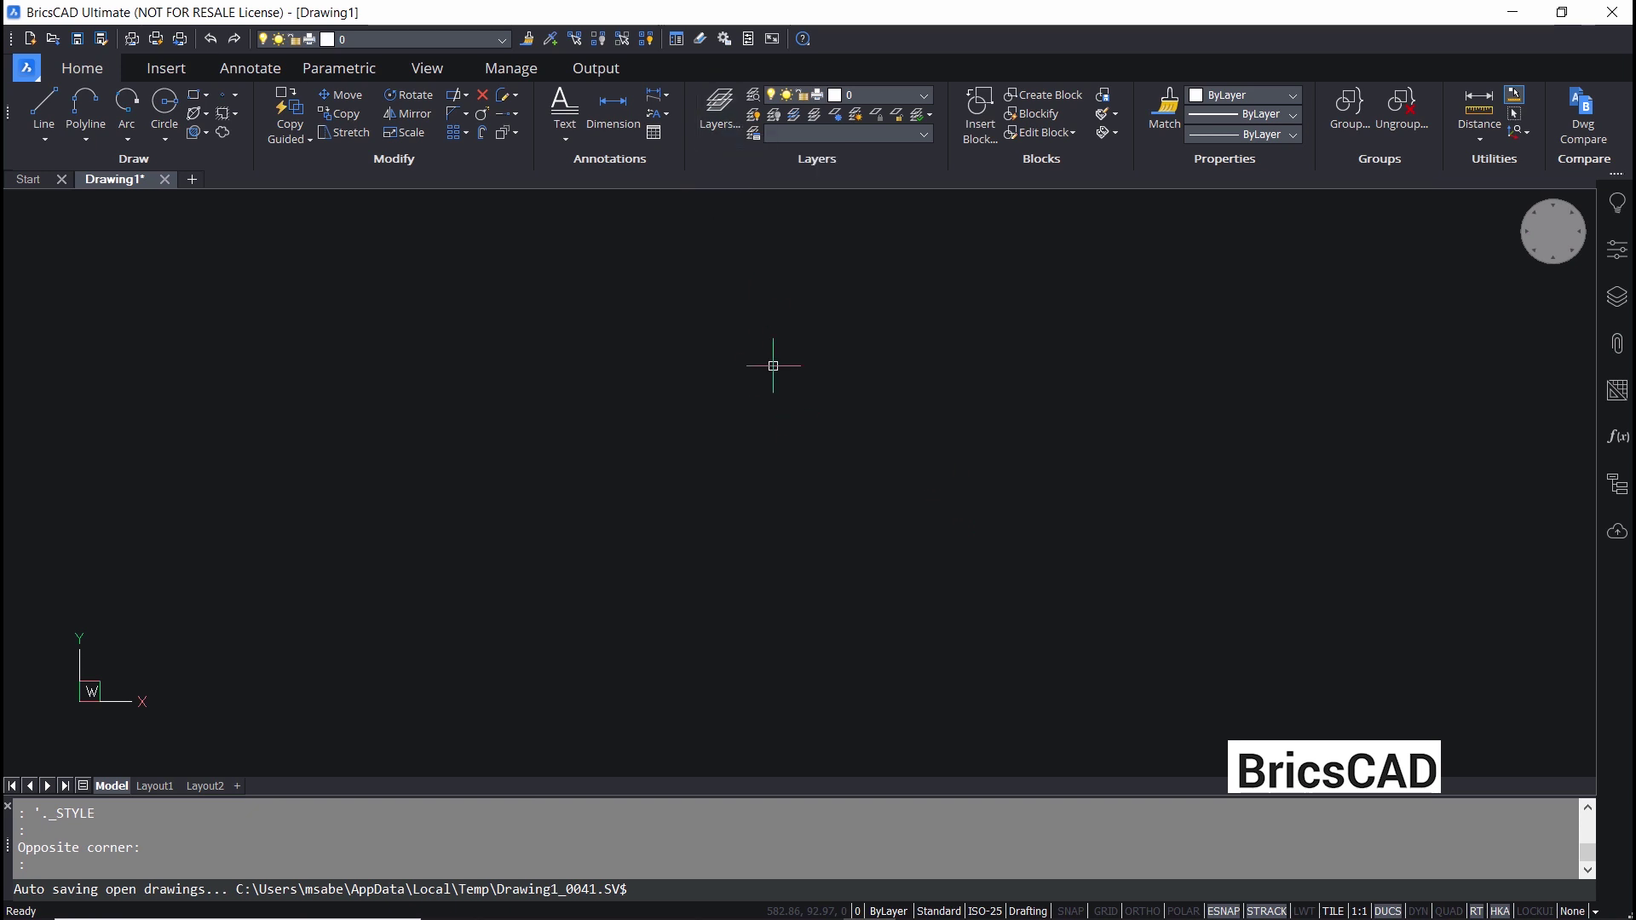
left_click(721, 115)
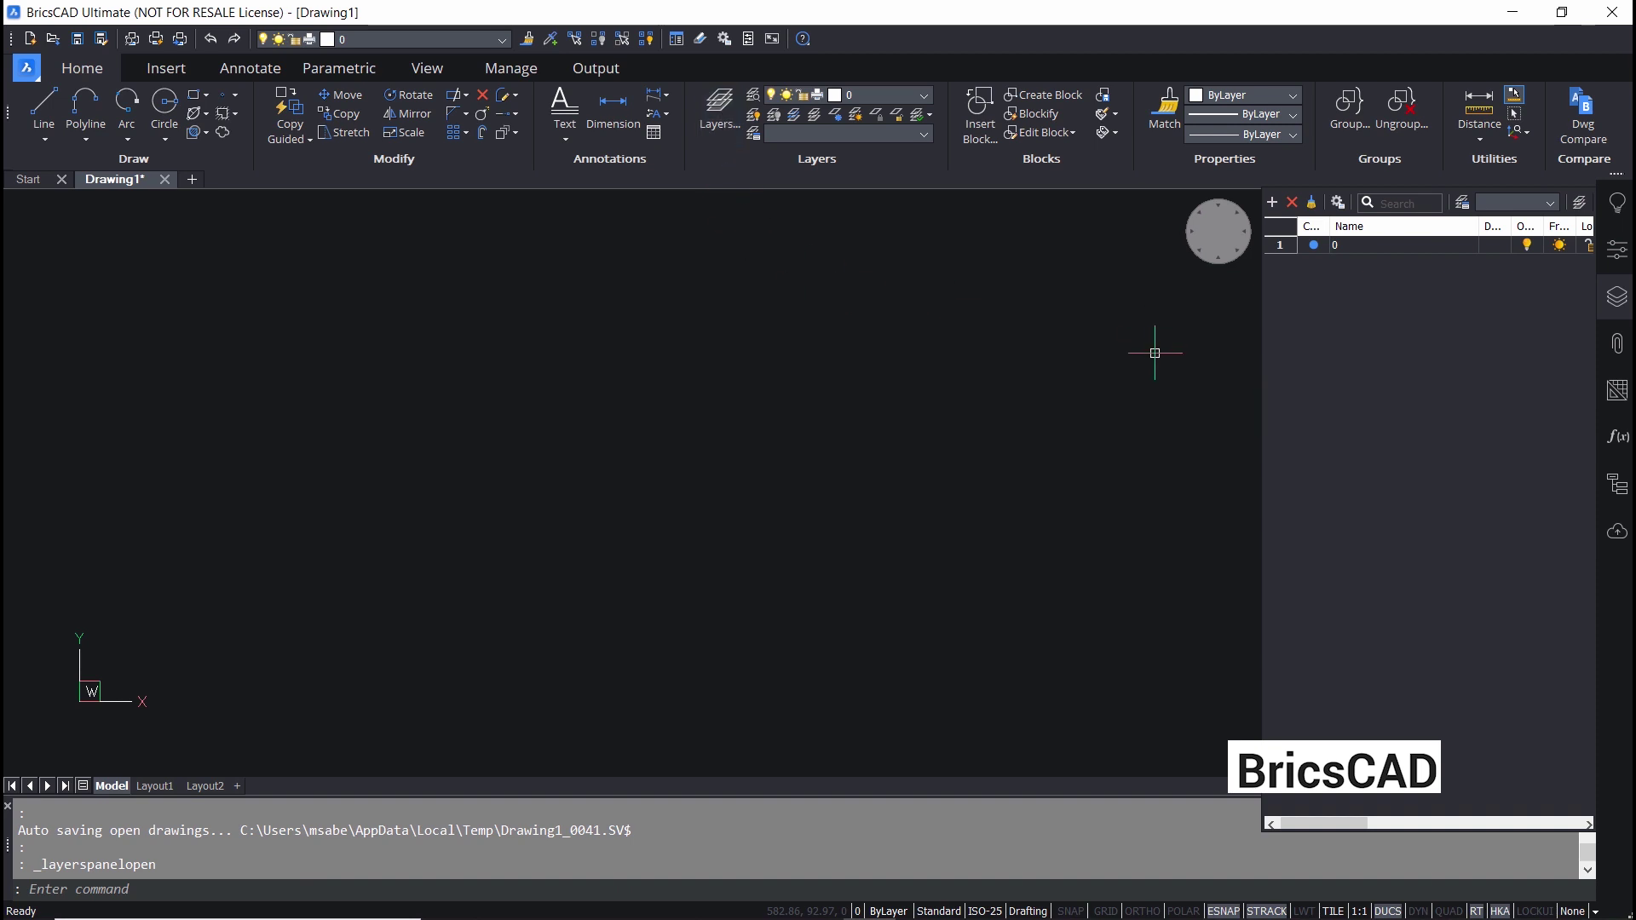
key("ctrl+1")
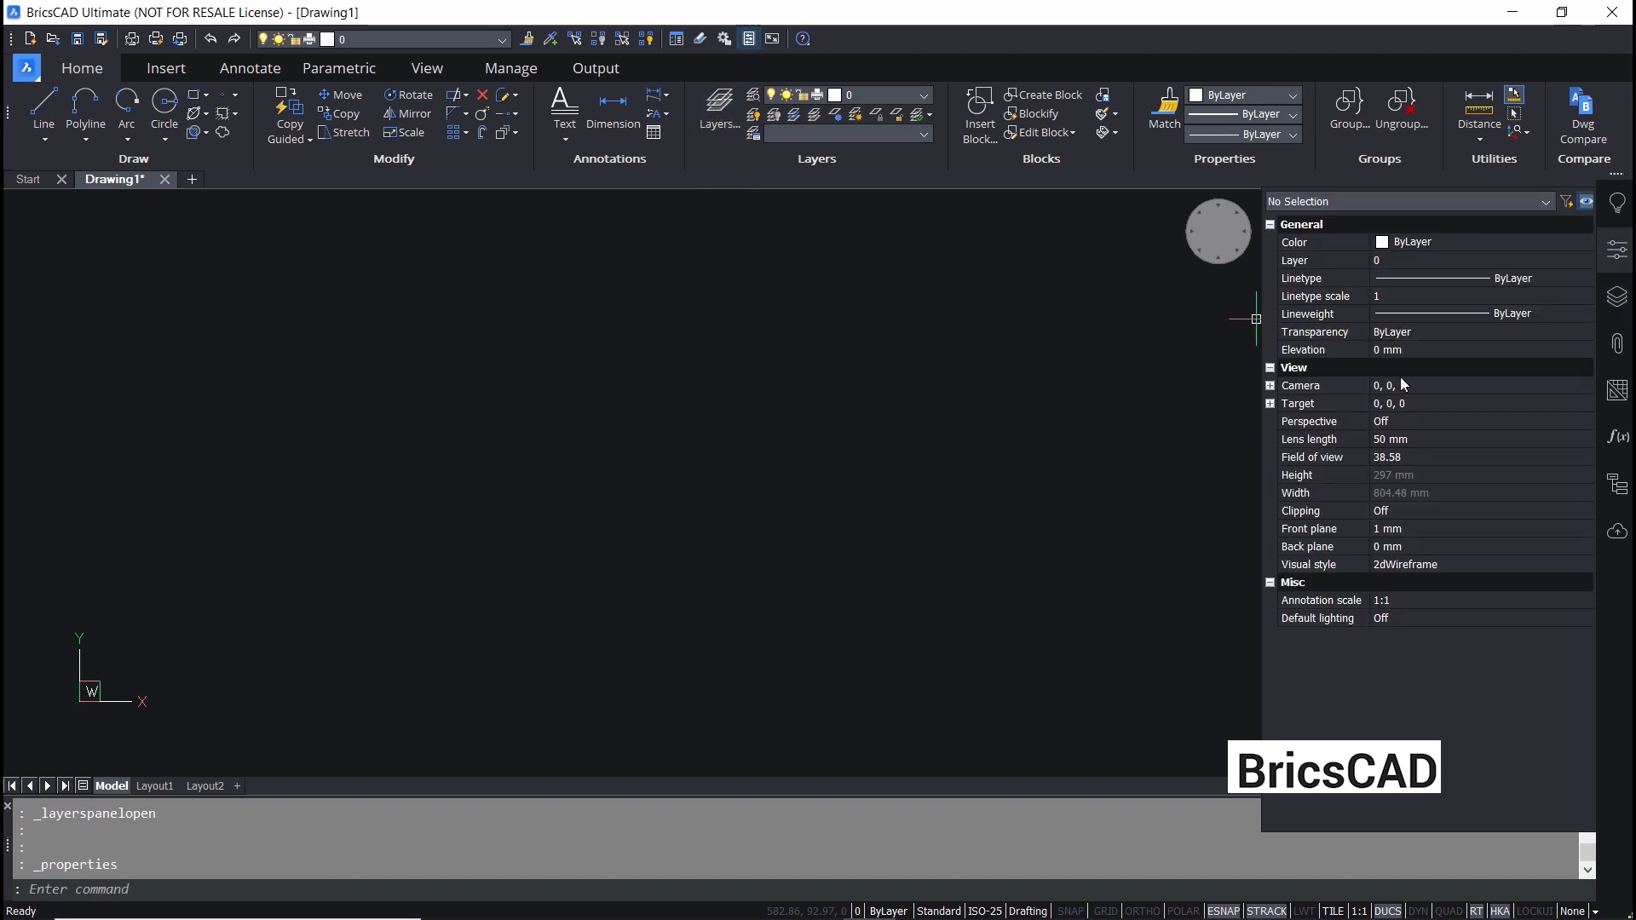
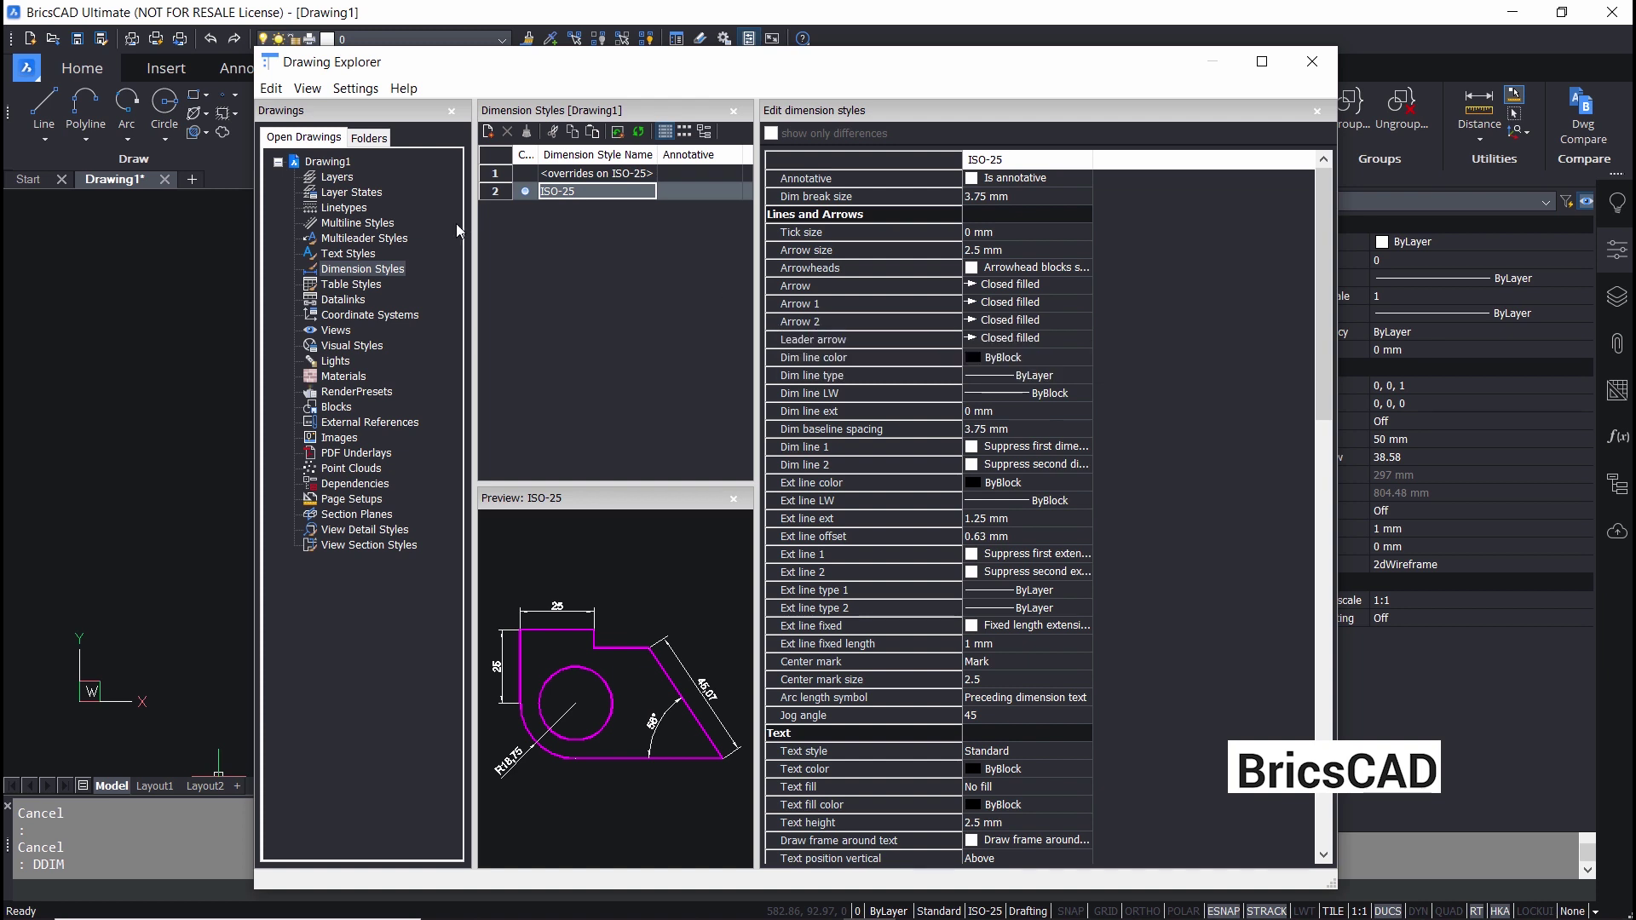
Step: Review the Layers, Text Styles, Dimension Styles and Table Styles categories in the BricsCAD Drawing Explorer, and close it
left_click(338, 177)
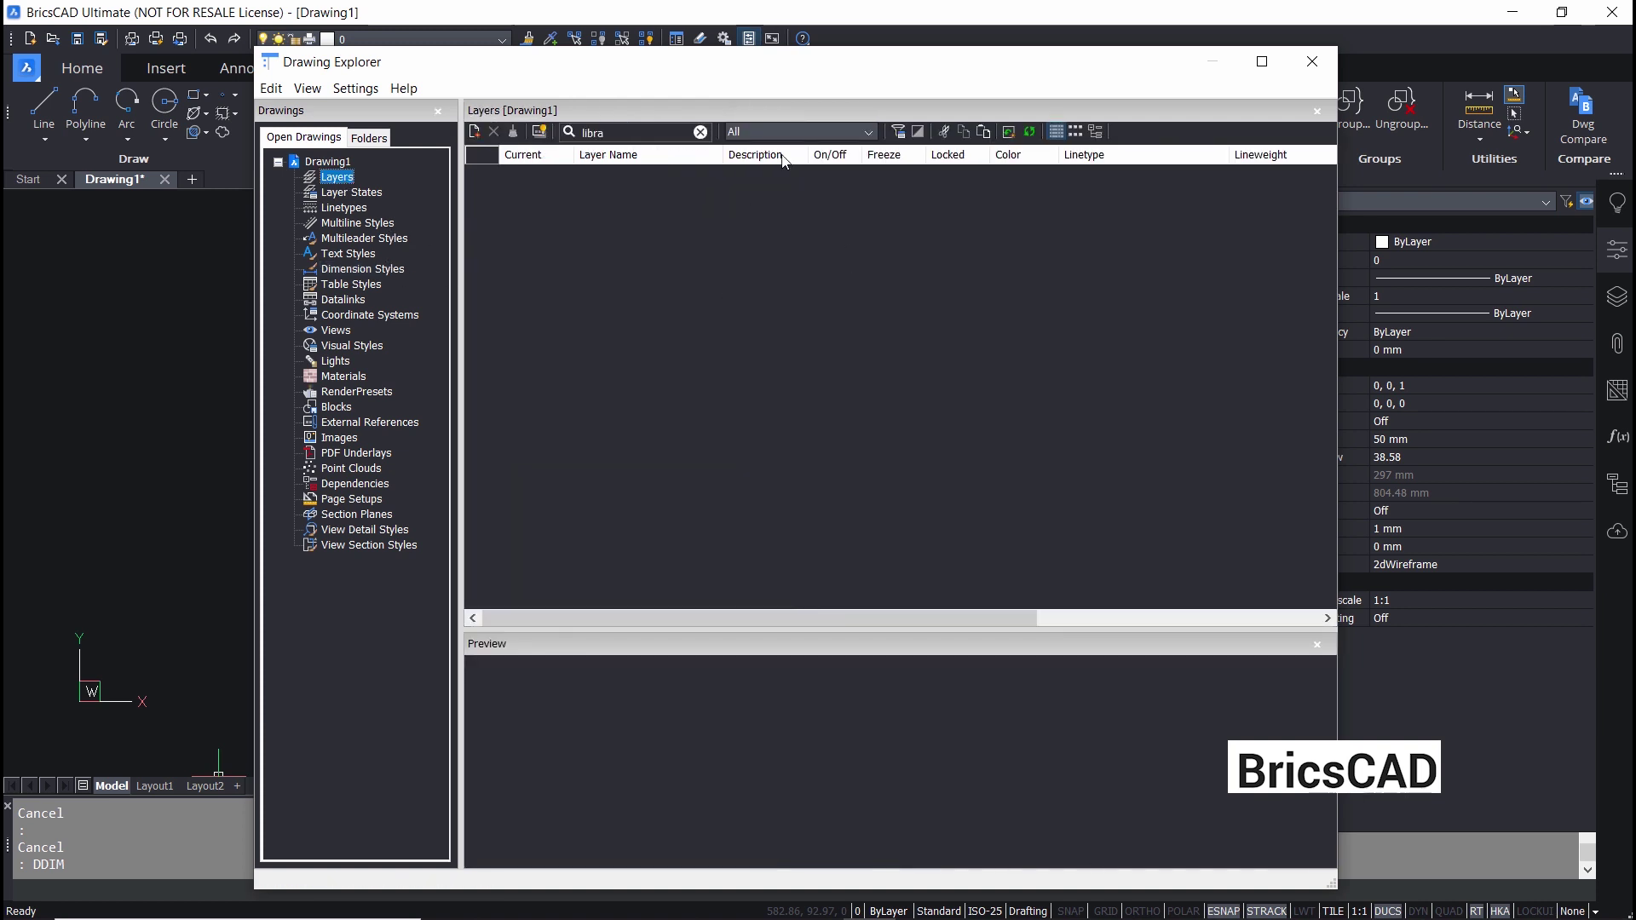
left_click(356, 253)
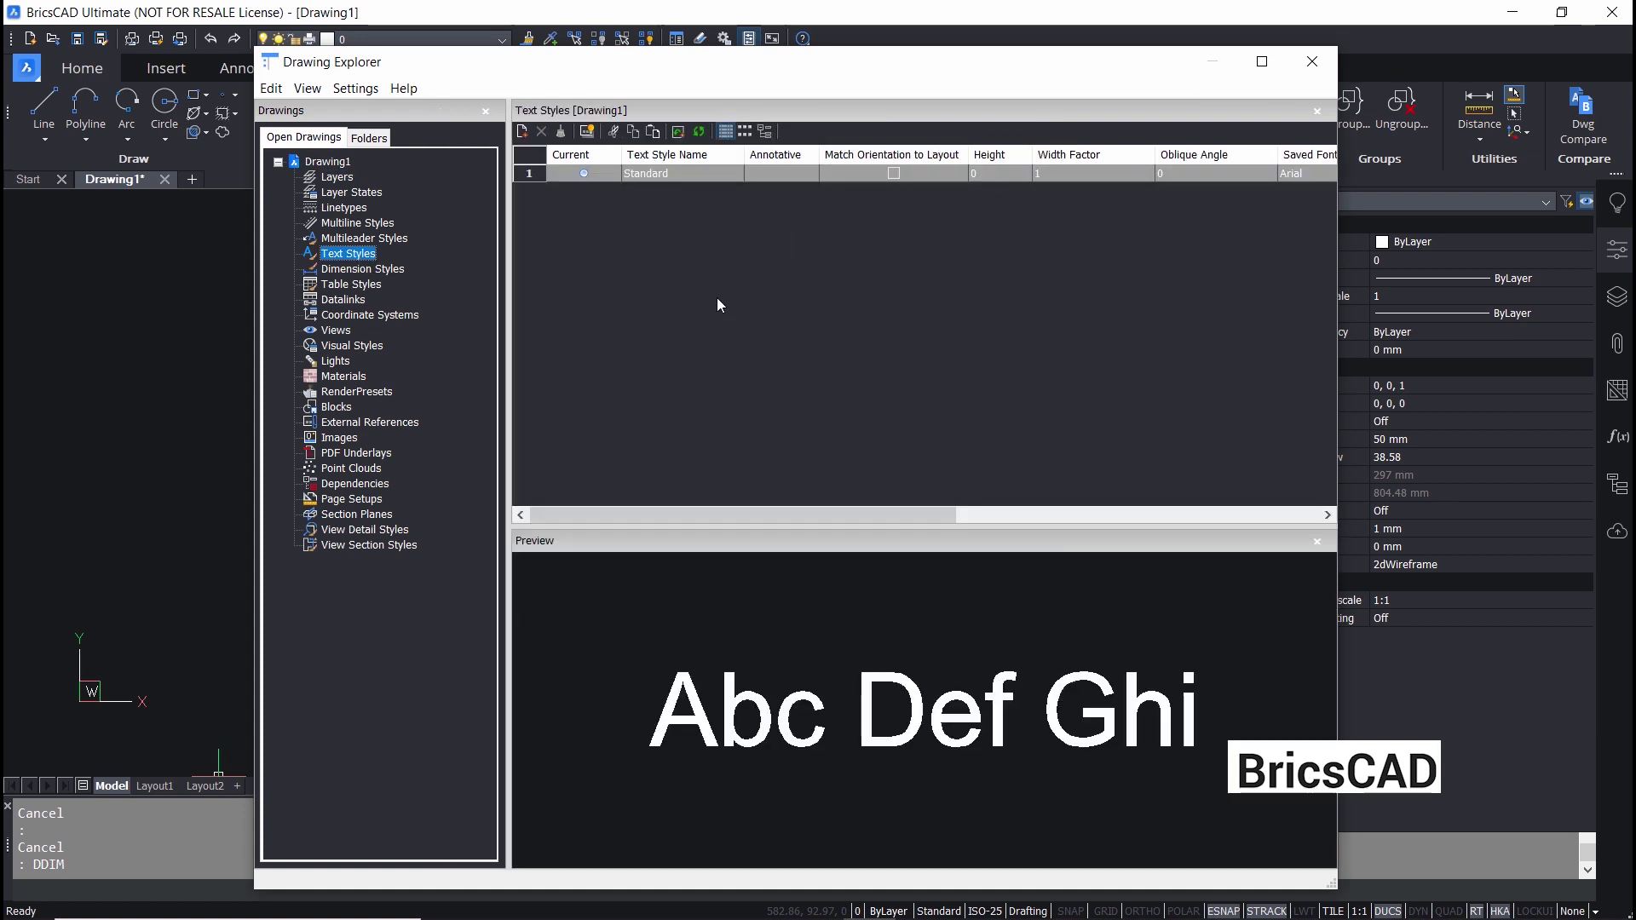
key("Down")
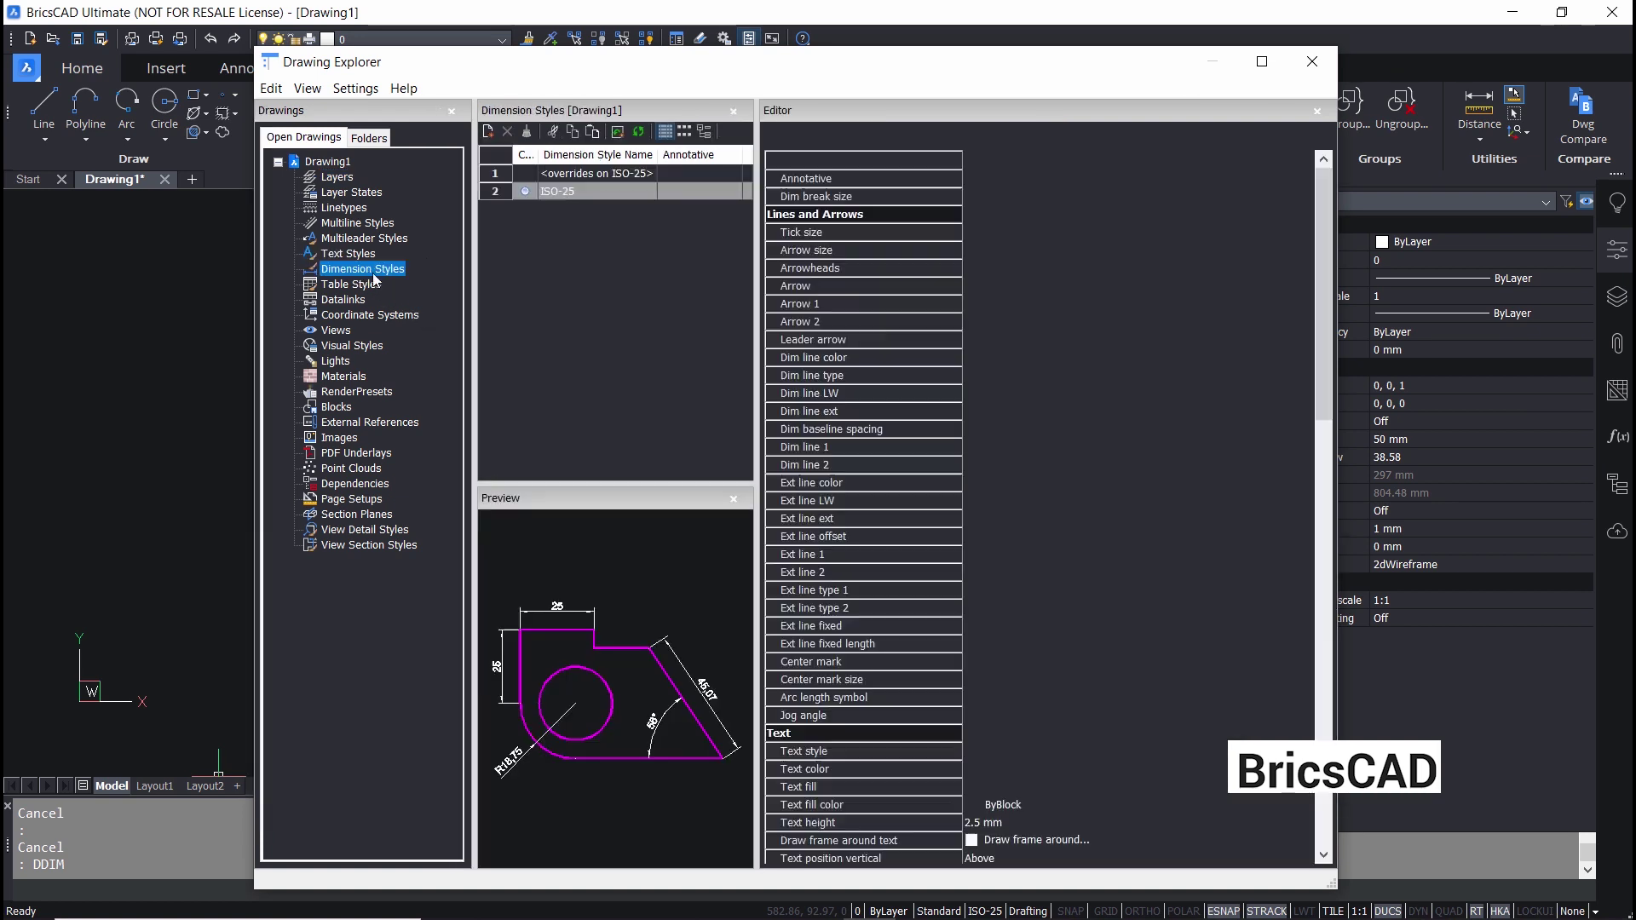
key("Down")
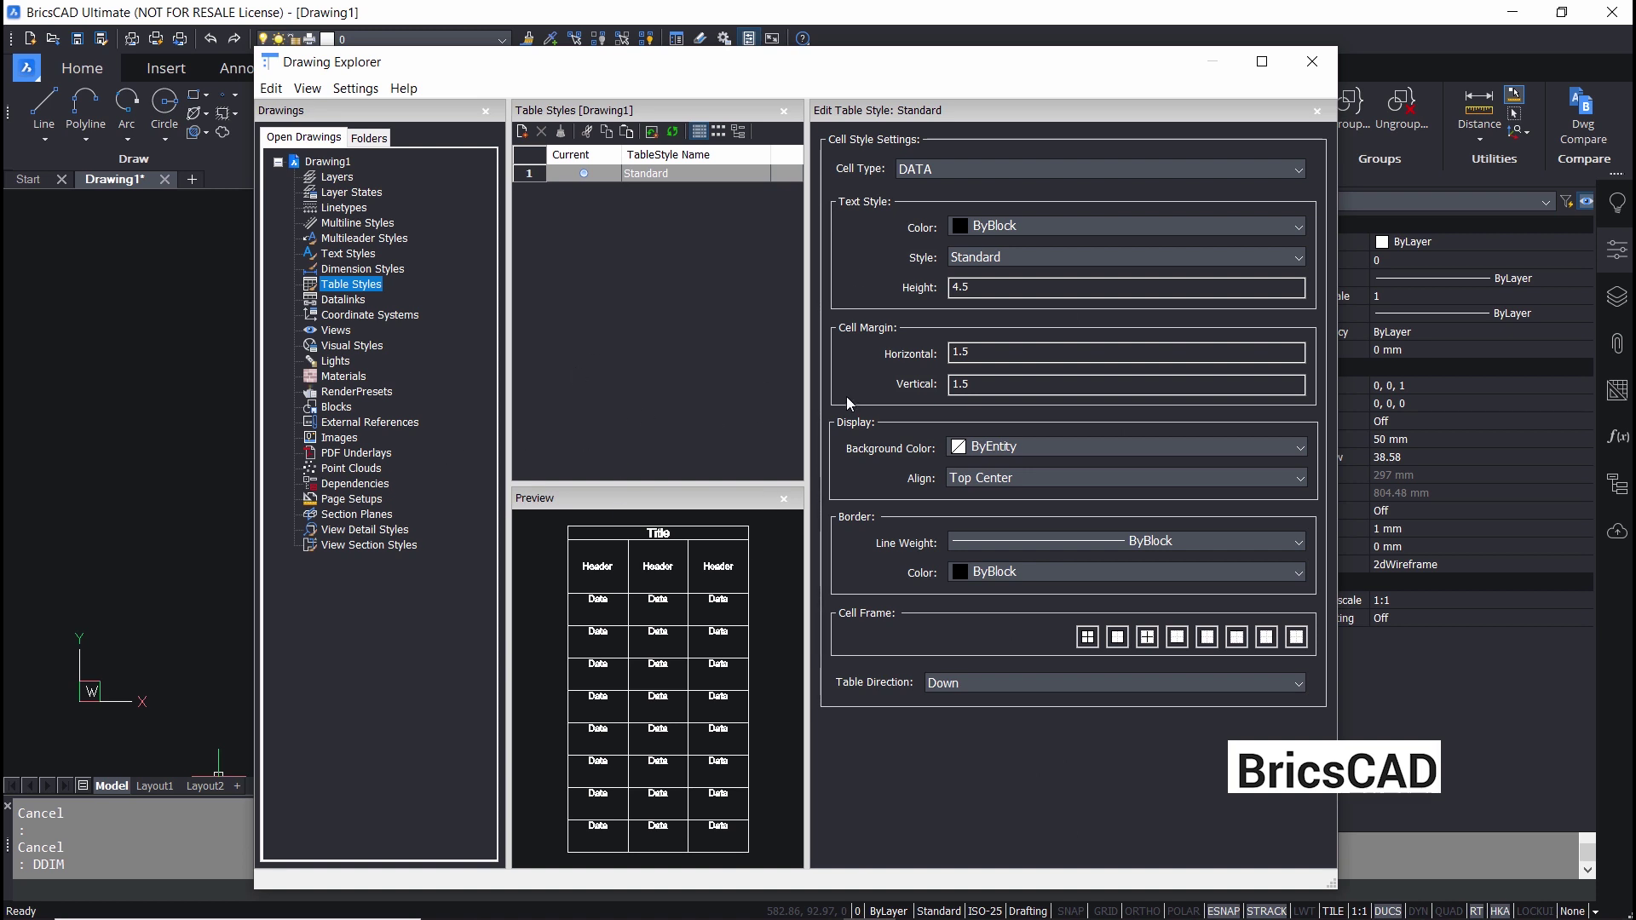
left_click(1312, 61)
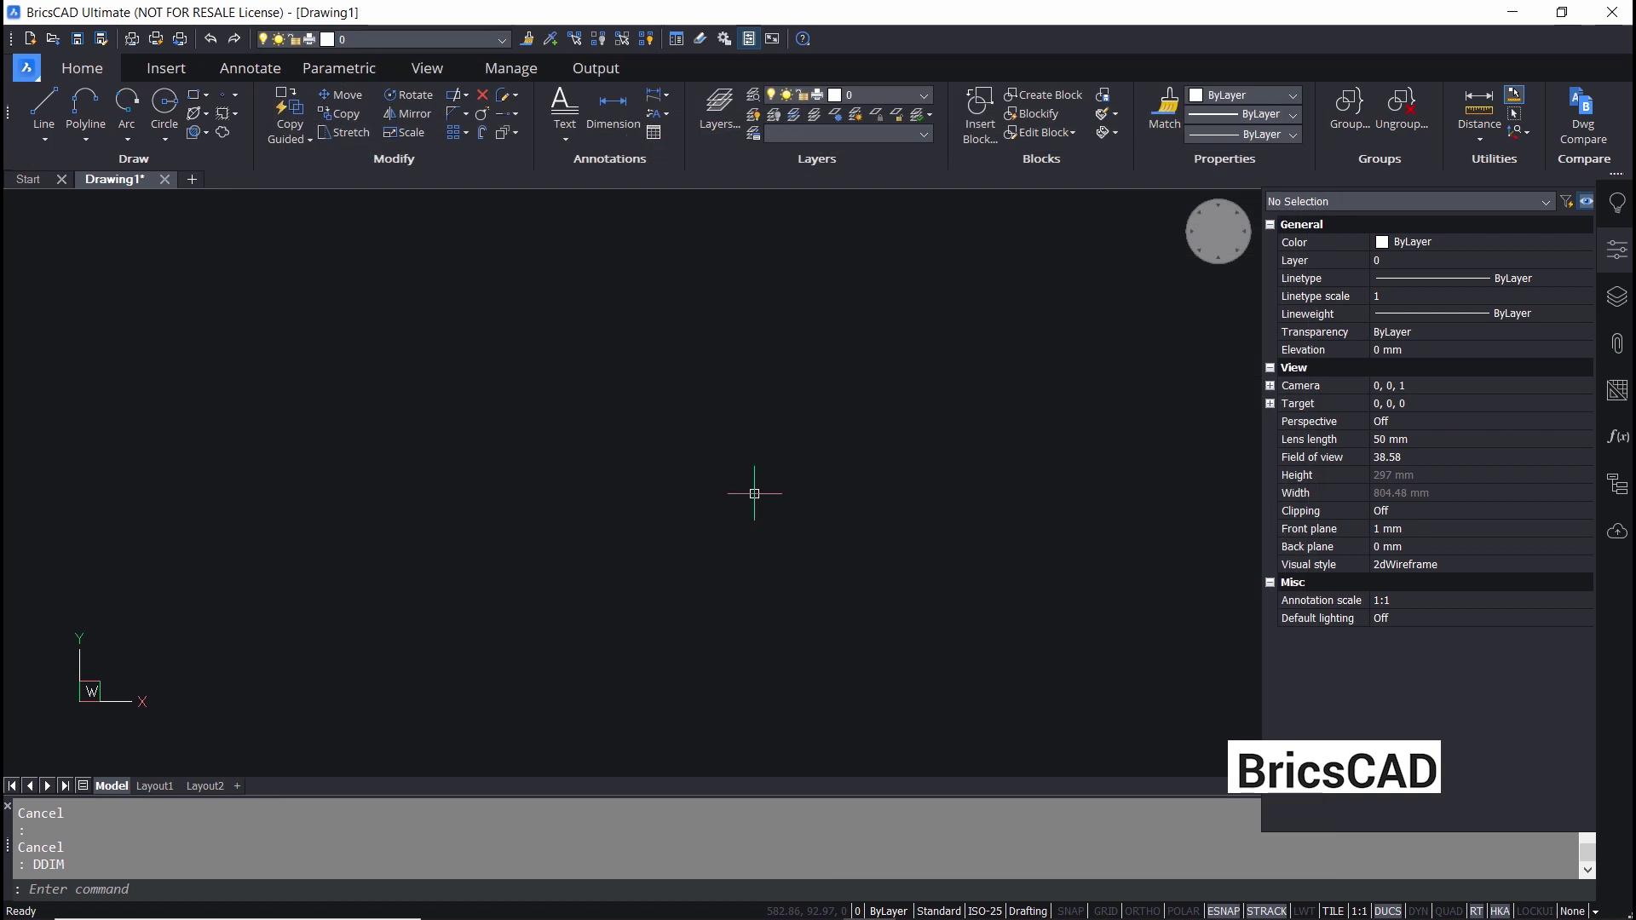
Step: Open the Drawing Explorer with the EXPLORER command, close it, and launch it again without entering a command
type("EXPLORER")
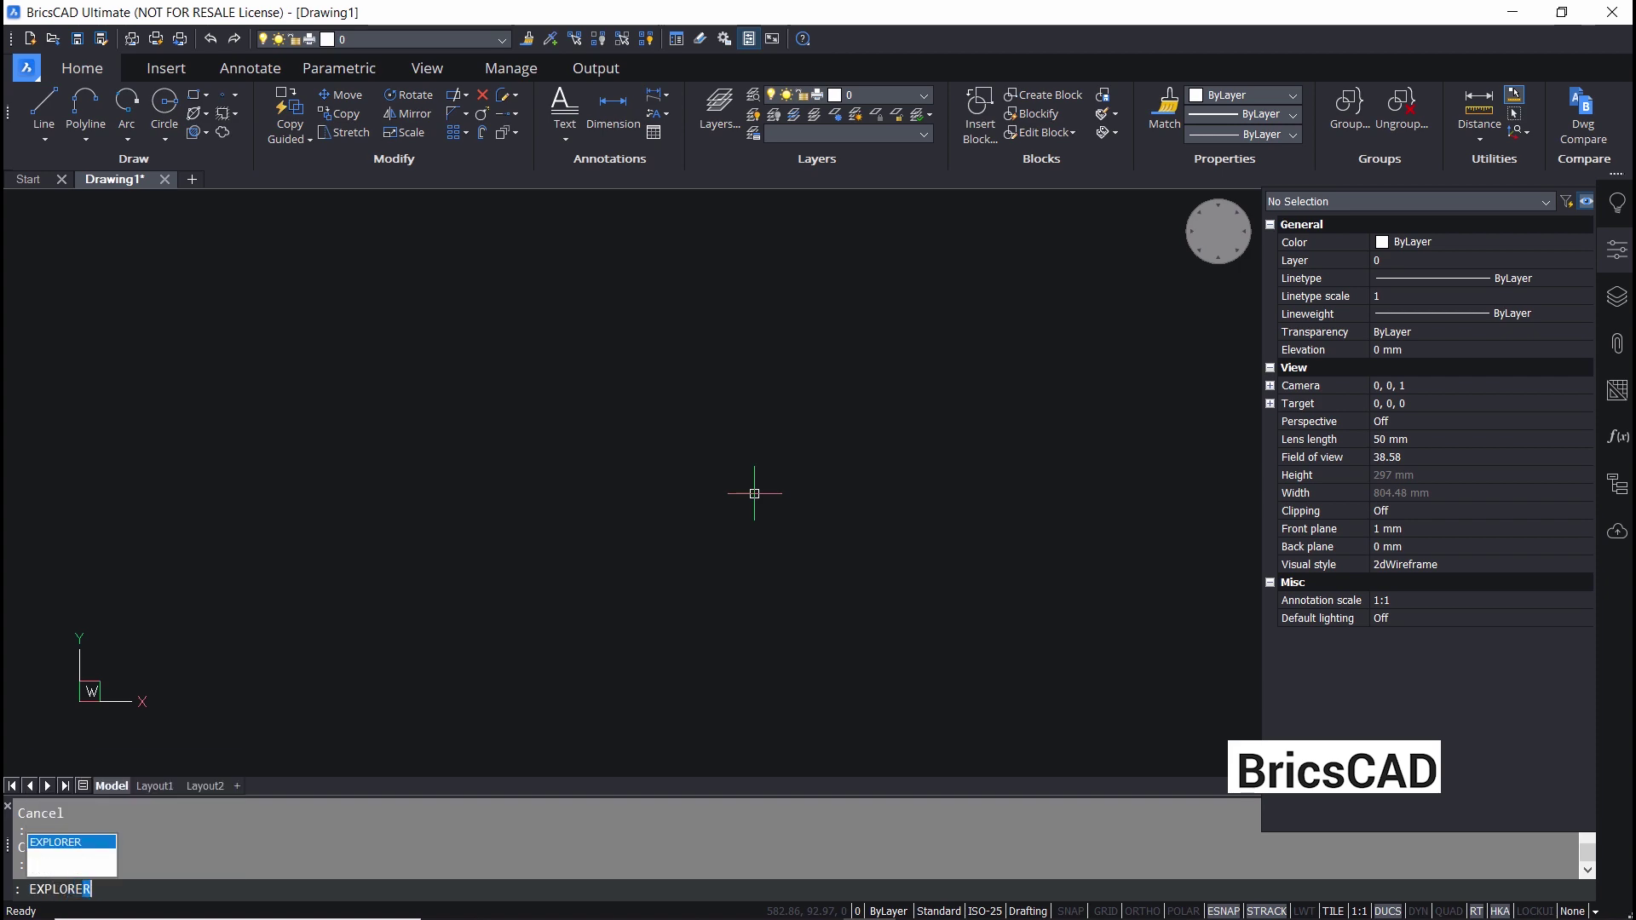
key("Return")
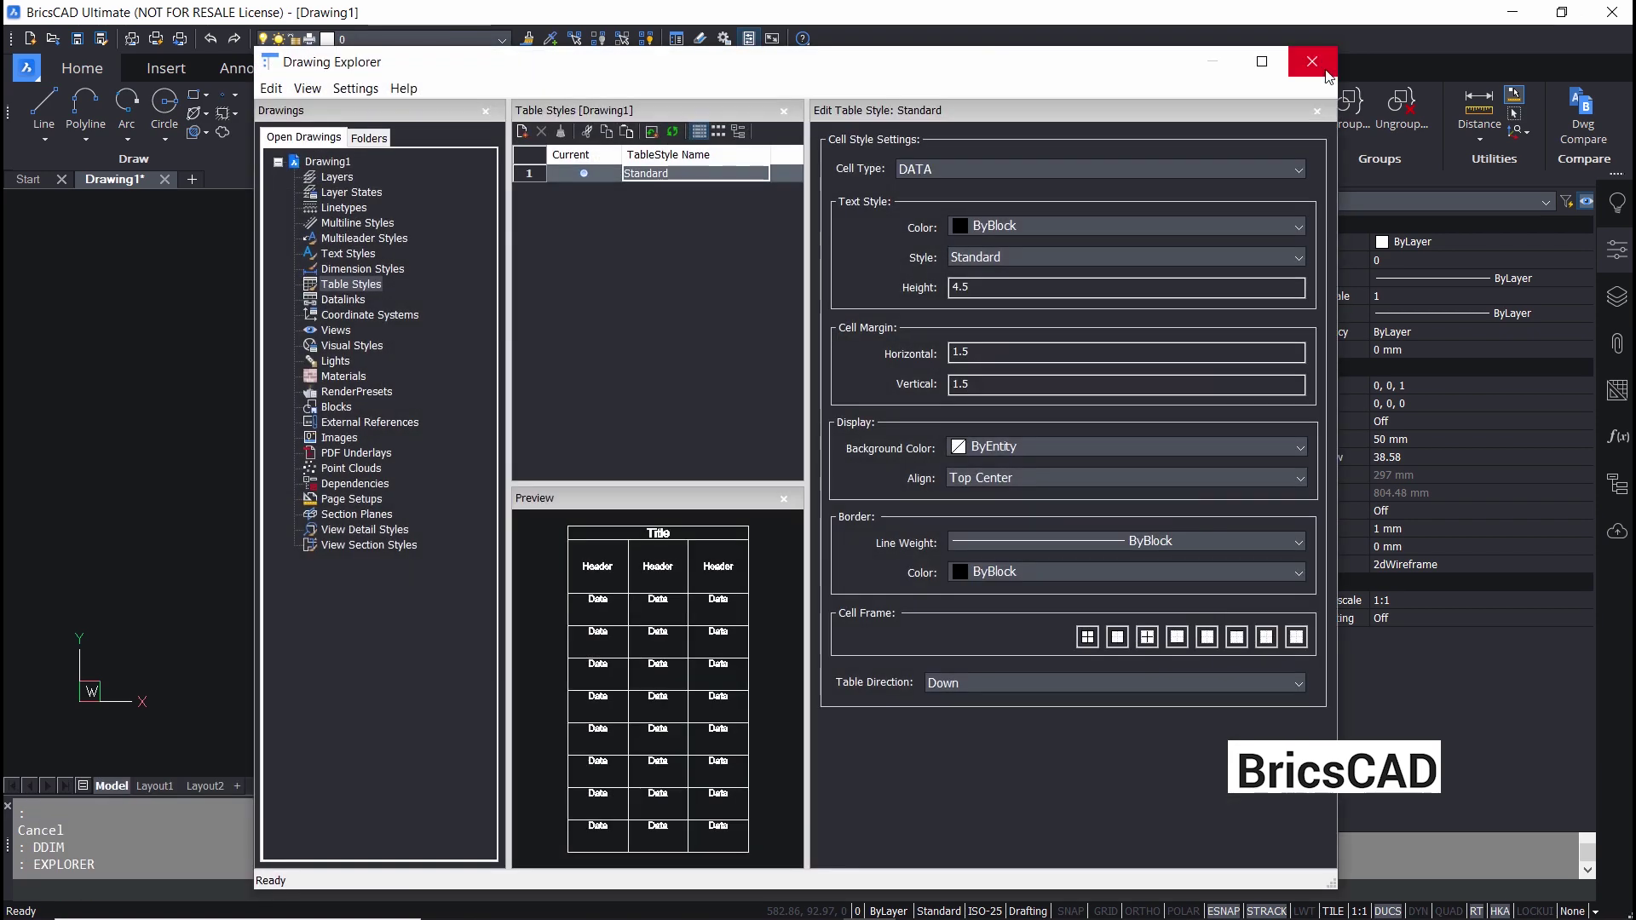
key("Escape")
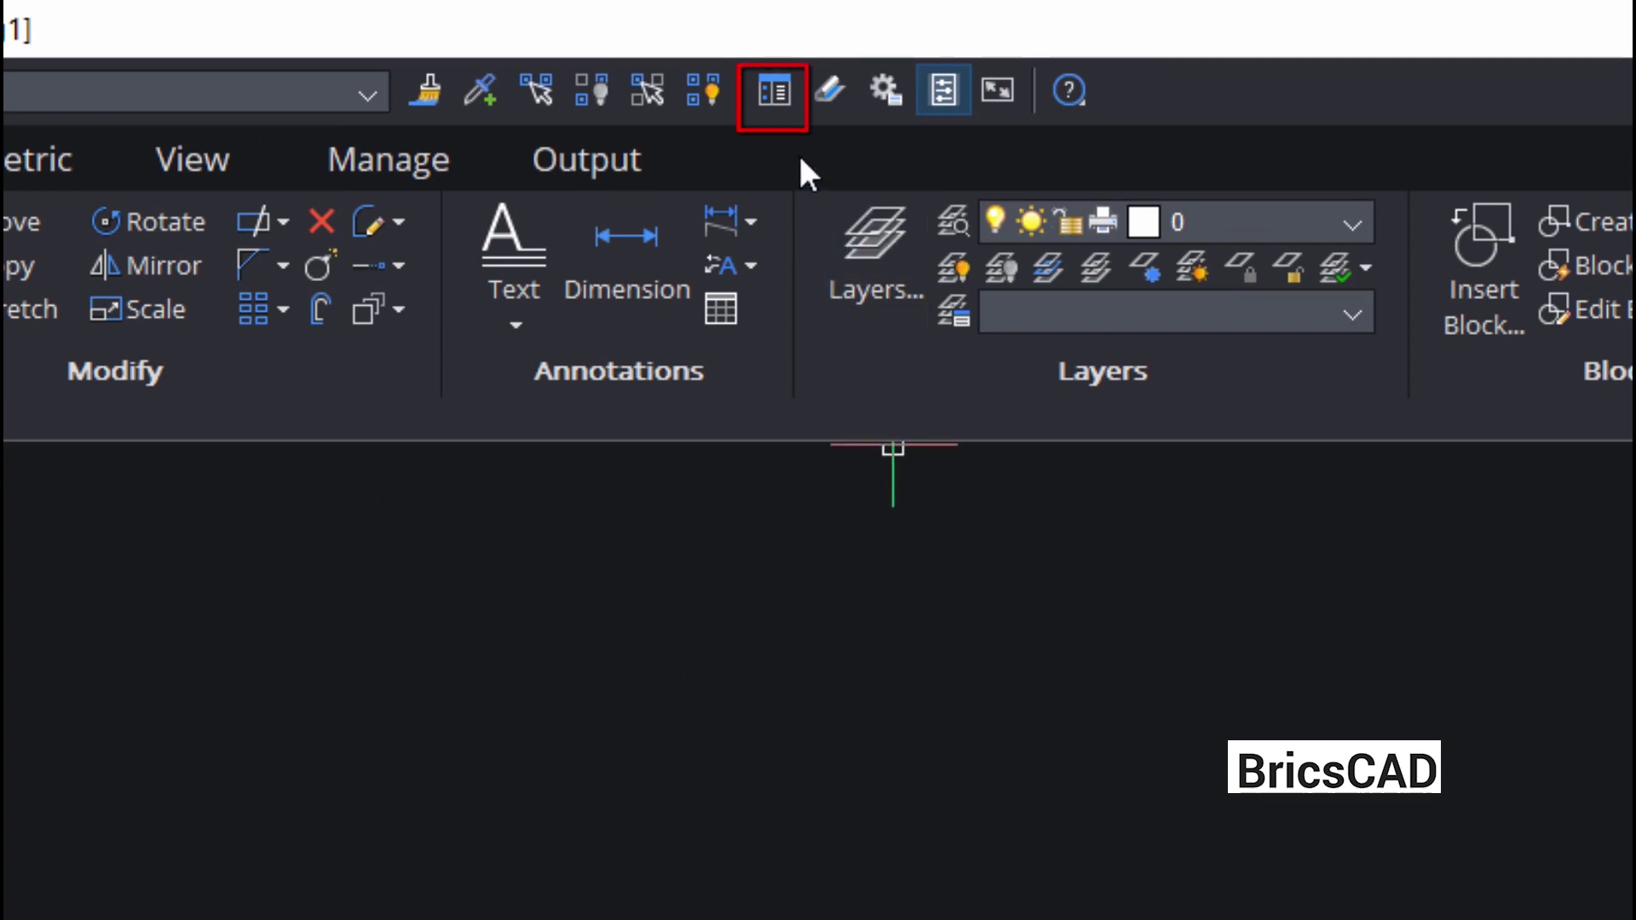
left_click(773, 101)
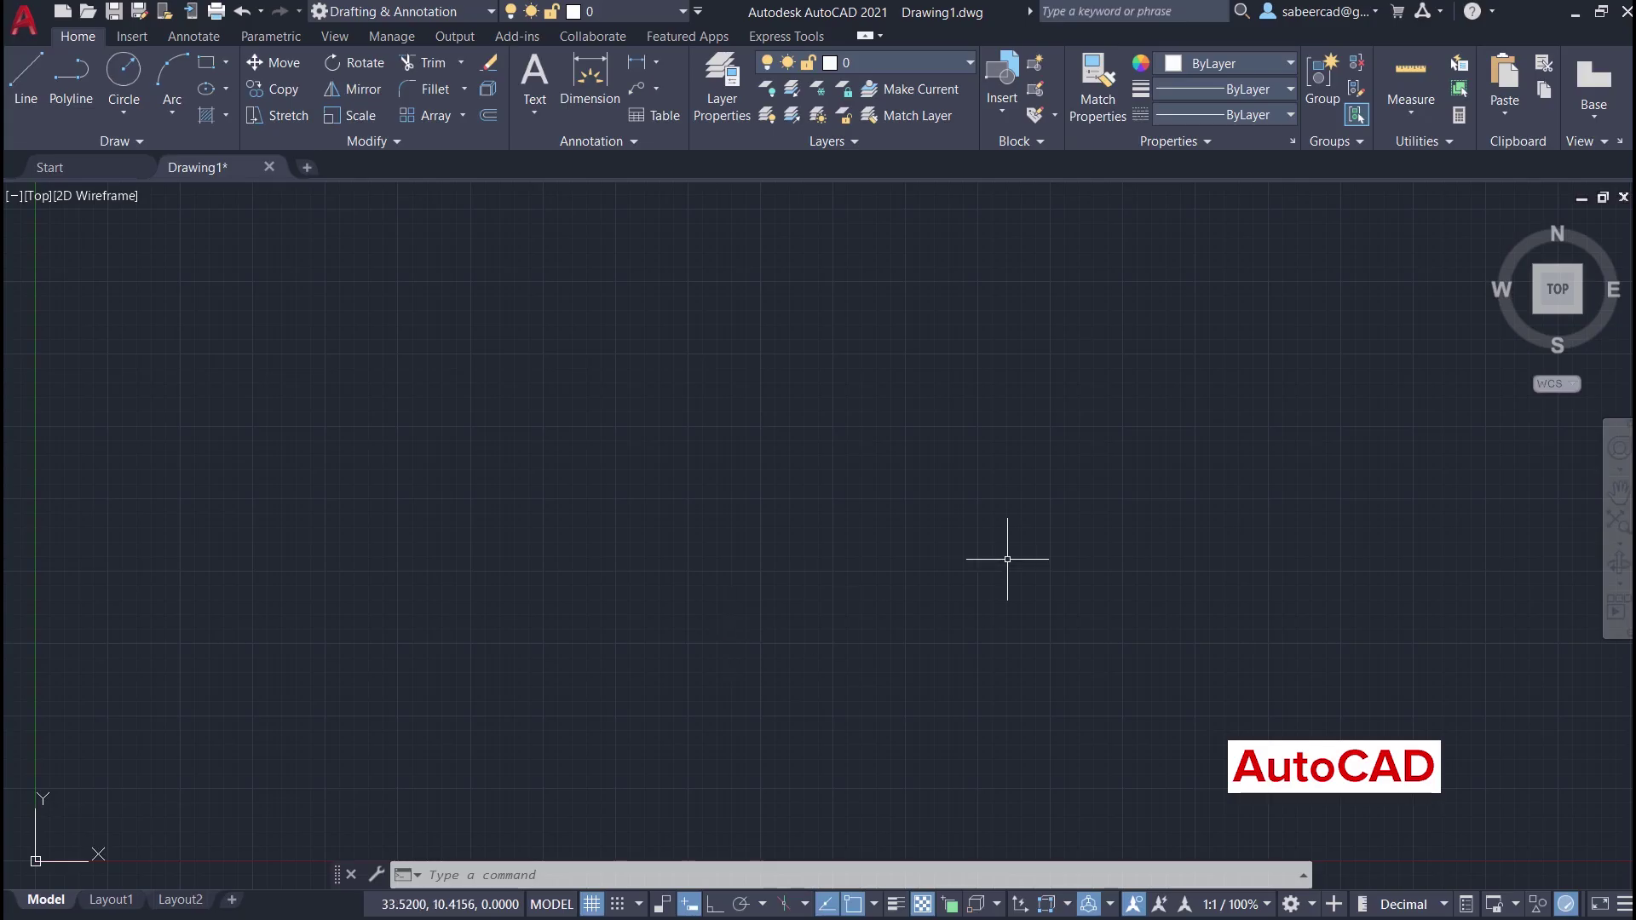
Step: Show and reposition the Tool Palettes in AutoCAD, and in BricsCAD display the Tool Palettes and dock them with the other side panels
key("ctrl+3")
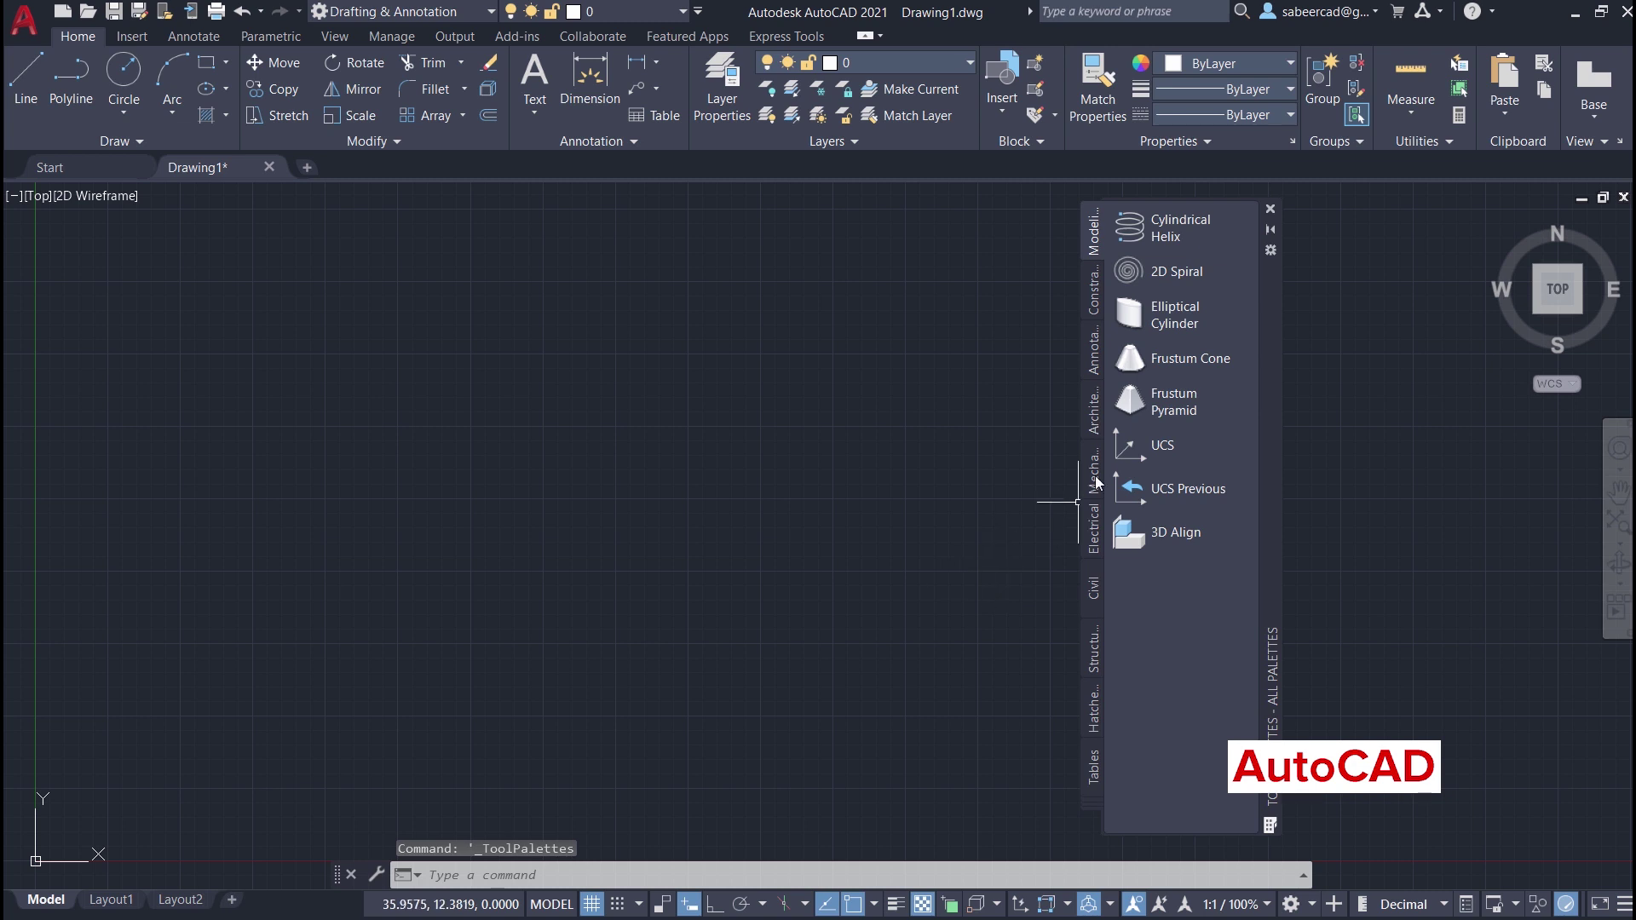
left_click_drag(1270, 490, 1481, 505)
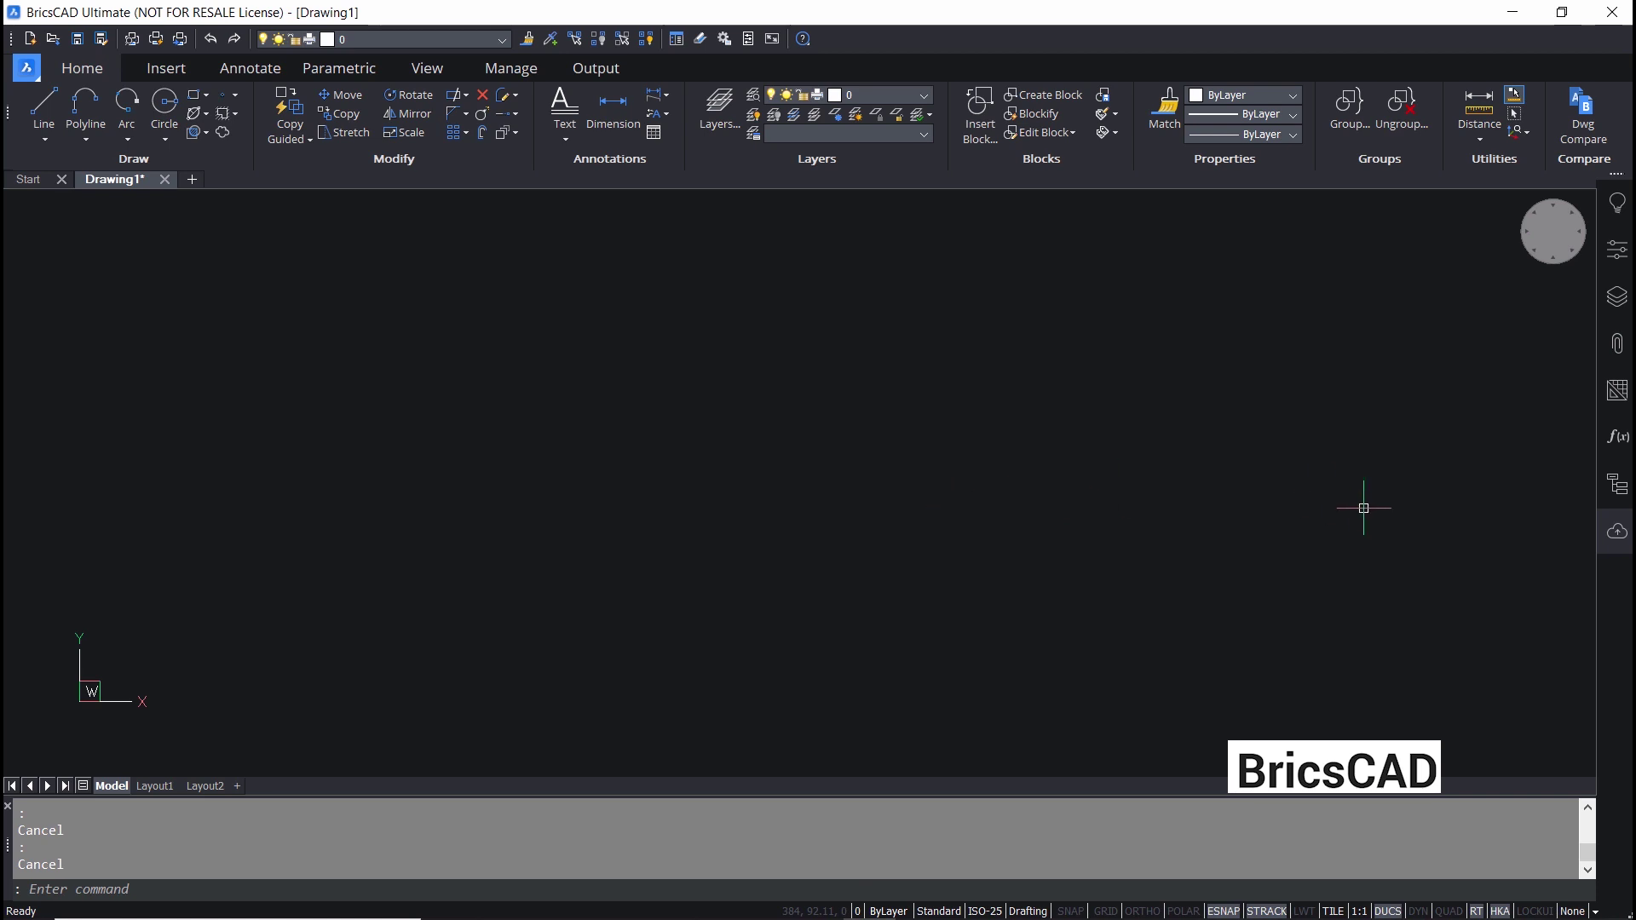
right_click(1622, 584)
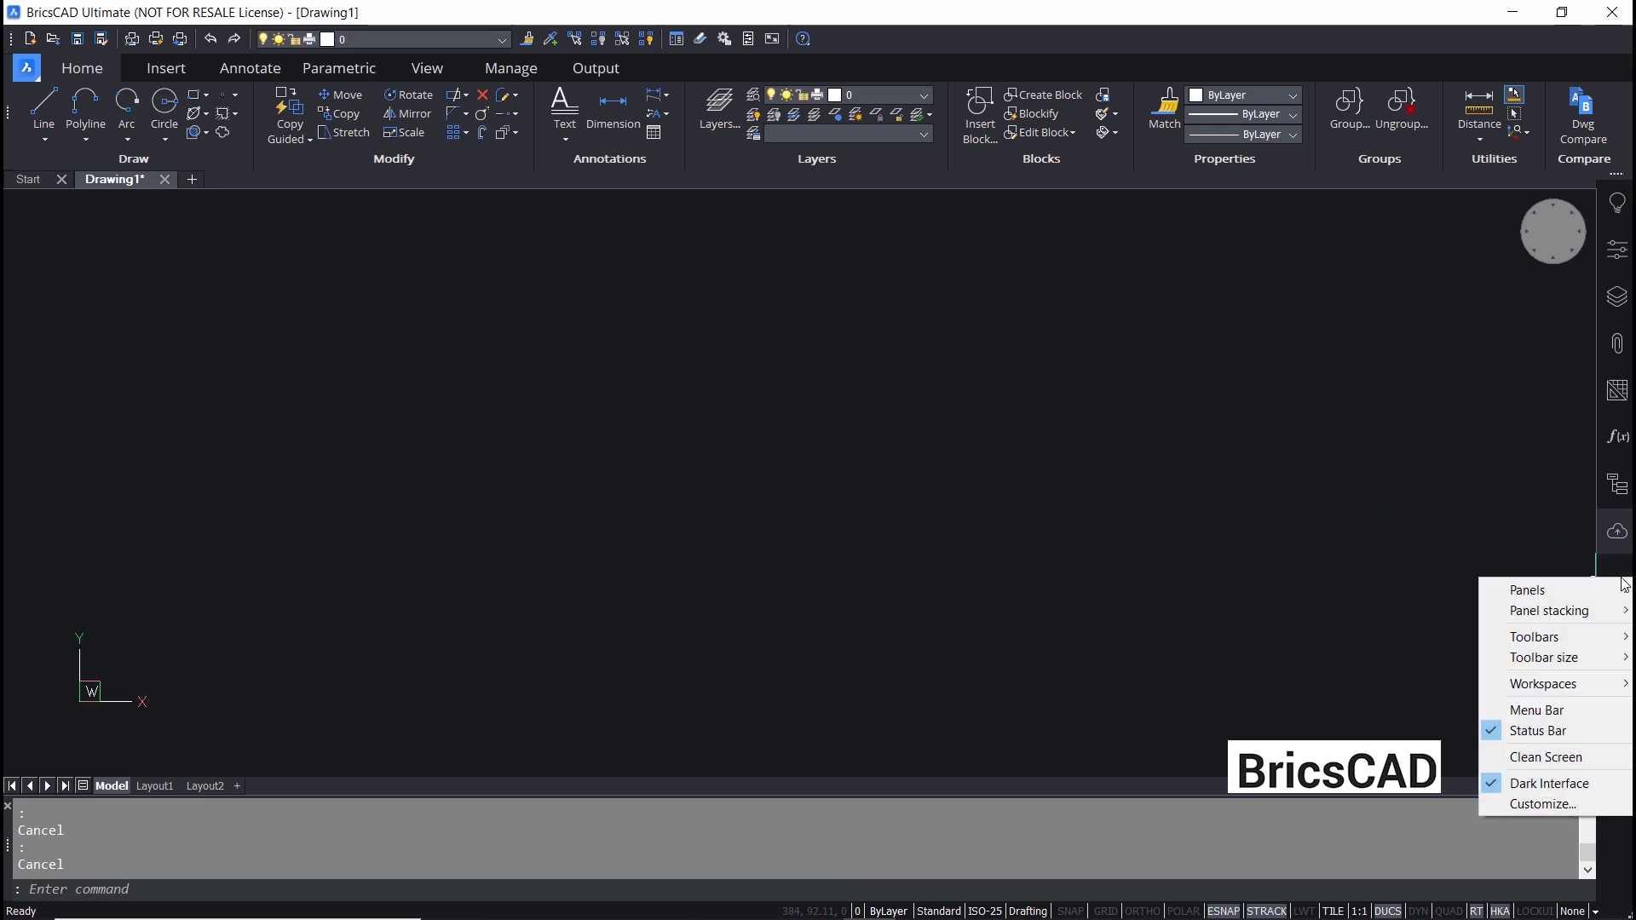
mouse_move(1543, 590)
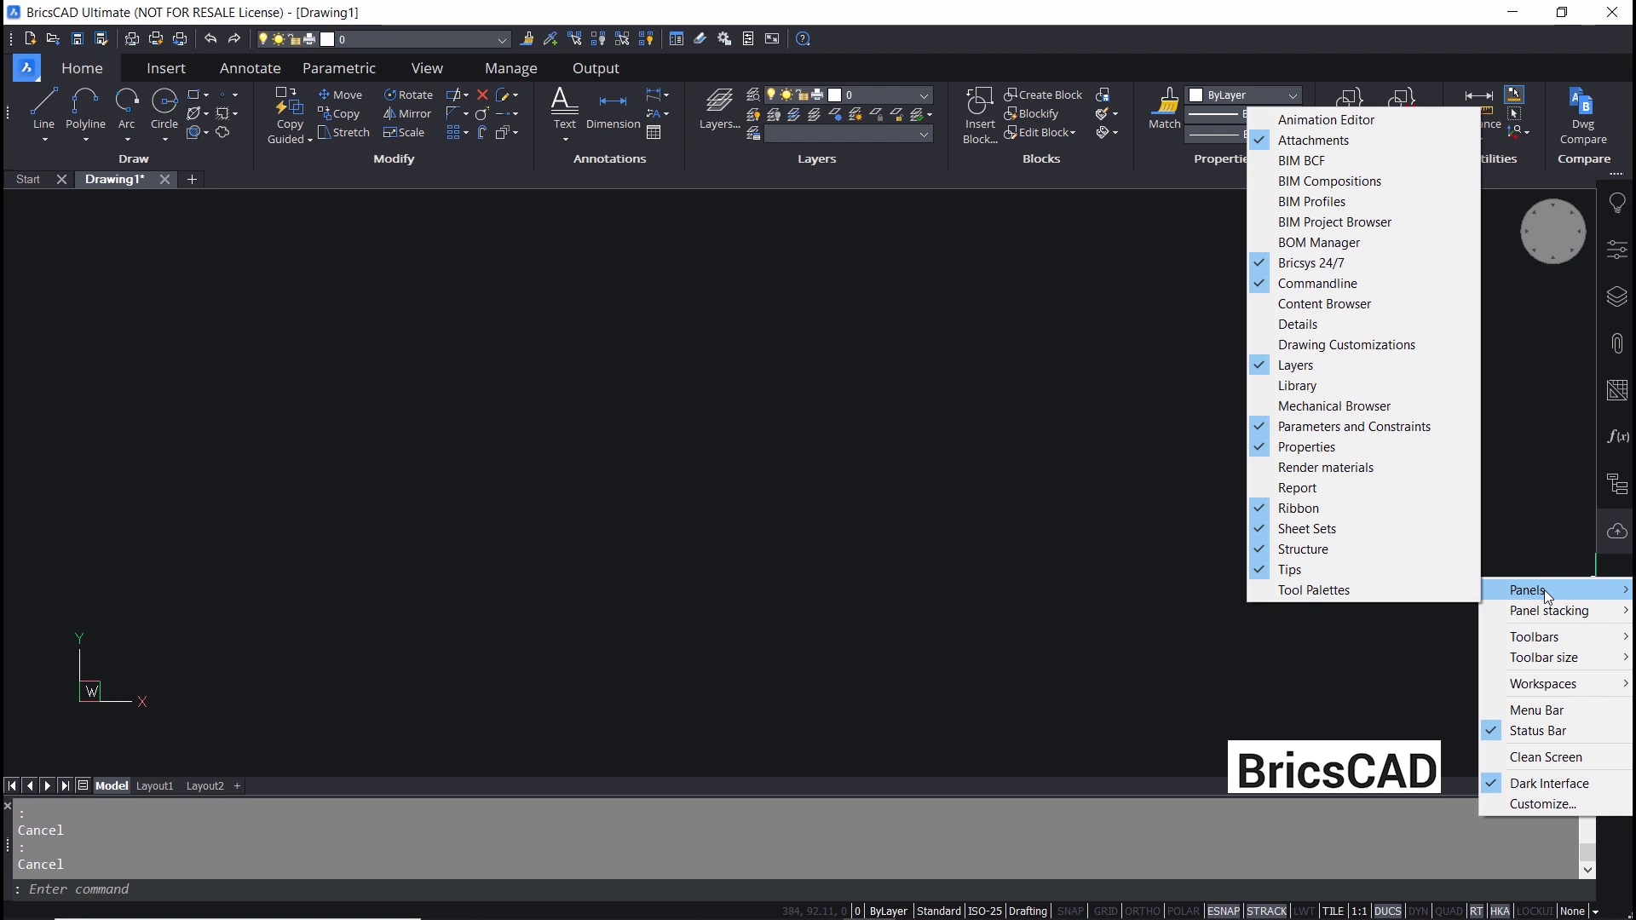
left_click(1317, 591)
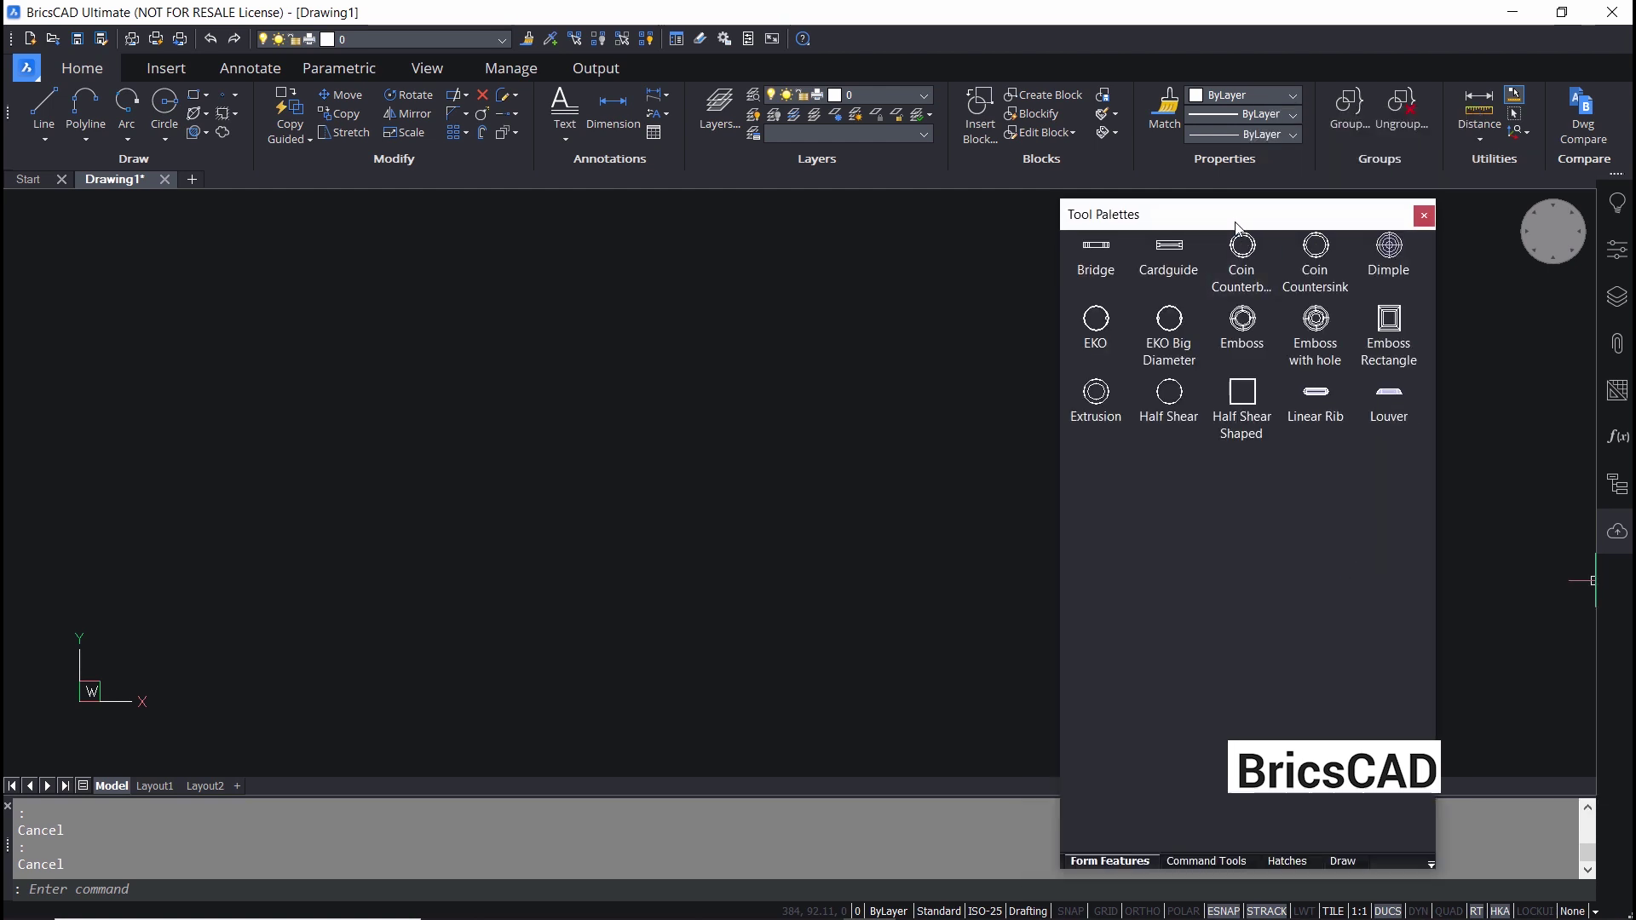
left_click_drag(1237, 226, 1457, 467)
left_click_drag(1613, 583, 1625, 587)
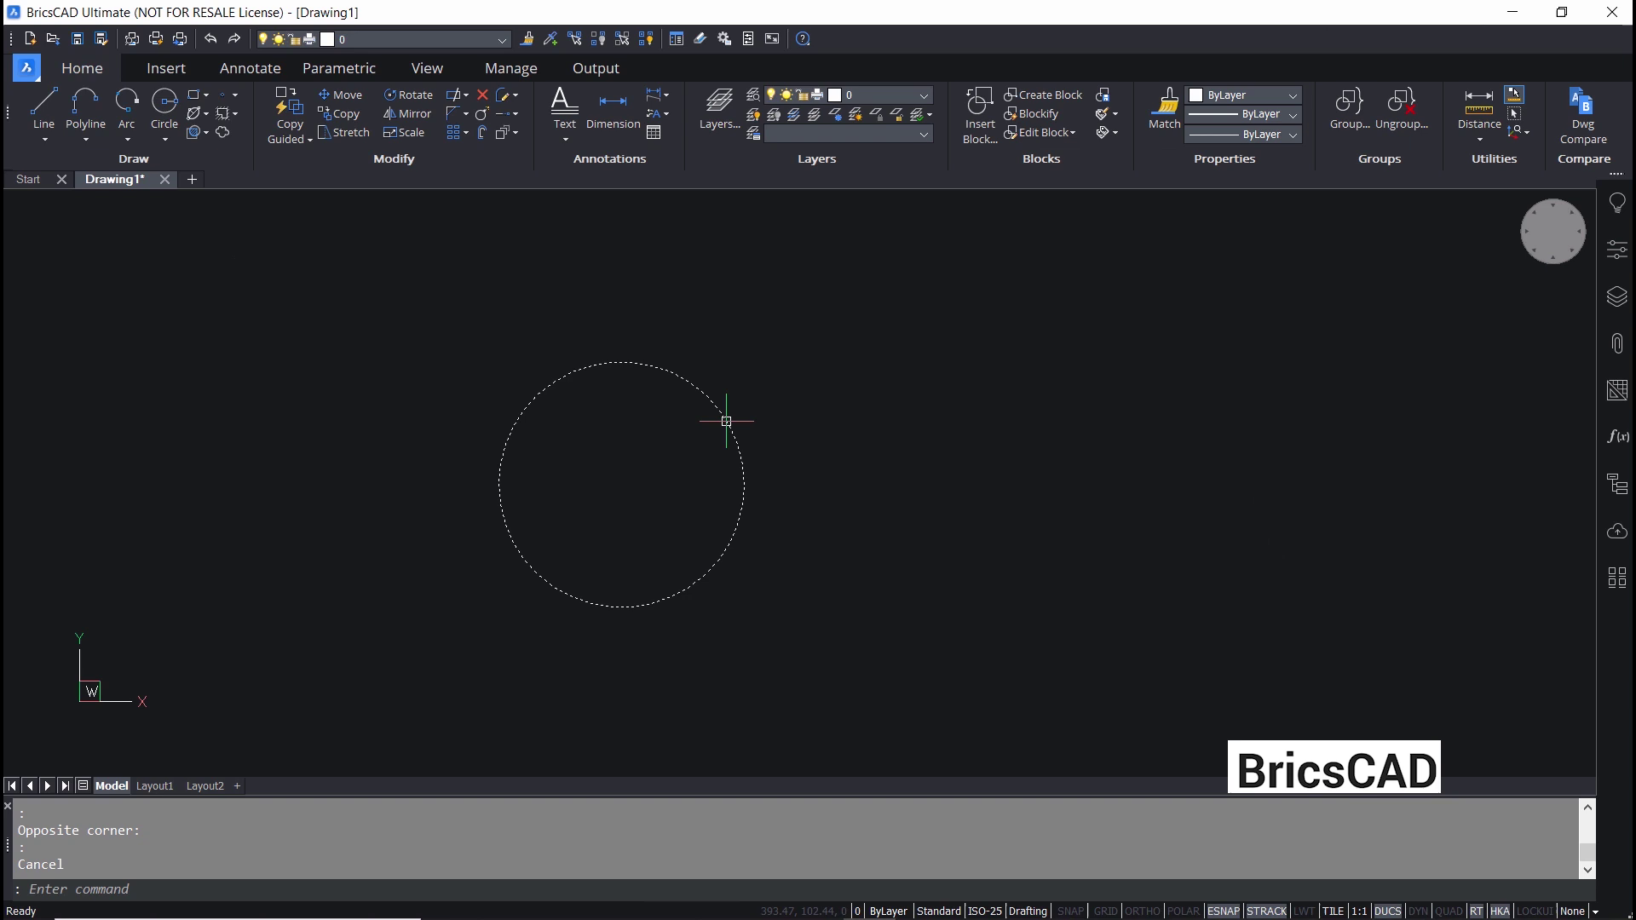
mouse_move(726, 421)
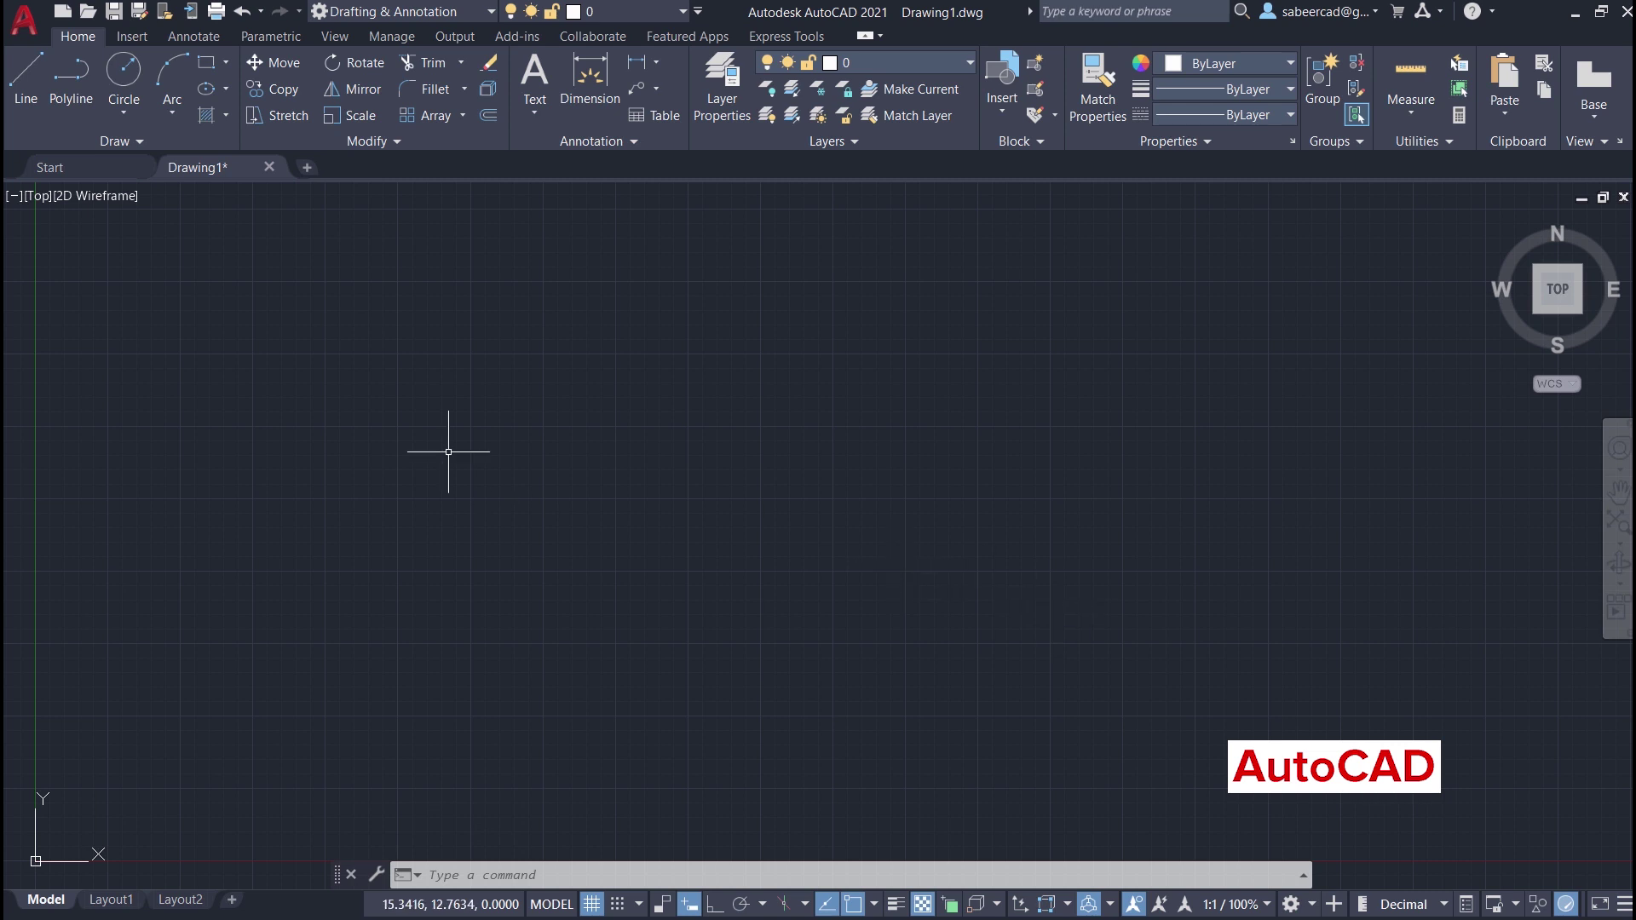
Step: Switch to AutoCAD, open the recent drawing 3D HOUSE.dwg, and orient the model to the isometric view between Top, Front and Right
left_click(23, 15)
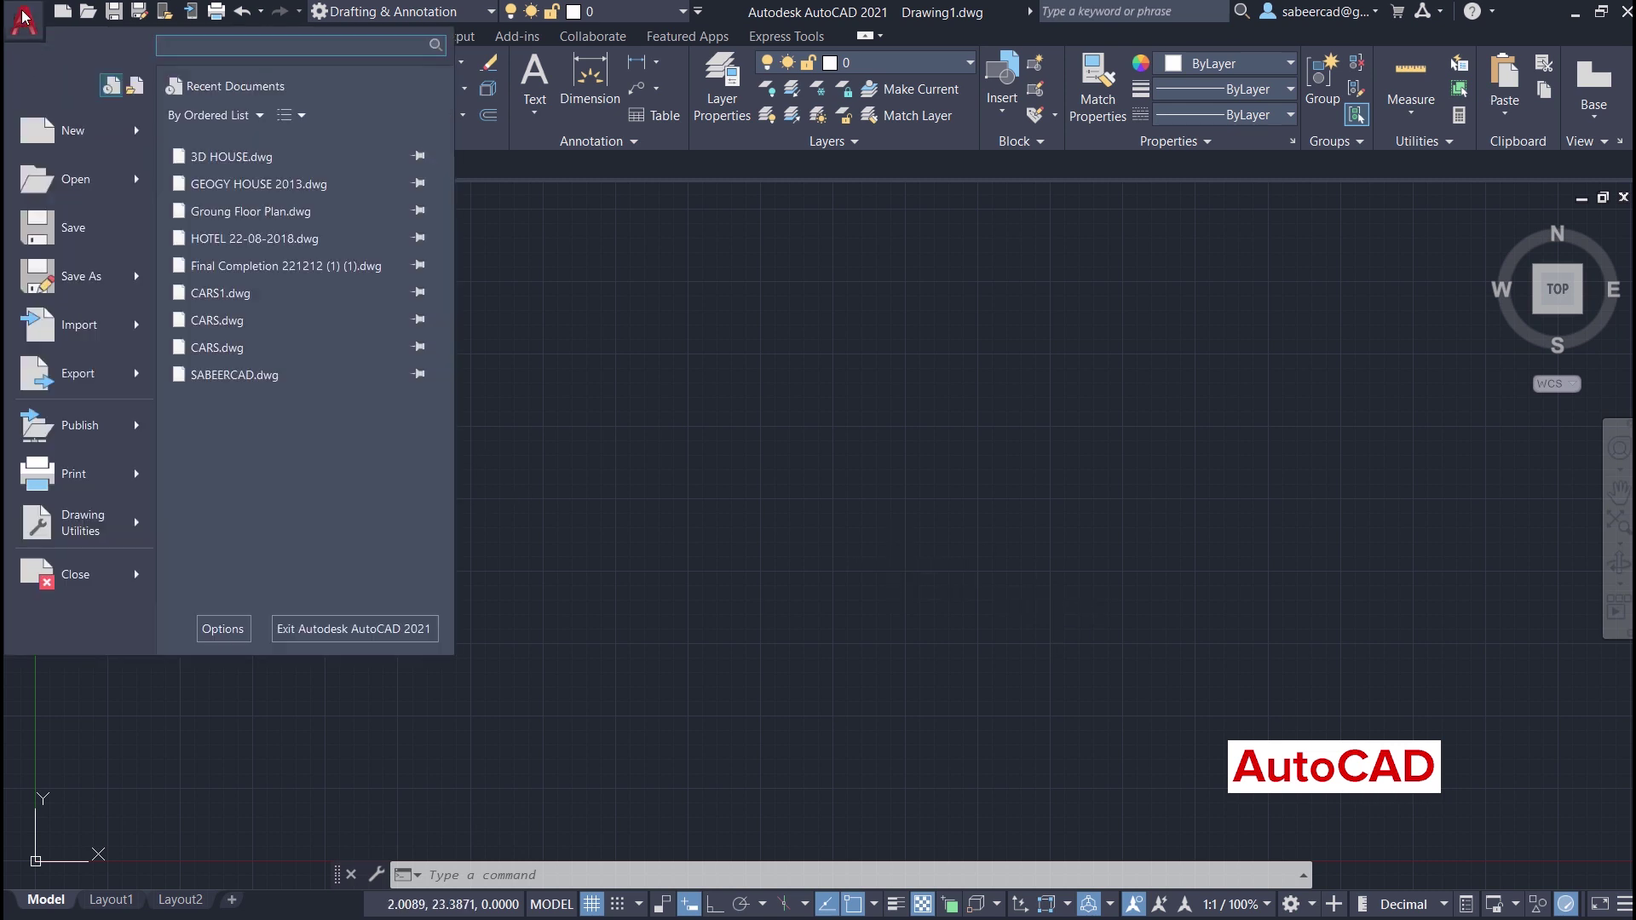
left_click(231, 156)
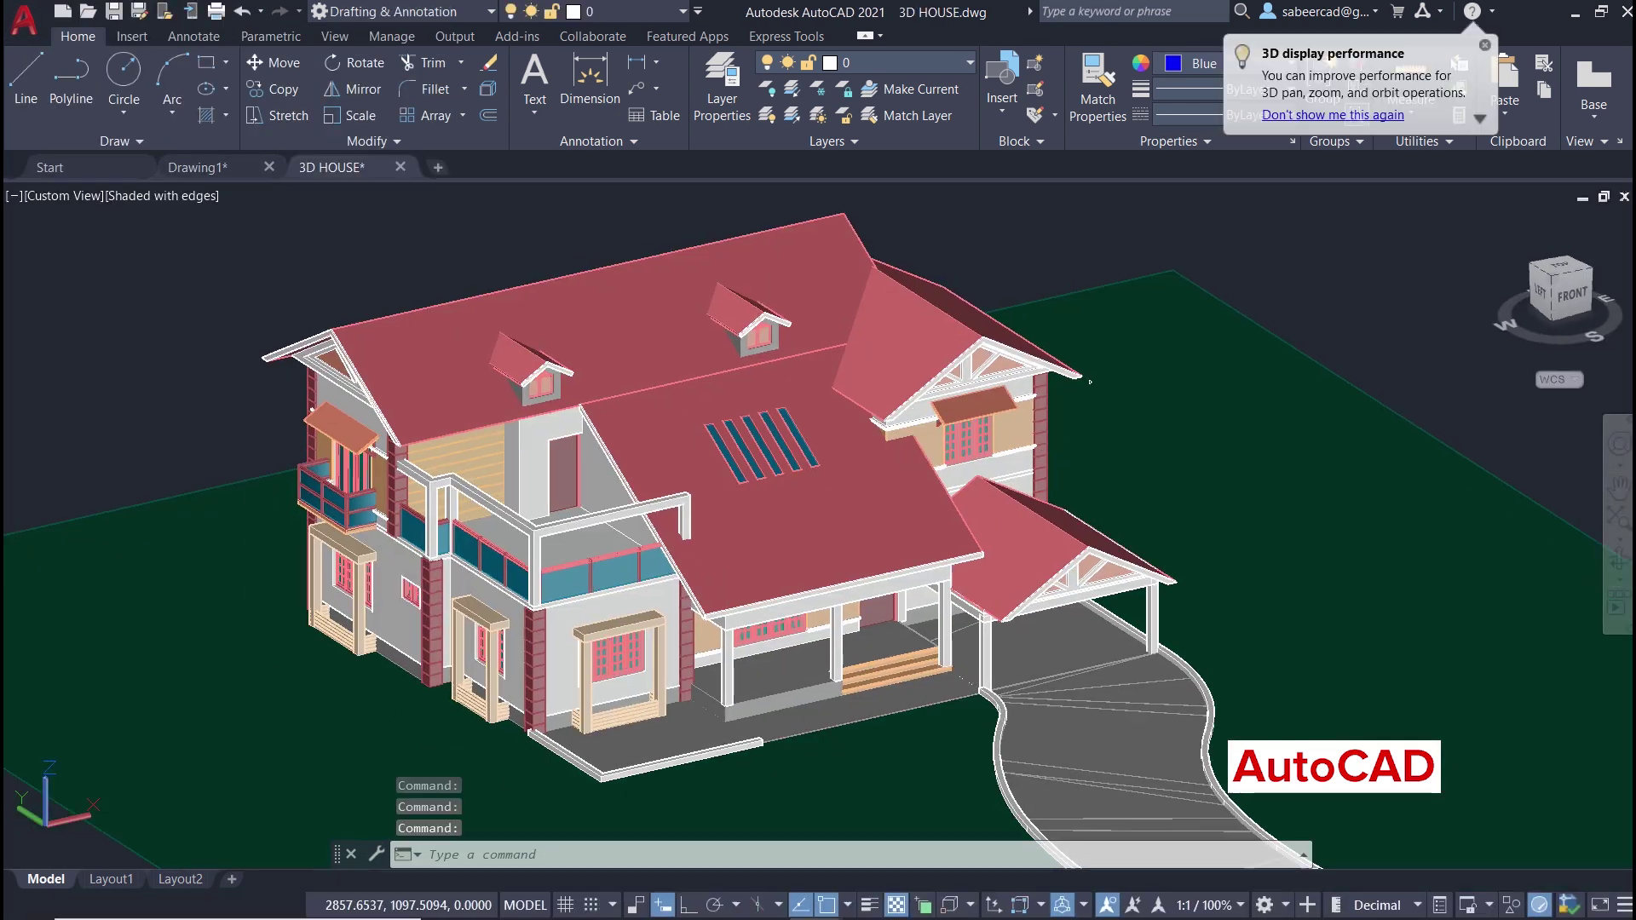
middle_click_drag(739, 706, 758, 700)
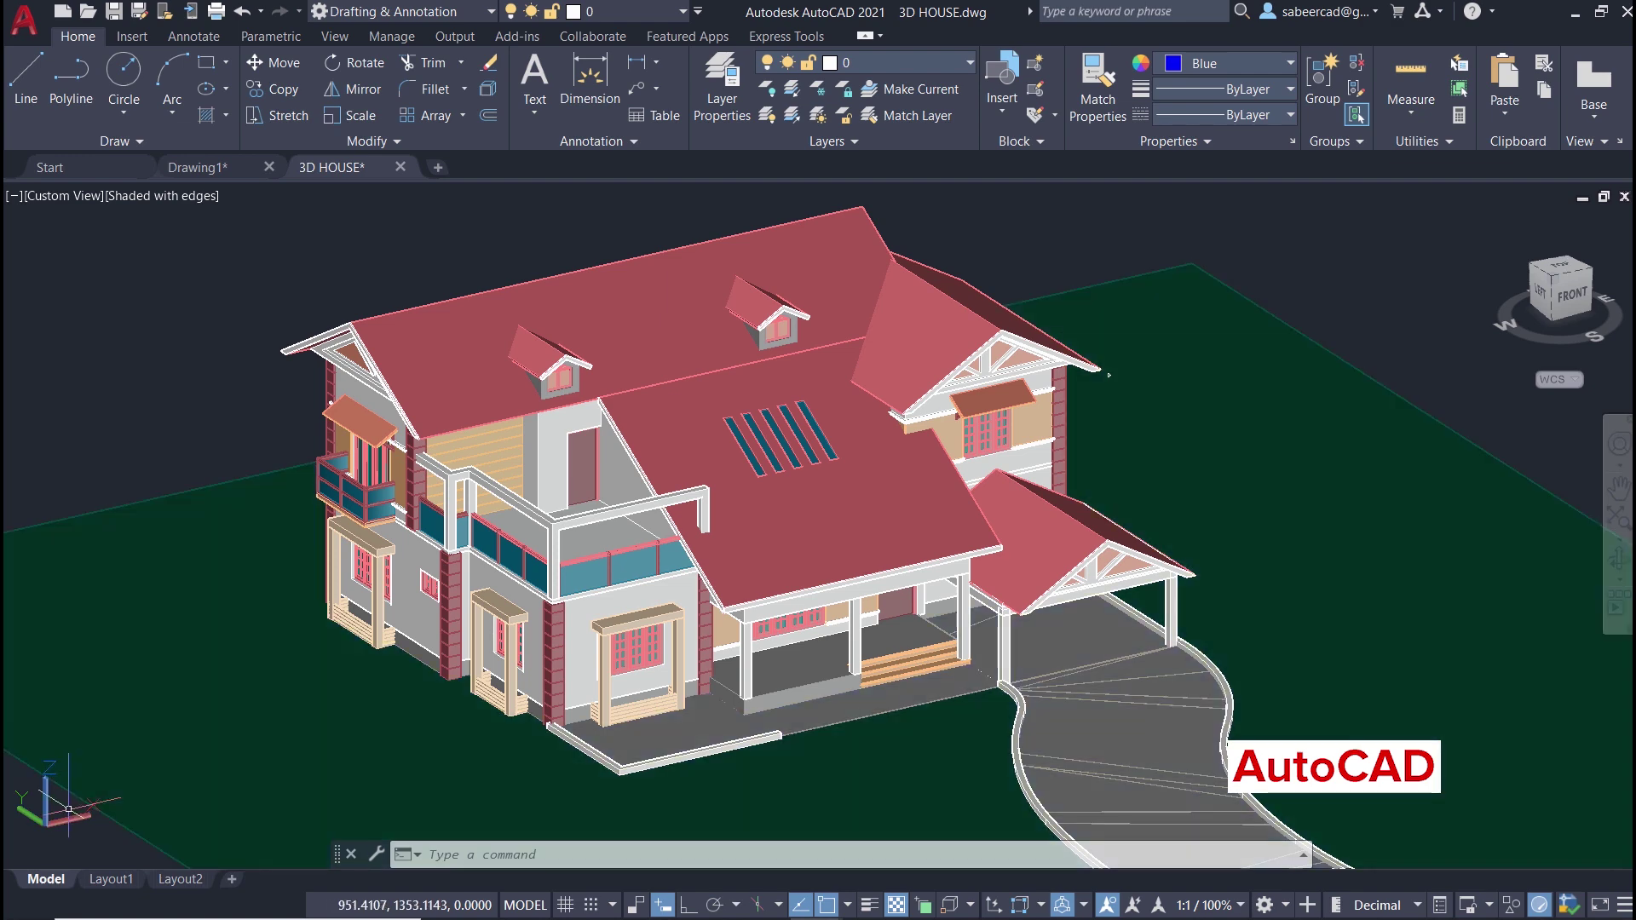
left_click(1591, 273)
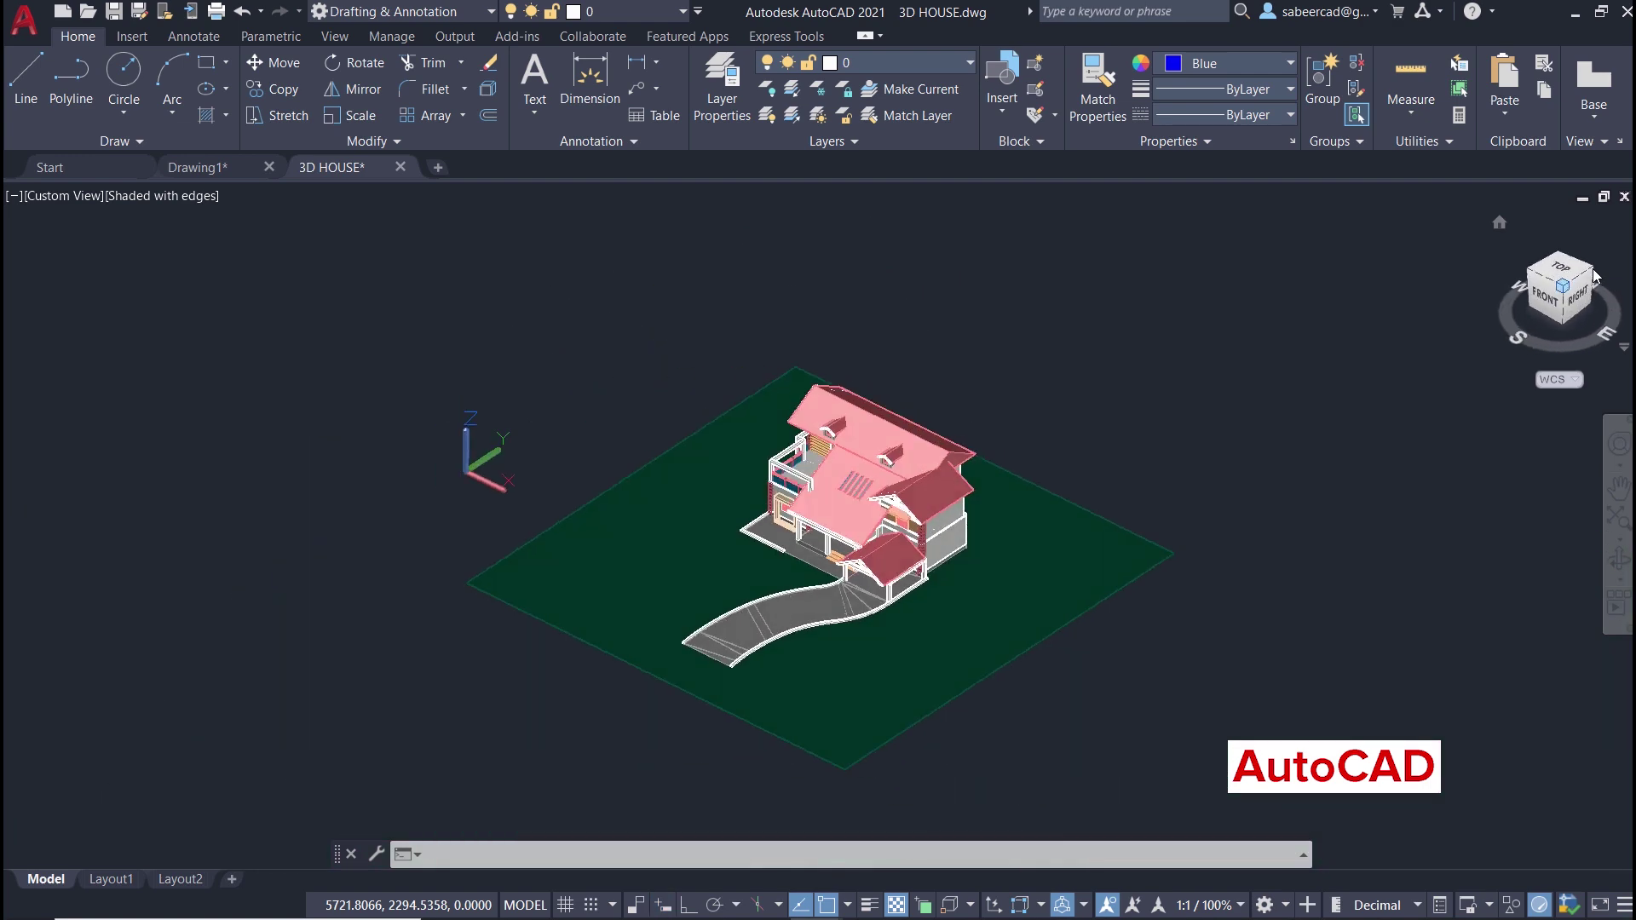
Step: Rotate the house model through the NE and NW isometric views, then zoom in and orbit to examine its front
left_click(1590, 273)
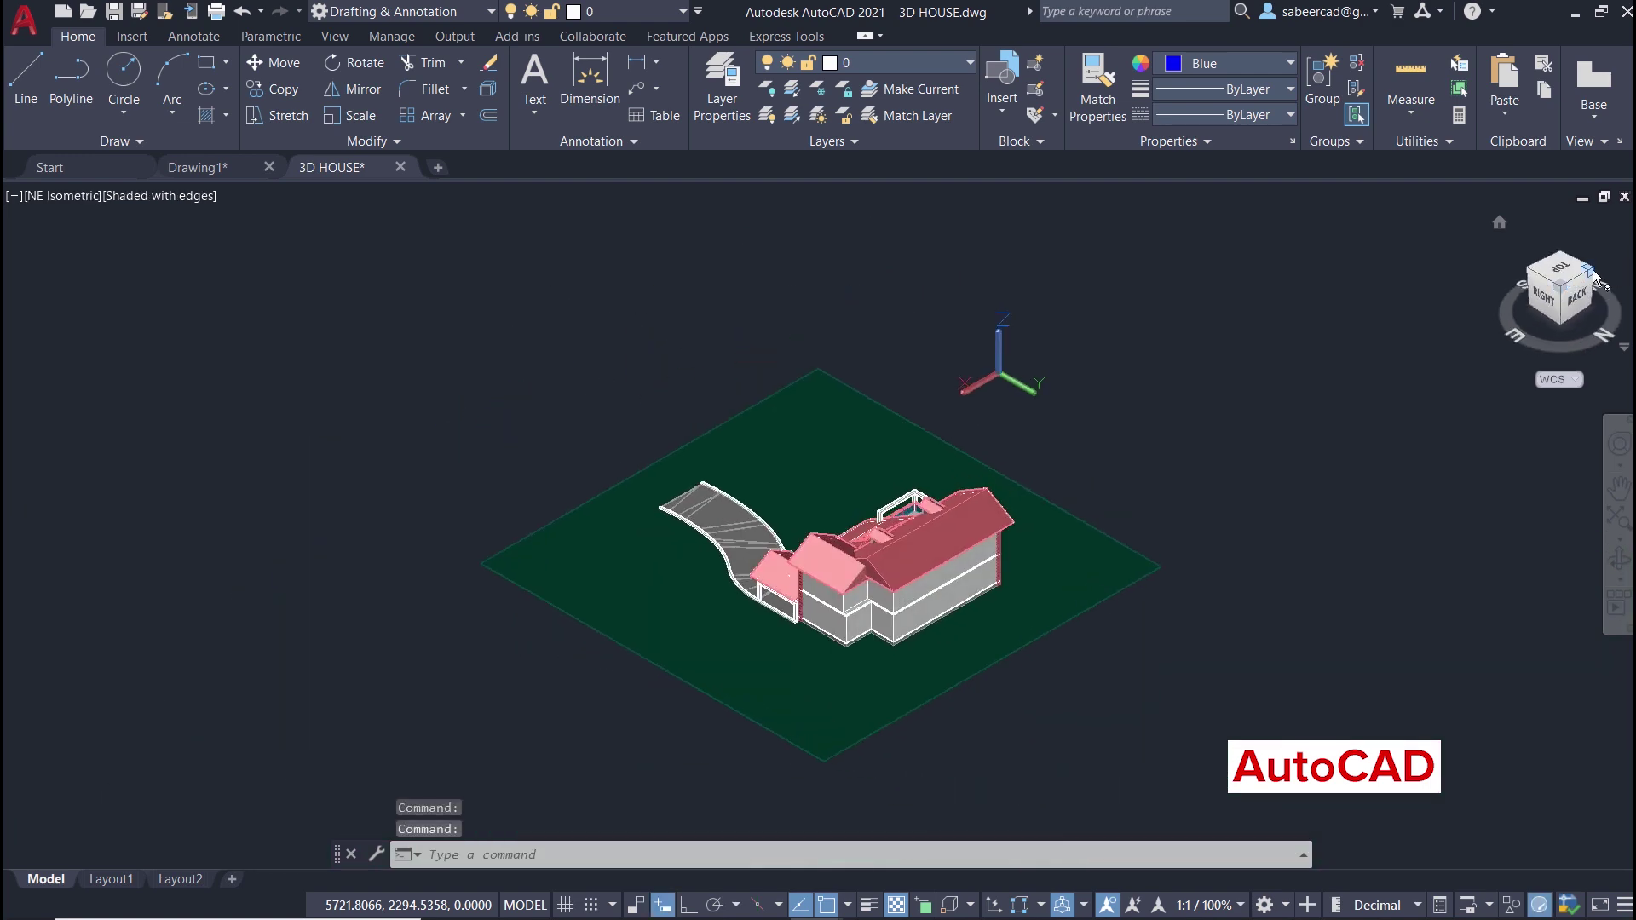
left_click(1592, 274)
left_click(1592, 274)
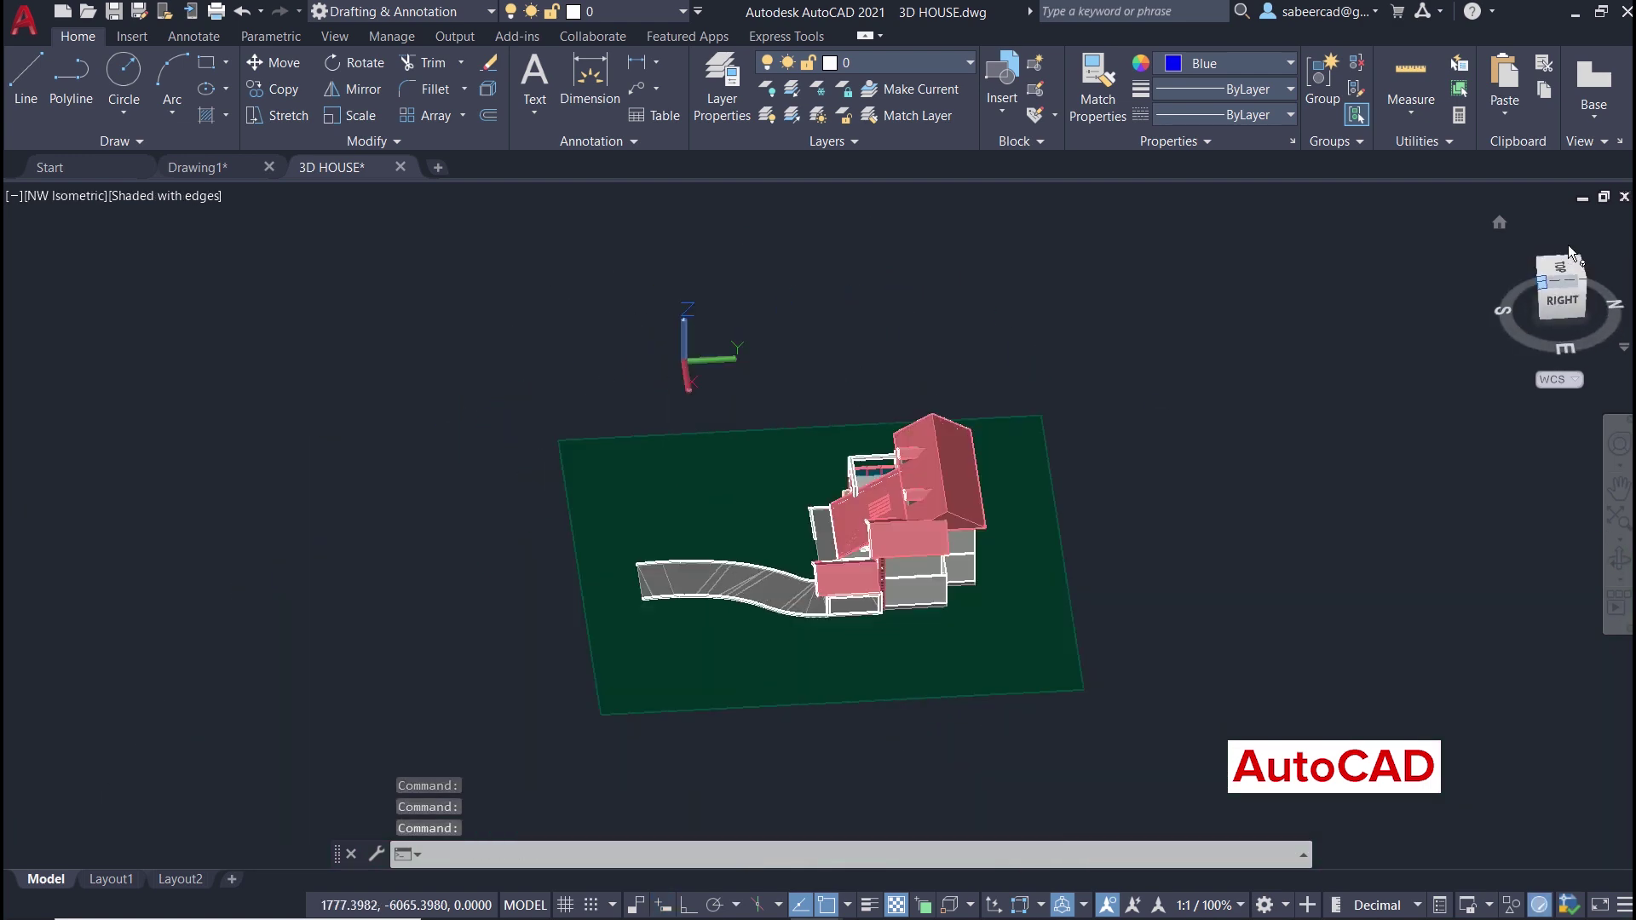
scroll(861, 485, "up", 5)
middle_click_drag(1260, 347, 1172, 508, "shift")
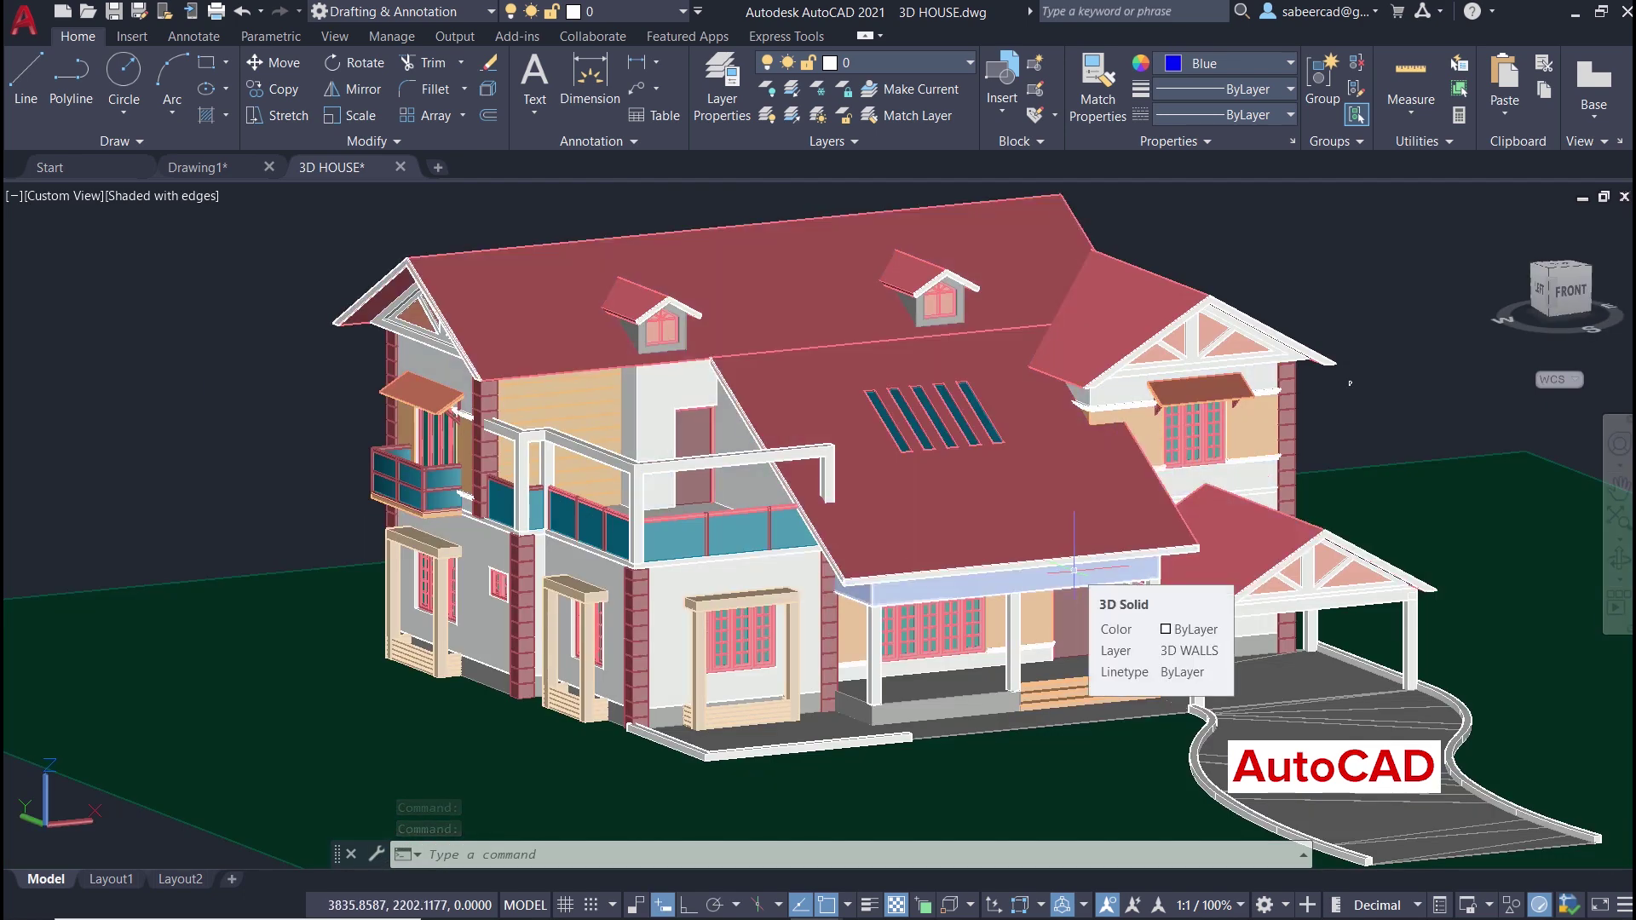
mouse_move(1089, 542)
middle_mouse_down("shift")
mouse_move(1014, 564)
mouse_move(1044, 558)
mouse_move(1027, 579)
mouse_move(1215, 539)
middle_mouse_up("shift")
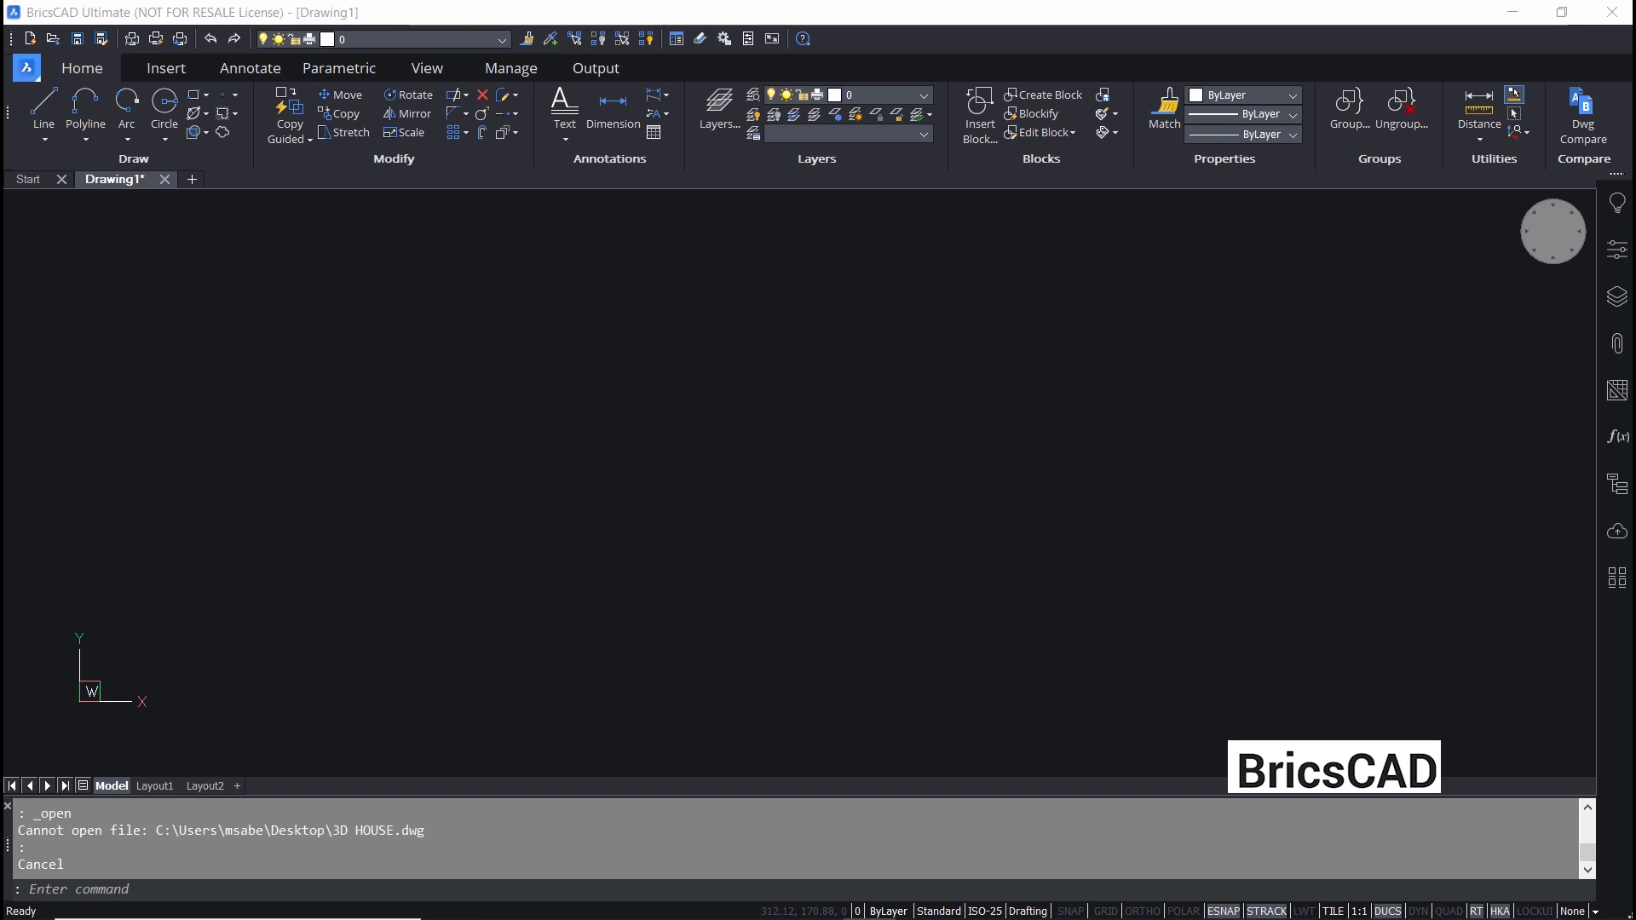
Step: Switch to BricsCAD and open the drawing 3D HOUSE.dwg from the Desktop folder
left_click(27, 69)
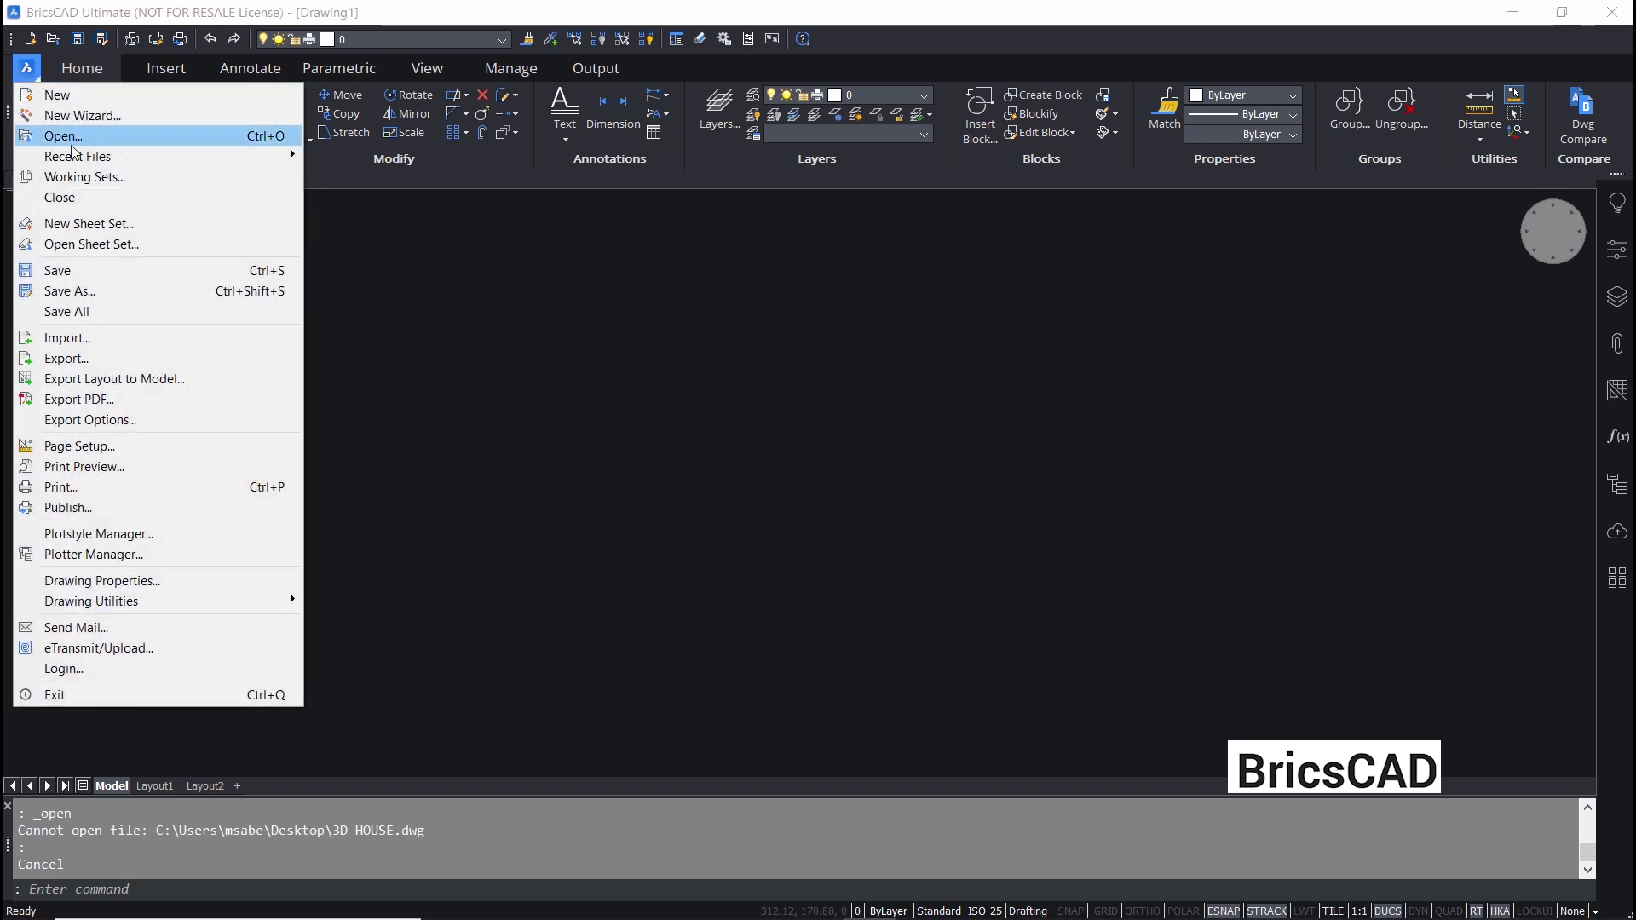
left_click(75, 133)
scroll(438, 468, "down", 3)
left_click(427, 460)
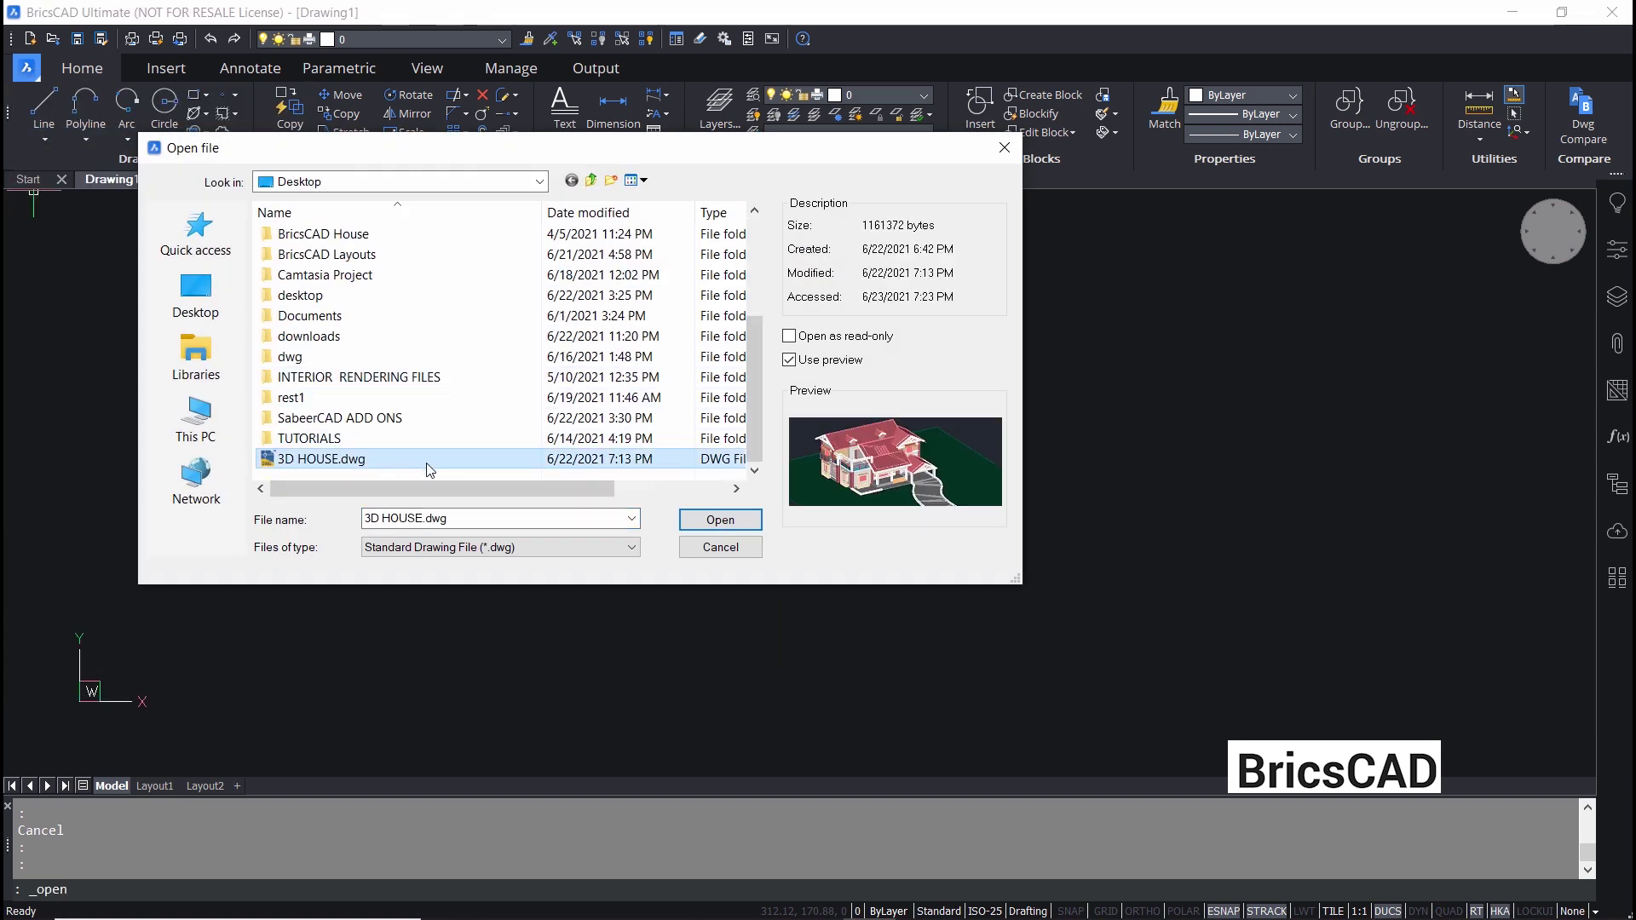
left_click(710, 517)
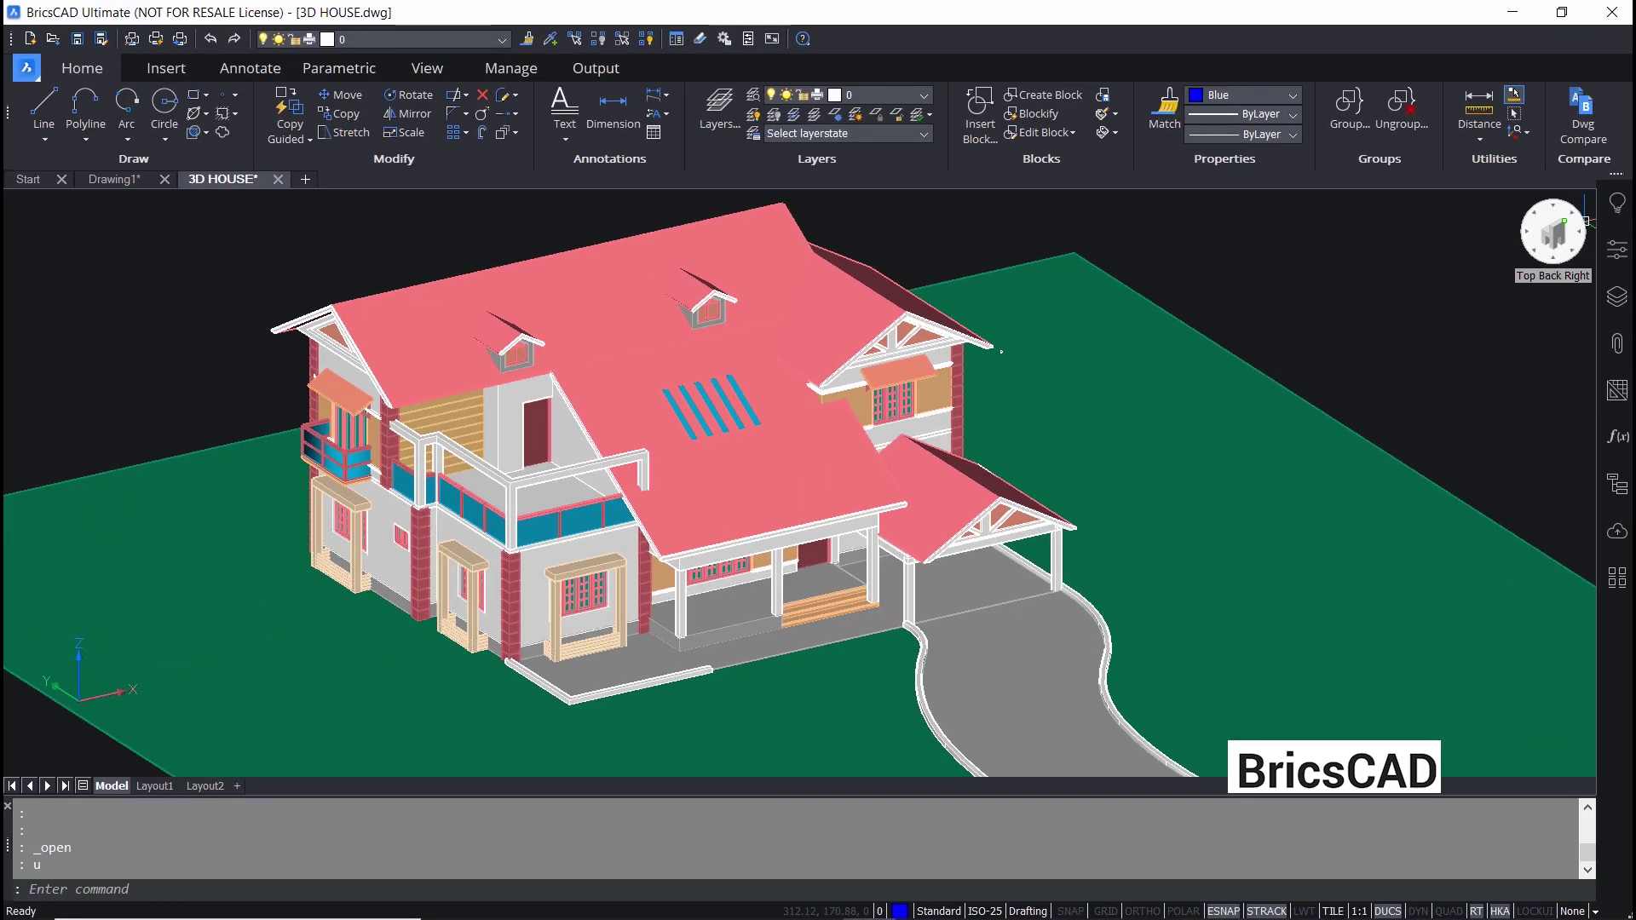
Step: View the house from the Top Back Right isometric direction and from the opposite side with the LookFrom control
left_click(1587, 220)
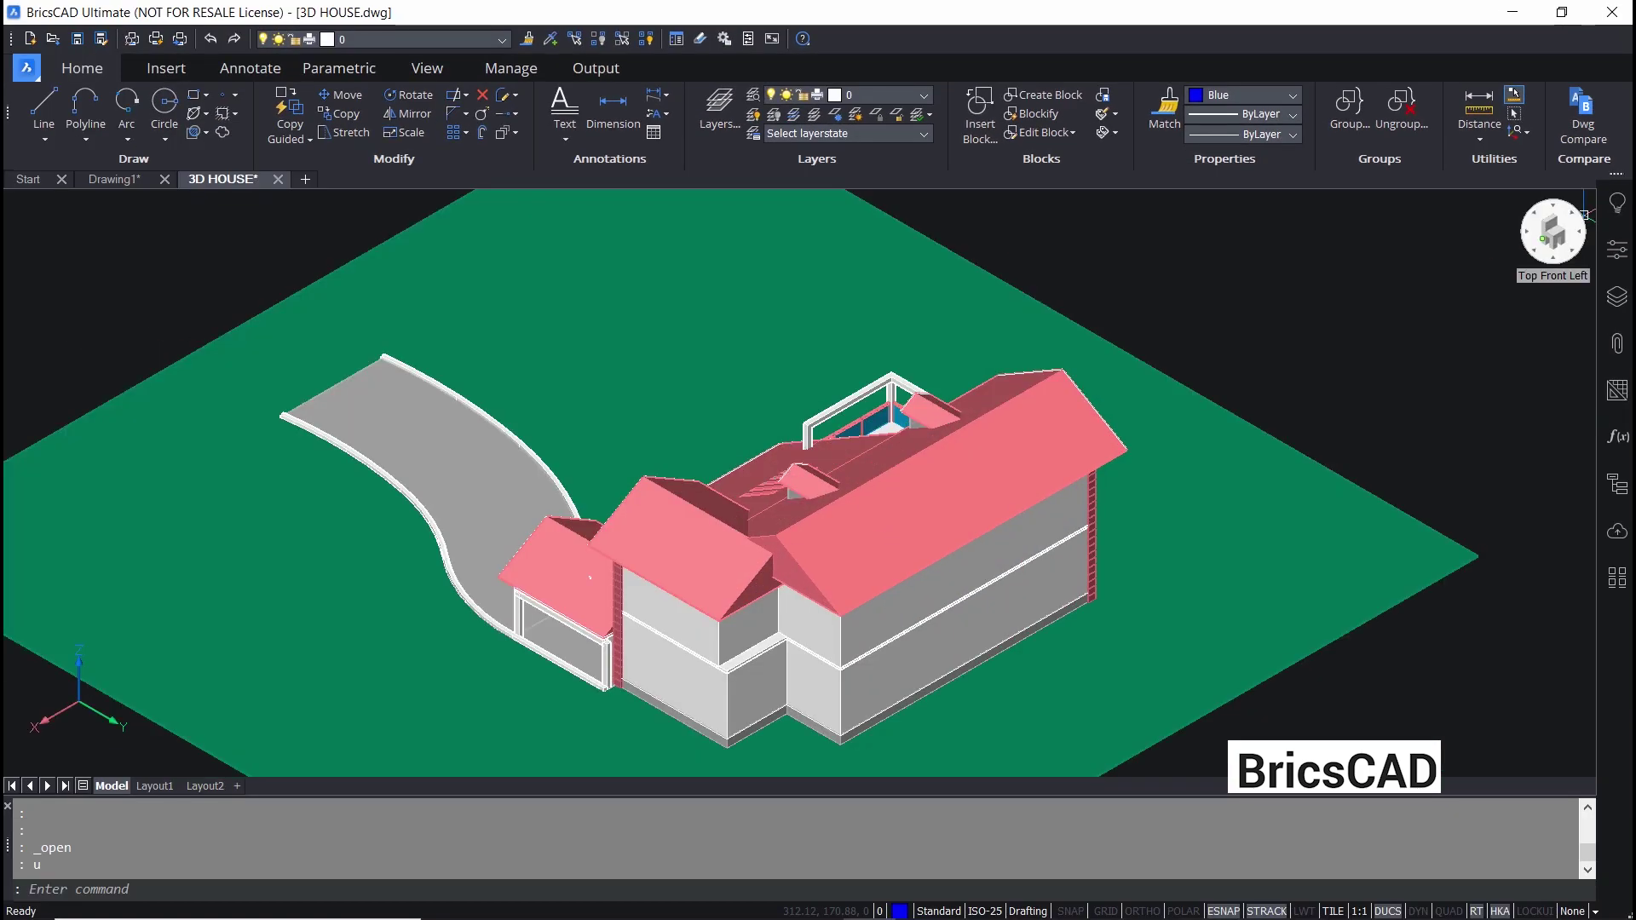
left_click(1507, 259)
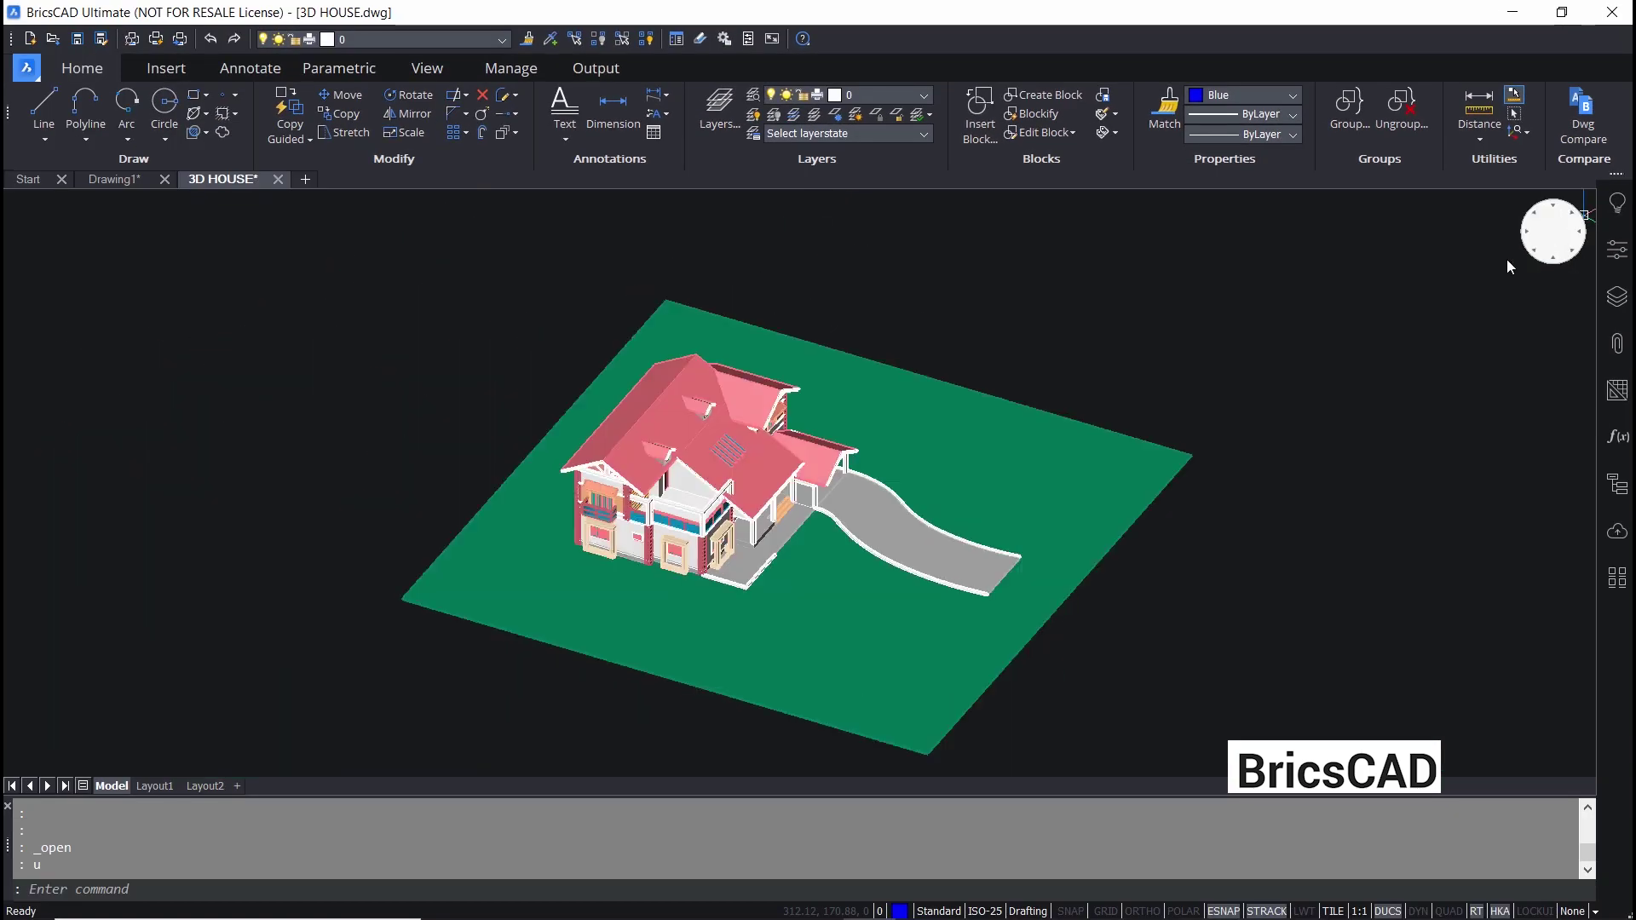
scroll(762, 502, "up", 5)
scroll(763, 503, "down", 3)
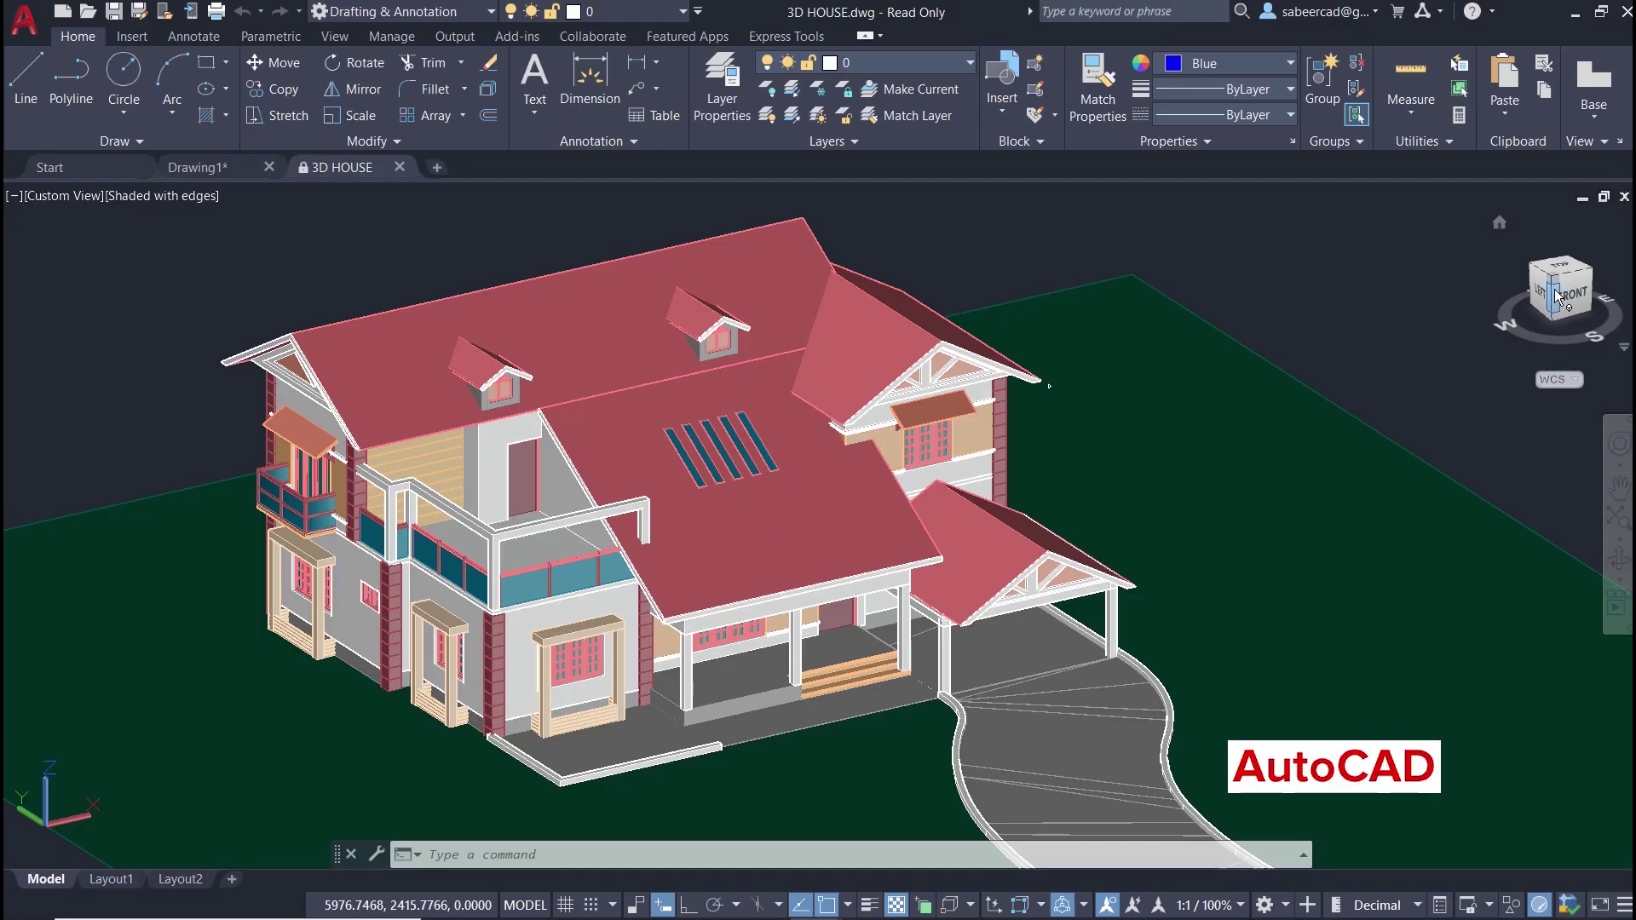
Step: Check the ViewCube options in AutoCAD, and in BricsCAD look through the LookFrom options and restore the saved view VIEW1
right_click(1556, 297)
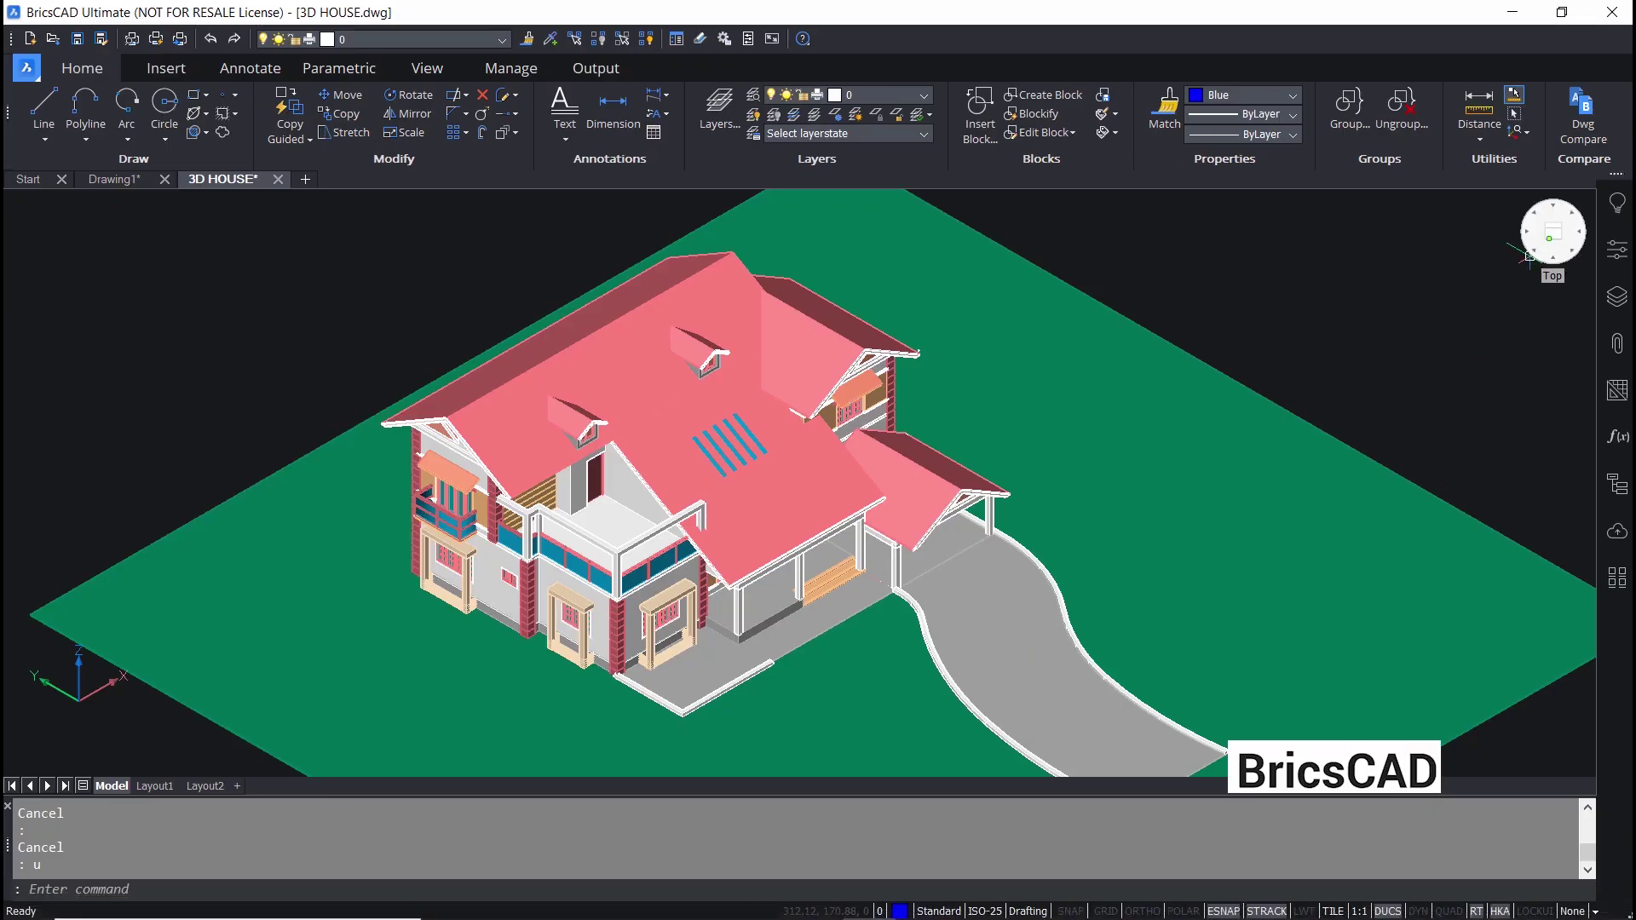
right_click(1548, 235)
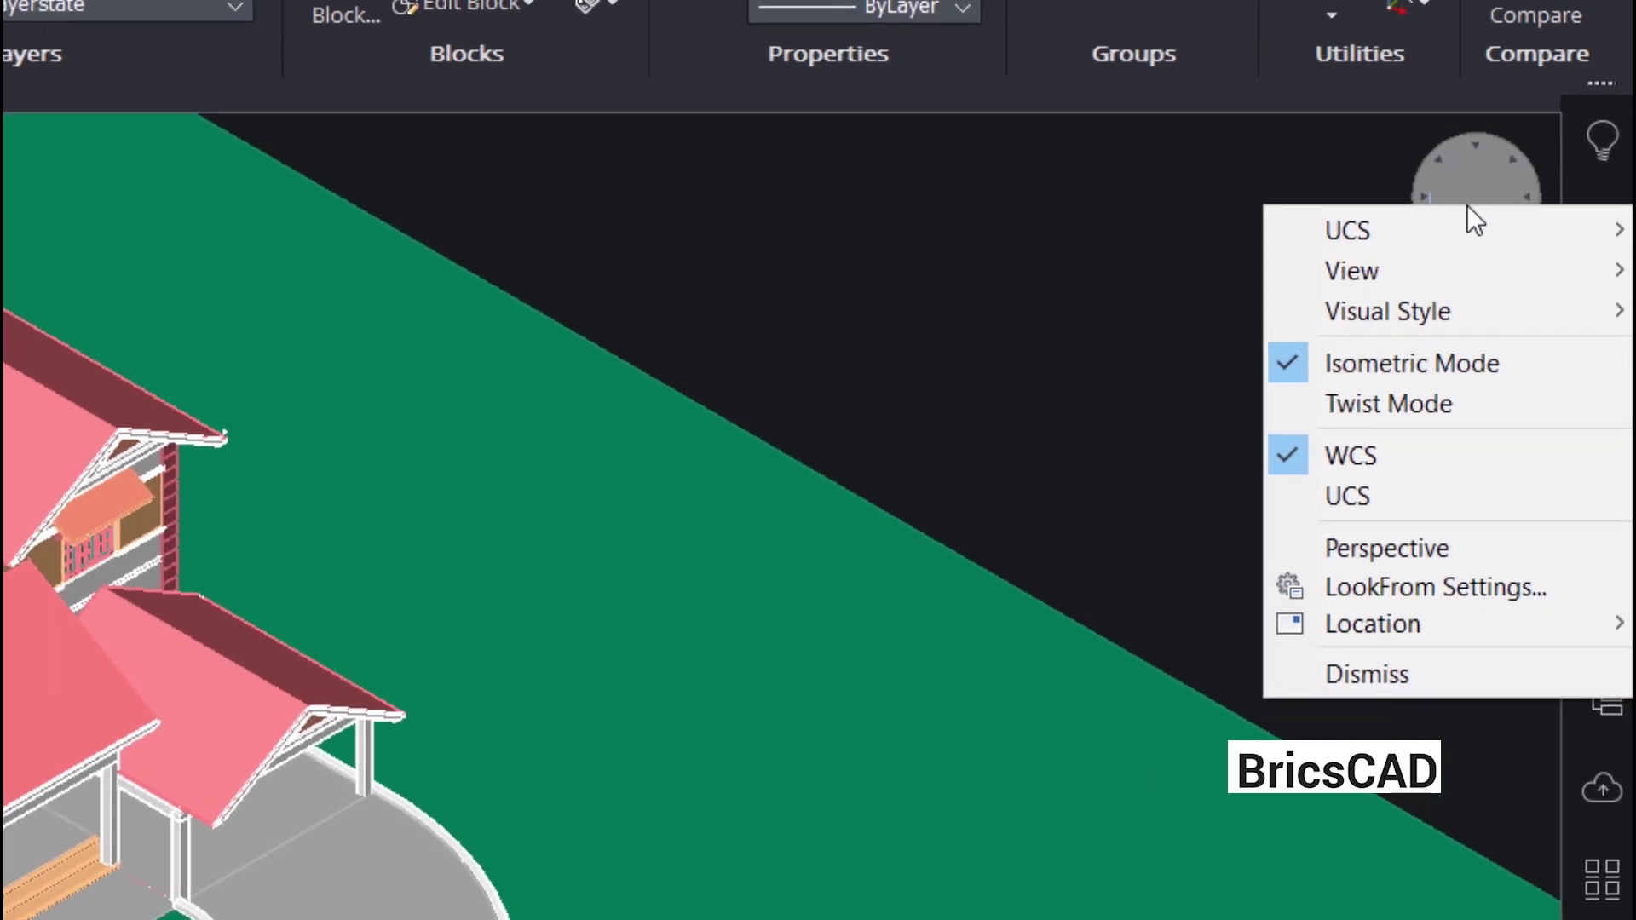
right_click(1483, 193)
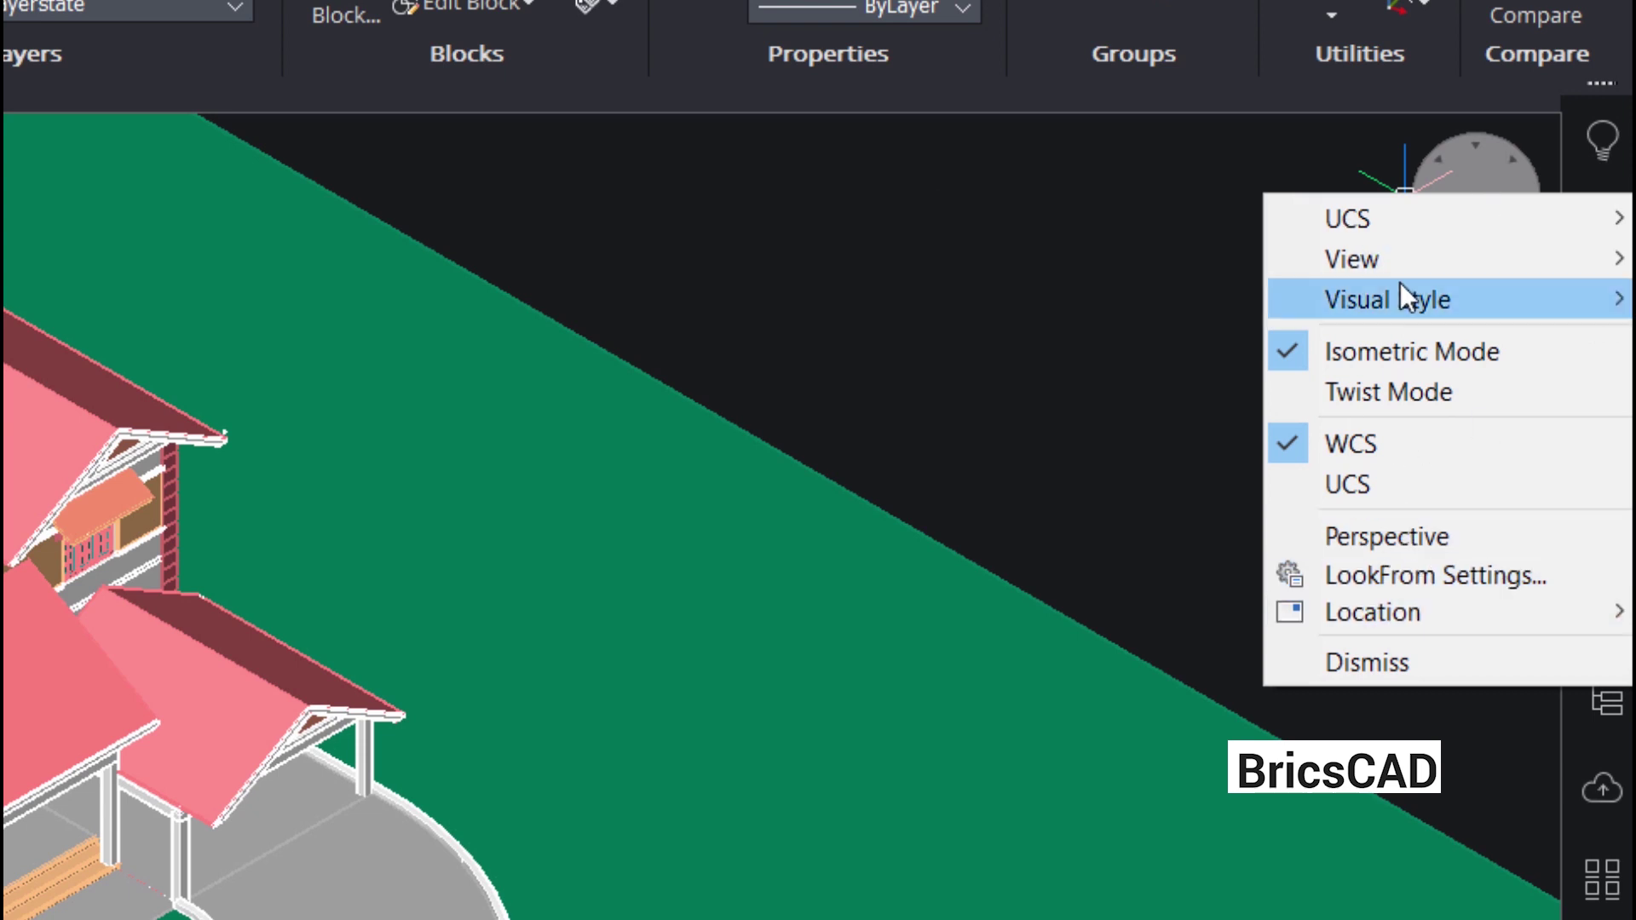
mouse_move(1399, 223)
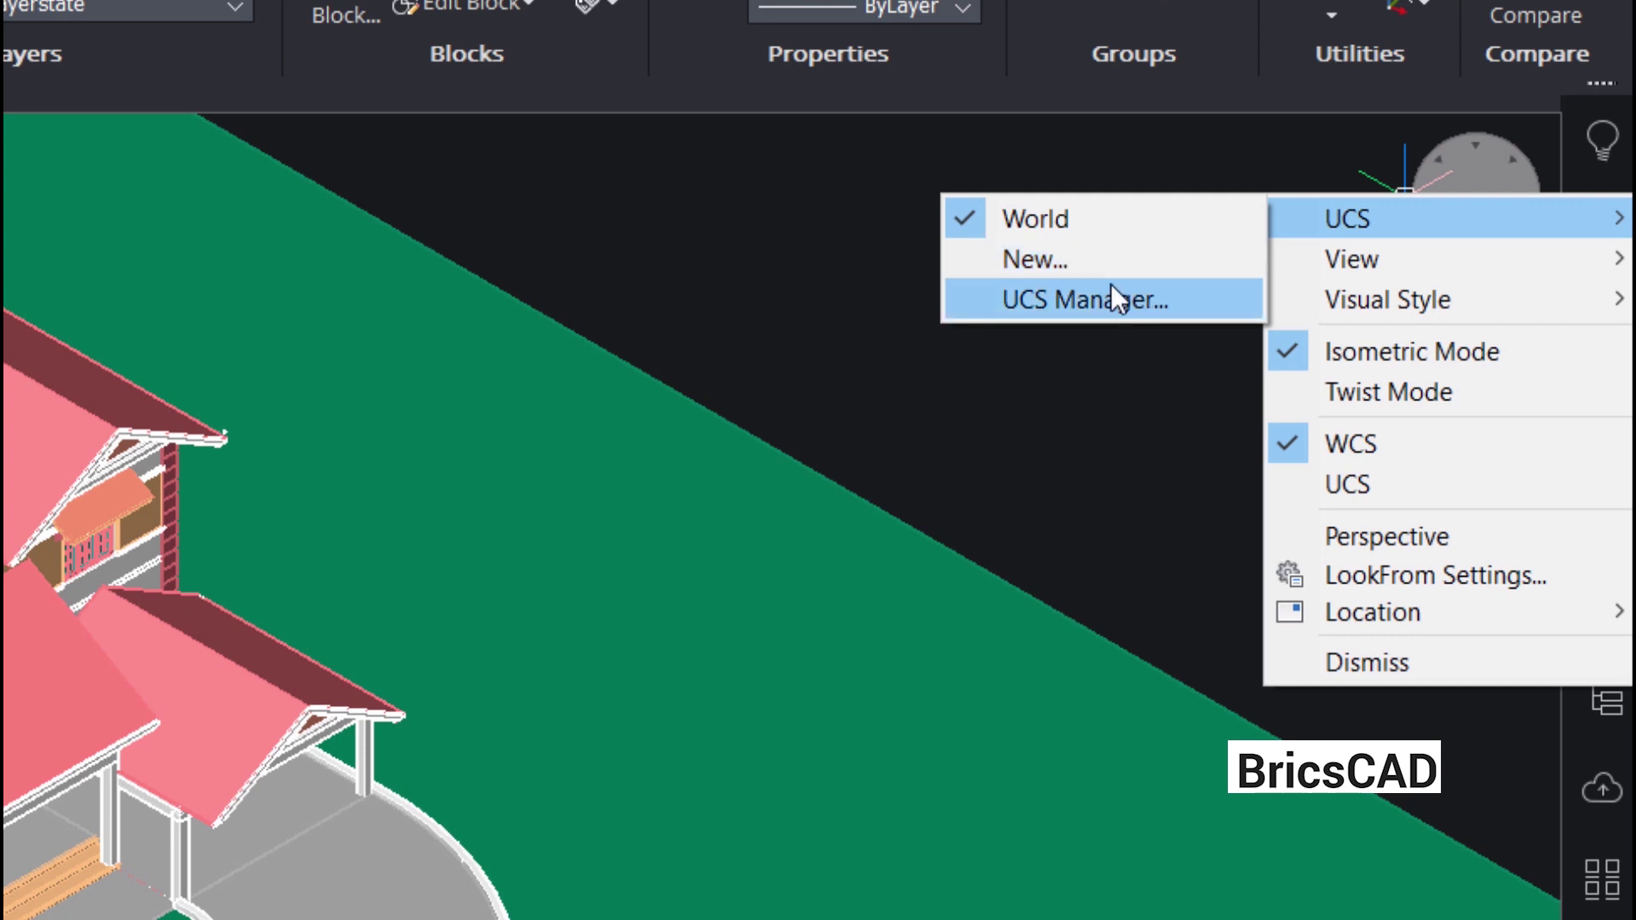
mouse_move(1361, 263)
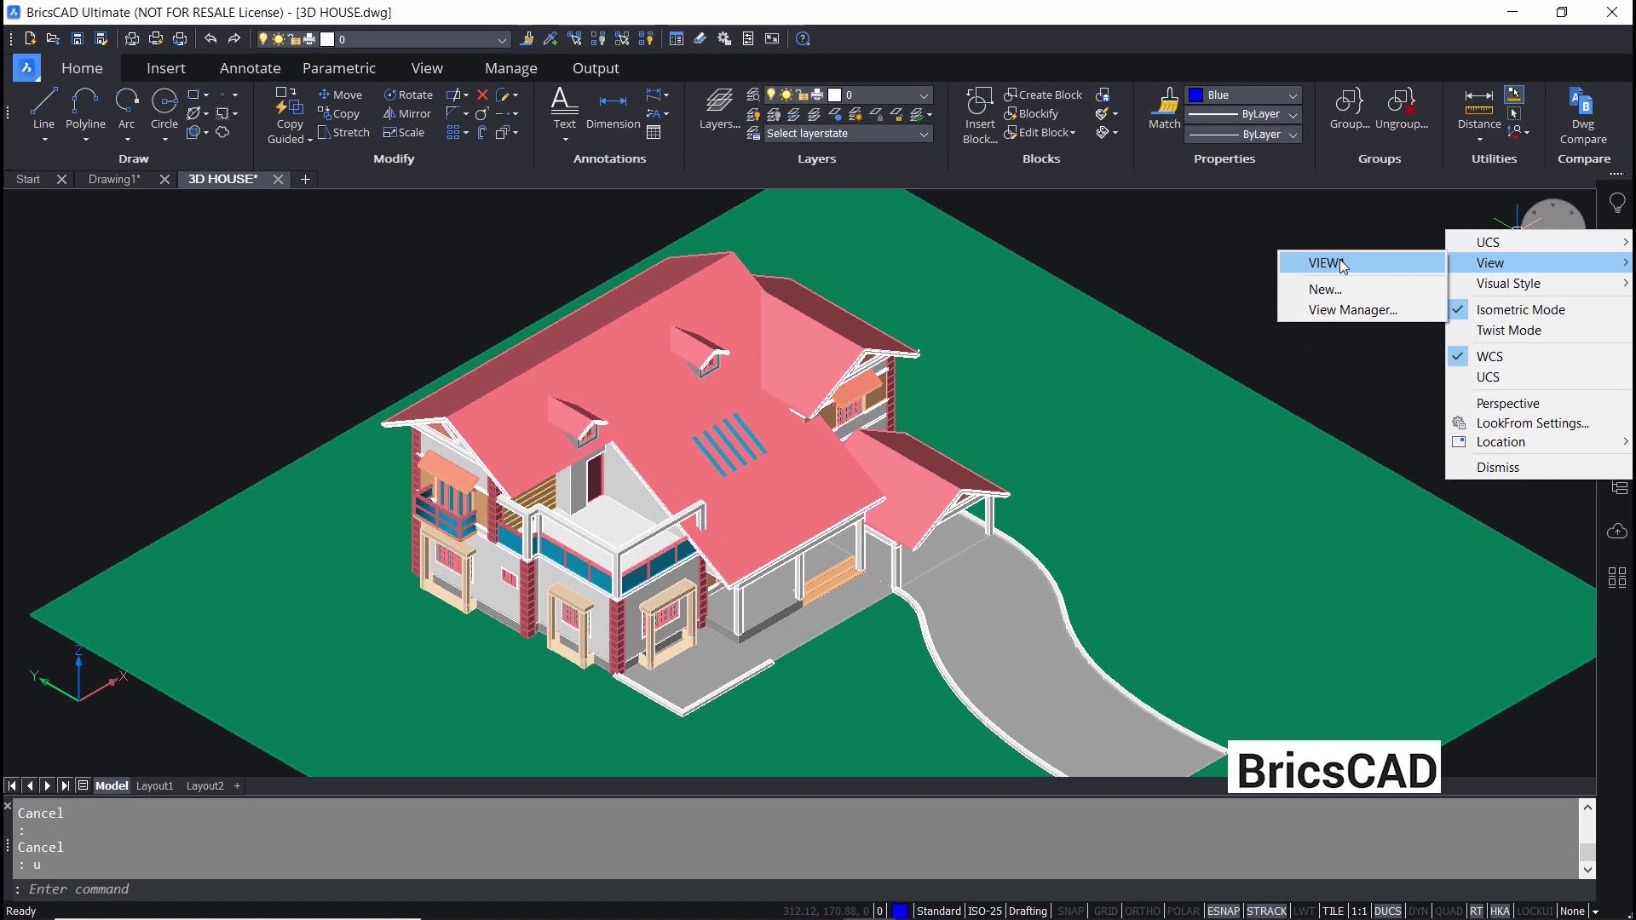
left_click(1341, 265)
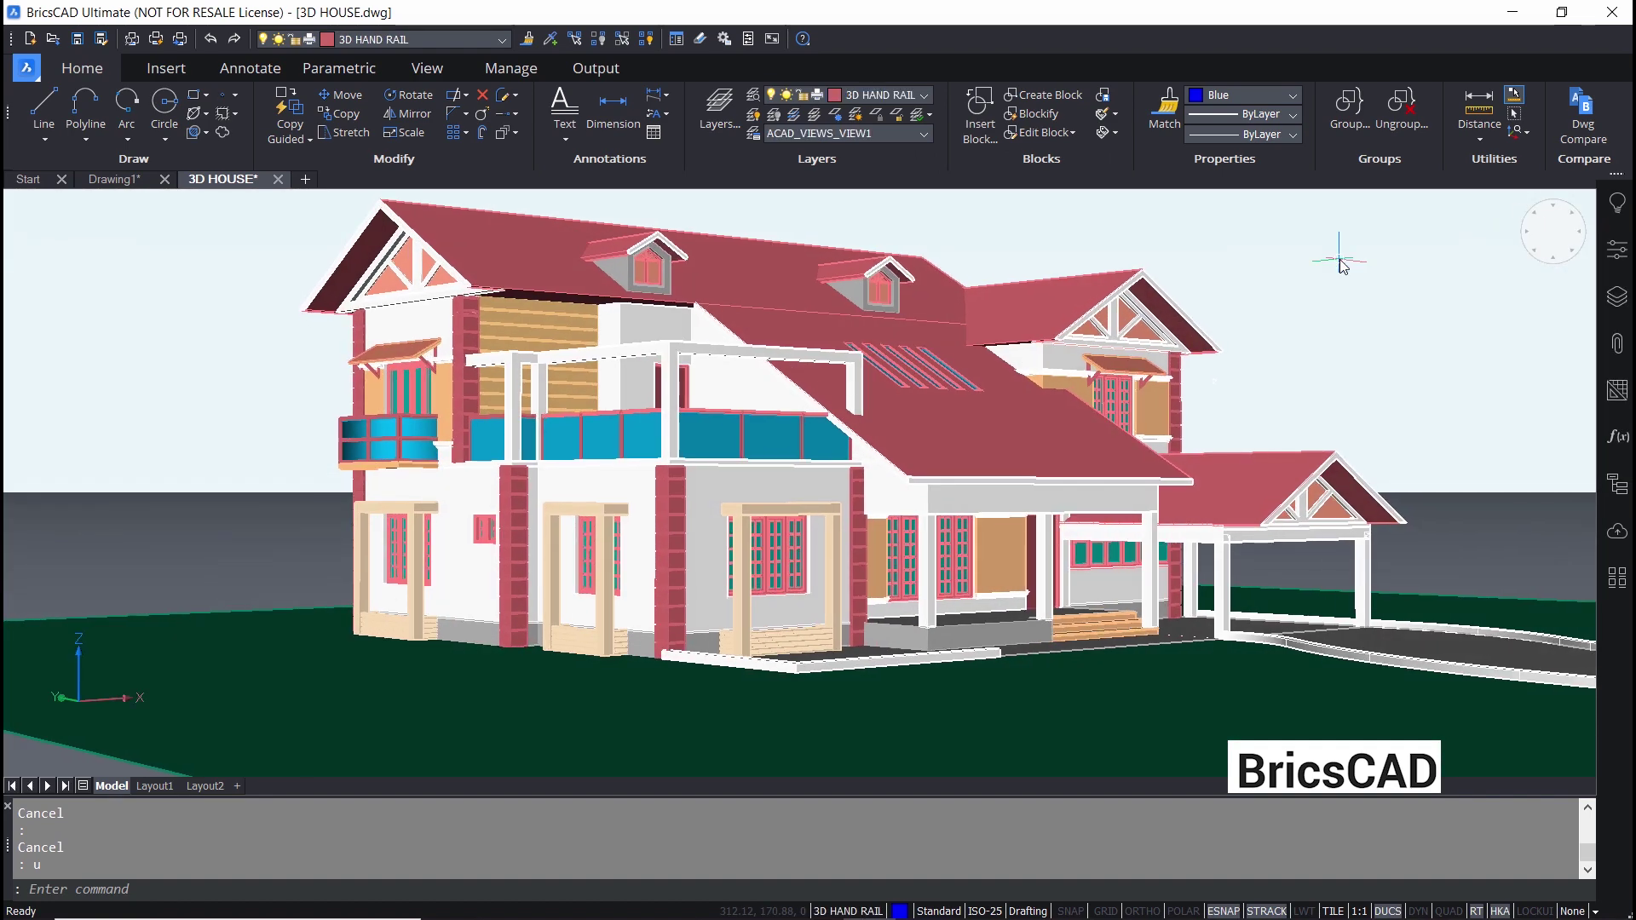
Step: Apply the Hidden visual style to the house model through the LookFrom control, and replace it with the Modeling style
right_click(1552, 236)
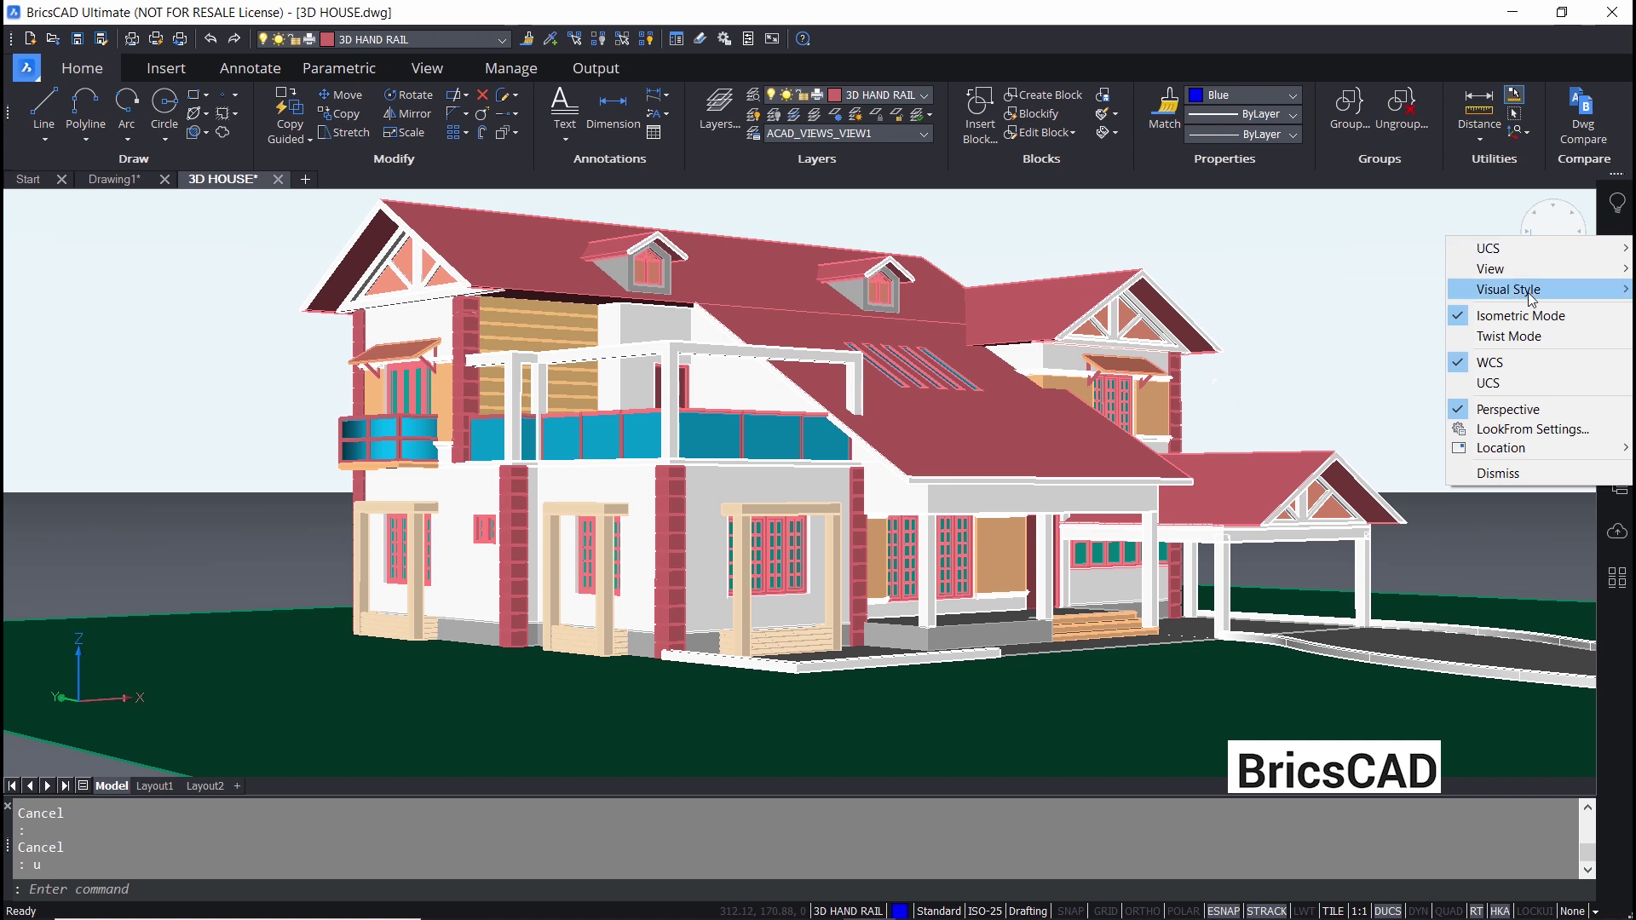
mouse_move(1532, 299)
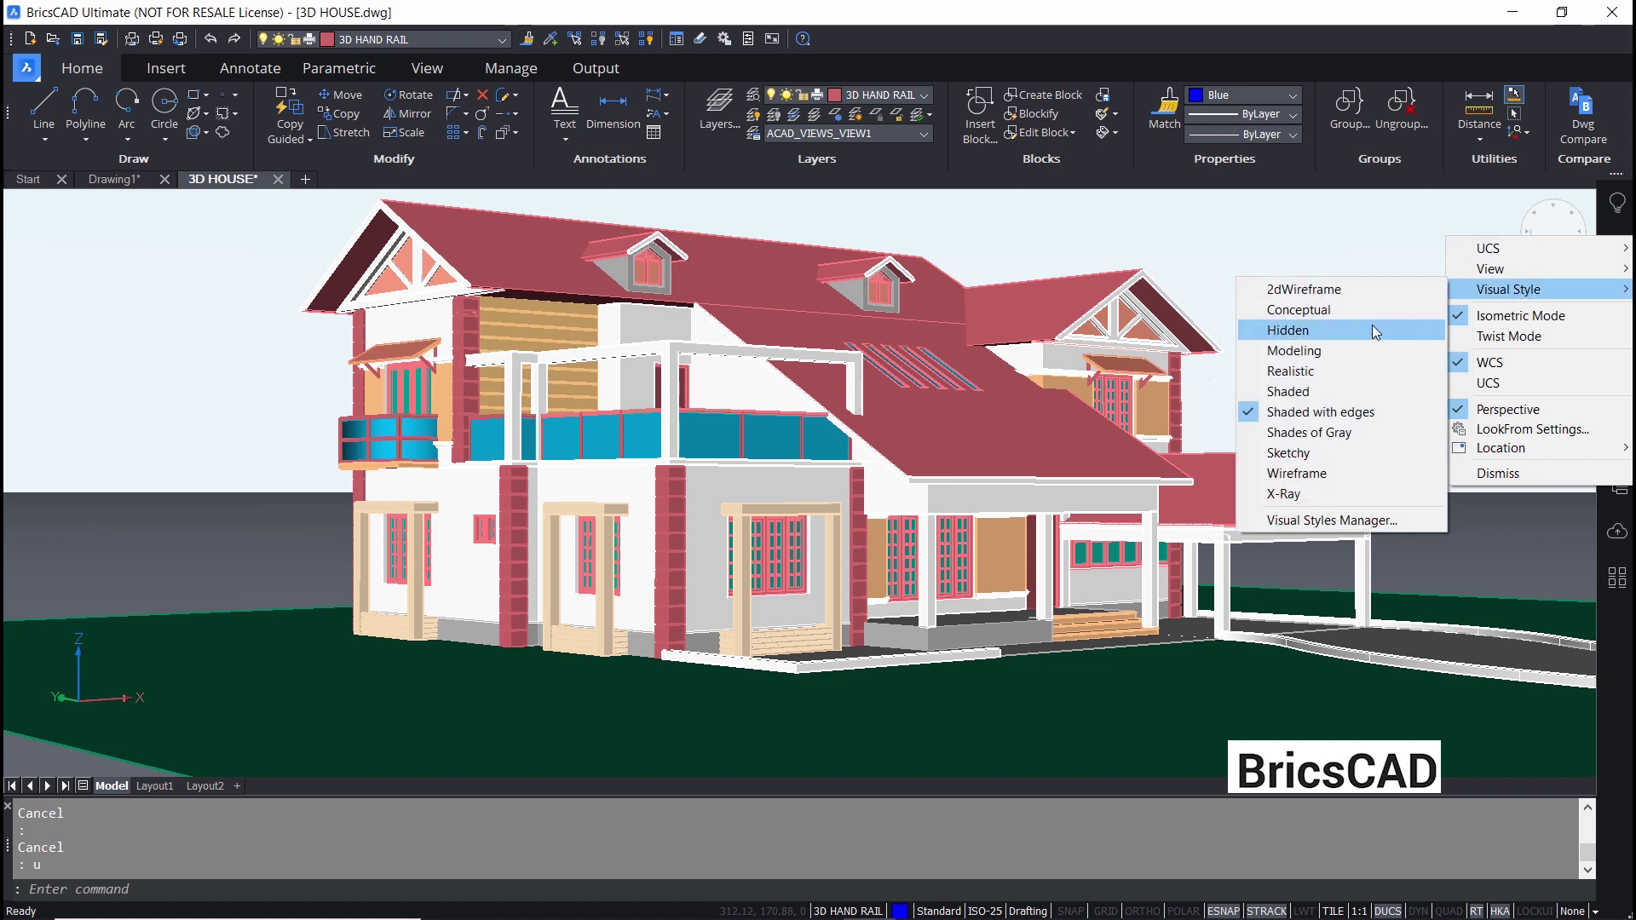
left_click(1316, 334)
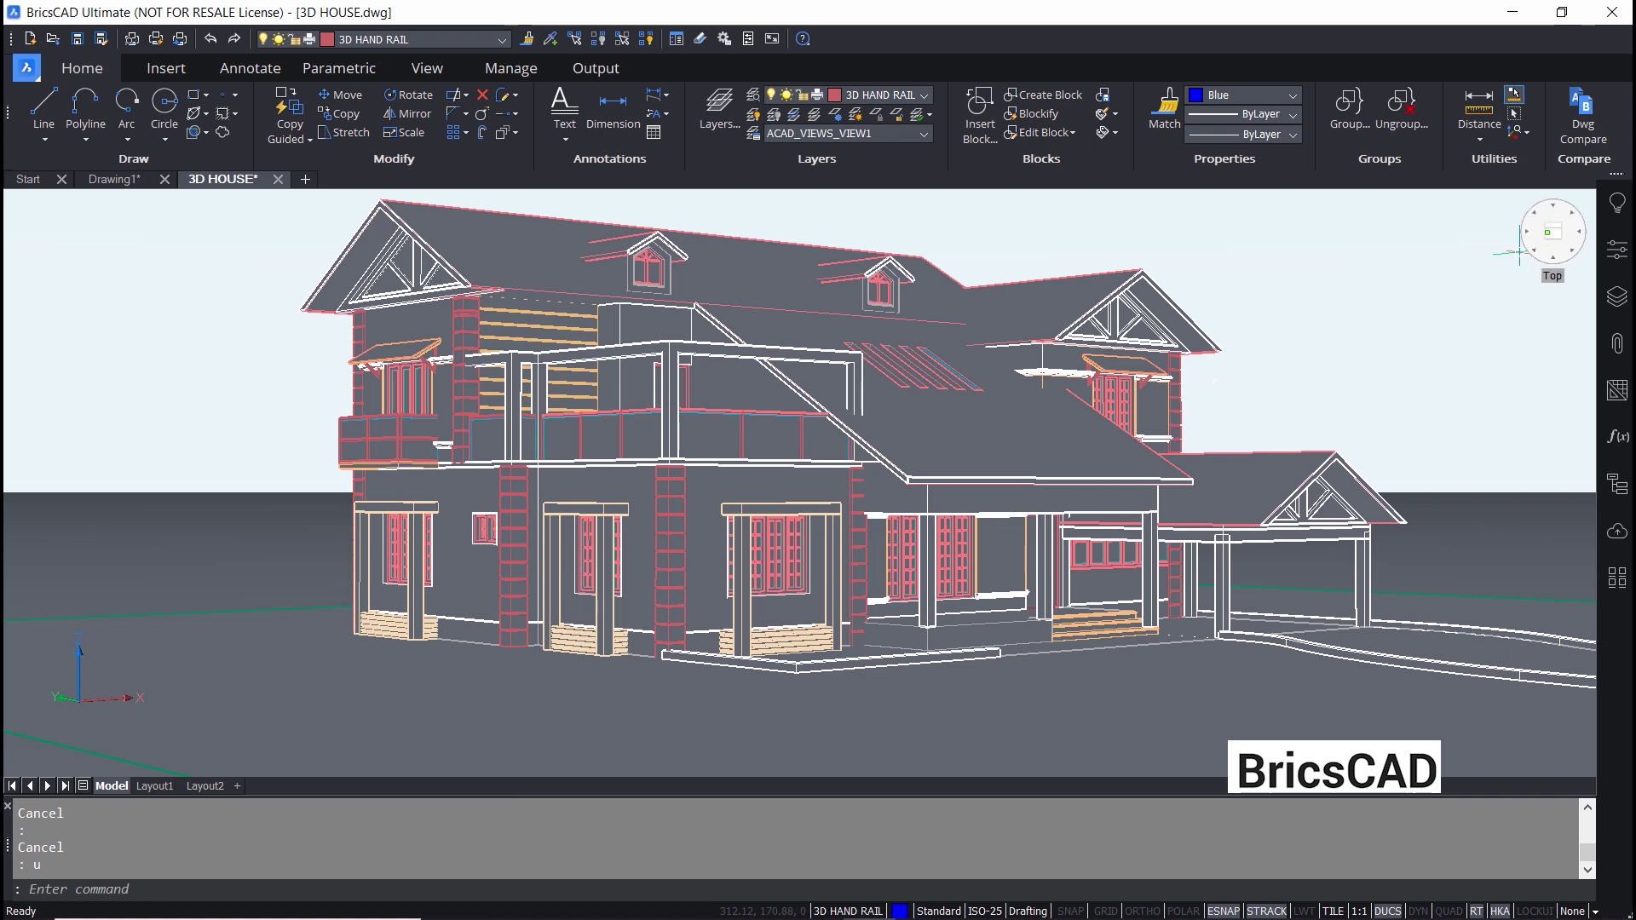
right_click(1519, 252)
mouse_move(1500, 290)
left_click(1278, 349)
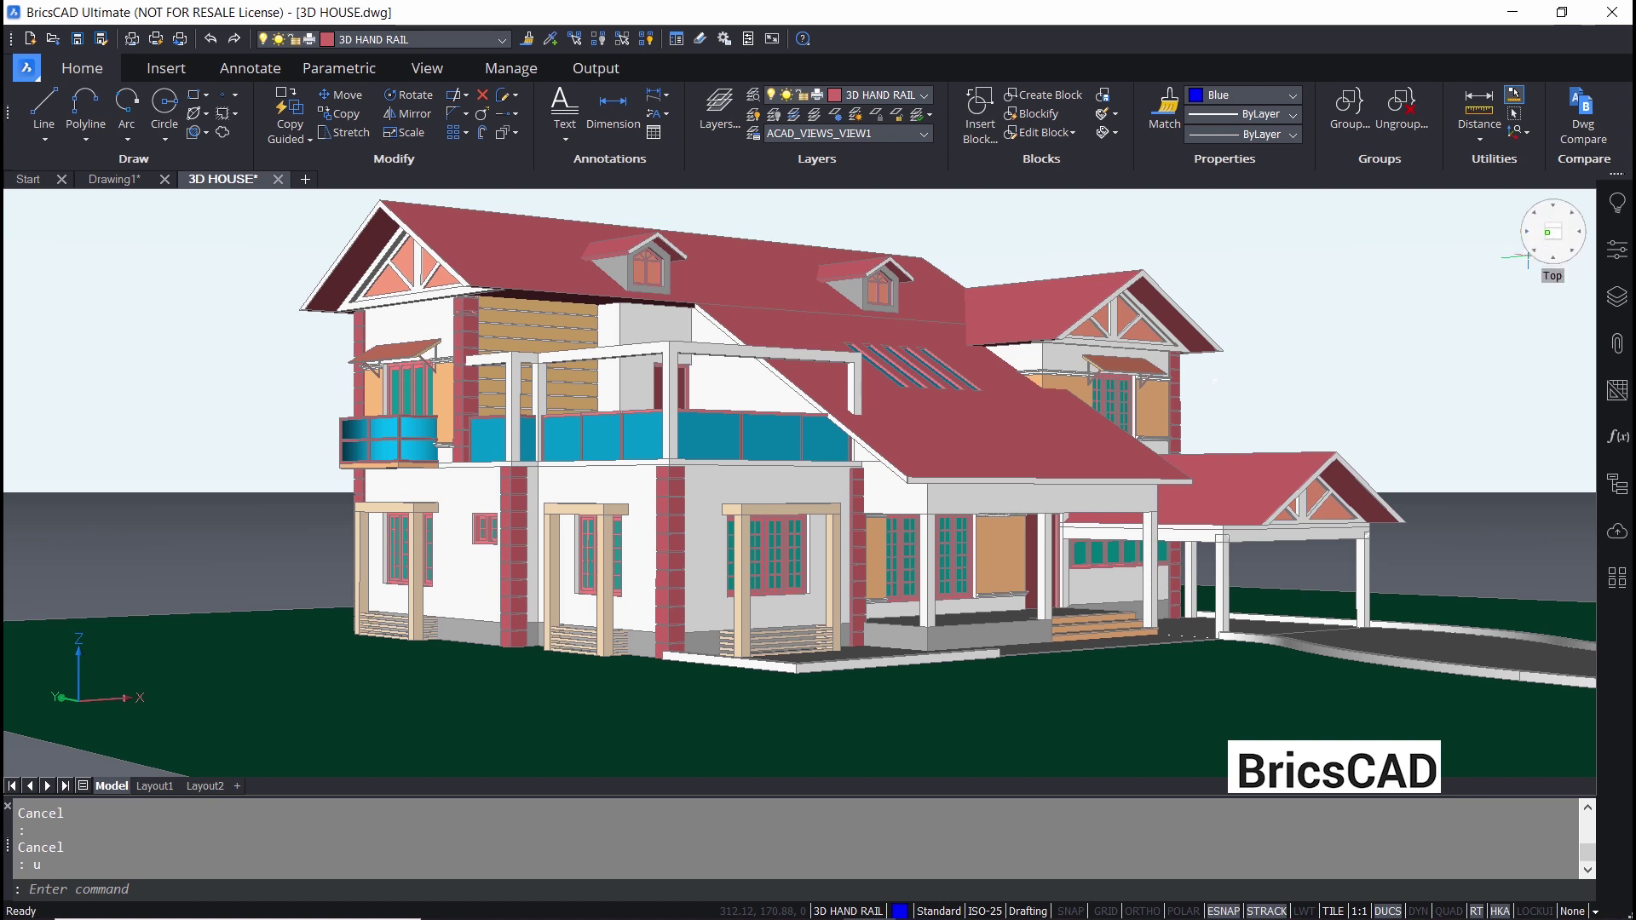
Step: Switch the LookFrom control to Twist Mode, twist the view left 30° and right 30°, and return to Isometric Mode
right_click(1528, 257)
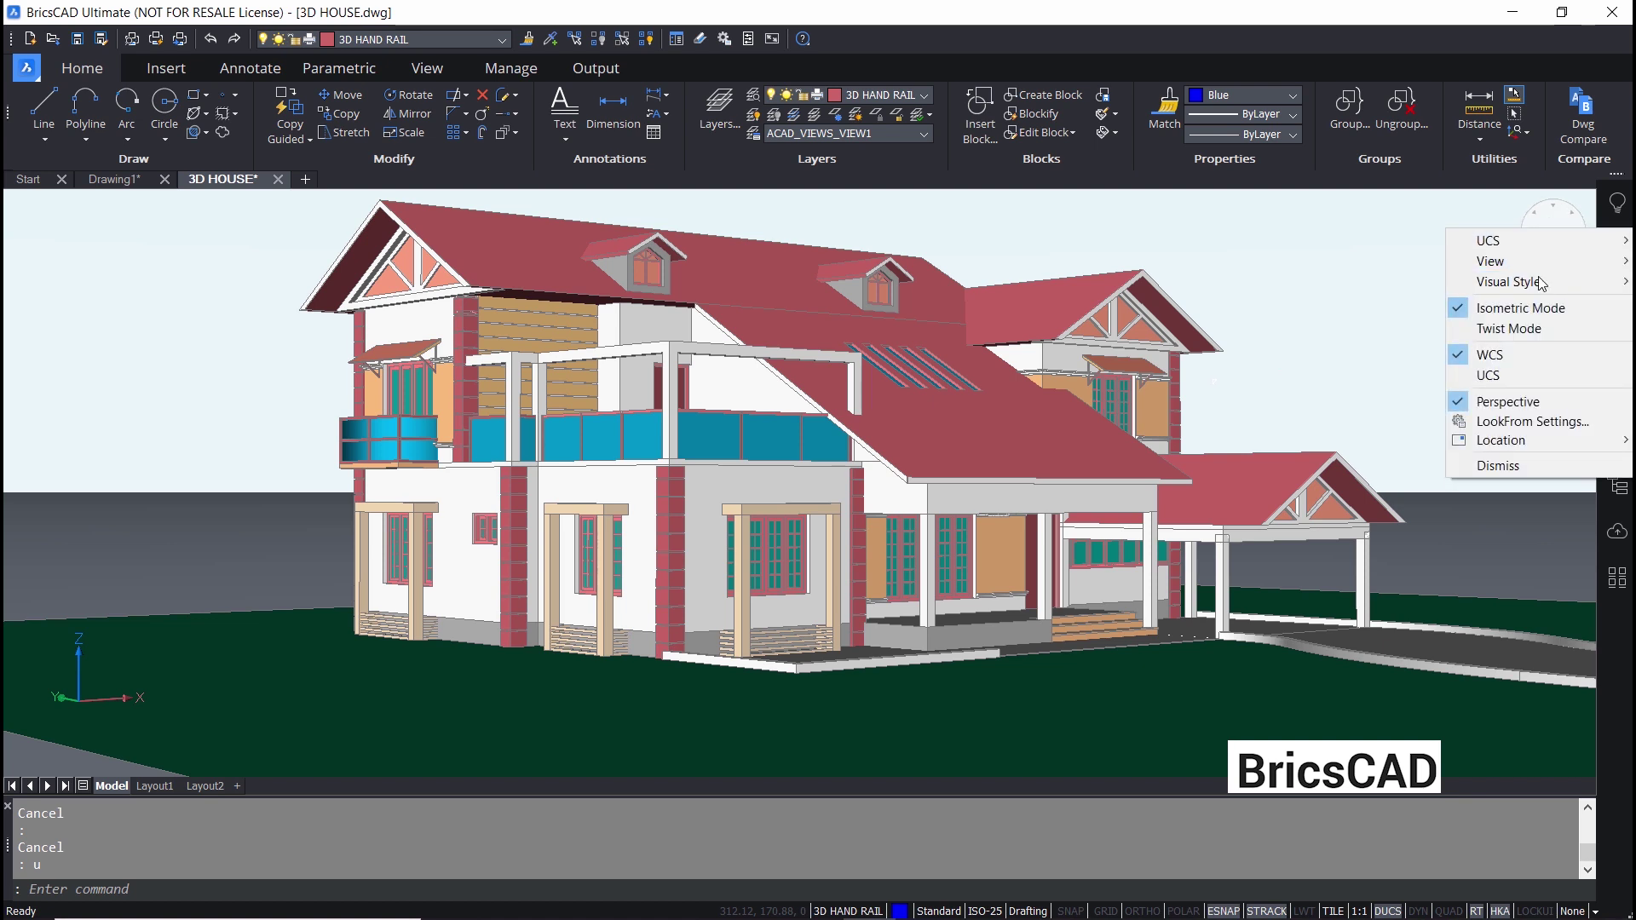
left_click(1514, 329)
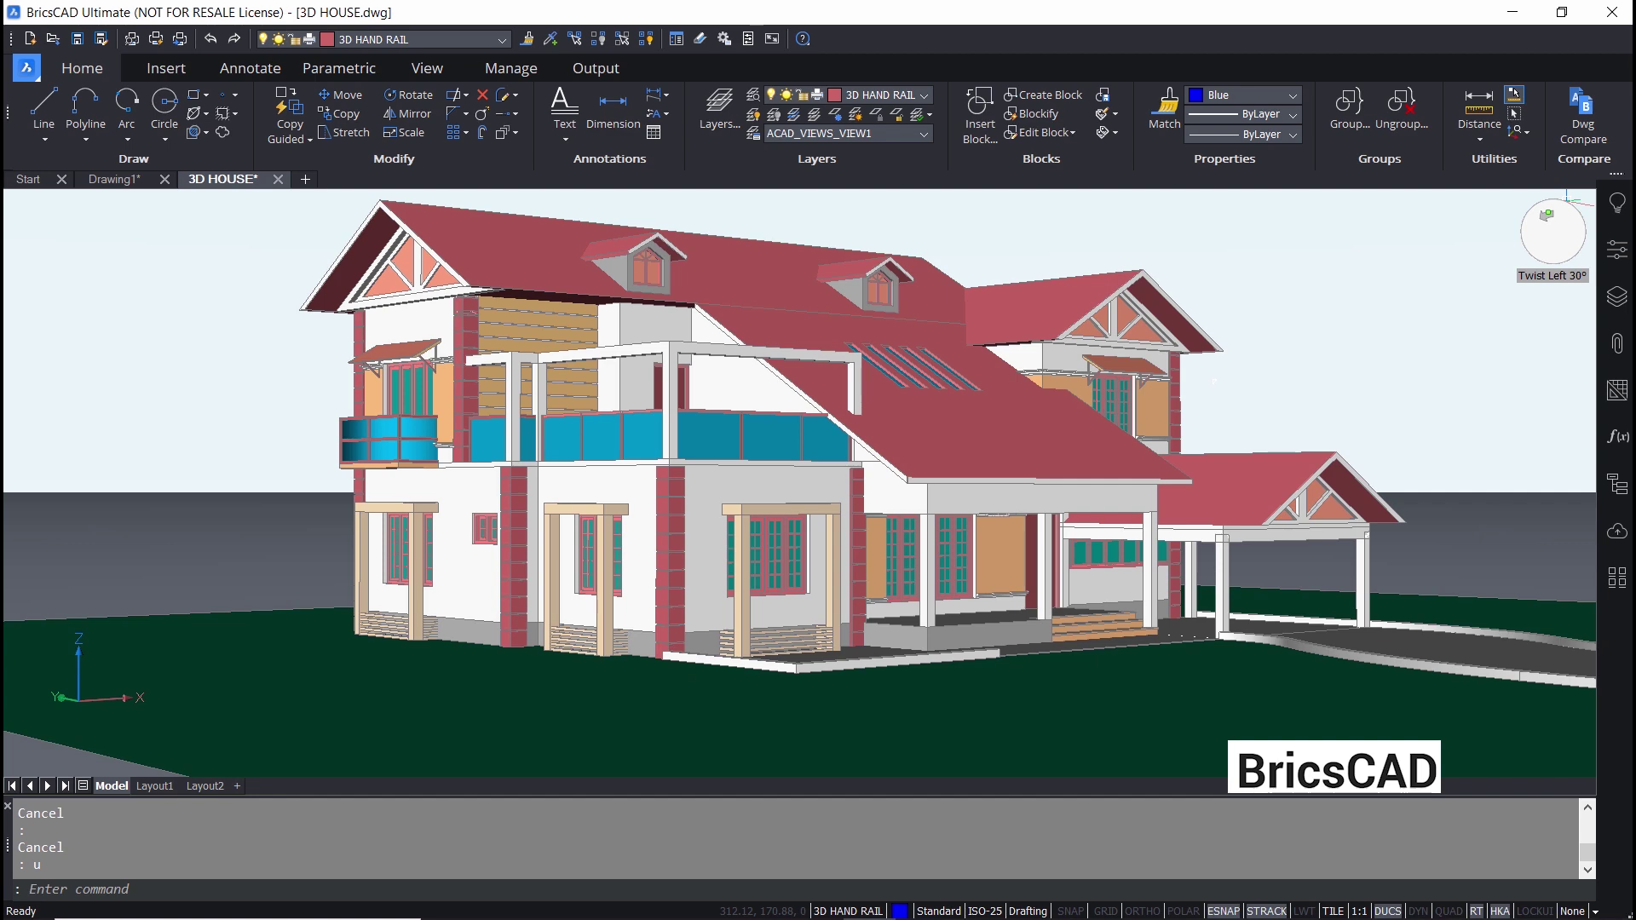
left_click(1567, 198)
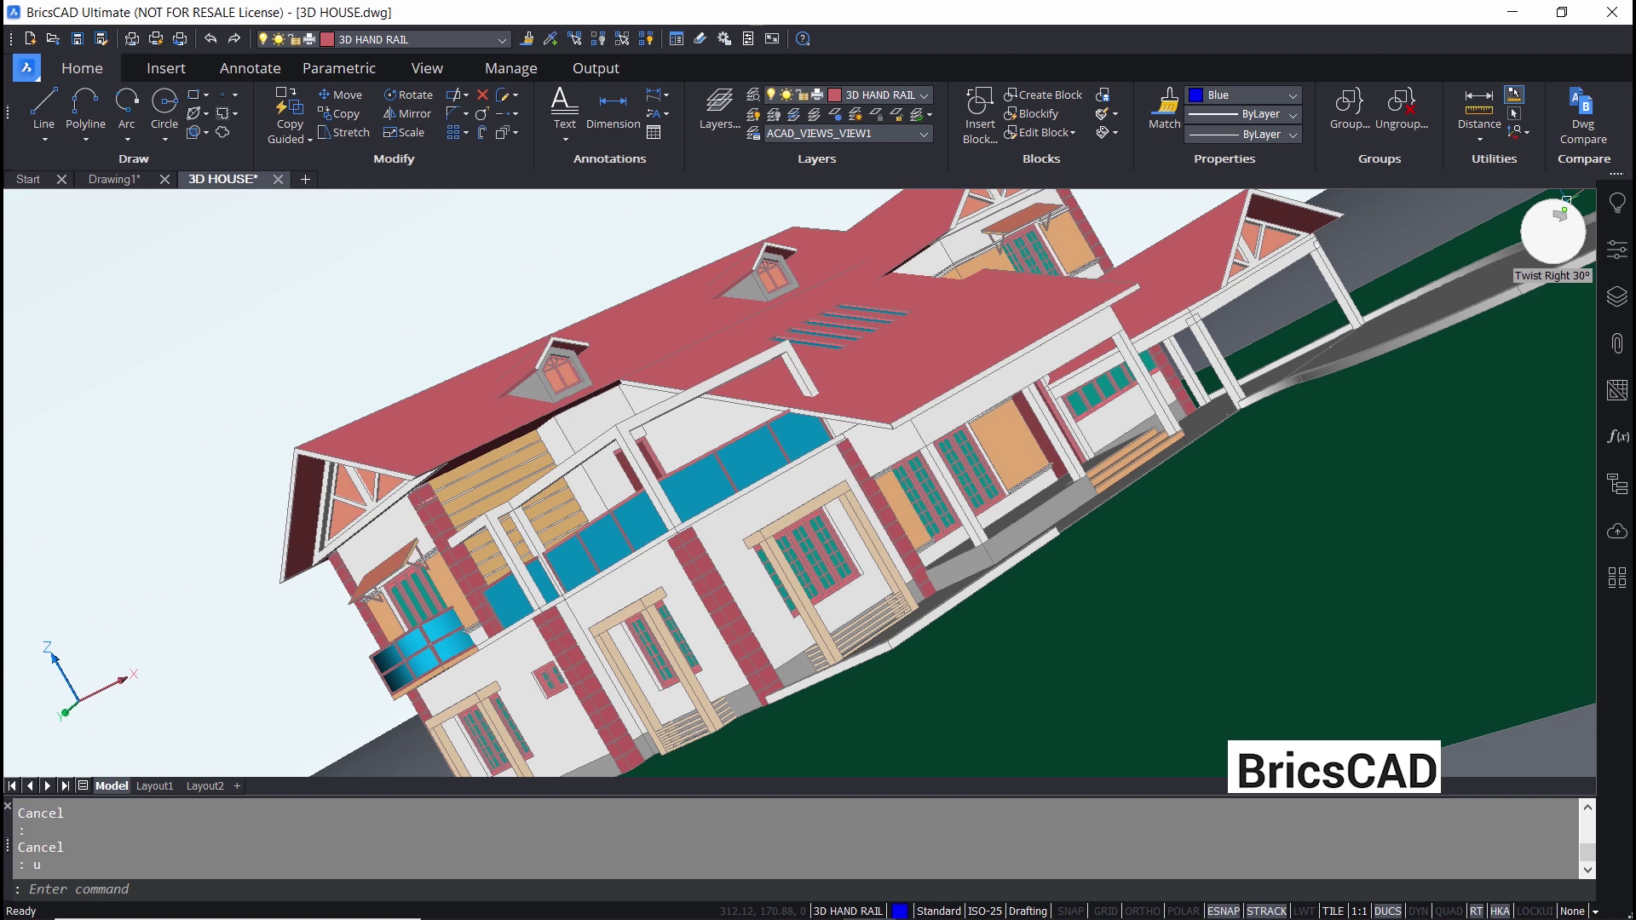
left_click(1566, 200)
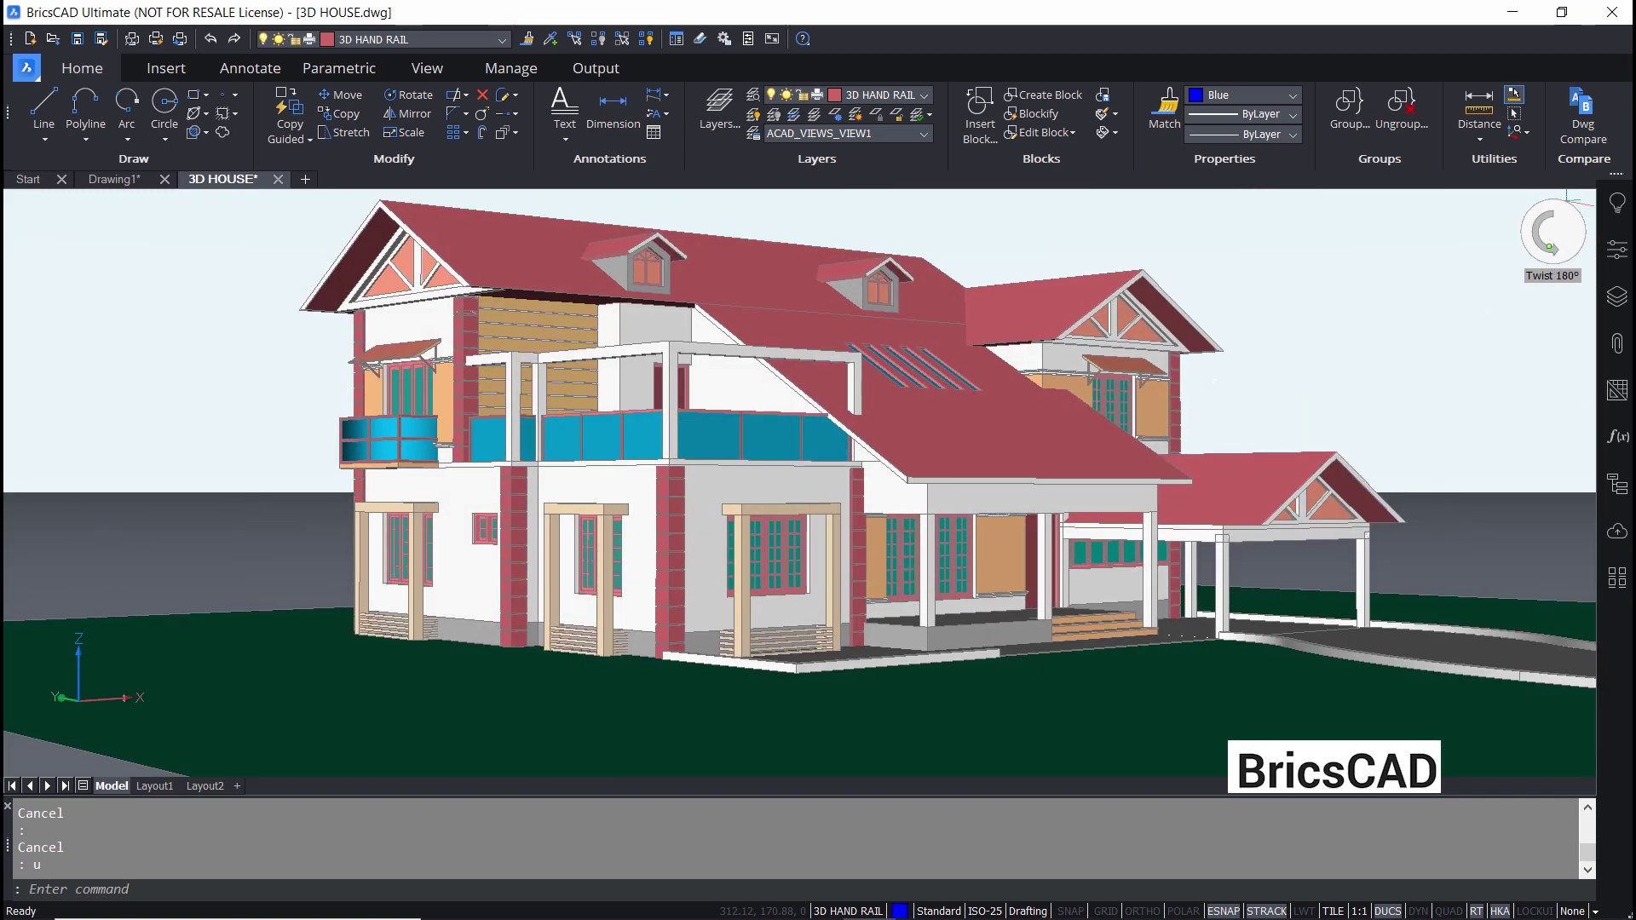
right_click(1553, 232)
left_click(1516, 318)
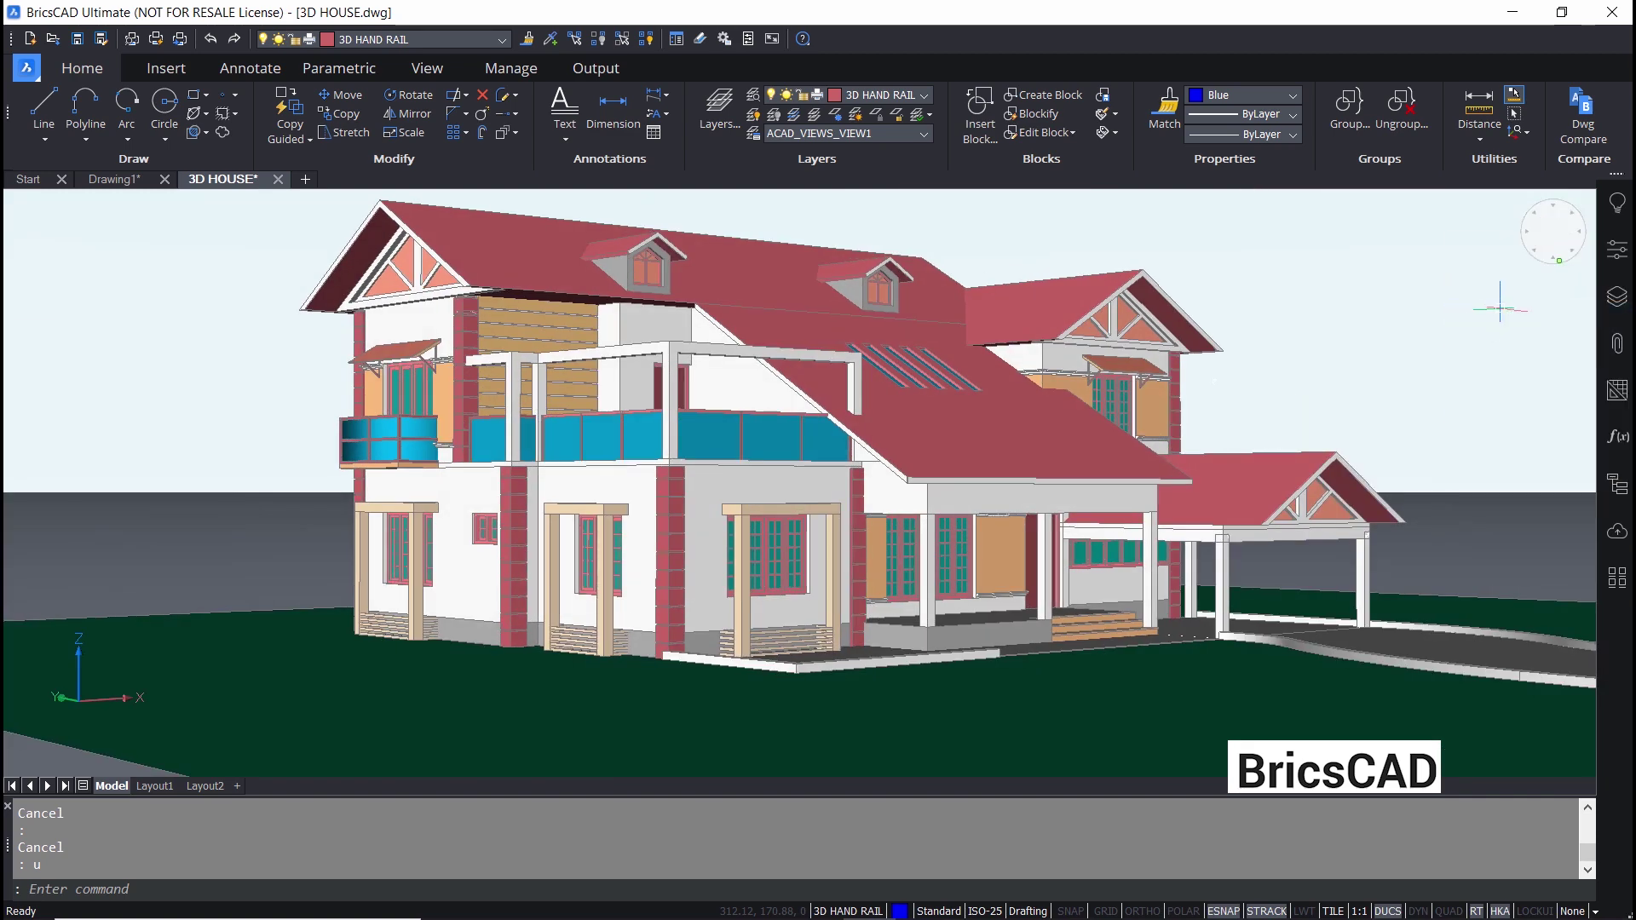
Step: Review the LookFrom control settings without changes, and set the control's location to Top Left
right_click(1553, 233)
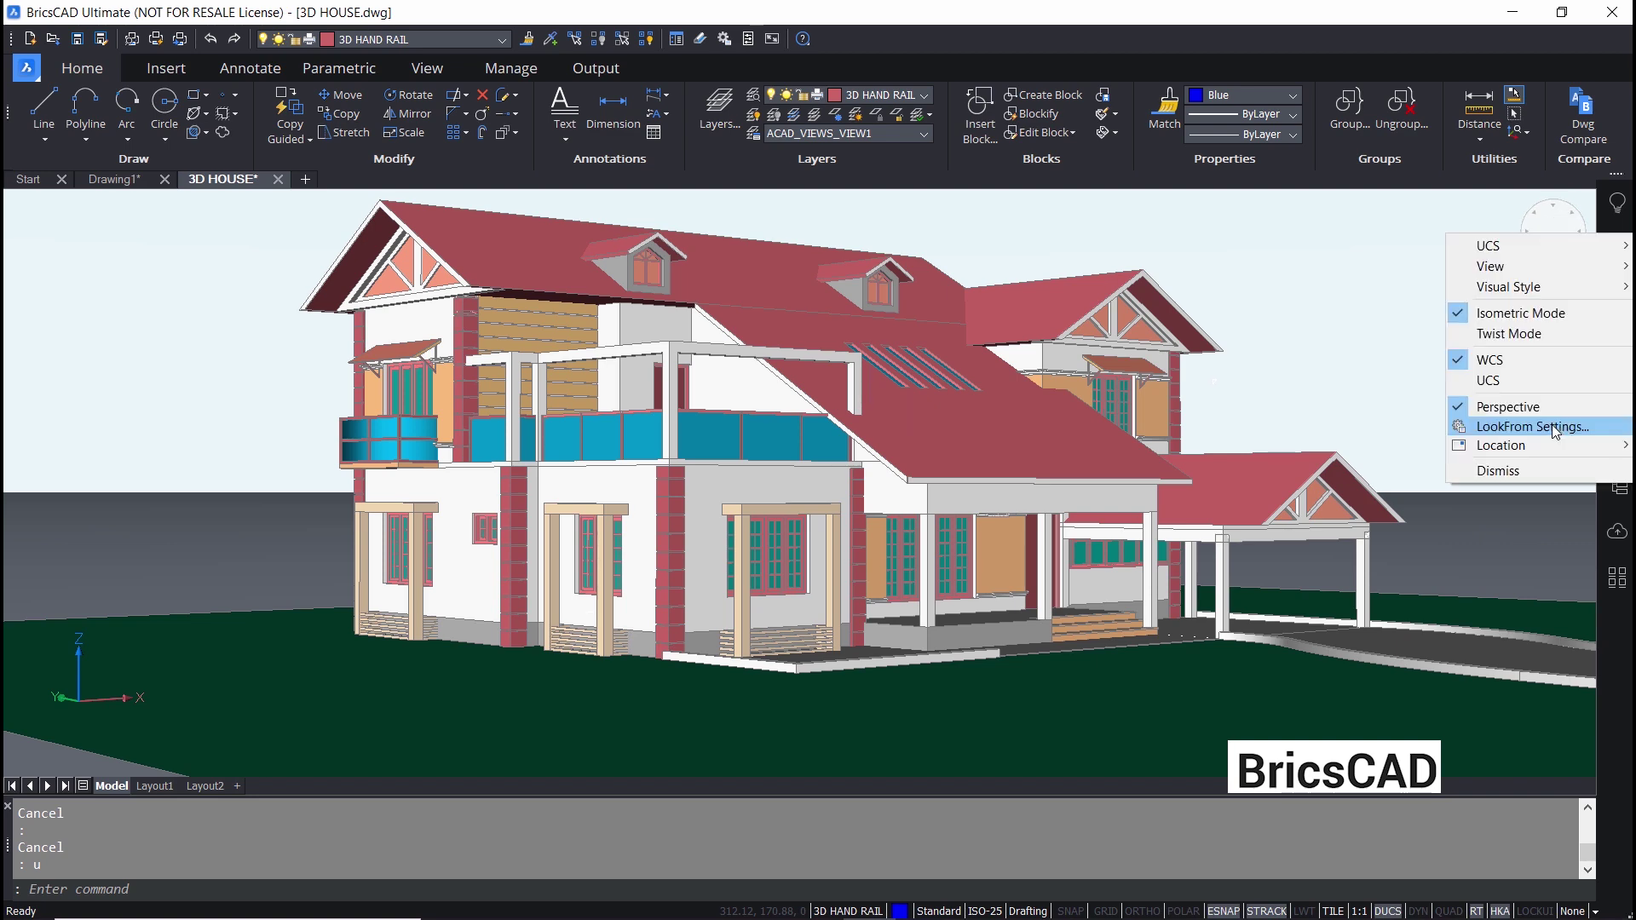
left_click(1552, 427)
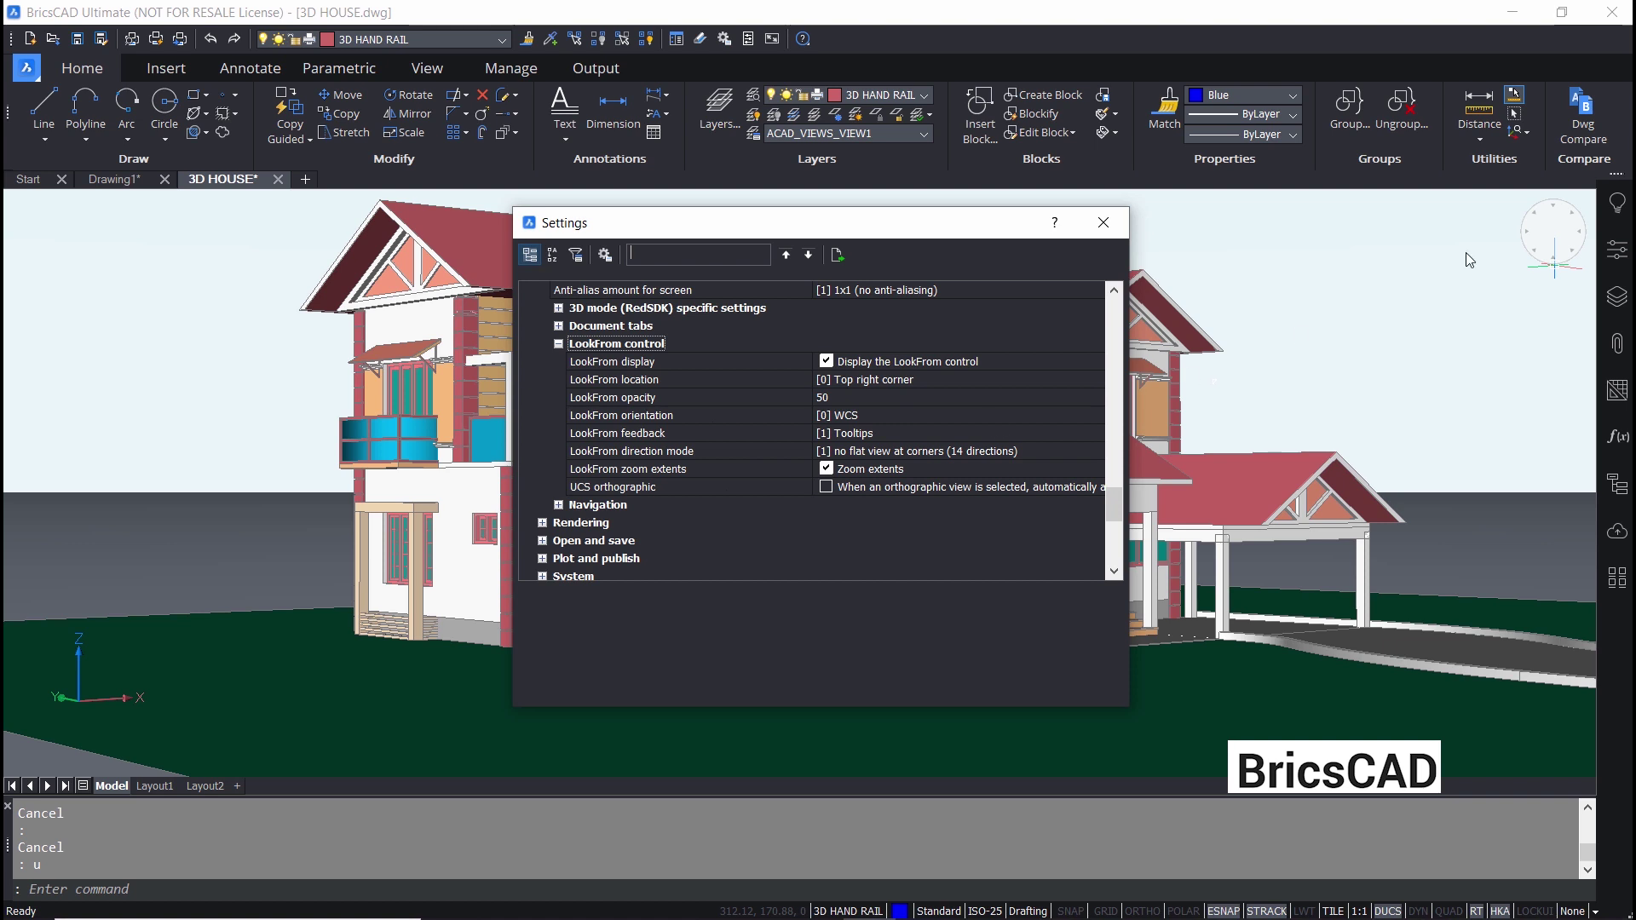
left_click(1103, 223)
right_click(1552, 234)
mouse_move(1515, 444)
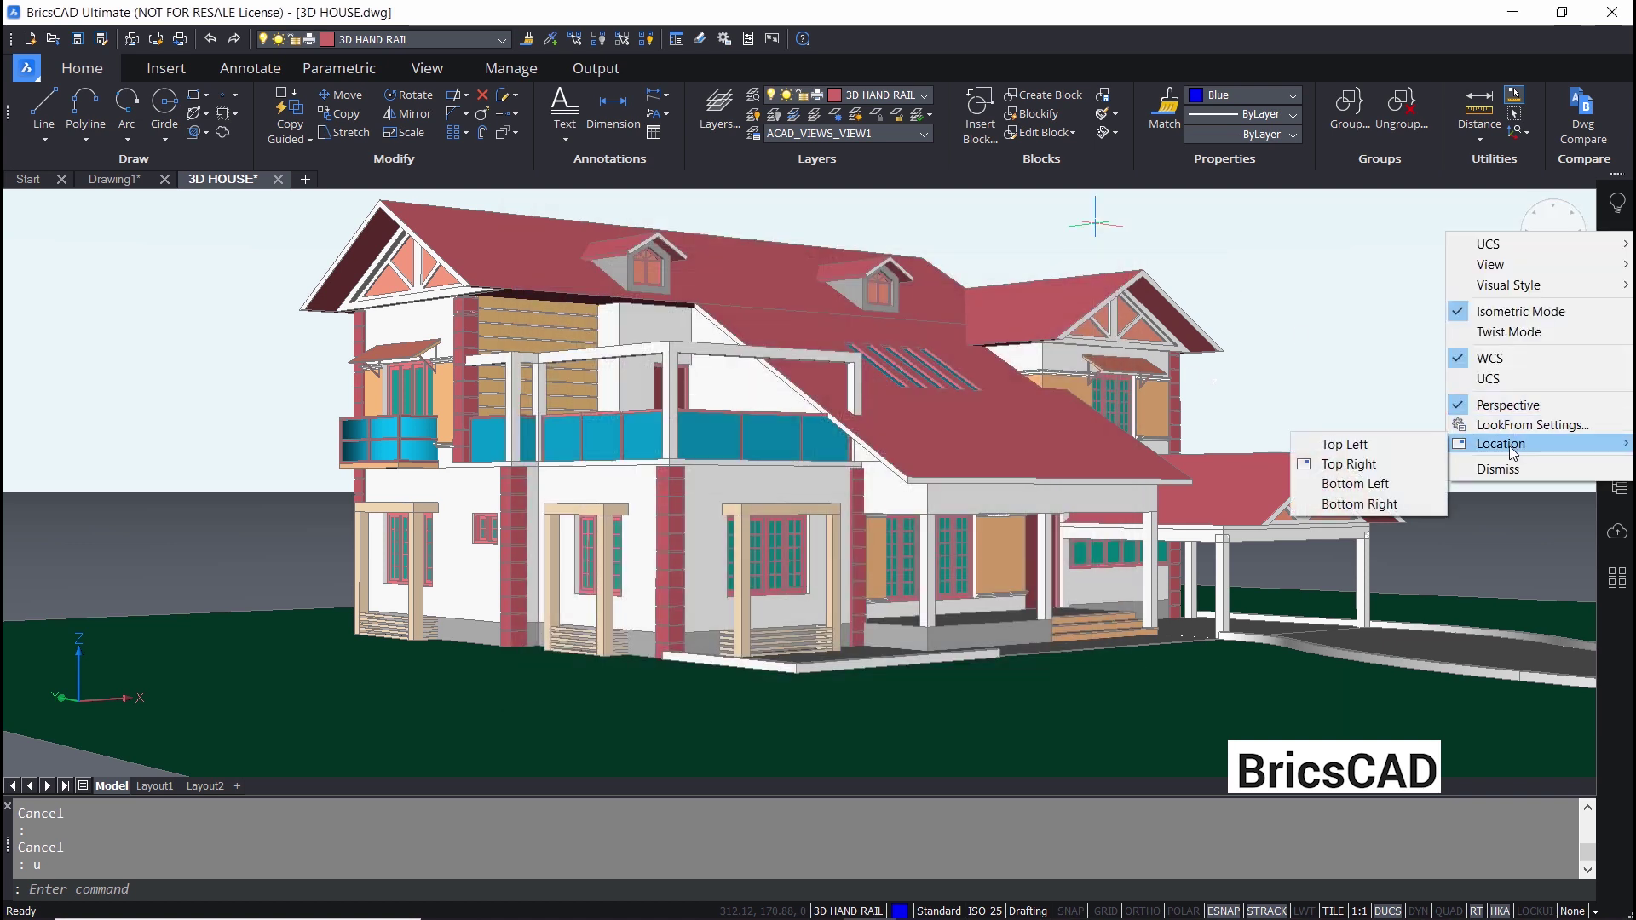
left_click(1357, 450)
Step: Dismiss the LookFrom control and turn it back on with the LOOKFROM command
right_click(49, 239)
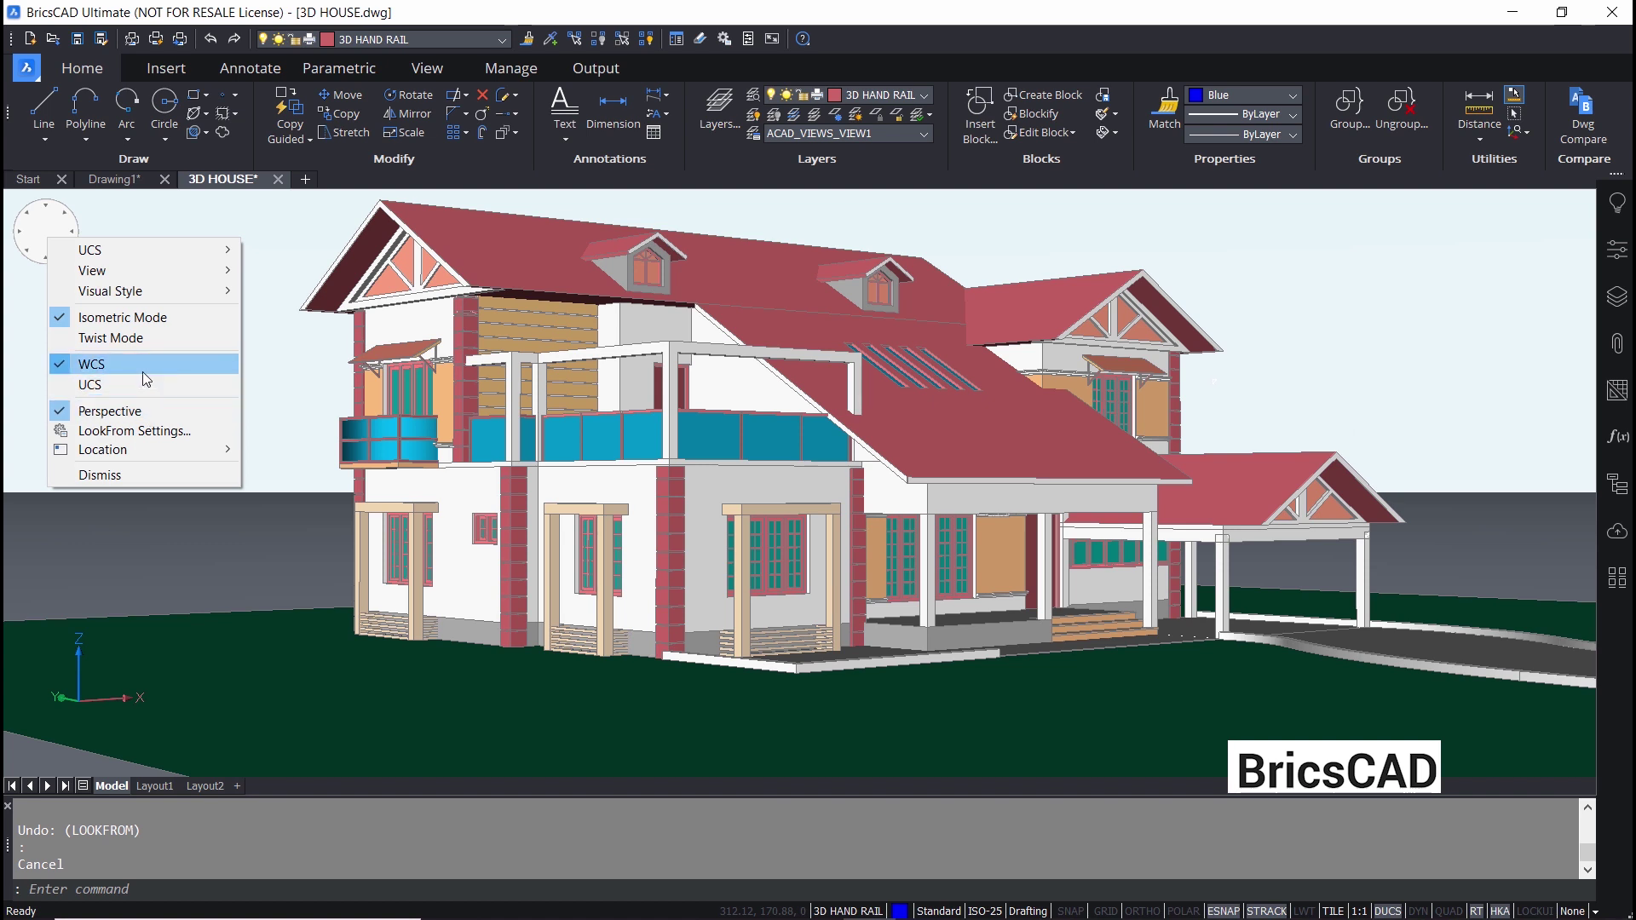
left_click(146, 474)
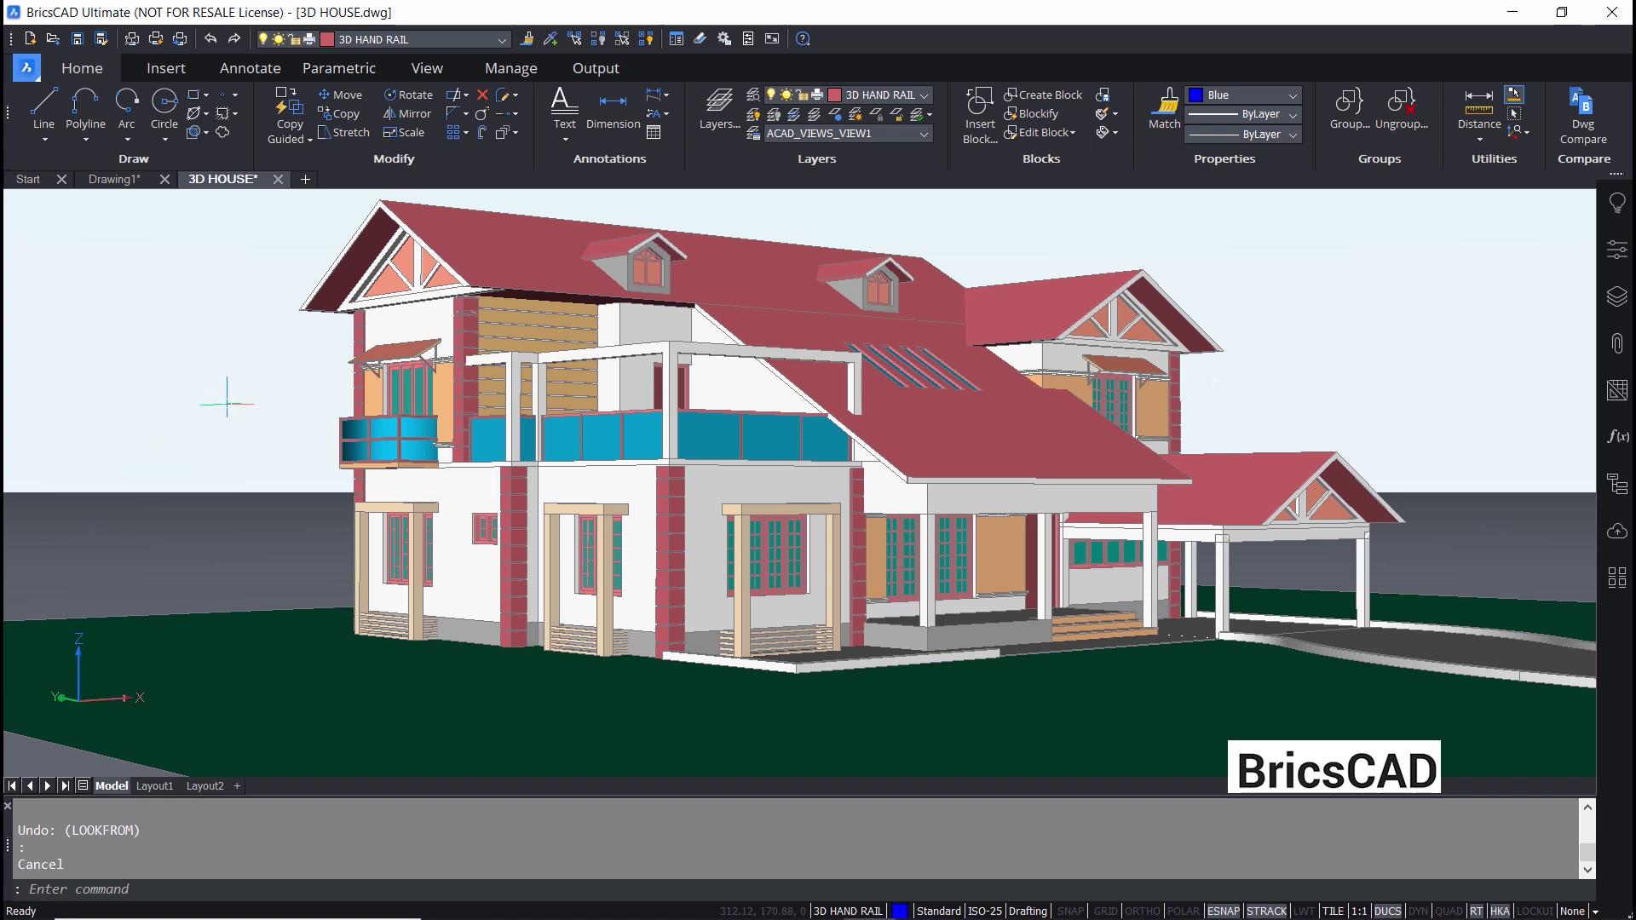
key("Return")
key("Return")
key("Return")
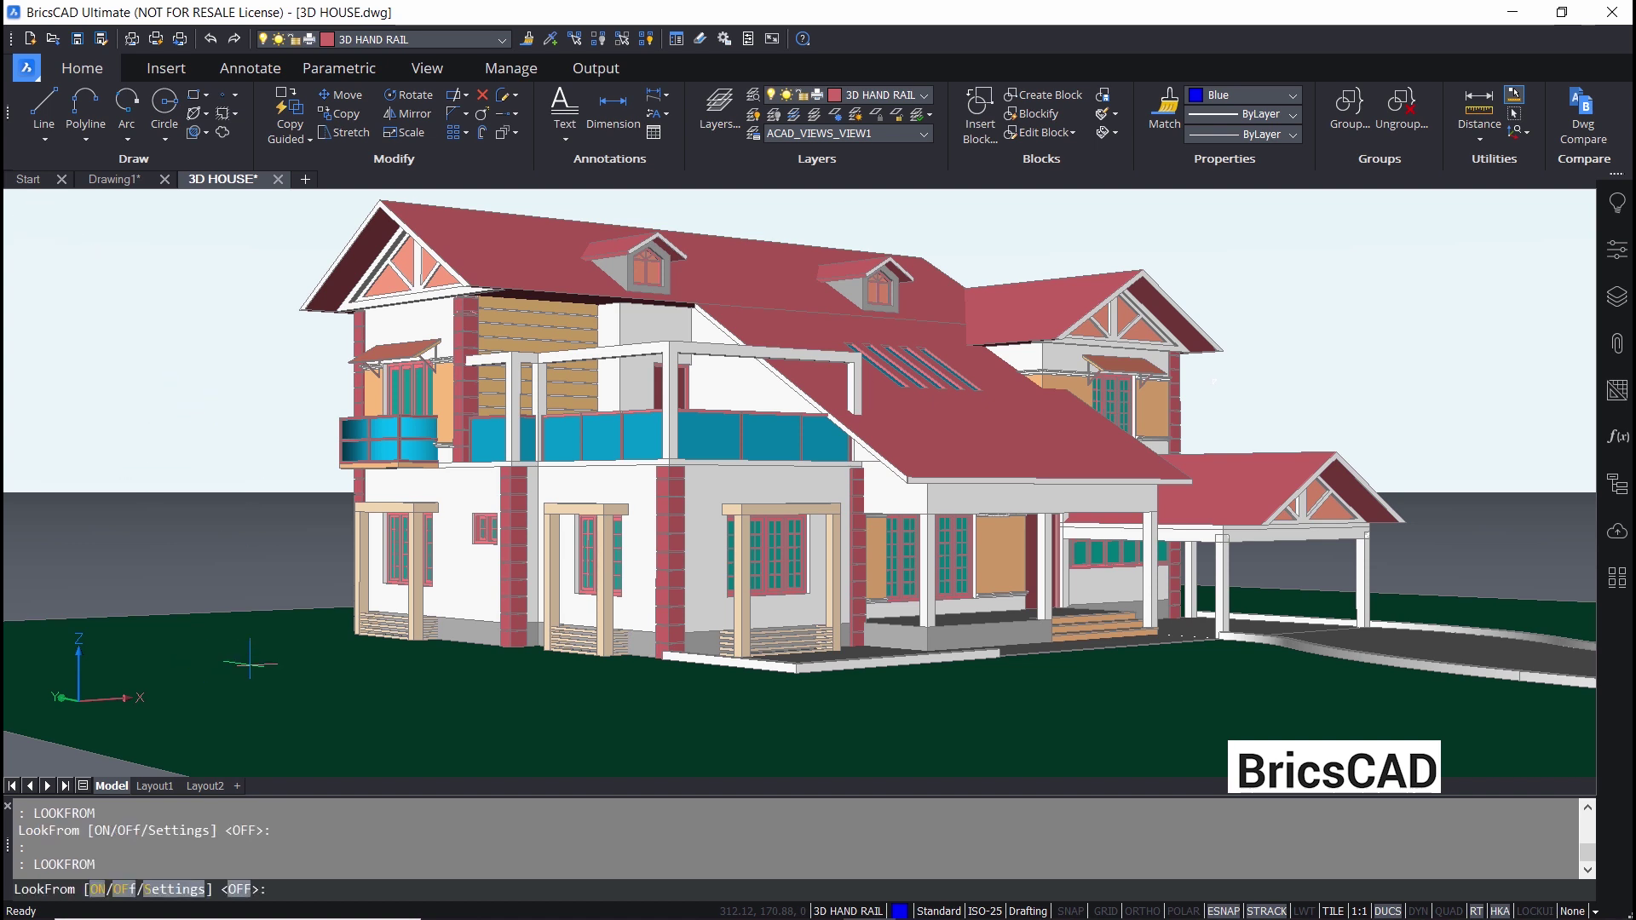
left_click(97, 889)
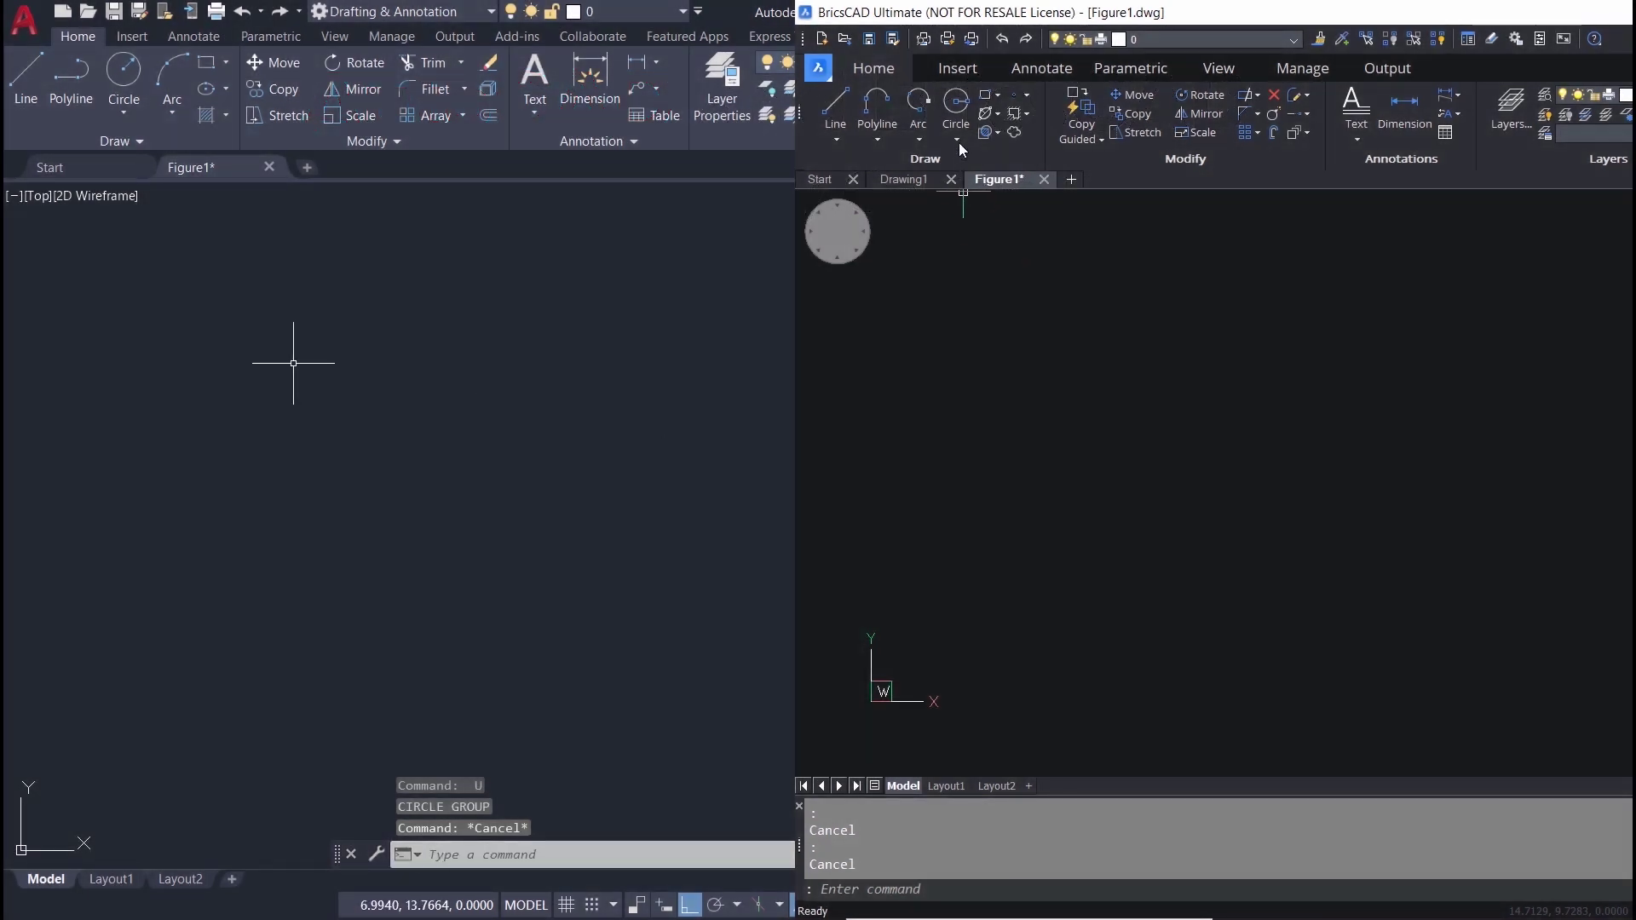
Step: Draw a circle with a diameter of 1.5 by center and diameter in both the AutoCAD and BricsCAD drawings
left_click(958, 141)
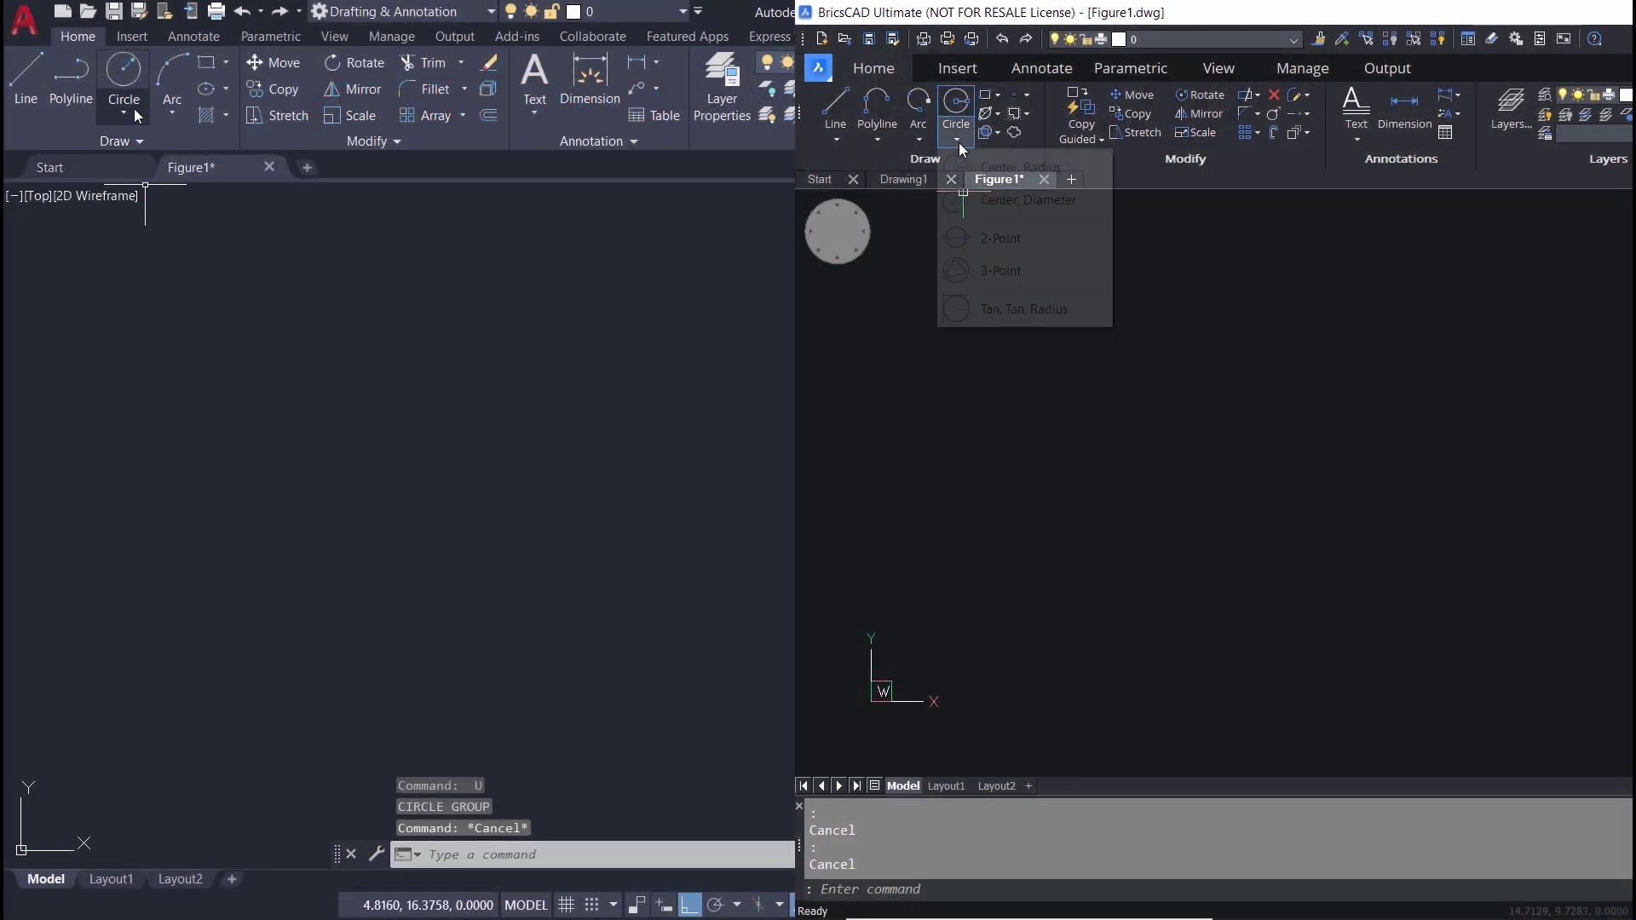
left_click(136, 115)
left_click(1023, 199)
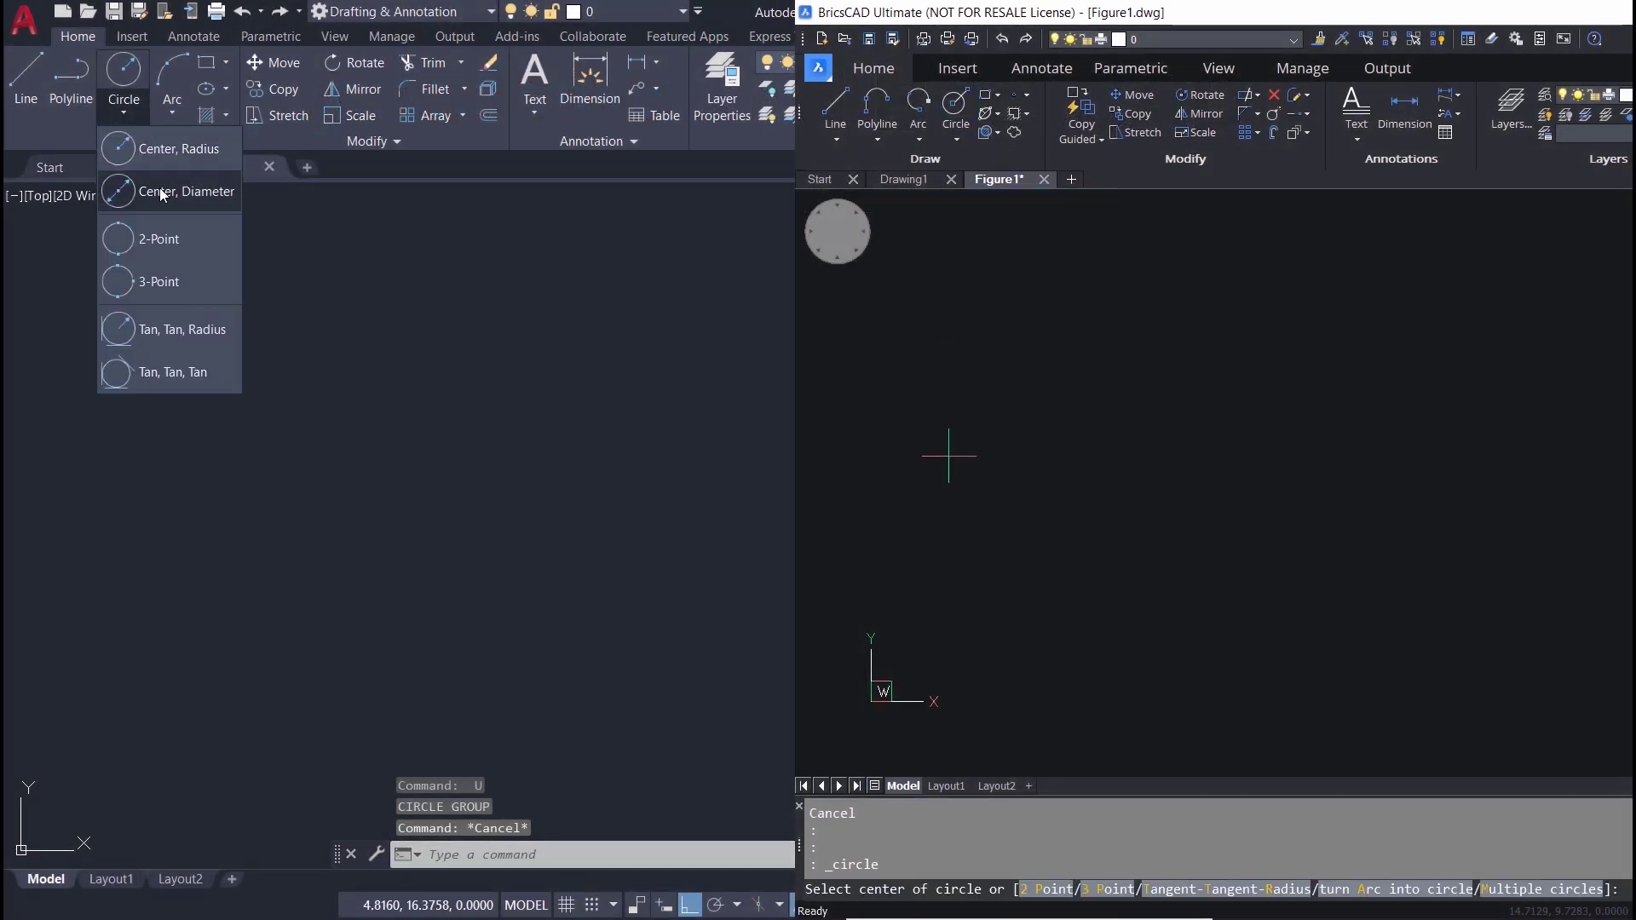
left_click(160, 189)
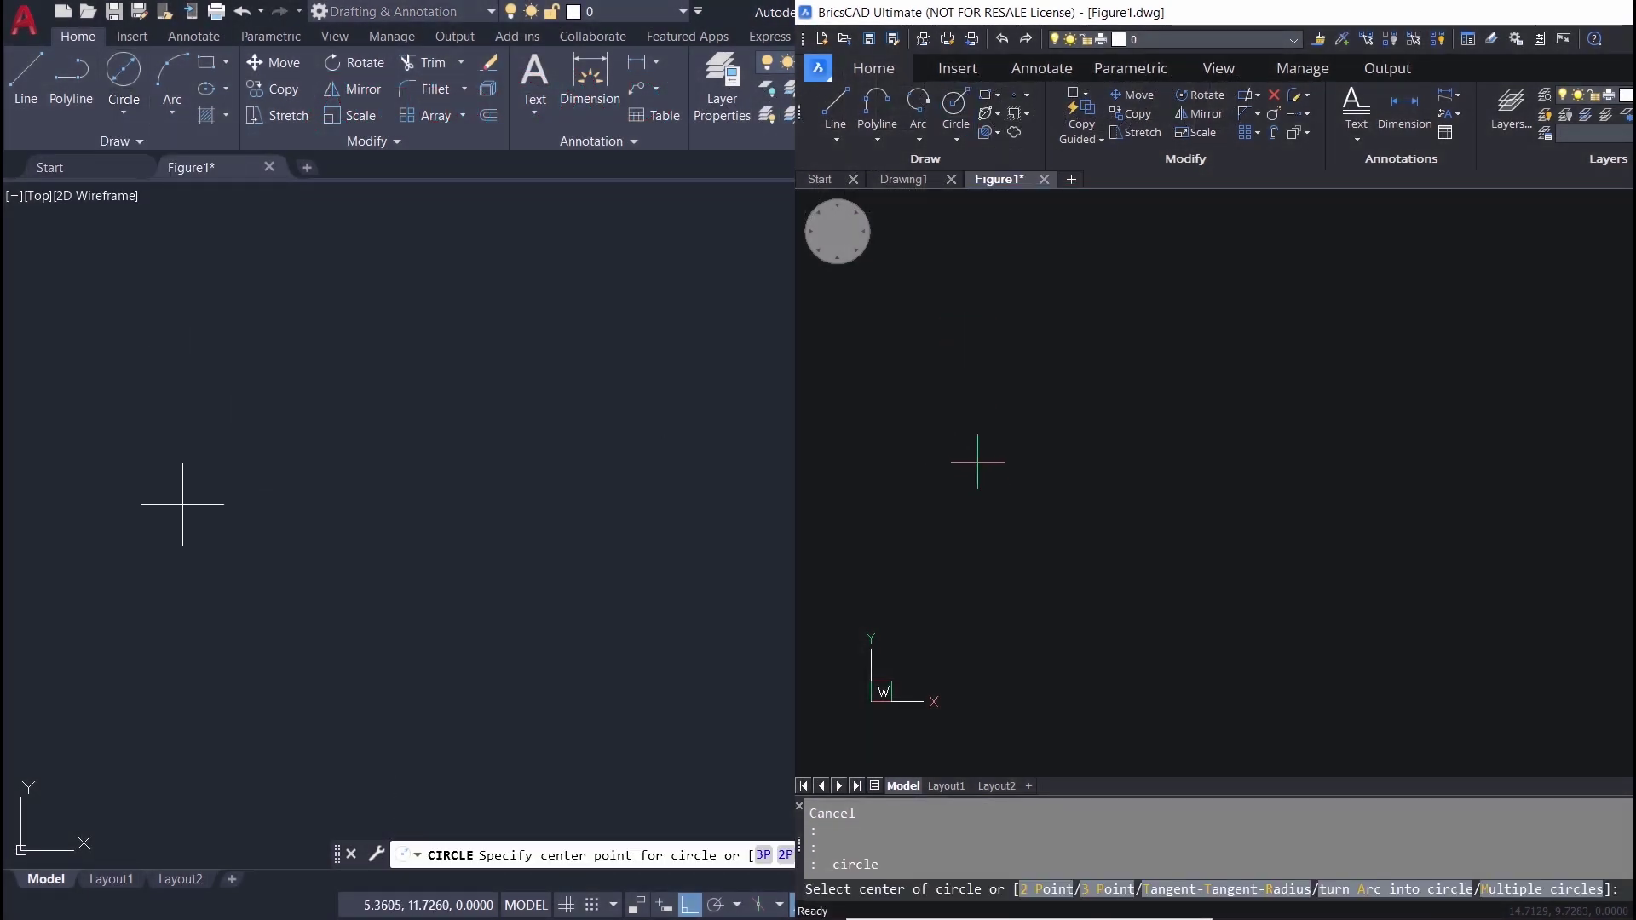
left_click(977, 462)
left_click(178, 500)
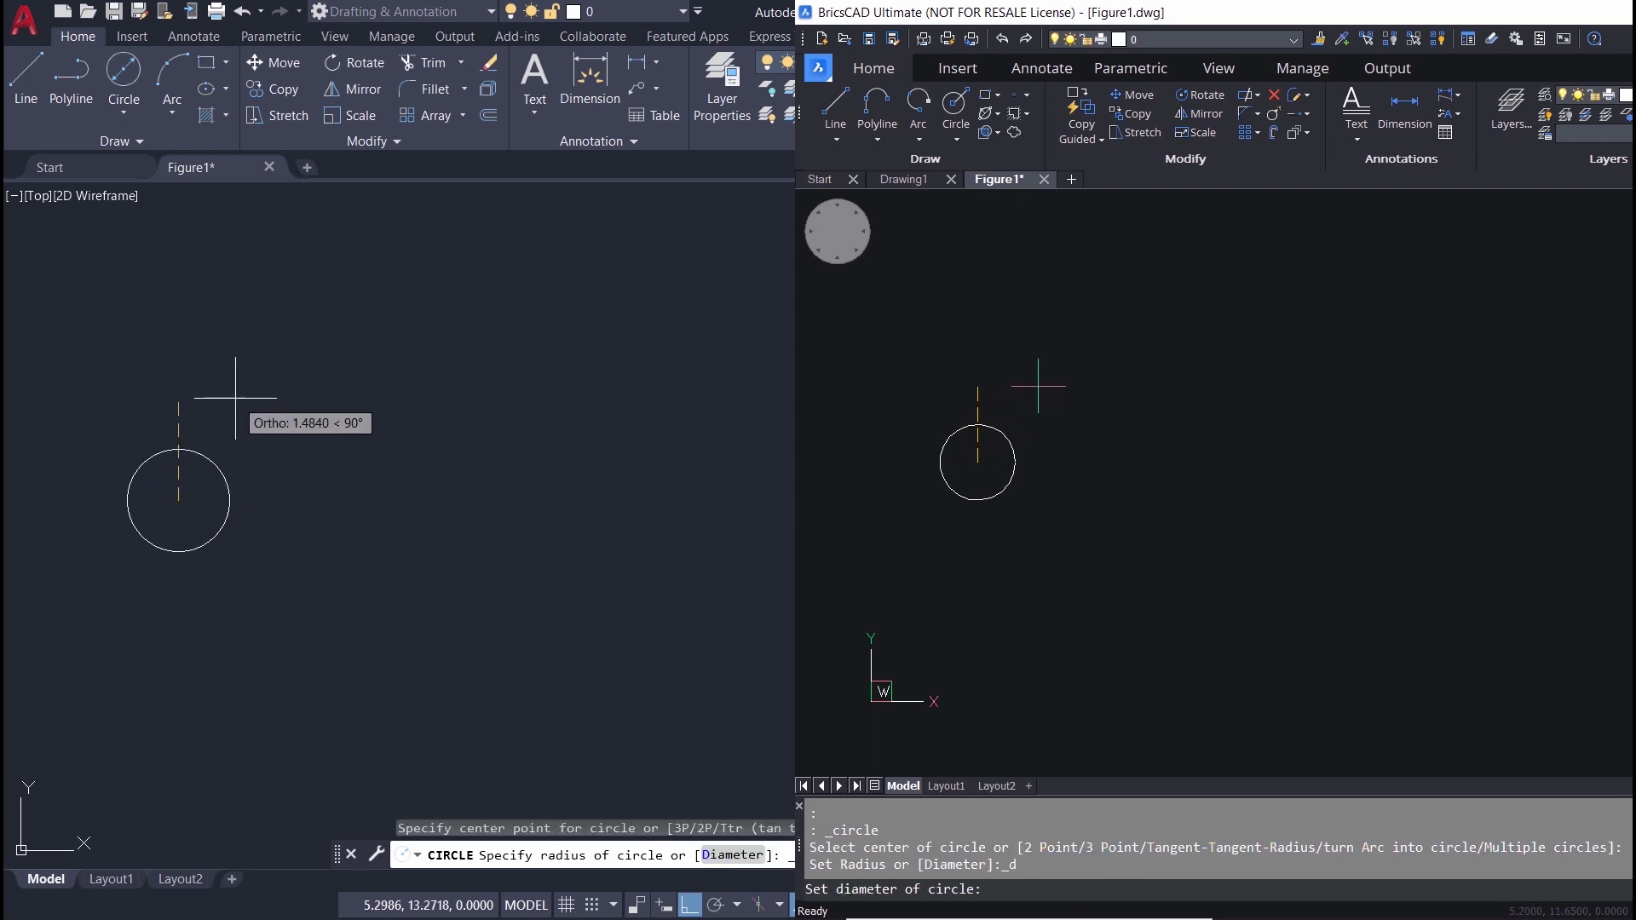
type(".5")
key("Return")
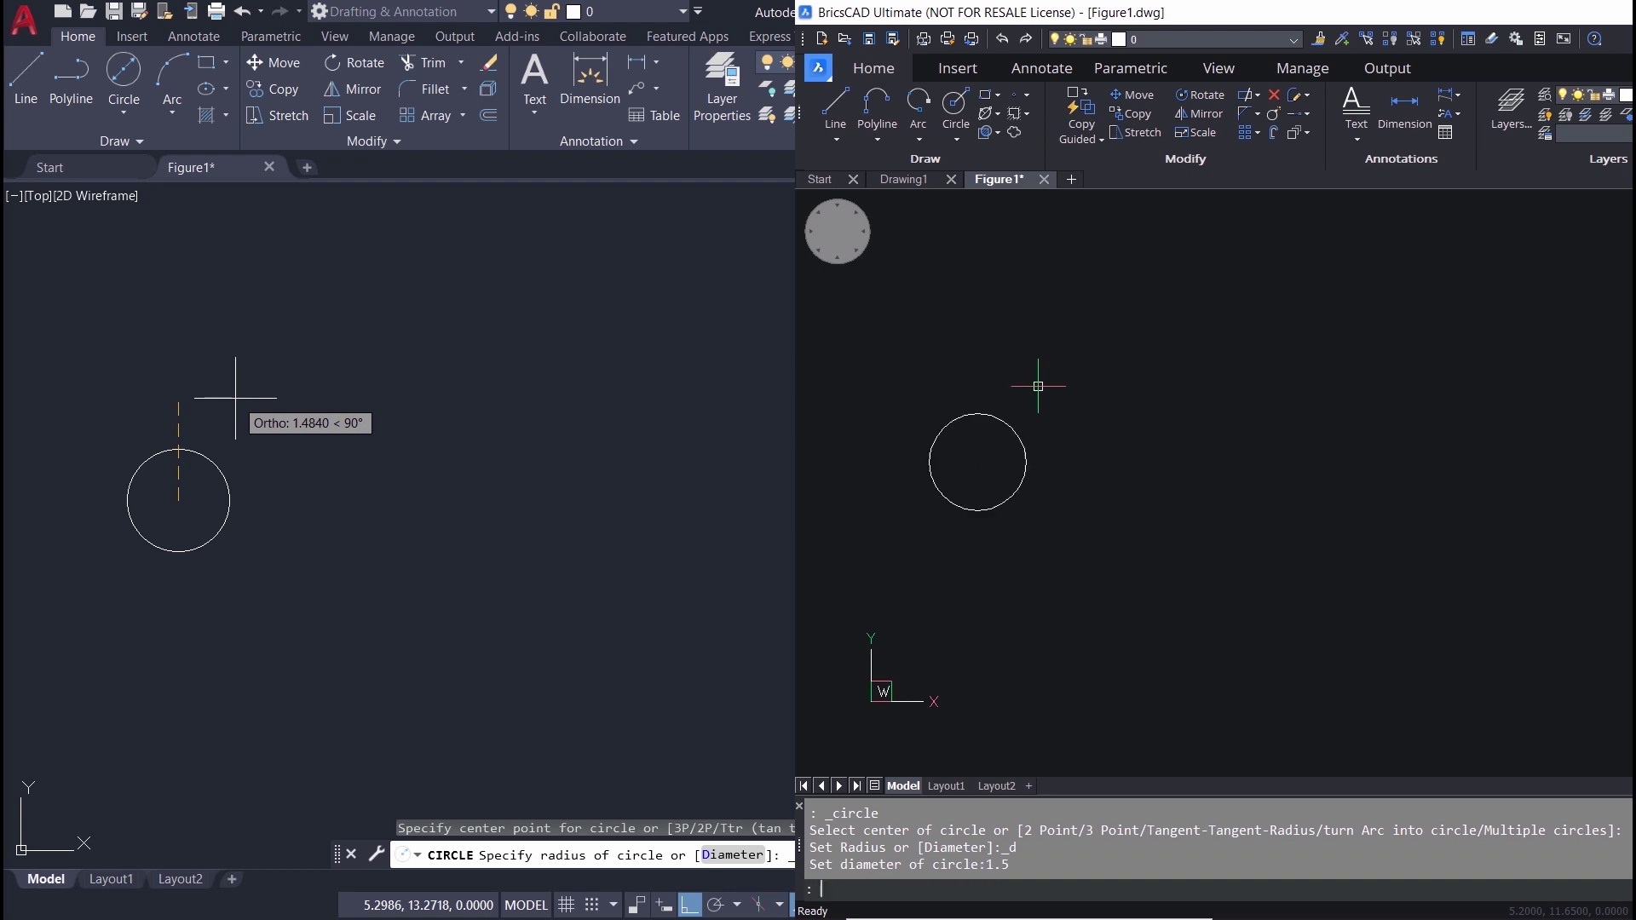
left_click(235, 398)
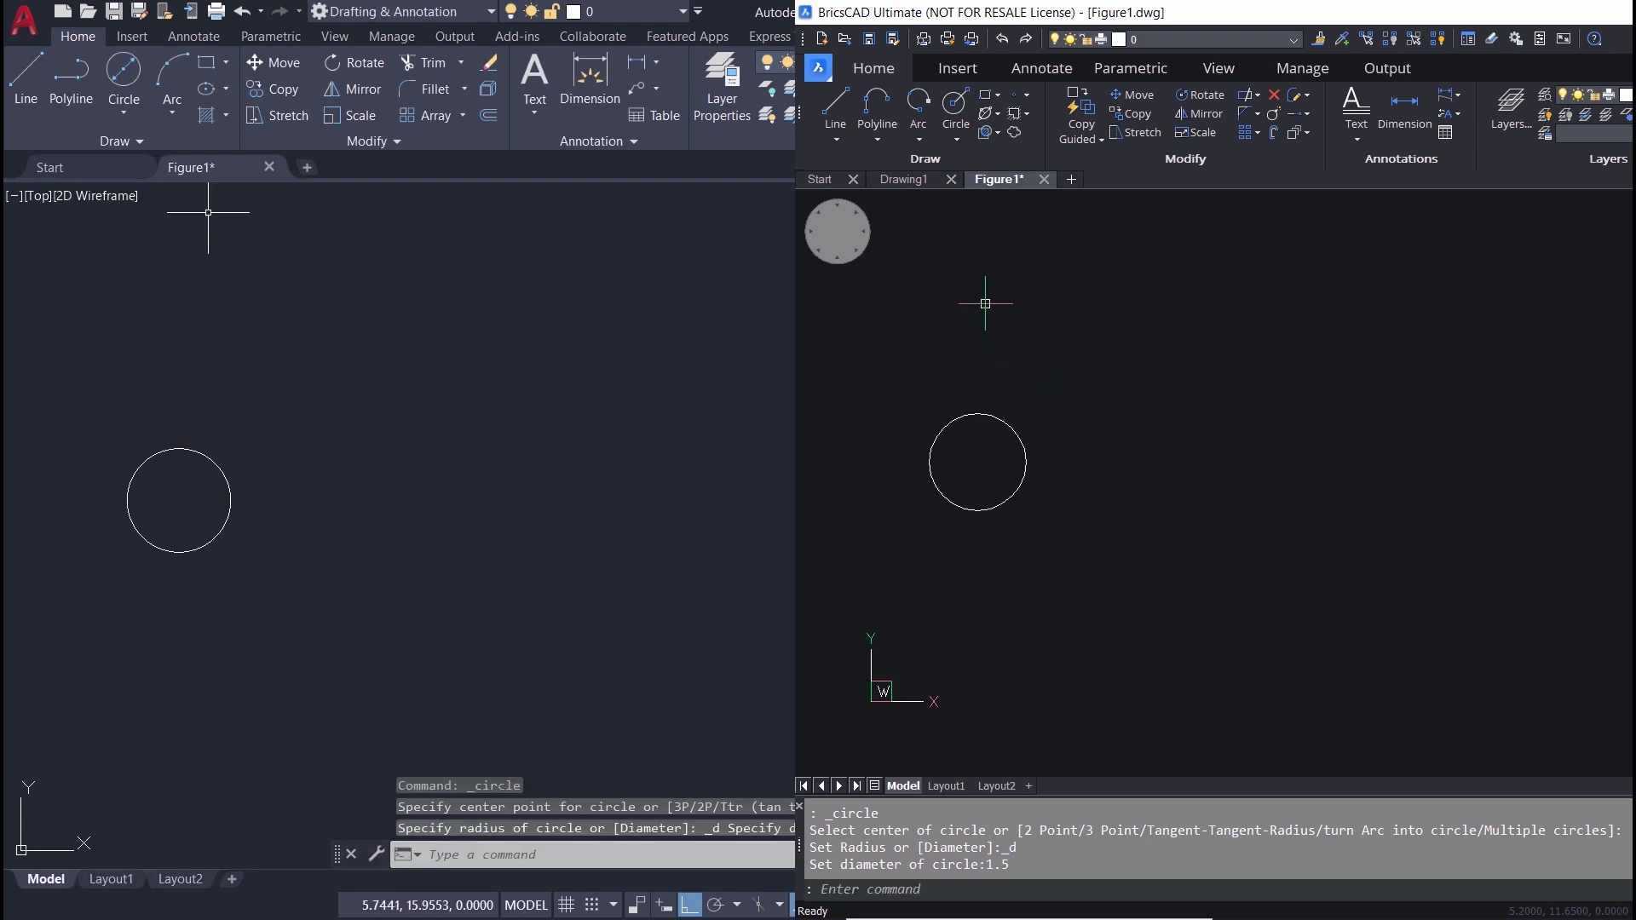
Step: Draw a concentric circle with a radius of 1.5 around the existing circle's center in both drawings
left_click(118, 114)
left_click(957, 139)
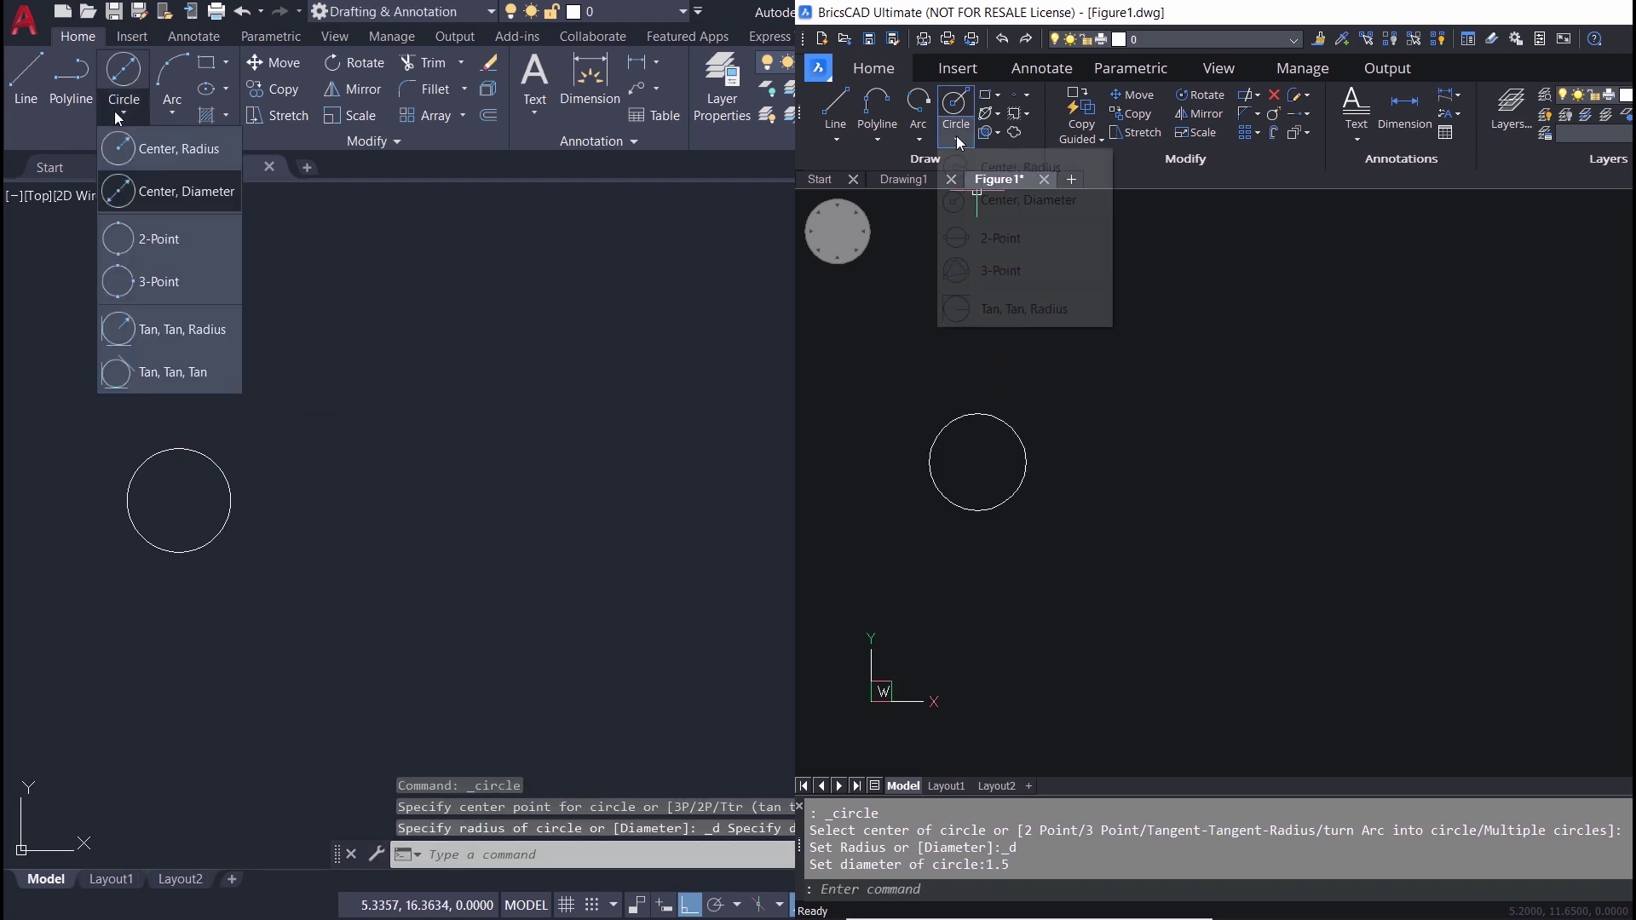
left_click(156, 149)
left_click(1033, 170)
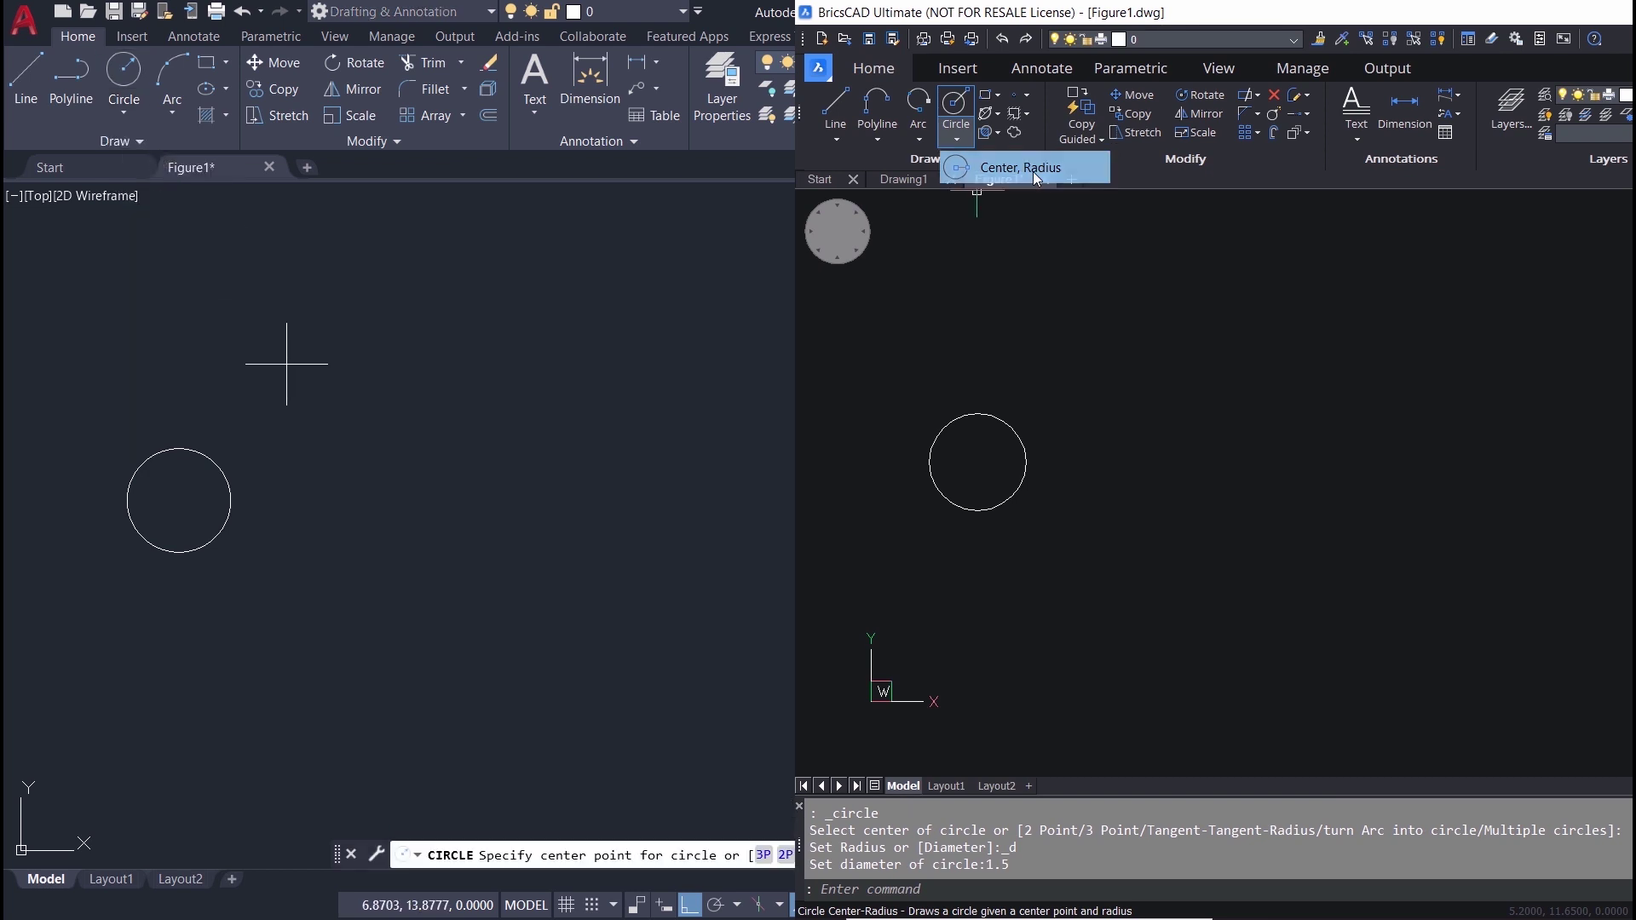
left_click(978, 461)
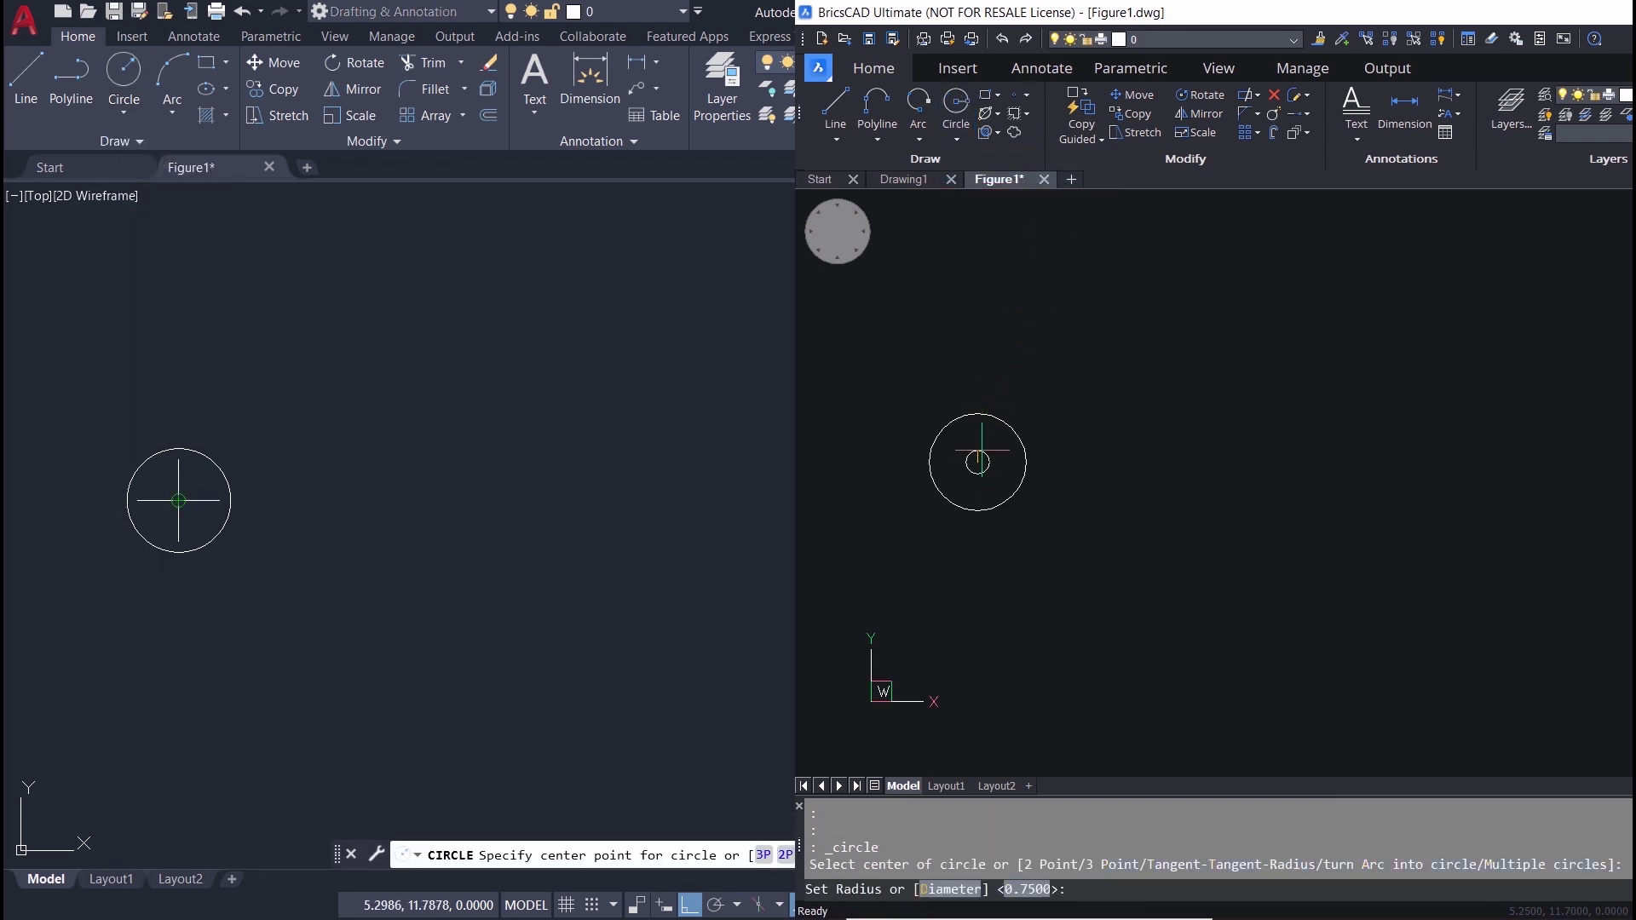
left_click(178, 500)
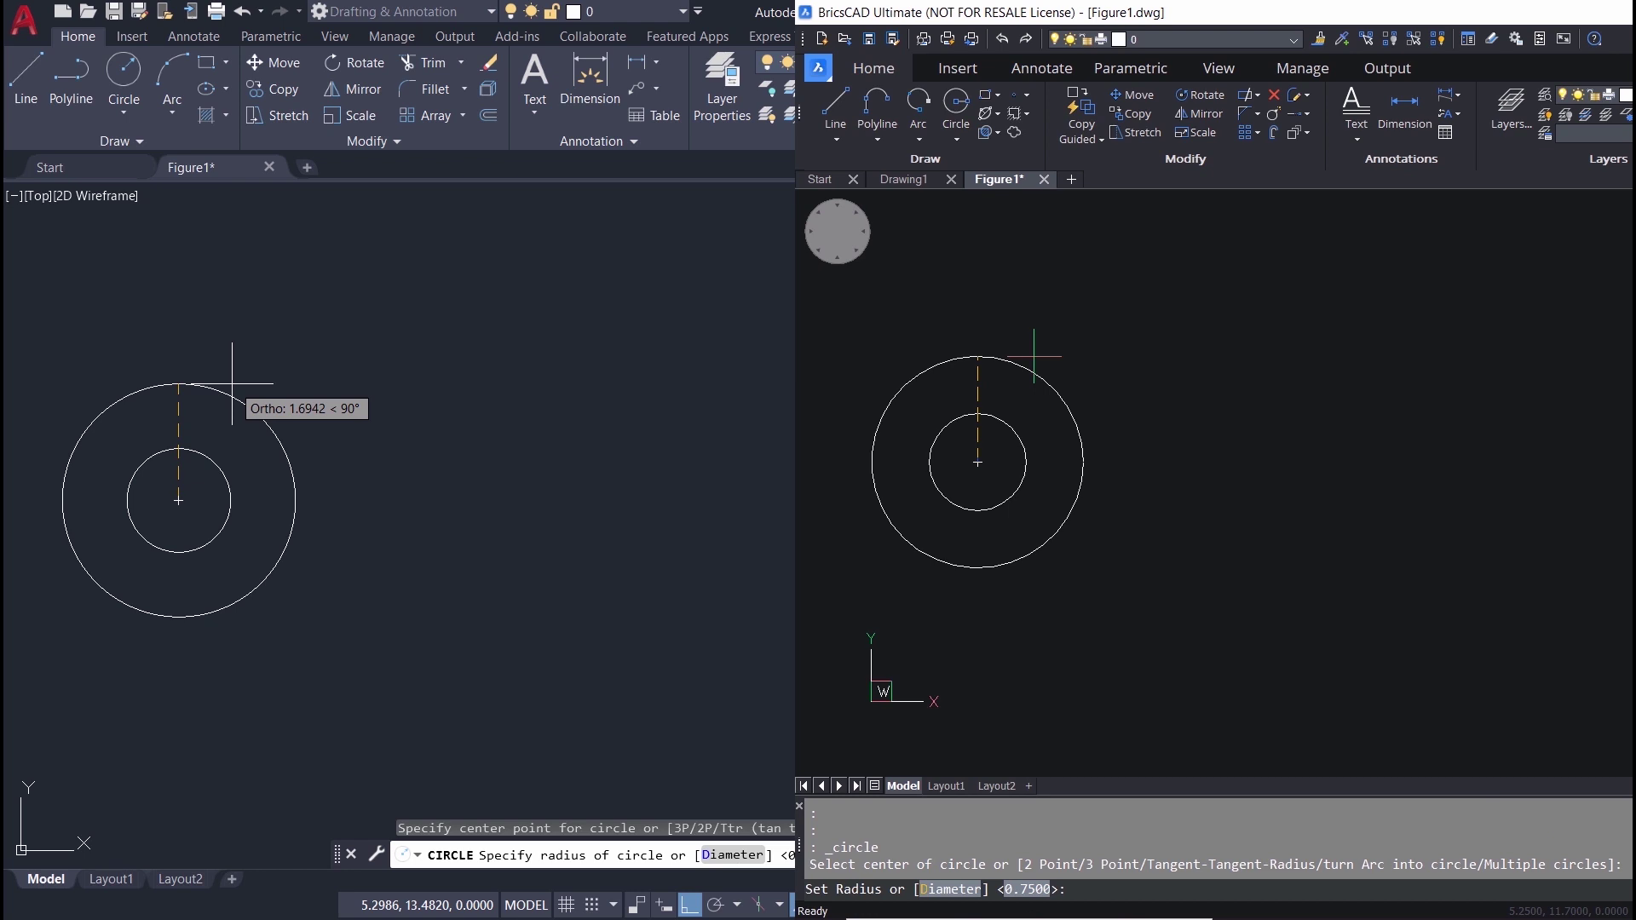
key("Return")
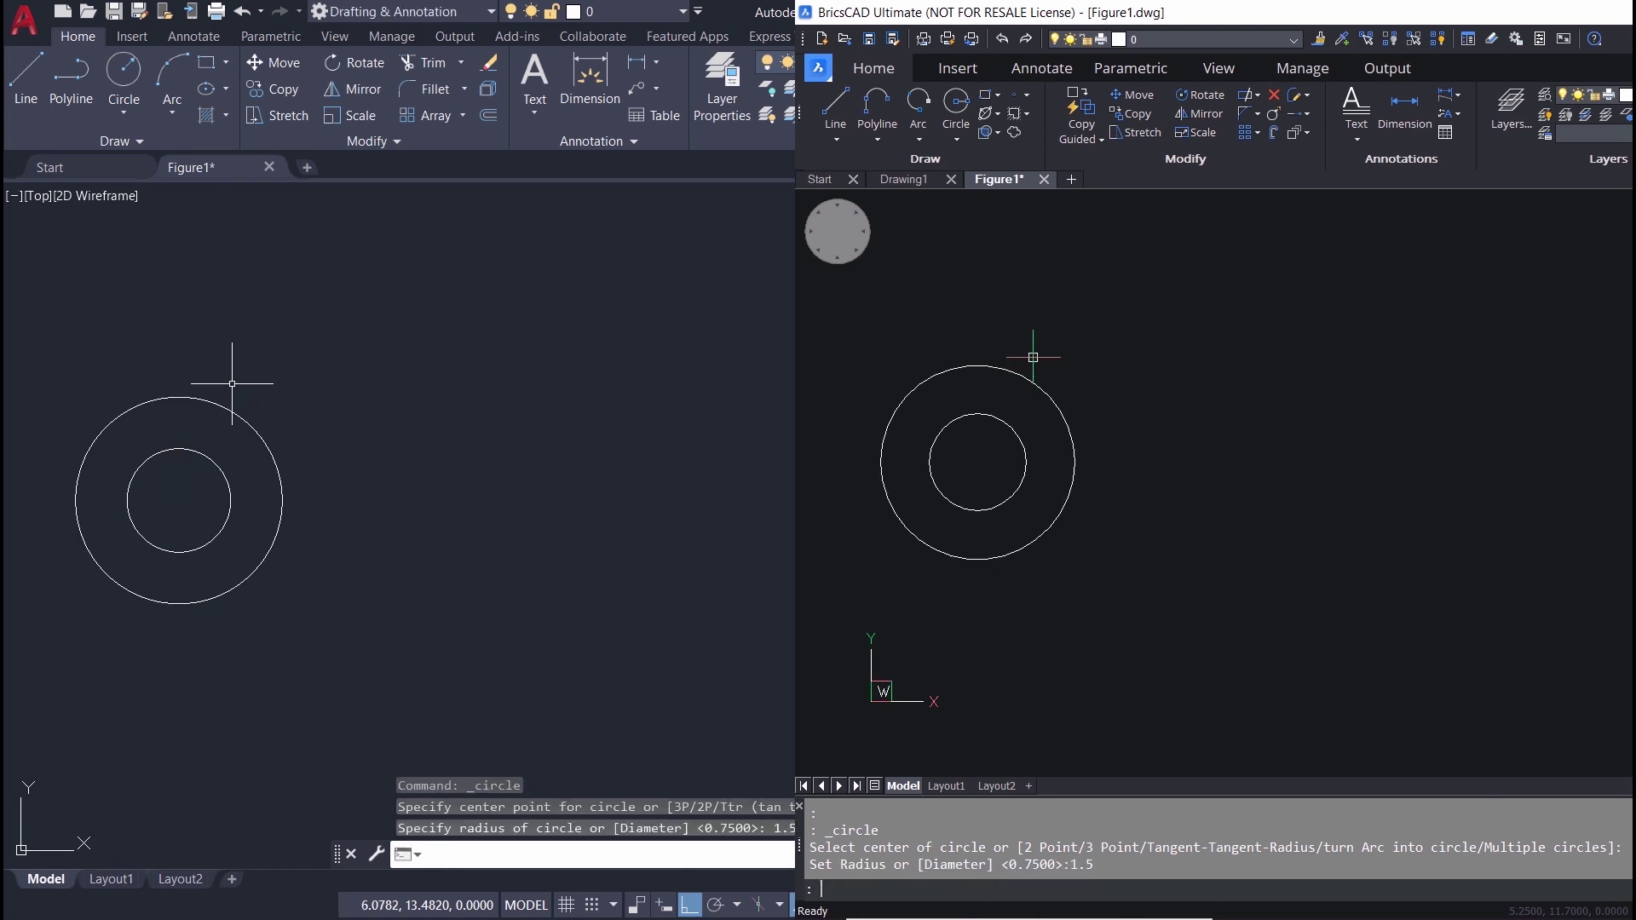
Step: Copy the two concentric circles 6 units horizontally to the right from their common center in both drawings
left_click(278, 91)
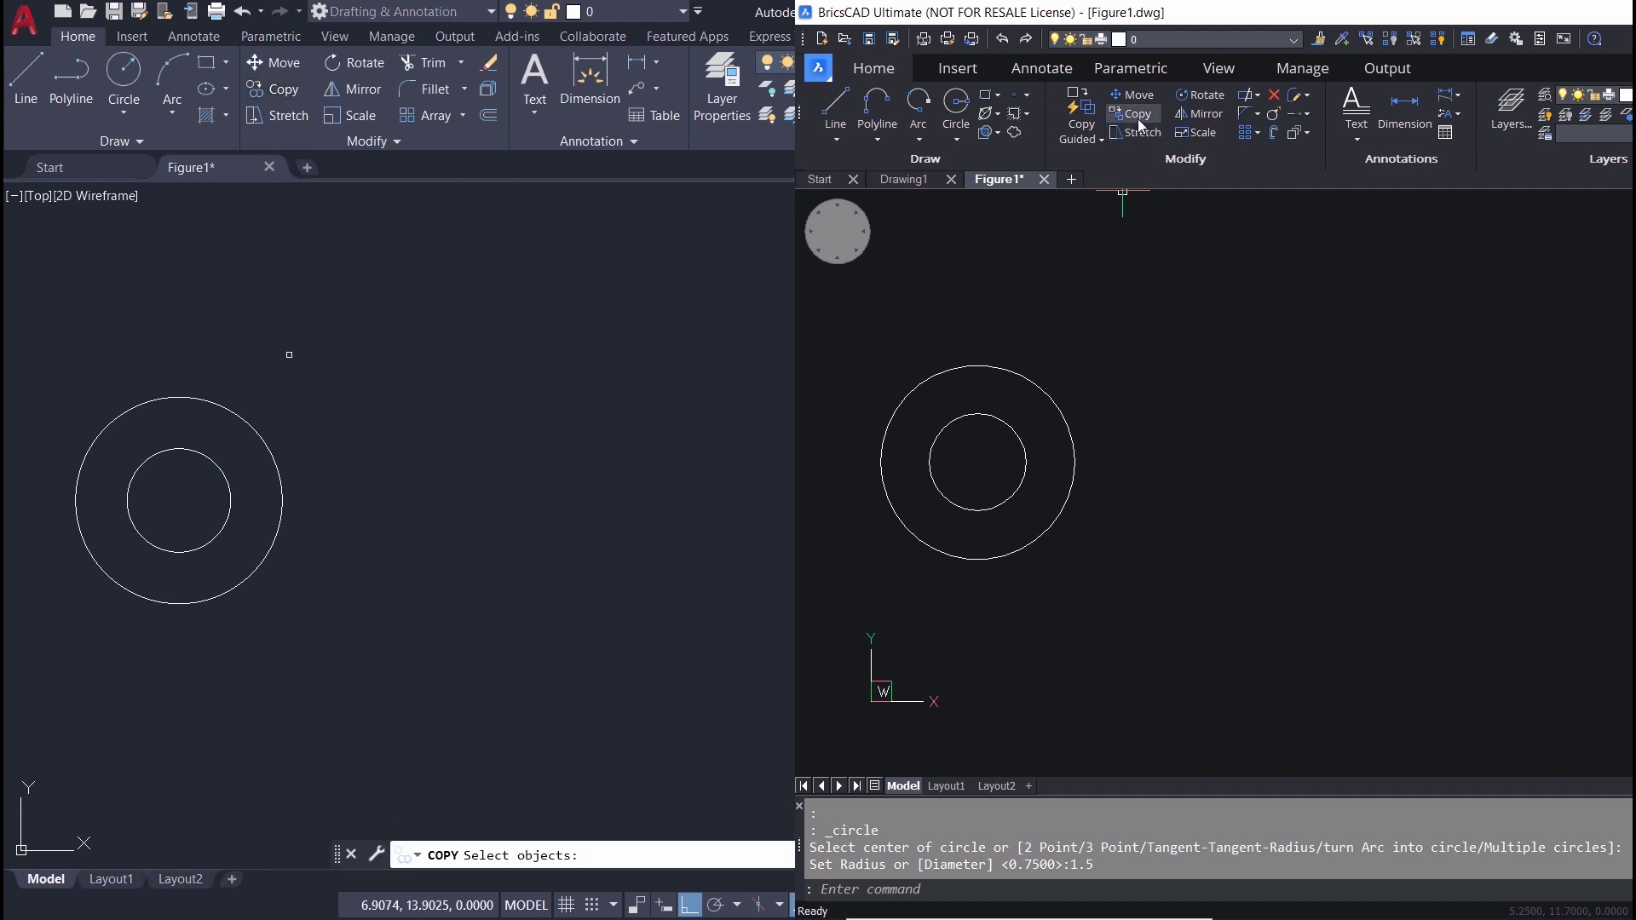
left_click(1137, 115)
left_click(304, 375)
left_click(193, 543)
left_click(1107, 326)
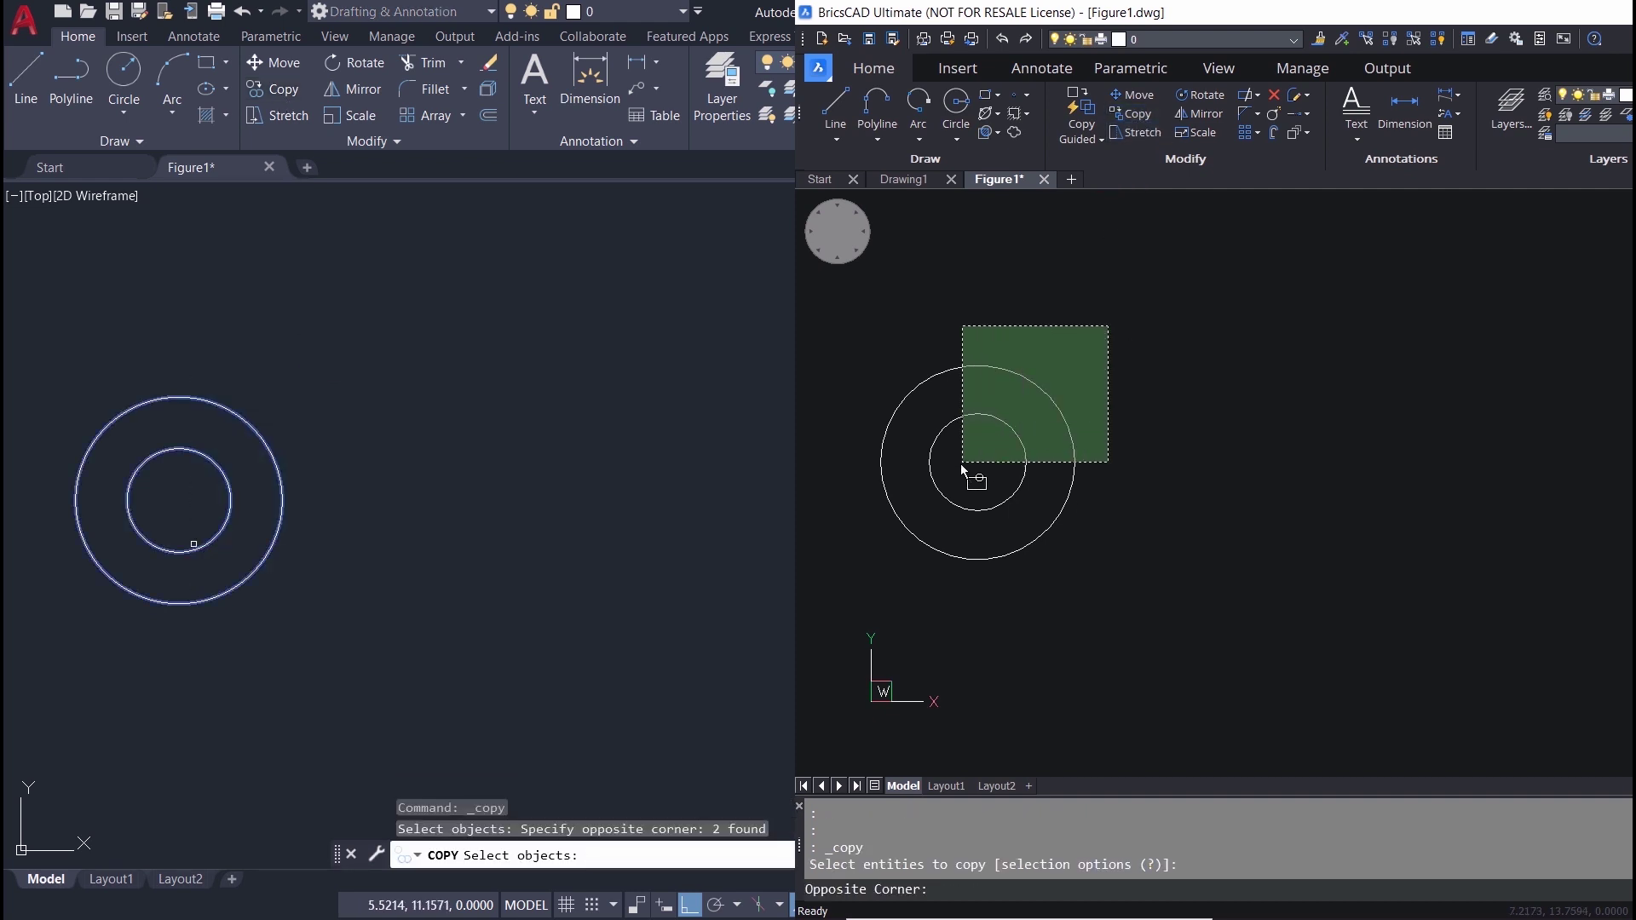
left_click(961, 466)
key("Return")
key("Return")
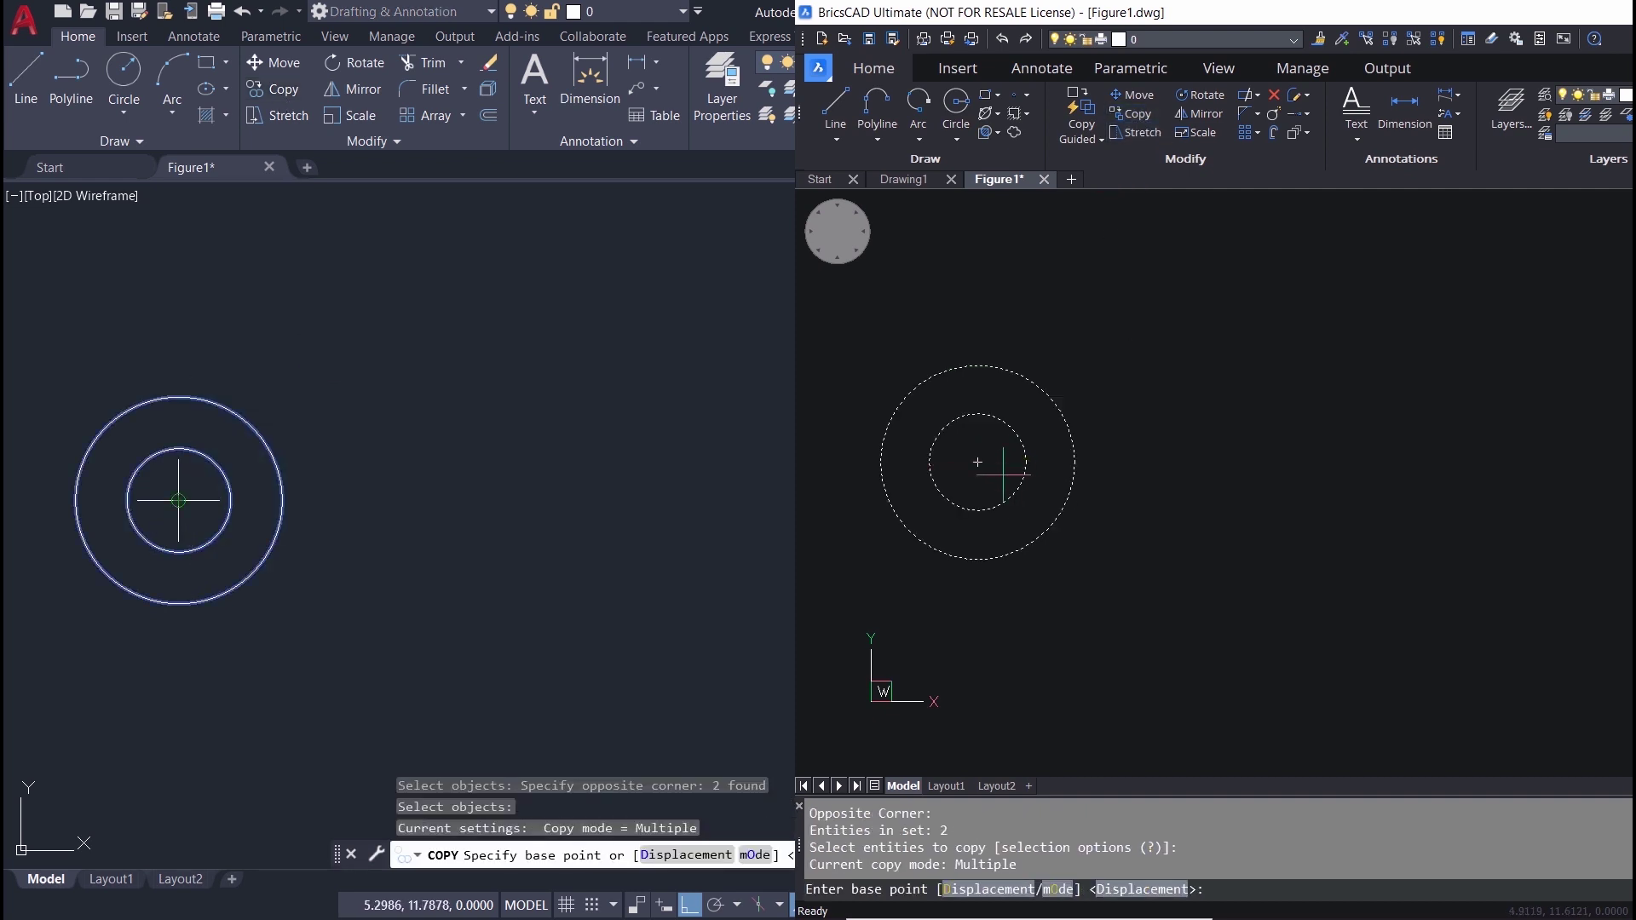
left_click(980, 465)
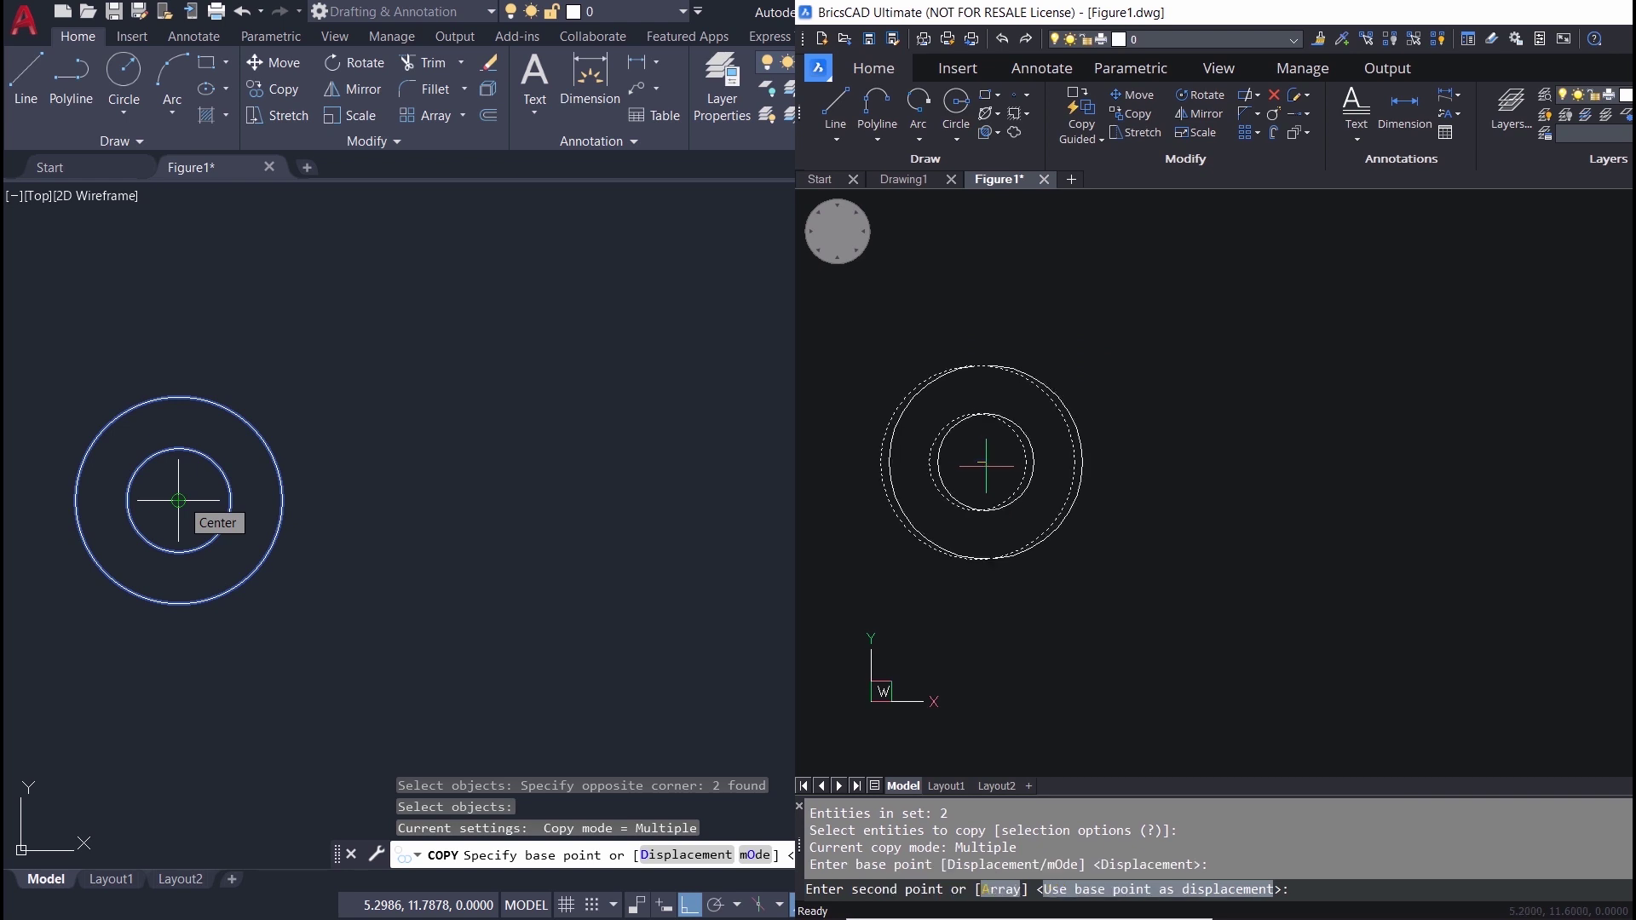
left_click(178, 501)
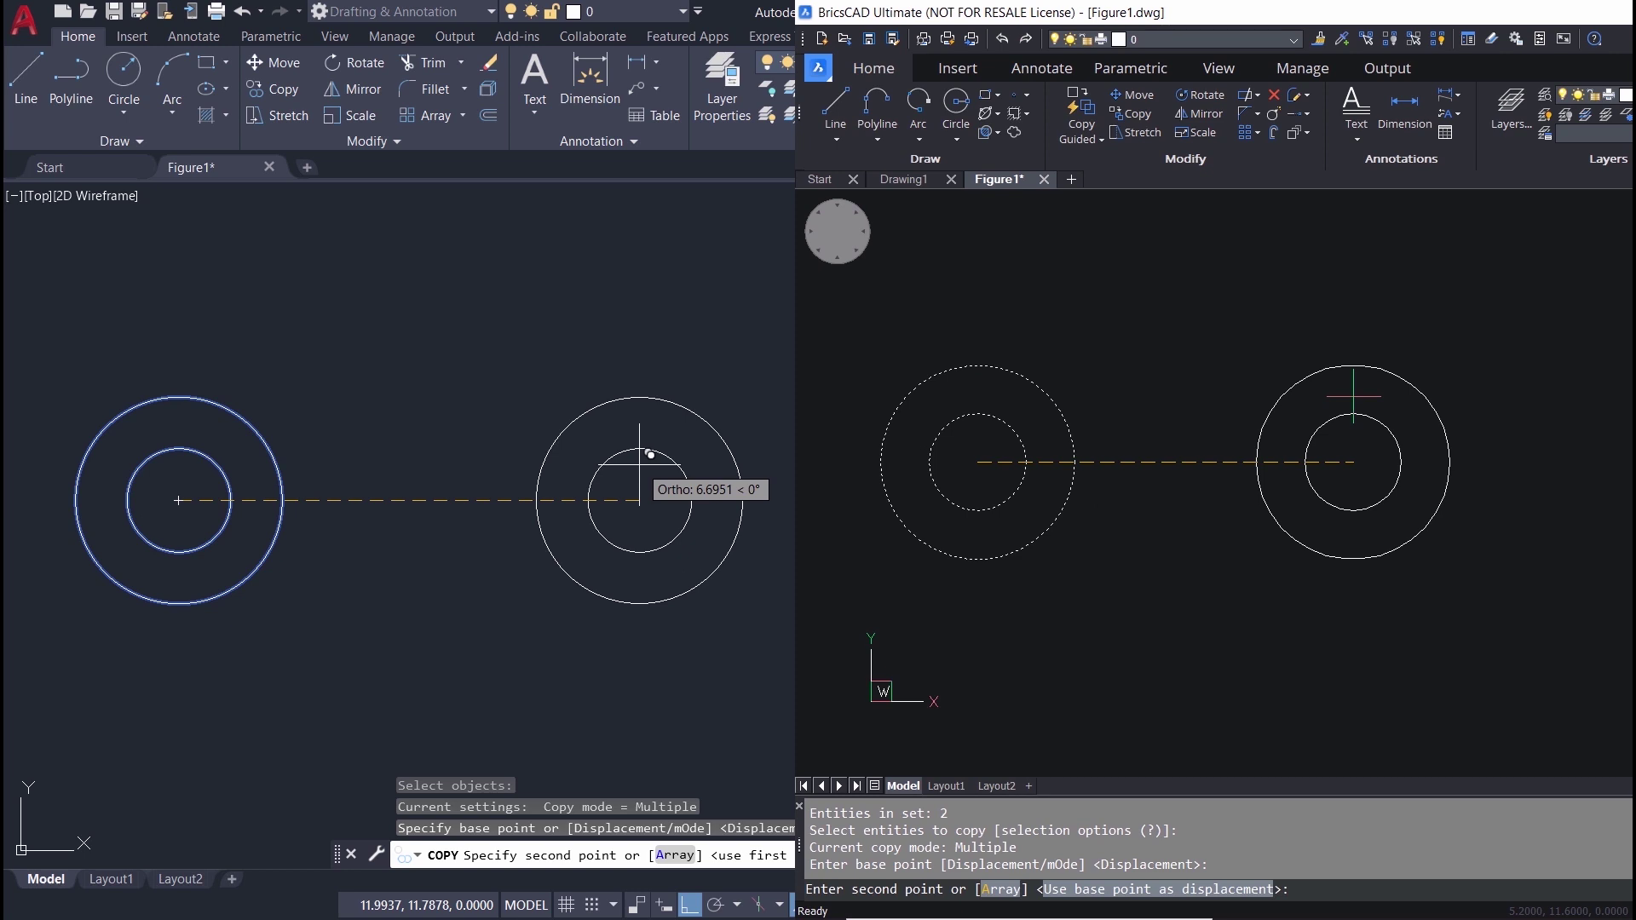
type("6")
key("Return")
type("6")
key("Return")
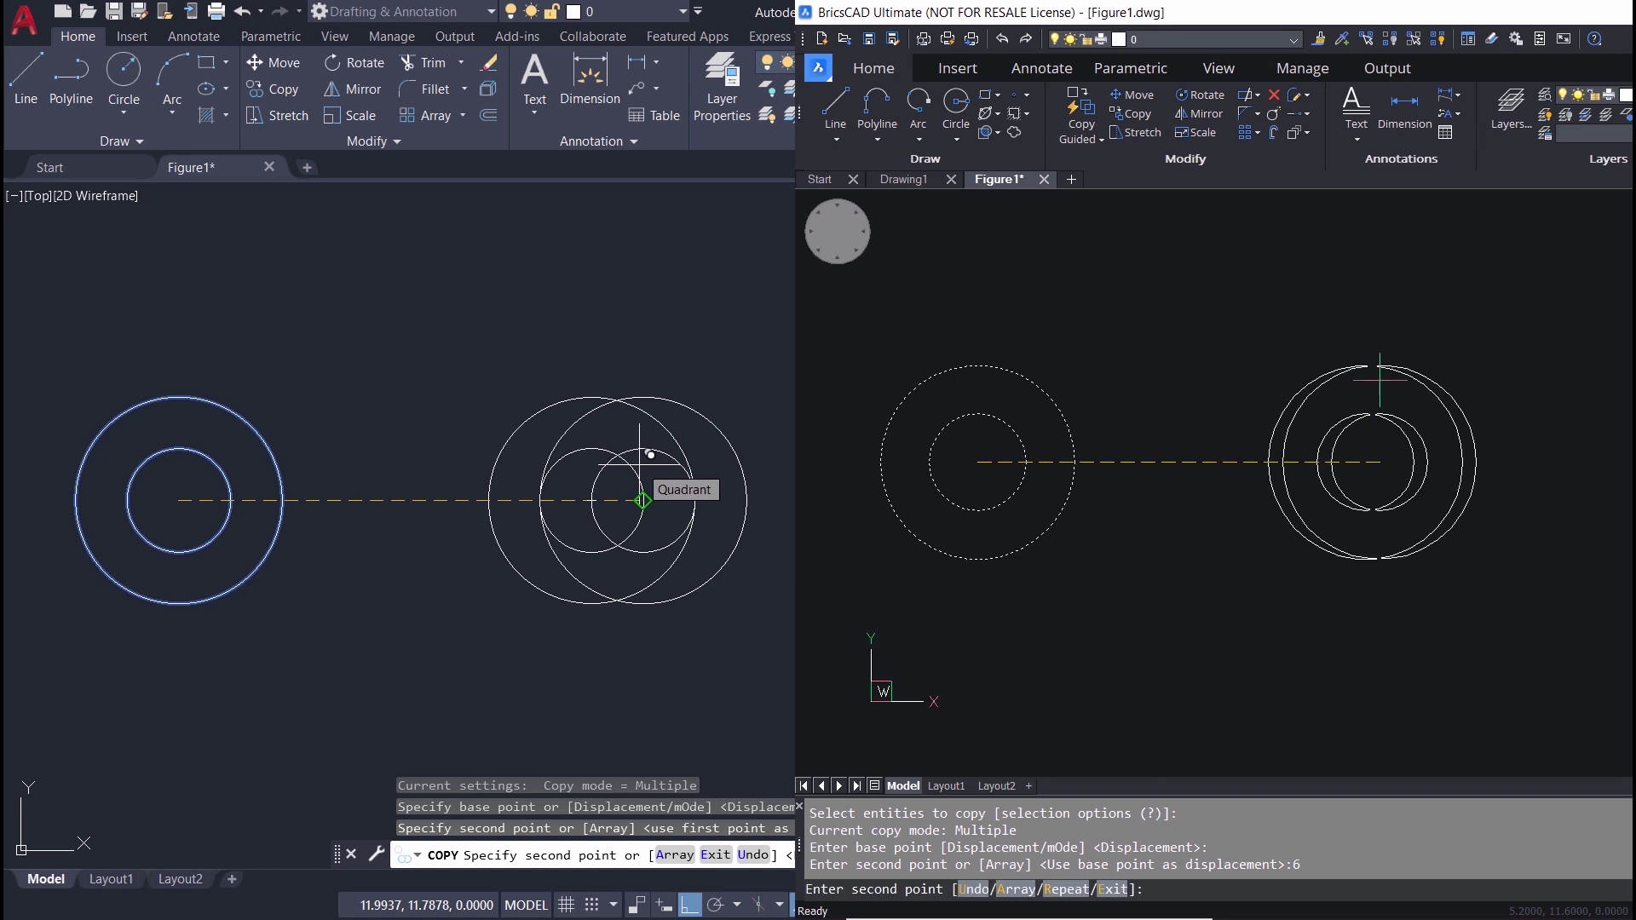
key("Return")
key("Return")
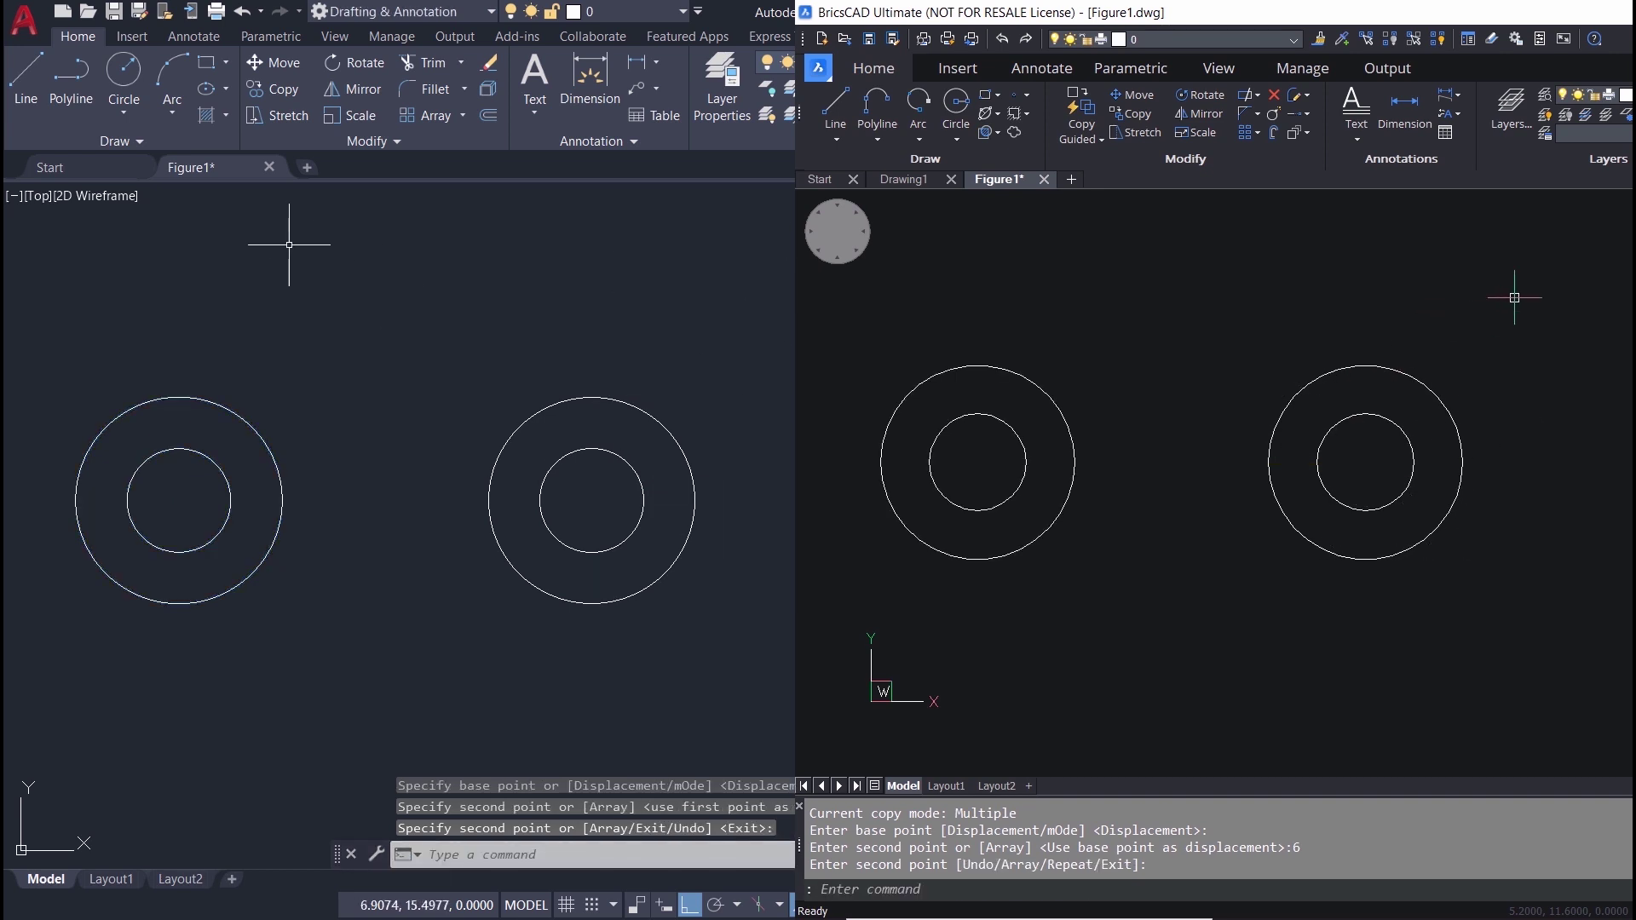
Step: Draw a horizontal line joining the top quadrants of the two outer circles in both drawings
left_click(35, 101)
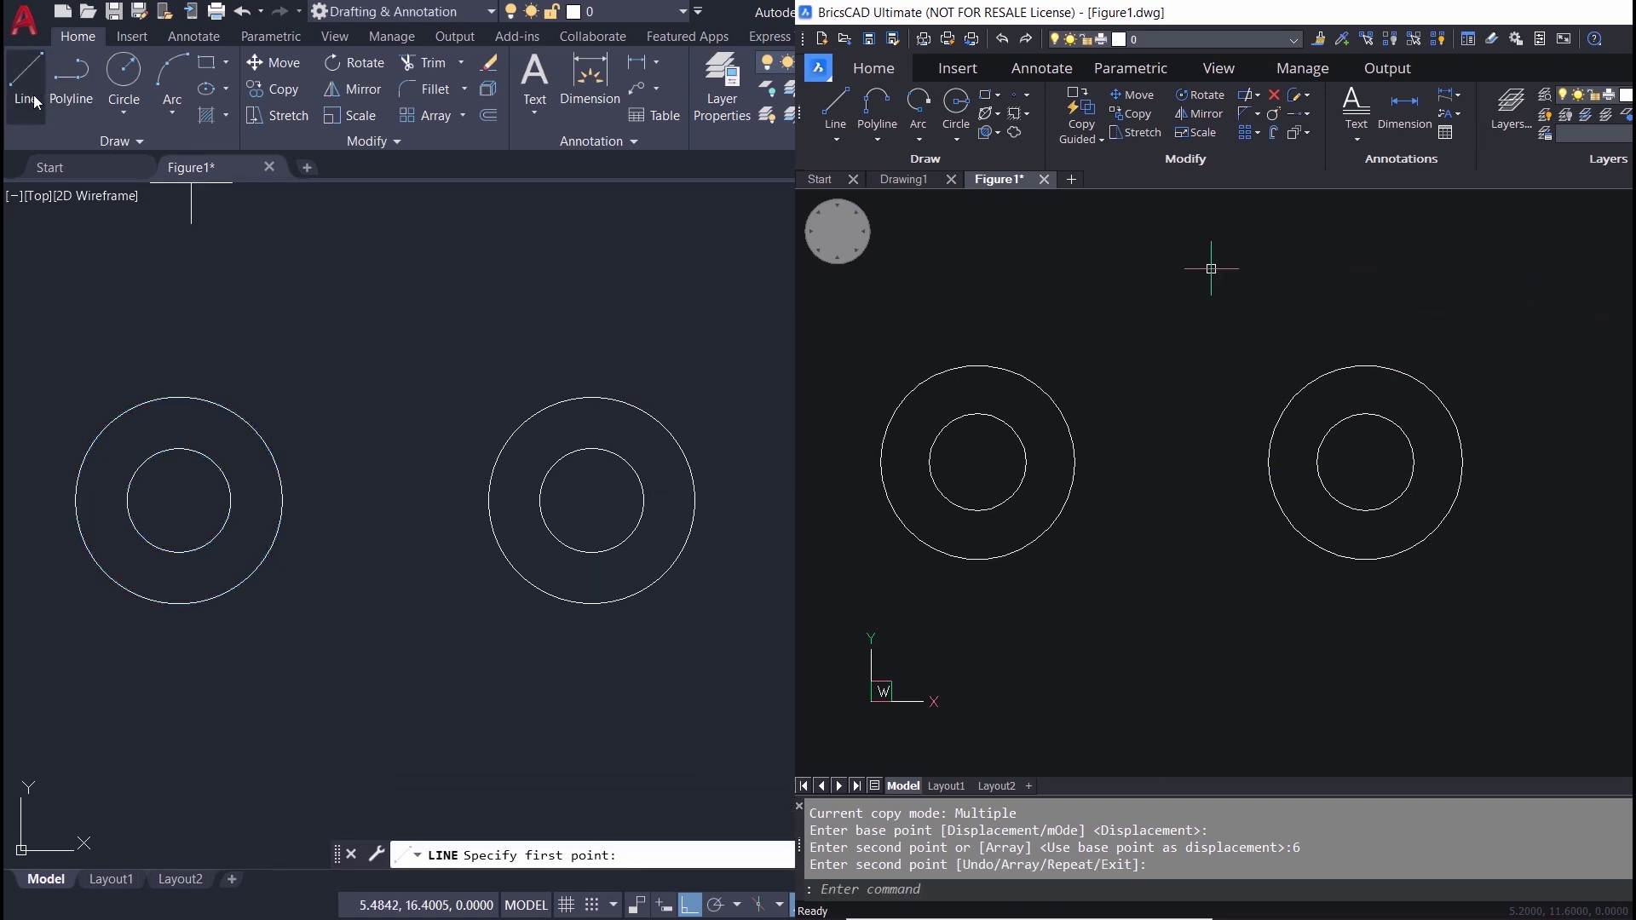
left_click(835, 104)
left_click(178, 397)
left_click(977, 366)
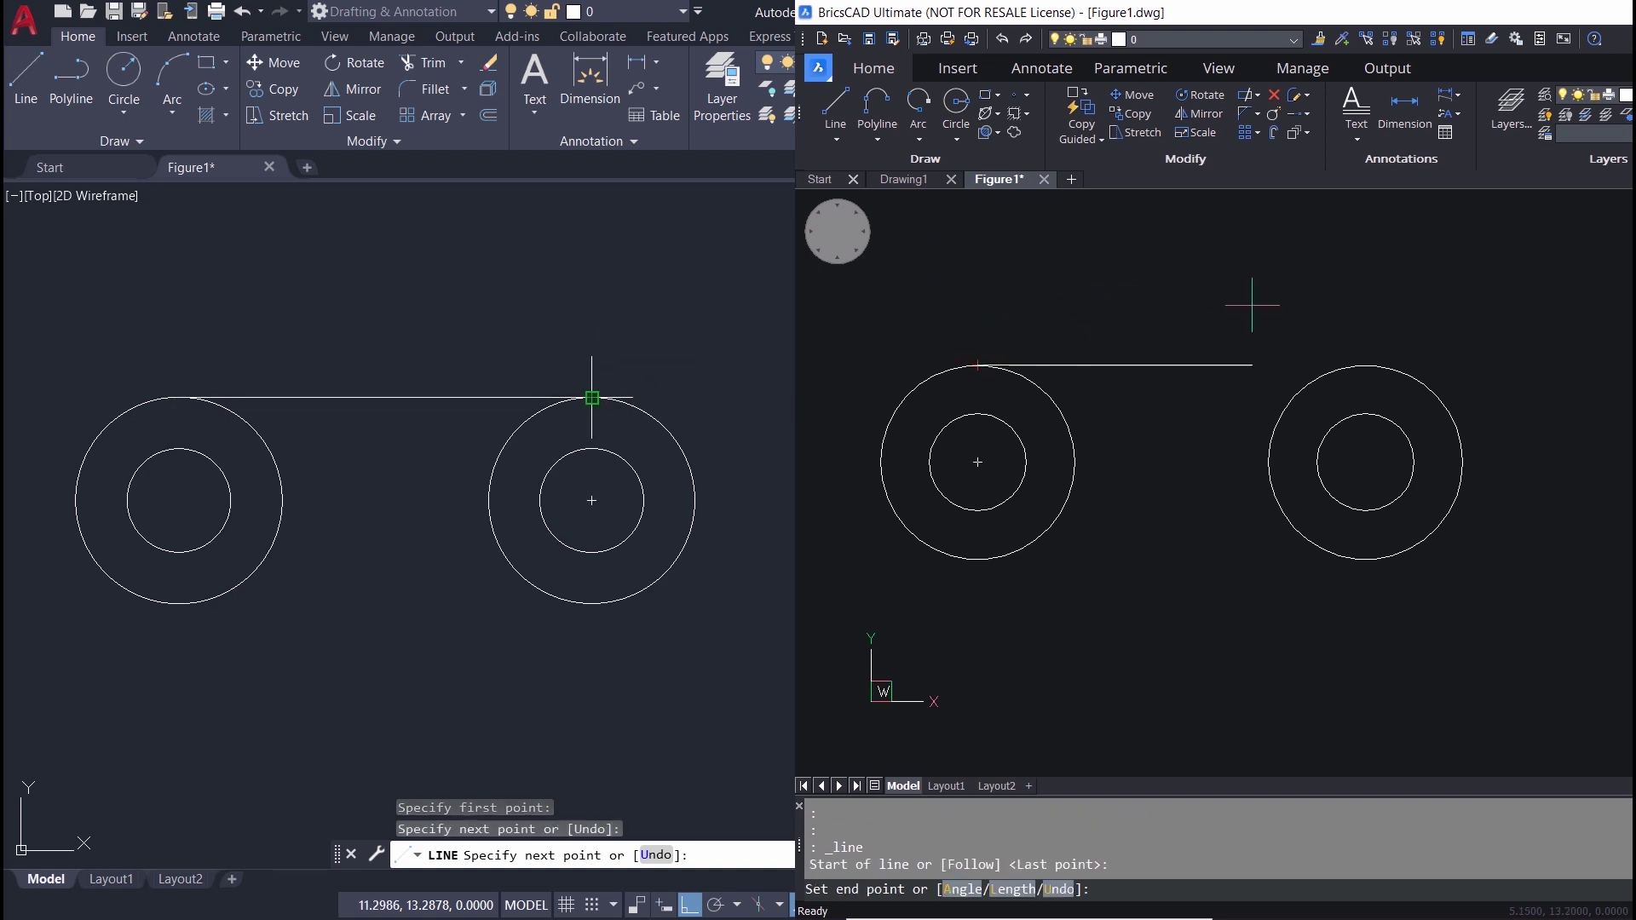
left_click(591, 397)
key("Return")
left_click(1365, 366)
key("Return")
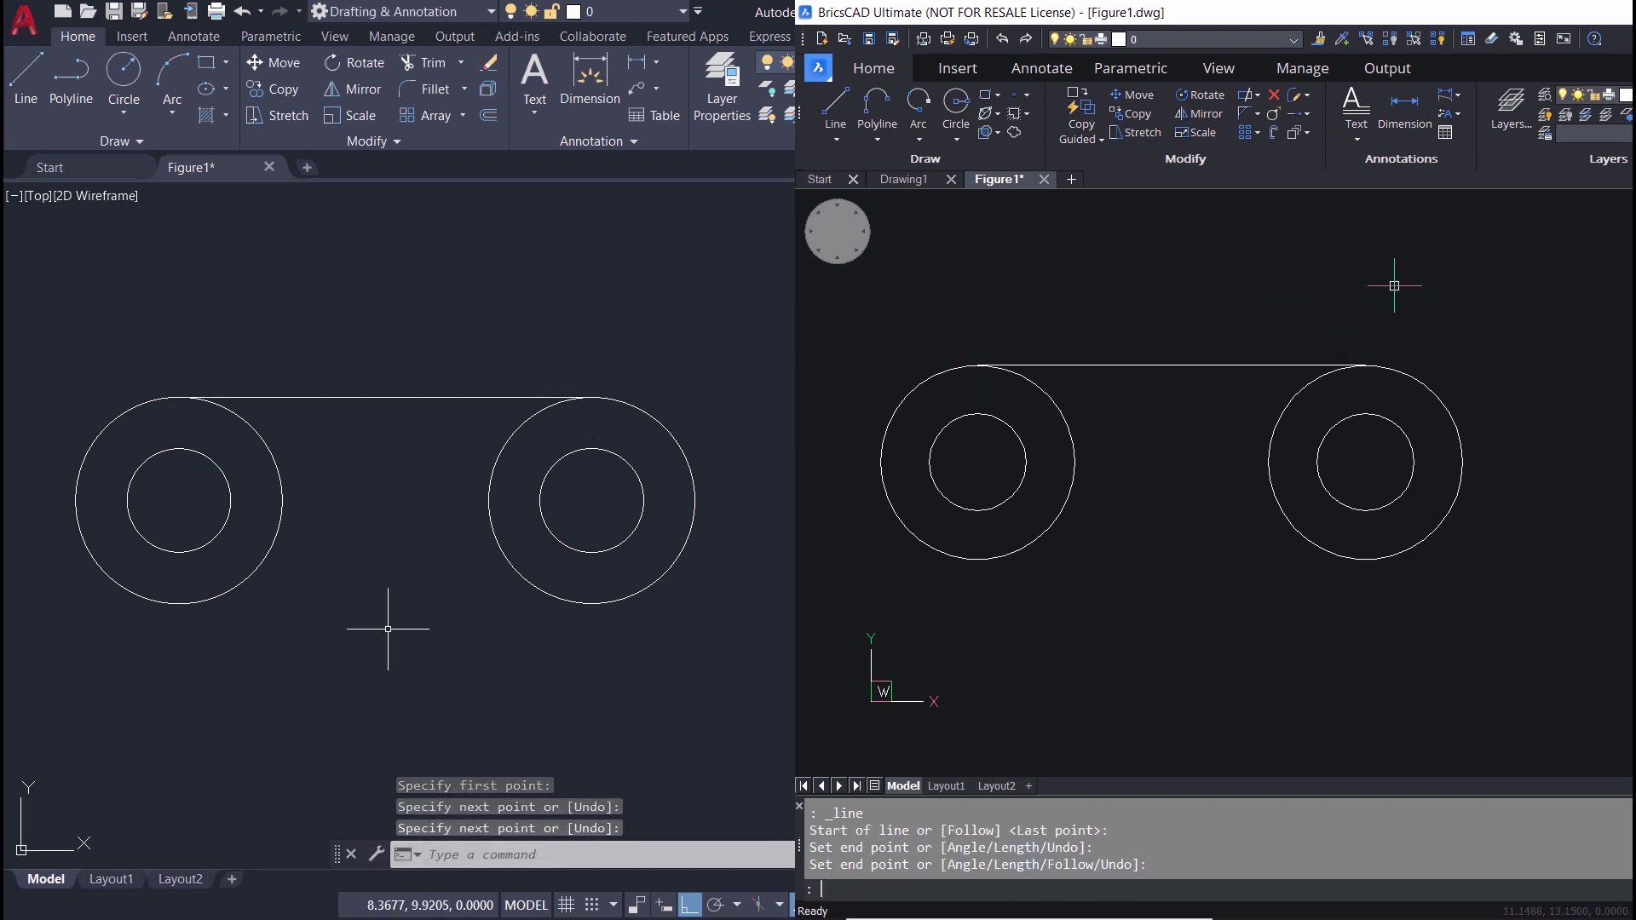
Step: Draw a horizontal line joining the bottom quadrants of the two outer circles in both drawings
key("Return")
key("Return")
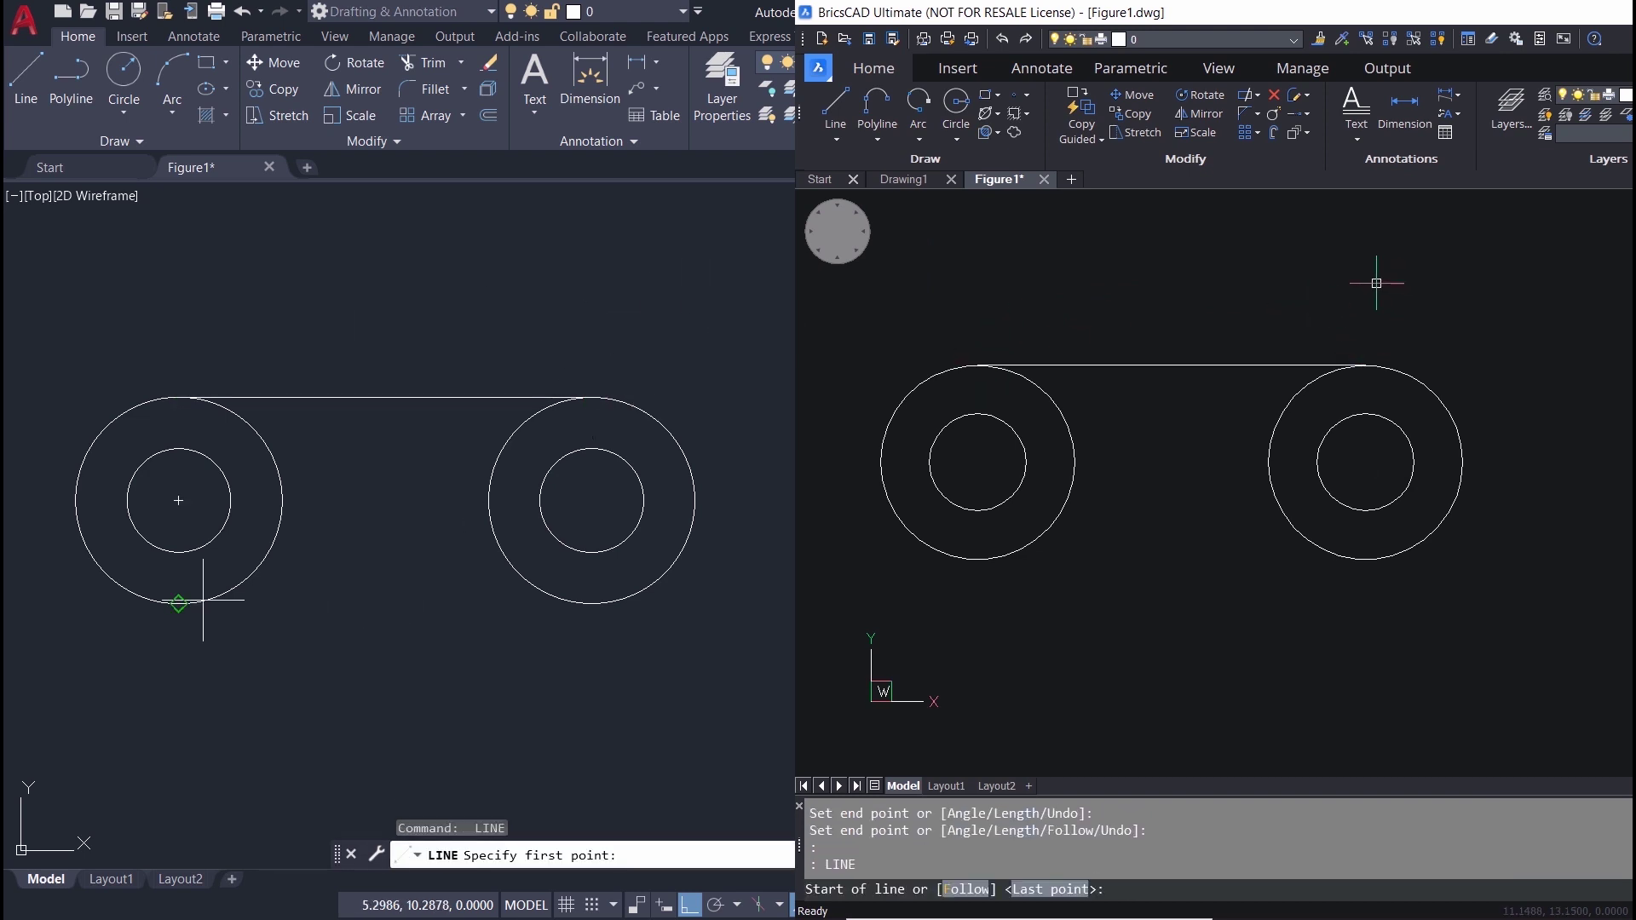
left_click(184, 603)
left_click(982, 560)
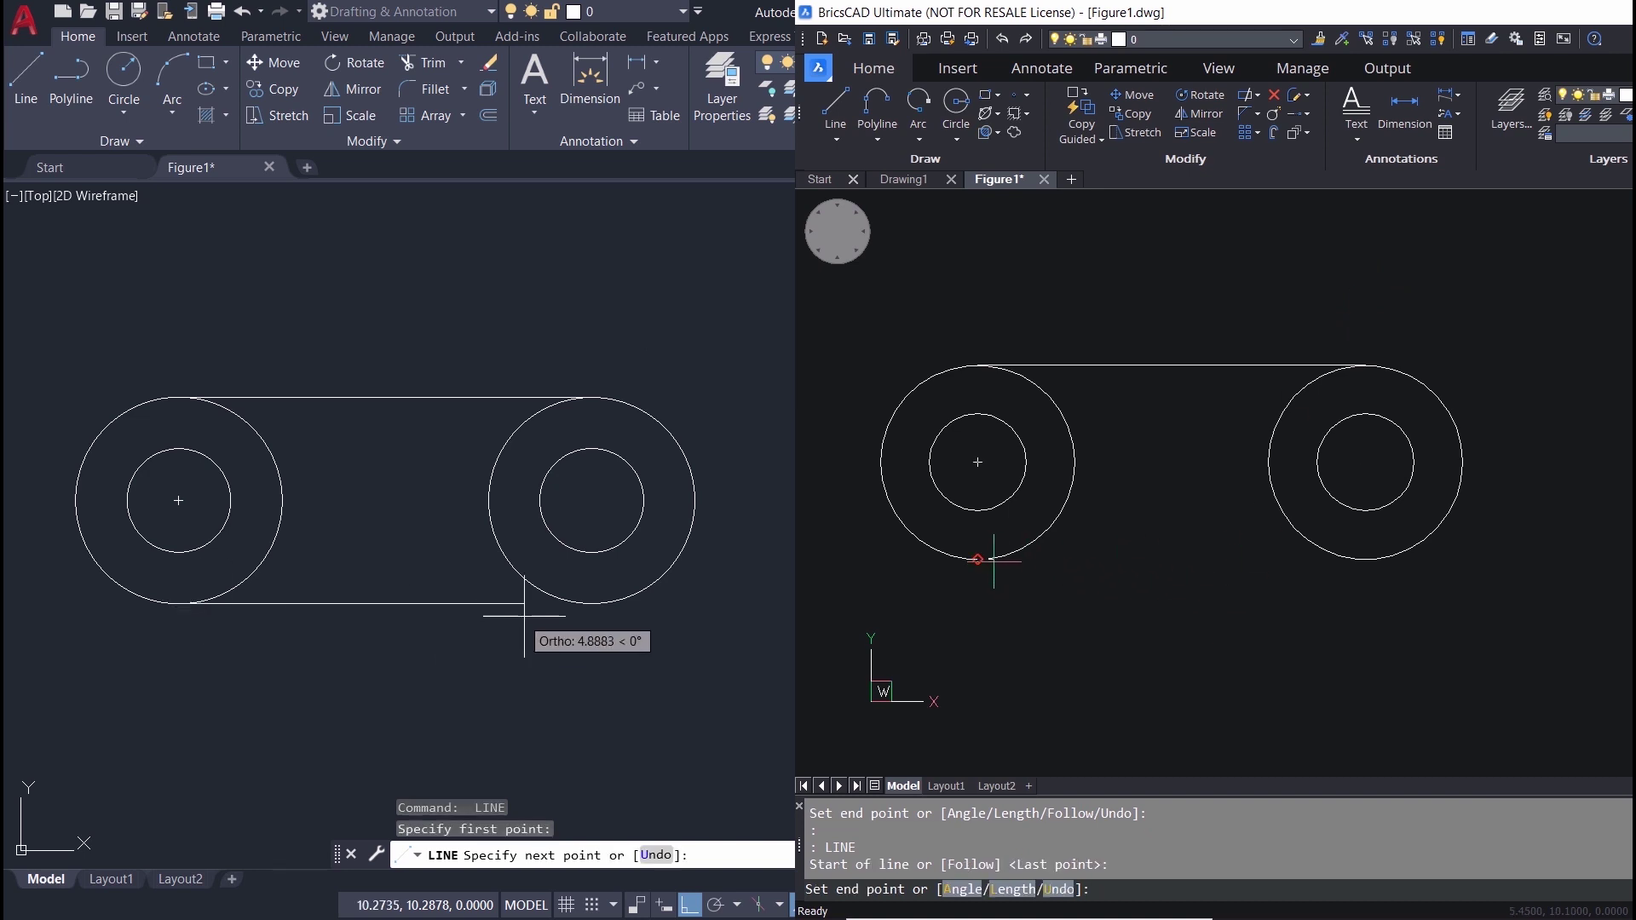
left_click(591, 604)
left_click(1365, 560)
key("Return")
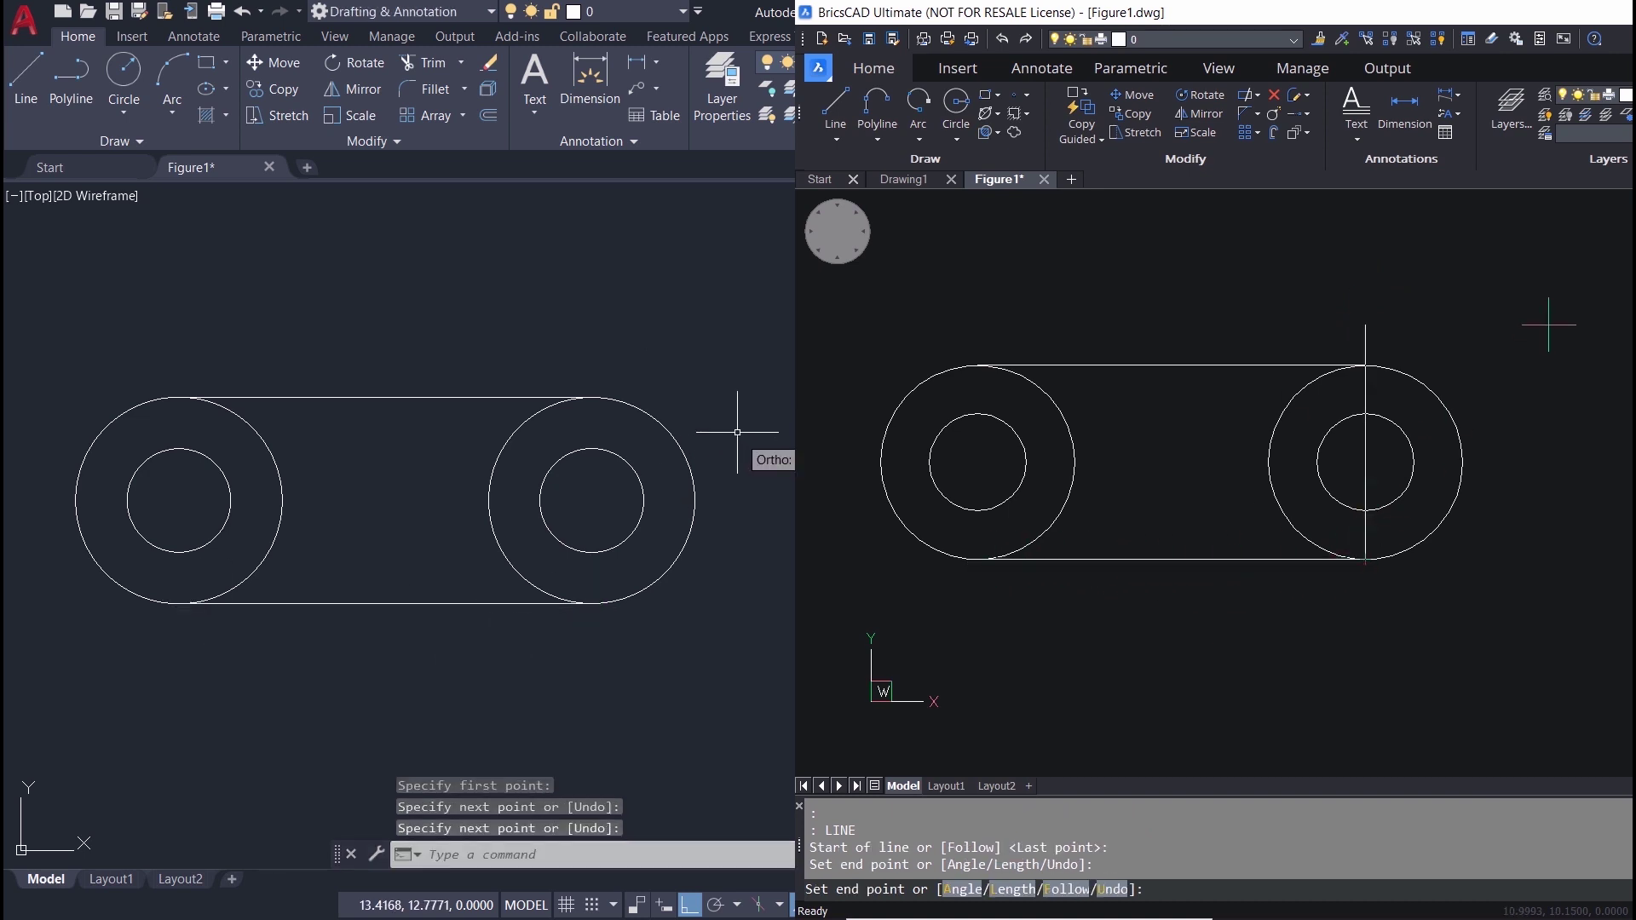
key("Return")
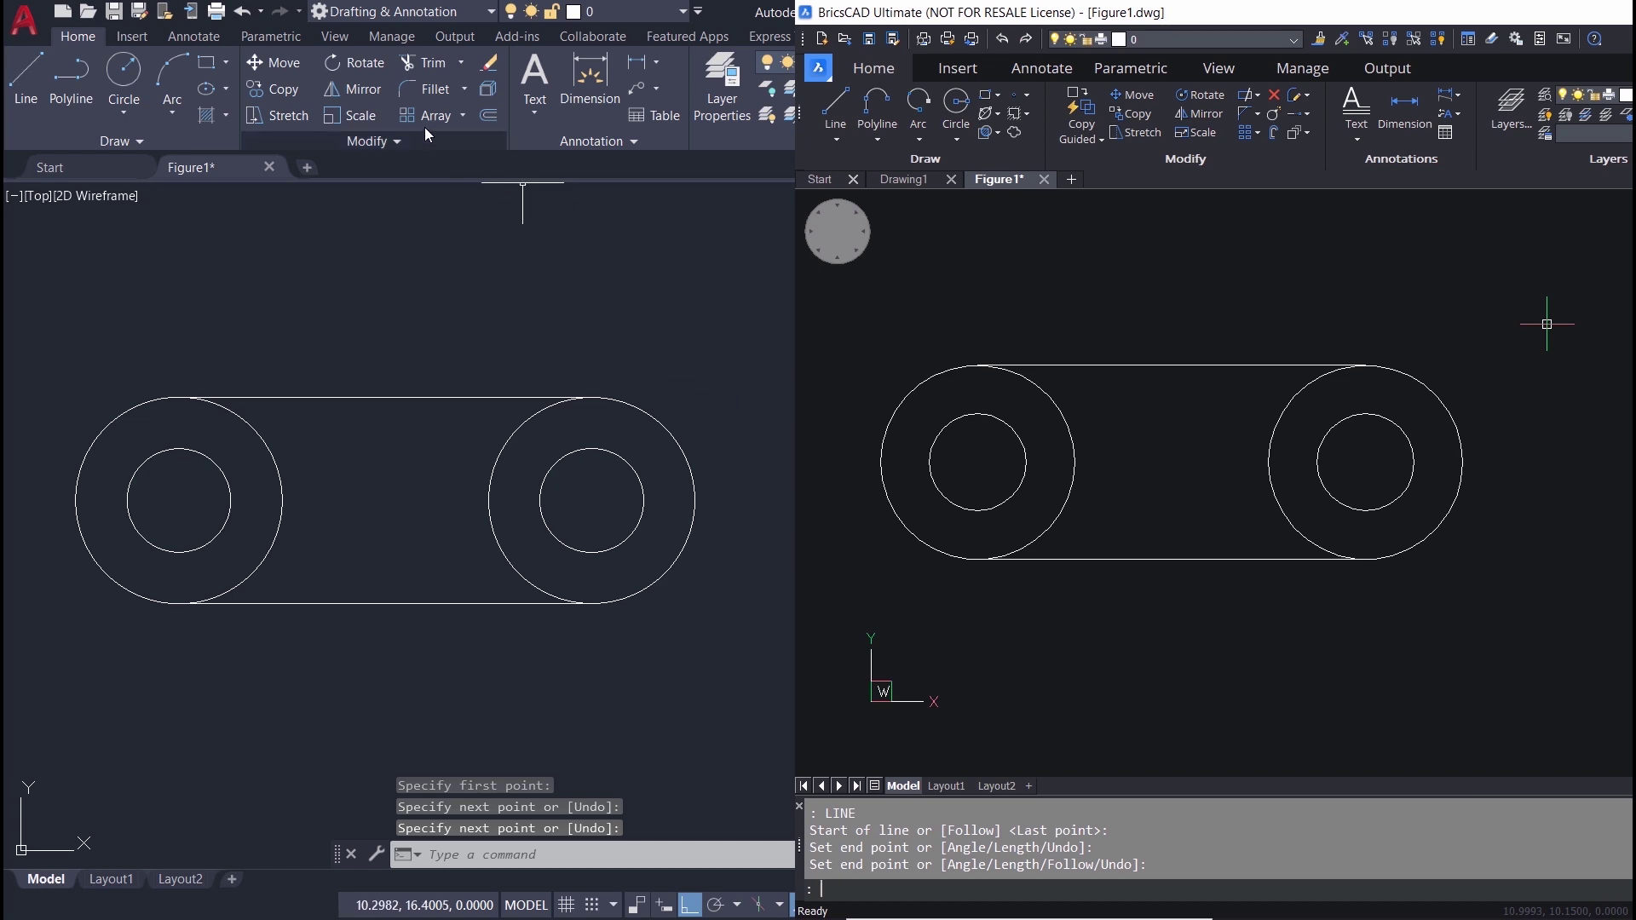
Step: Trim away the inner halves of the two outer circles between the lines in both drawings to leave a slot outline
left_click(423, 62)
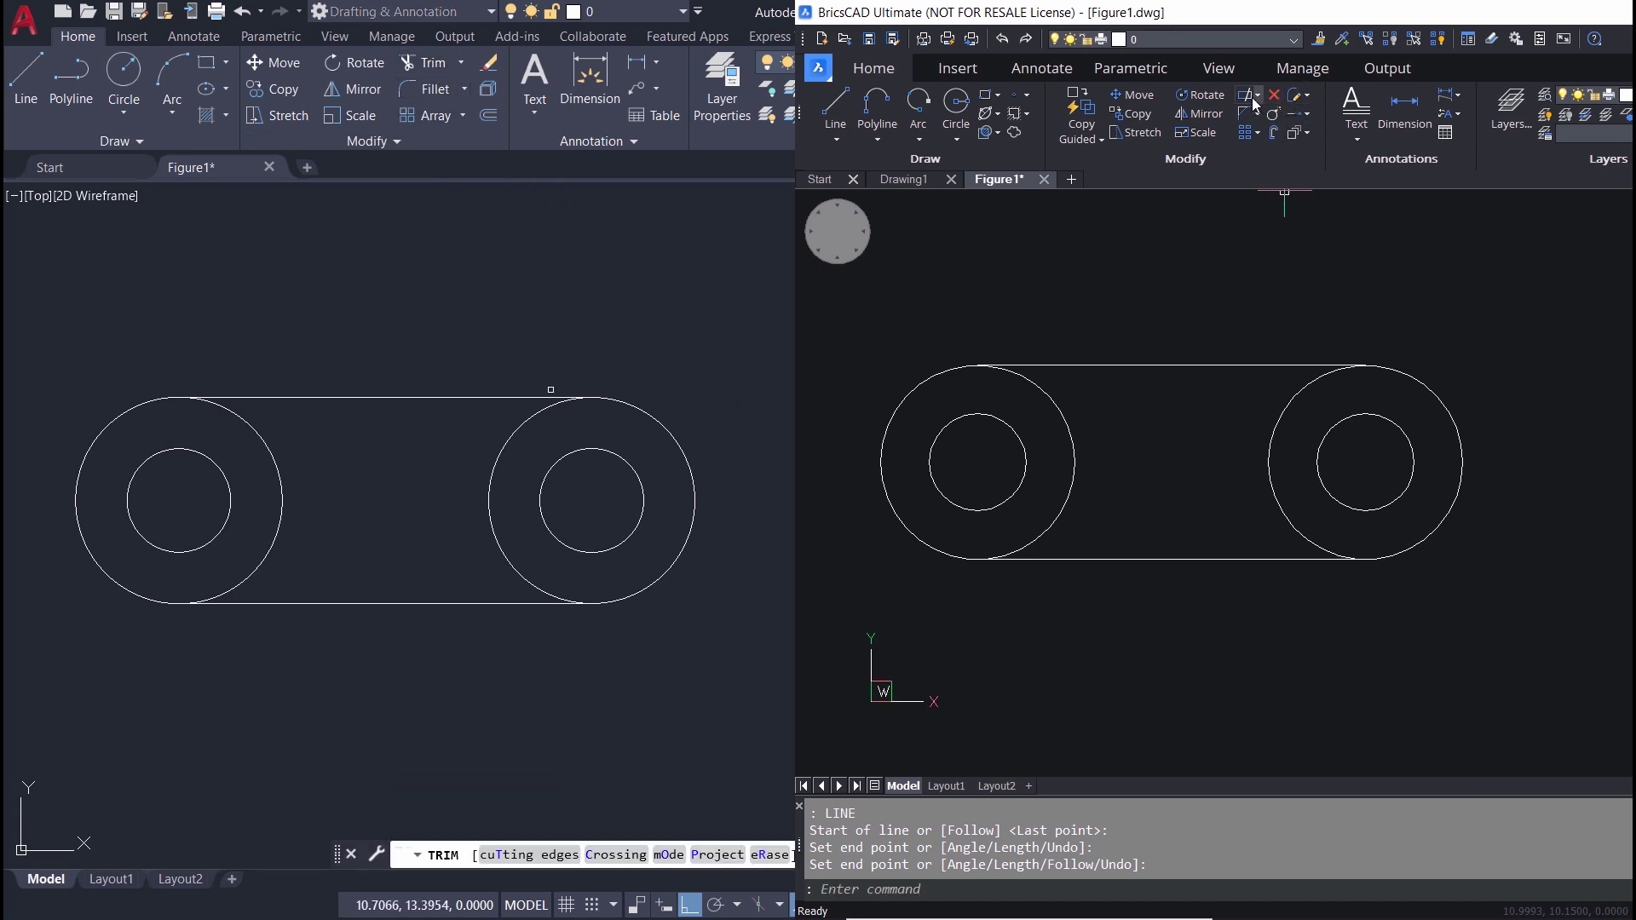
left_click(1247, 96)
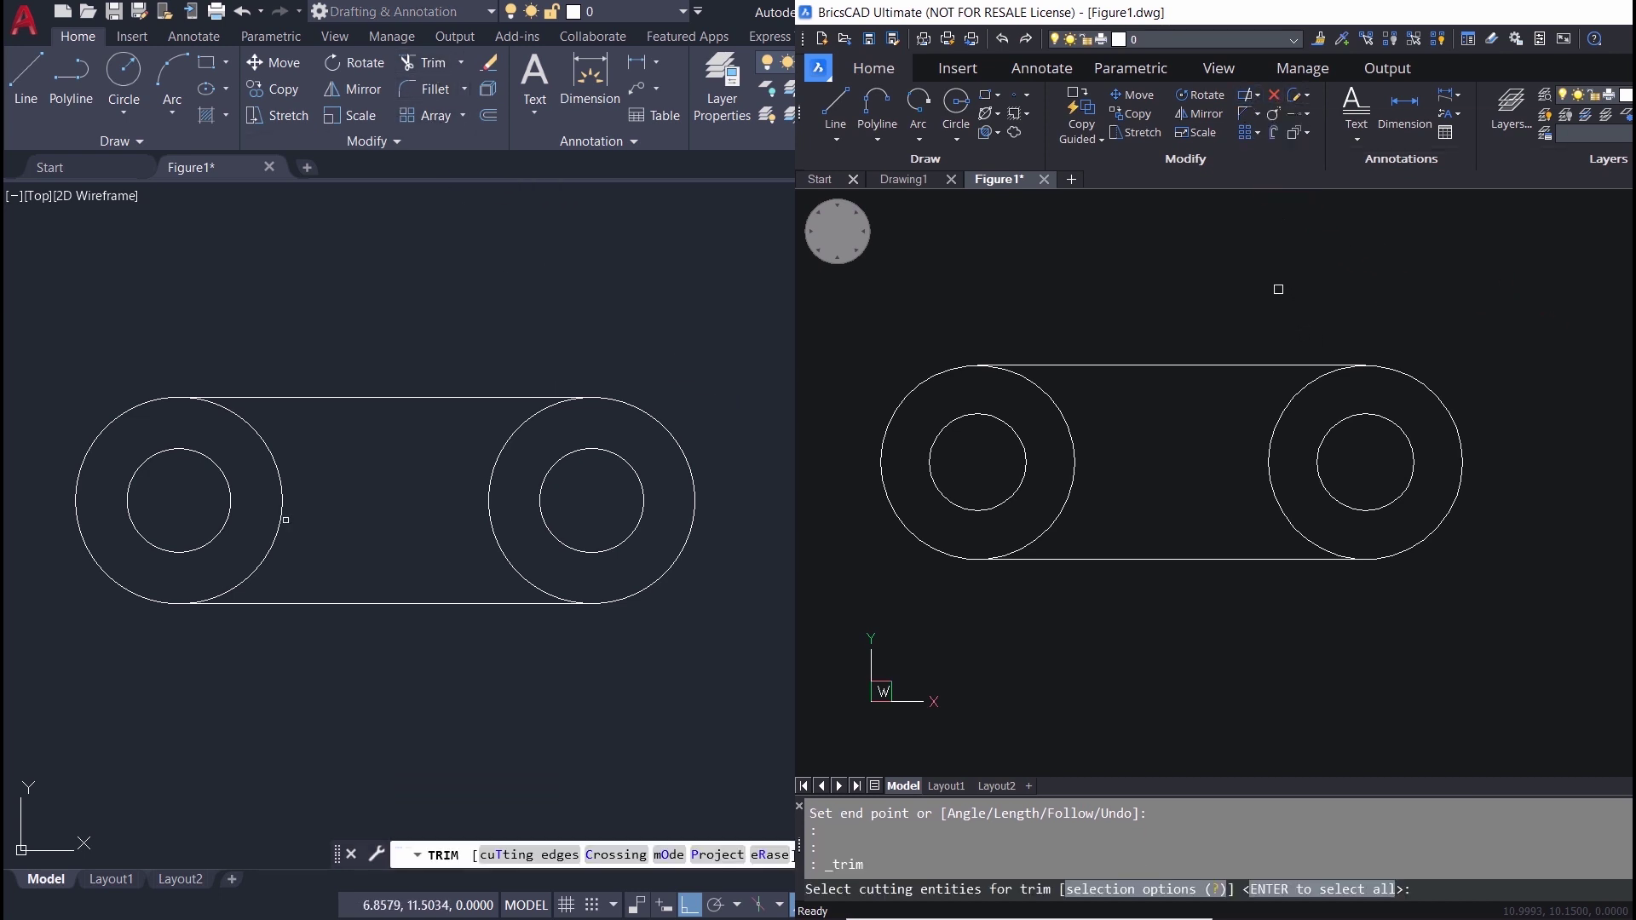
key("Return")
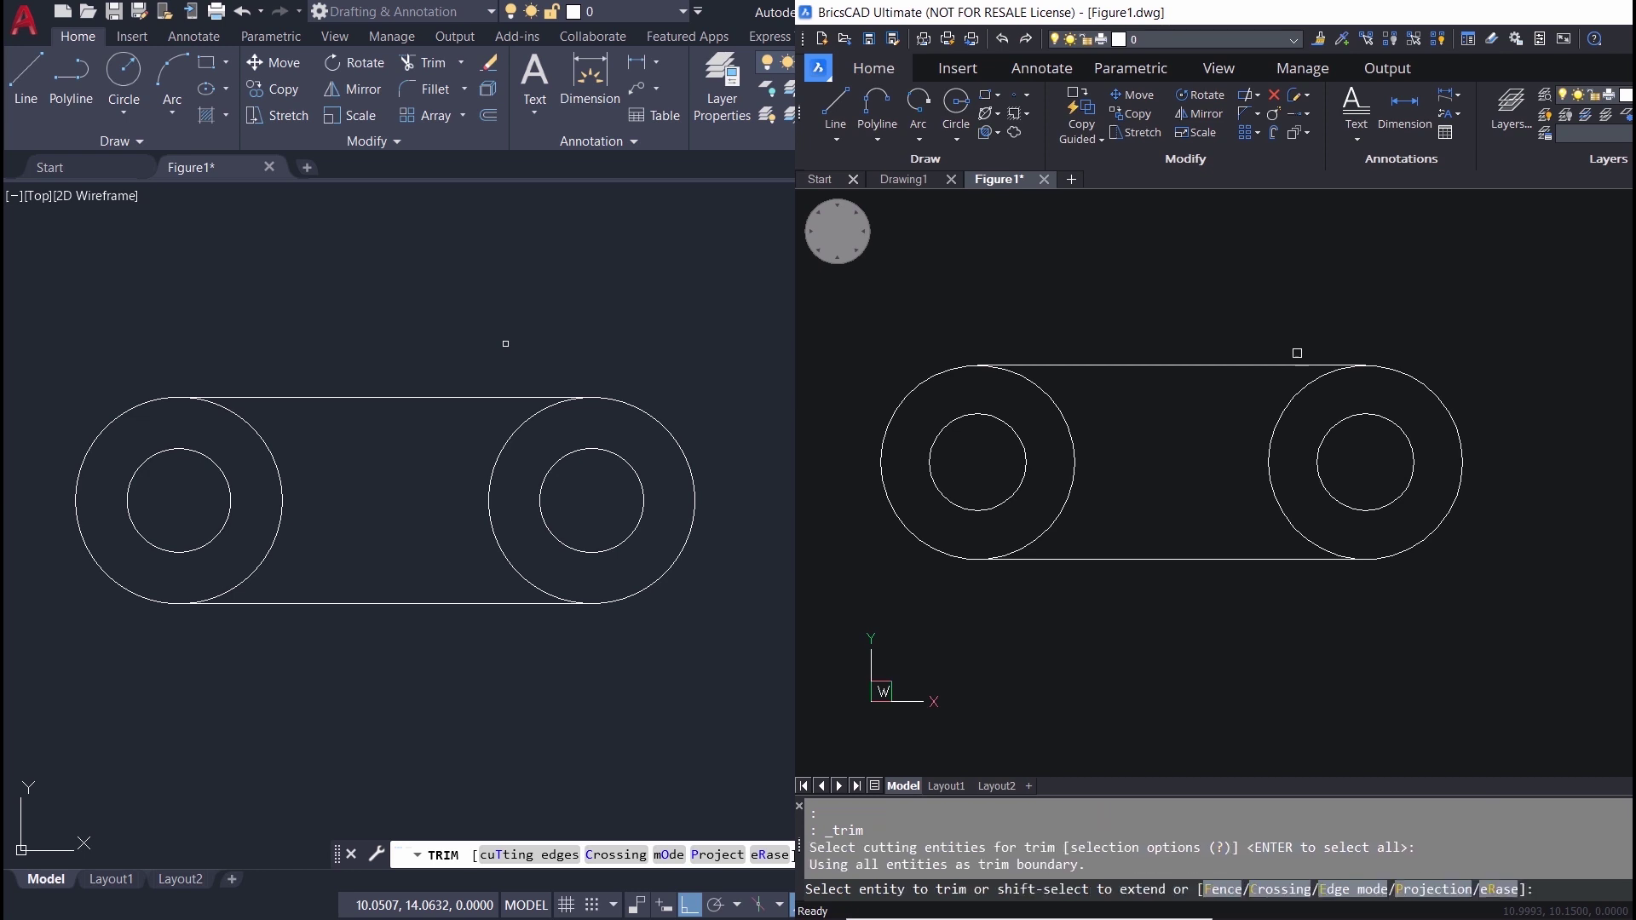
left_click(1286, 440)
left_click_drag(509, 501, 249, 504)
left_click(1041, 501)
key("Return")
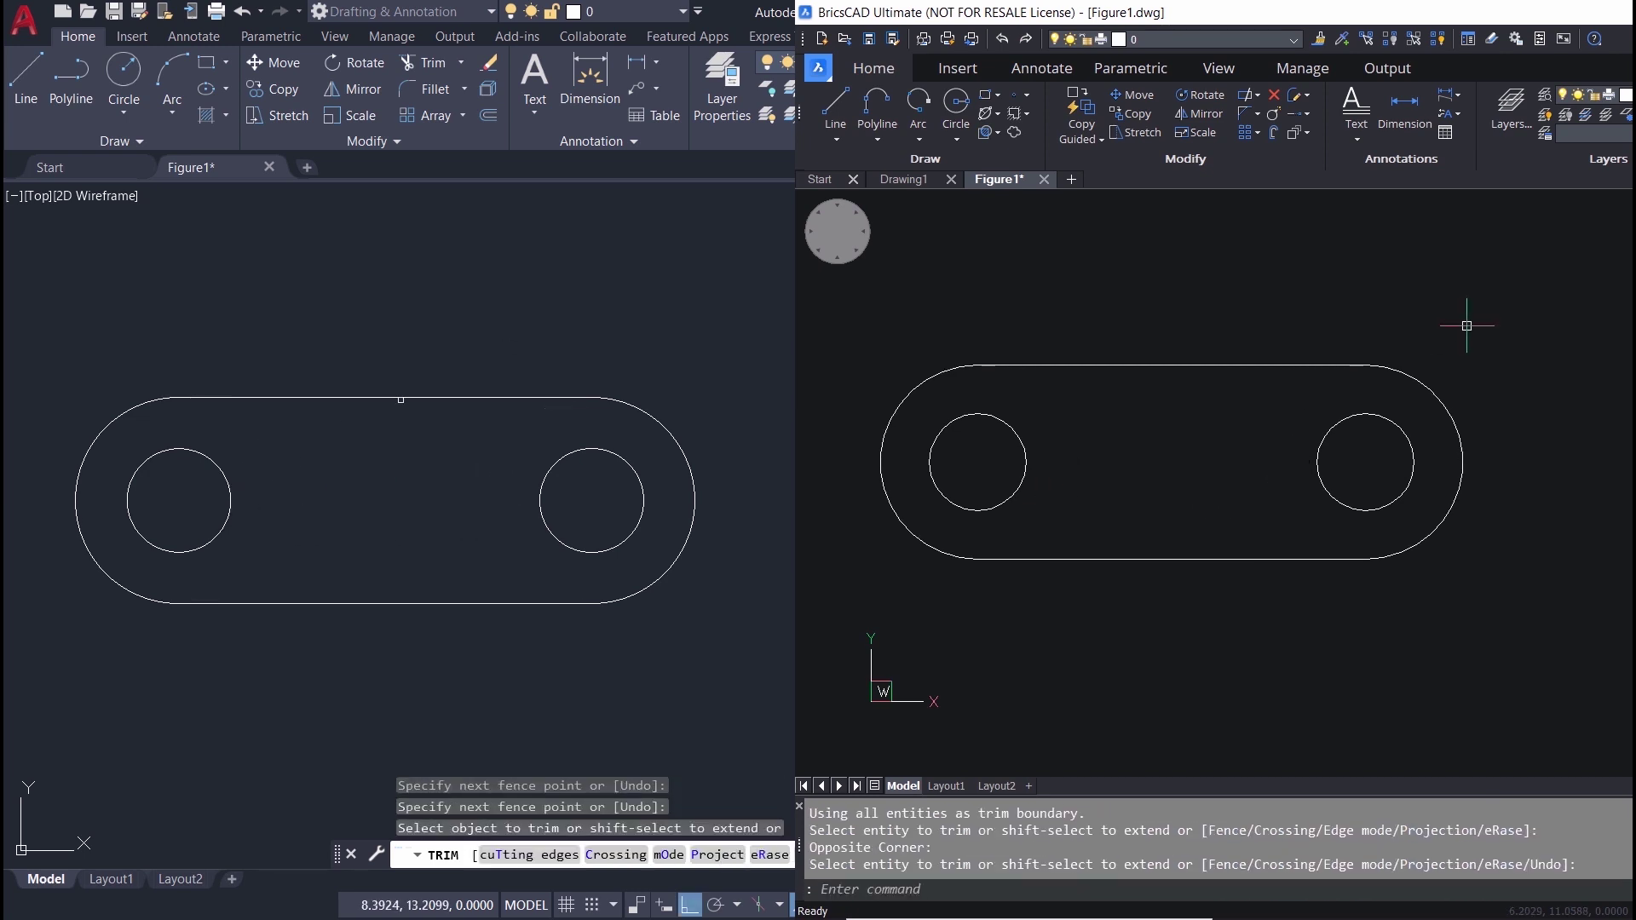
key("Return")
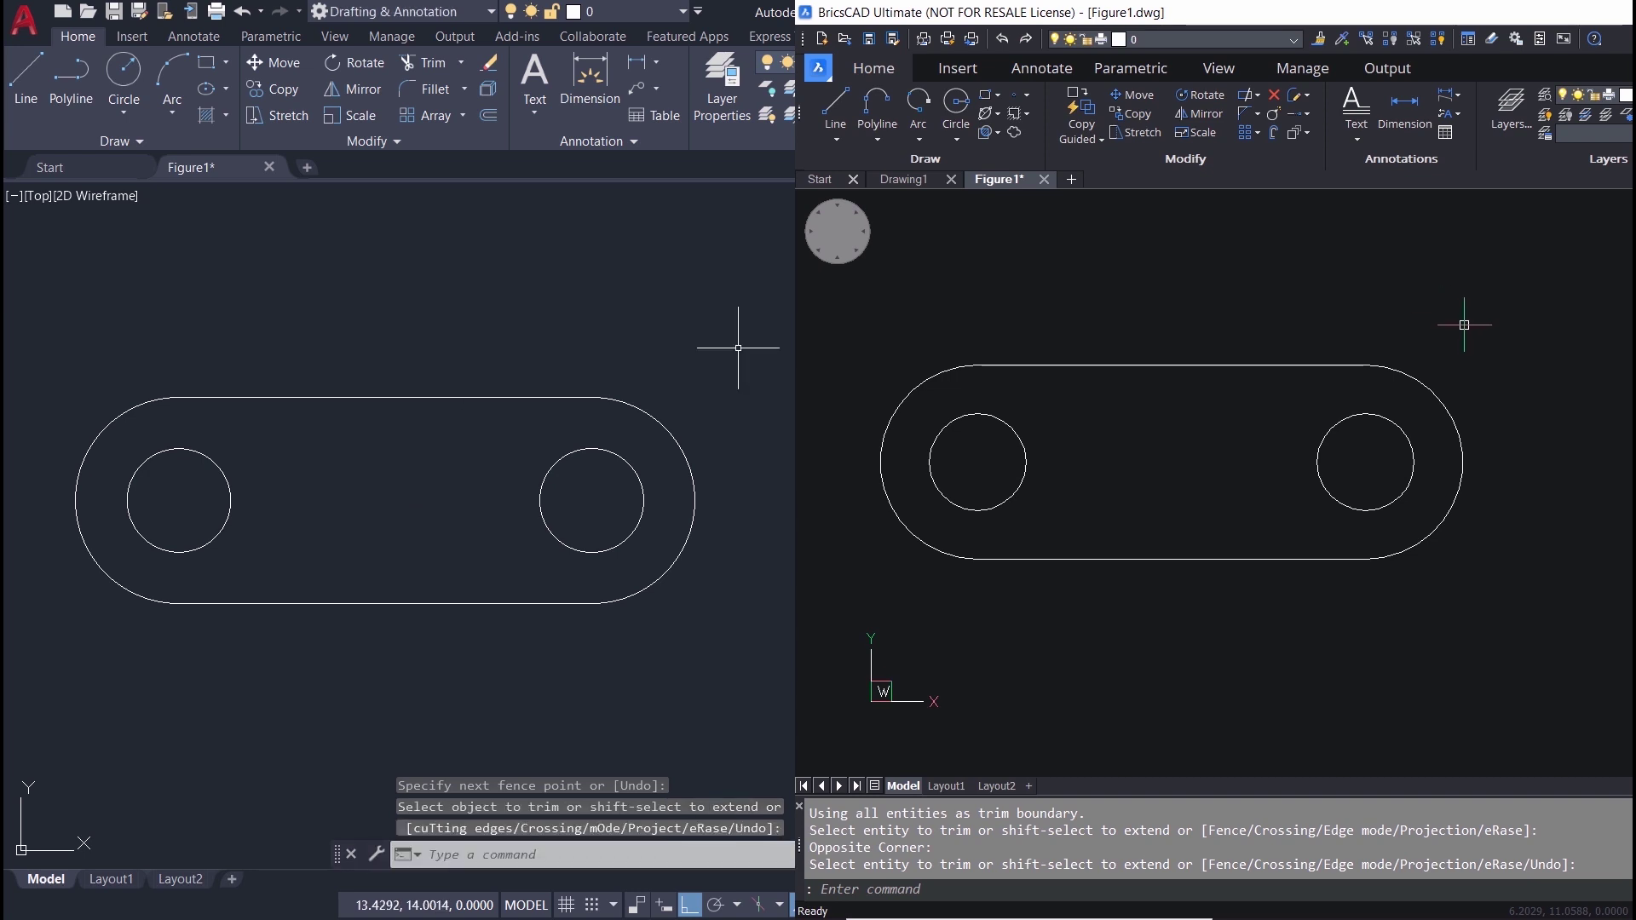
Step: Draw a 0.5 long vertical line downward from the midpoint of the slot's top edge in both drawings
left_click(833, 108)
left_click(22, 91)
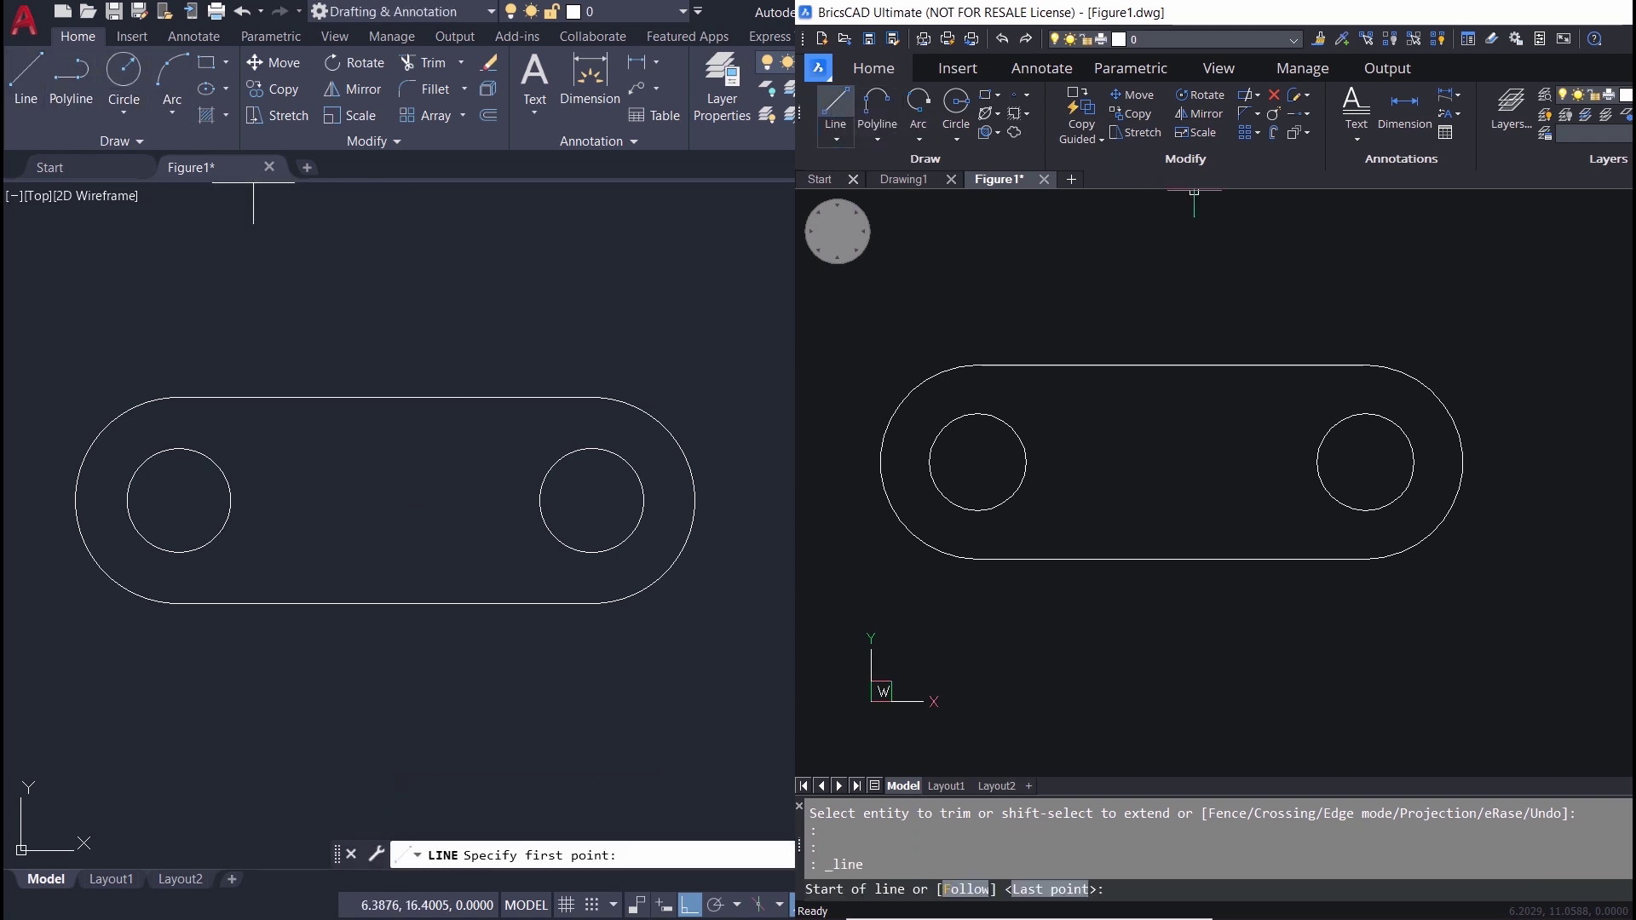
left_click(1172, 367)
left_click(384, 397)
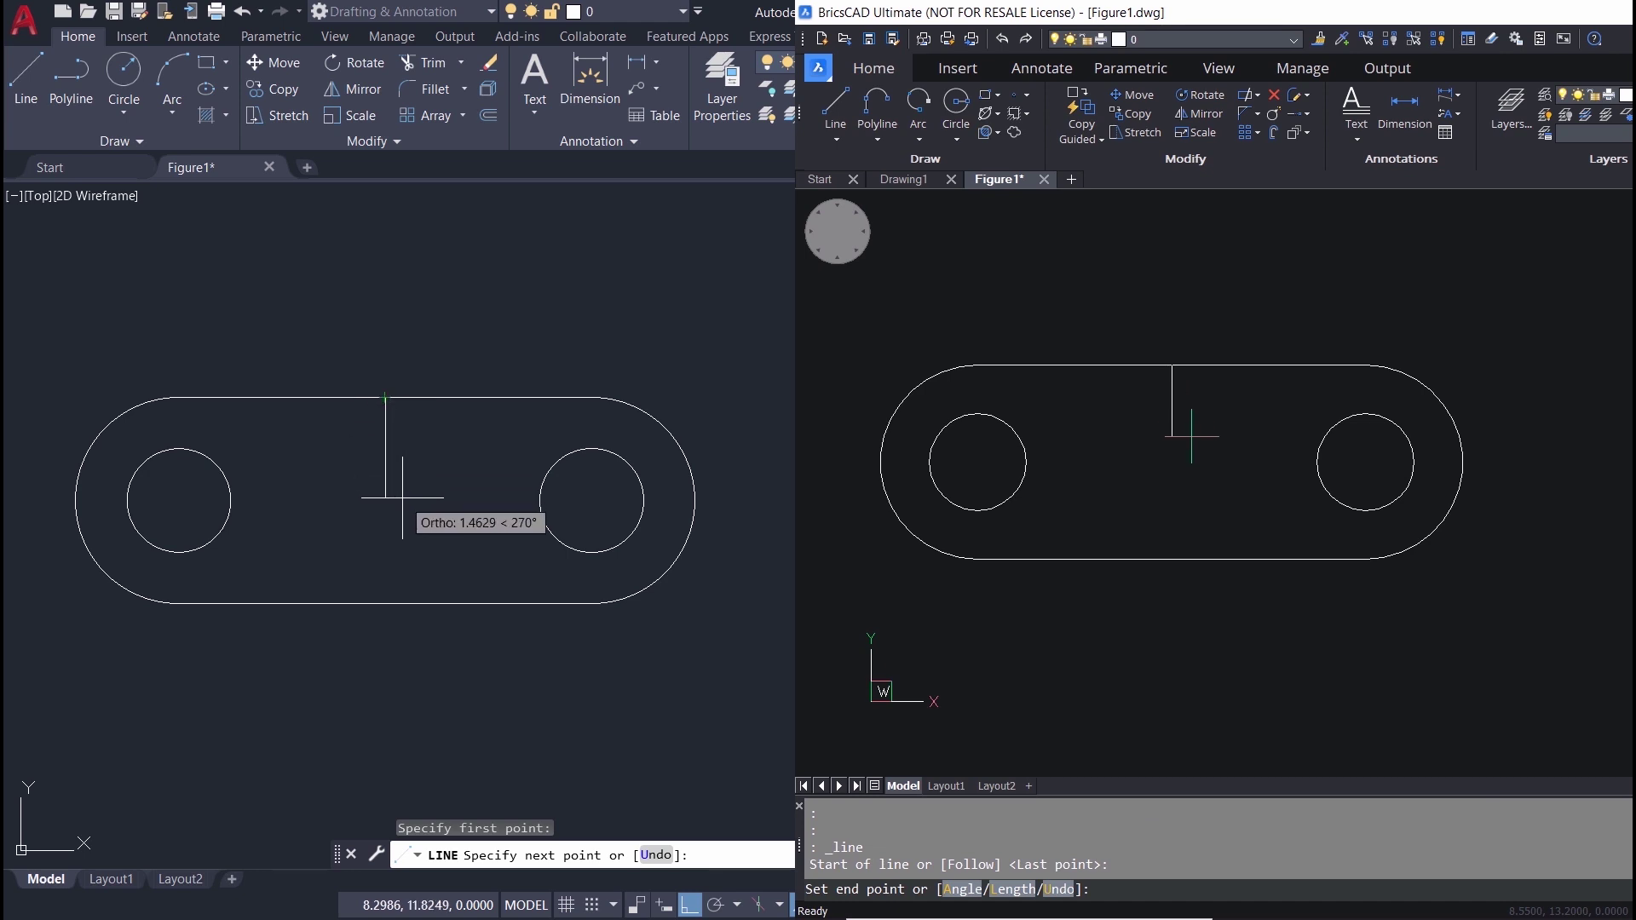
type("0.0.5")
key("Return")
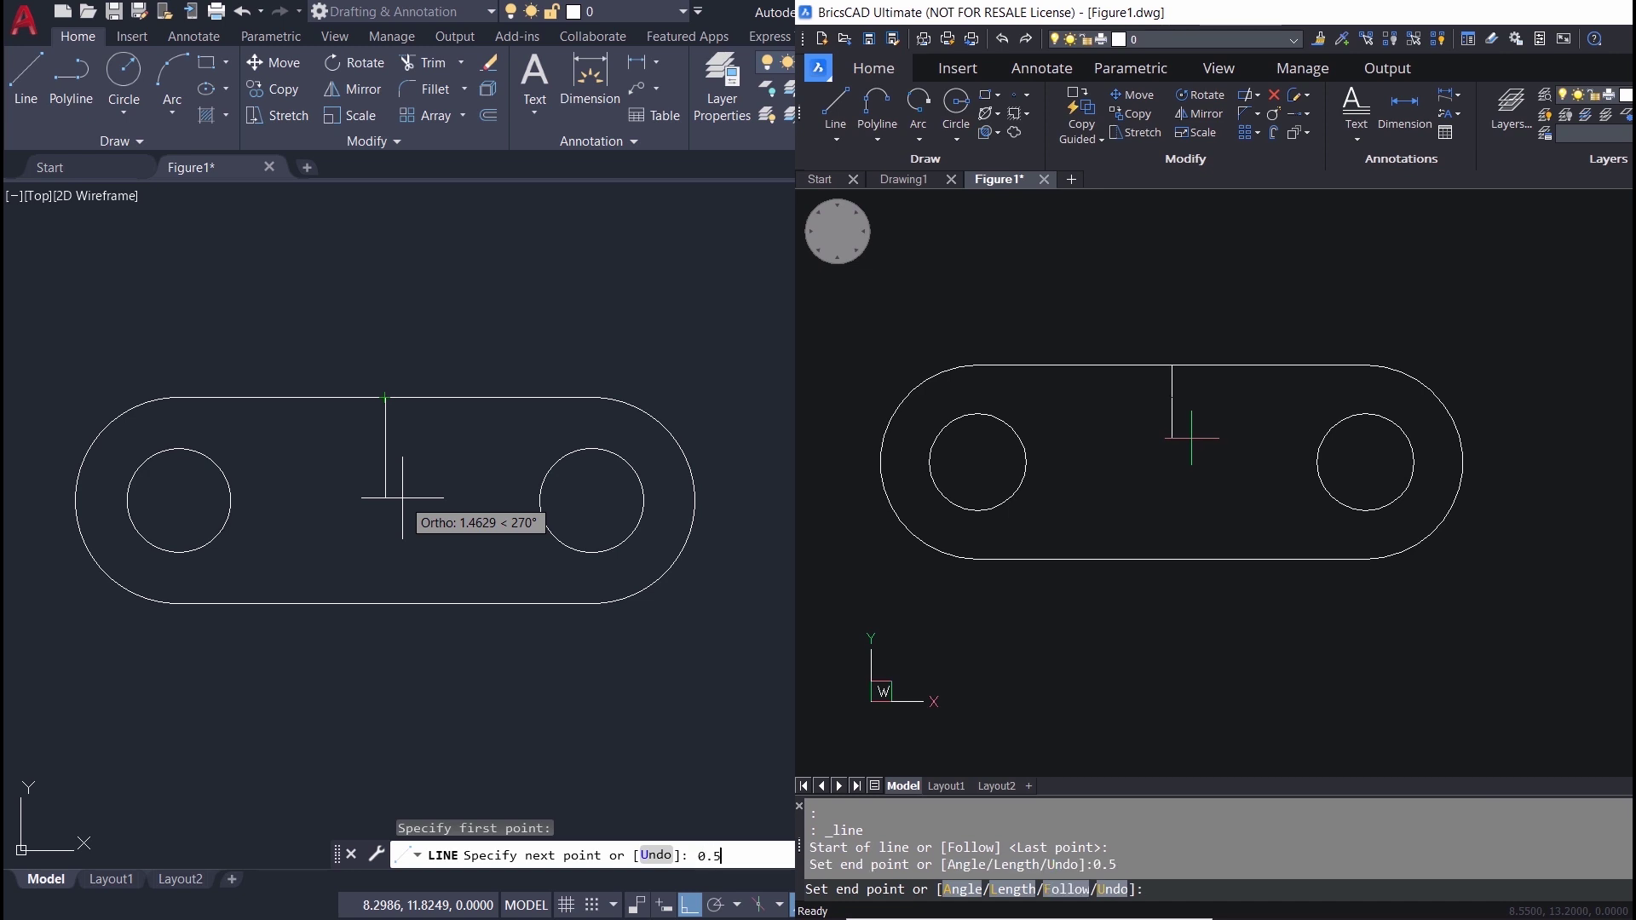
key("Return")
key("Return")
key("Return")
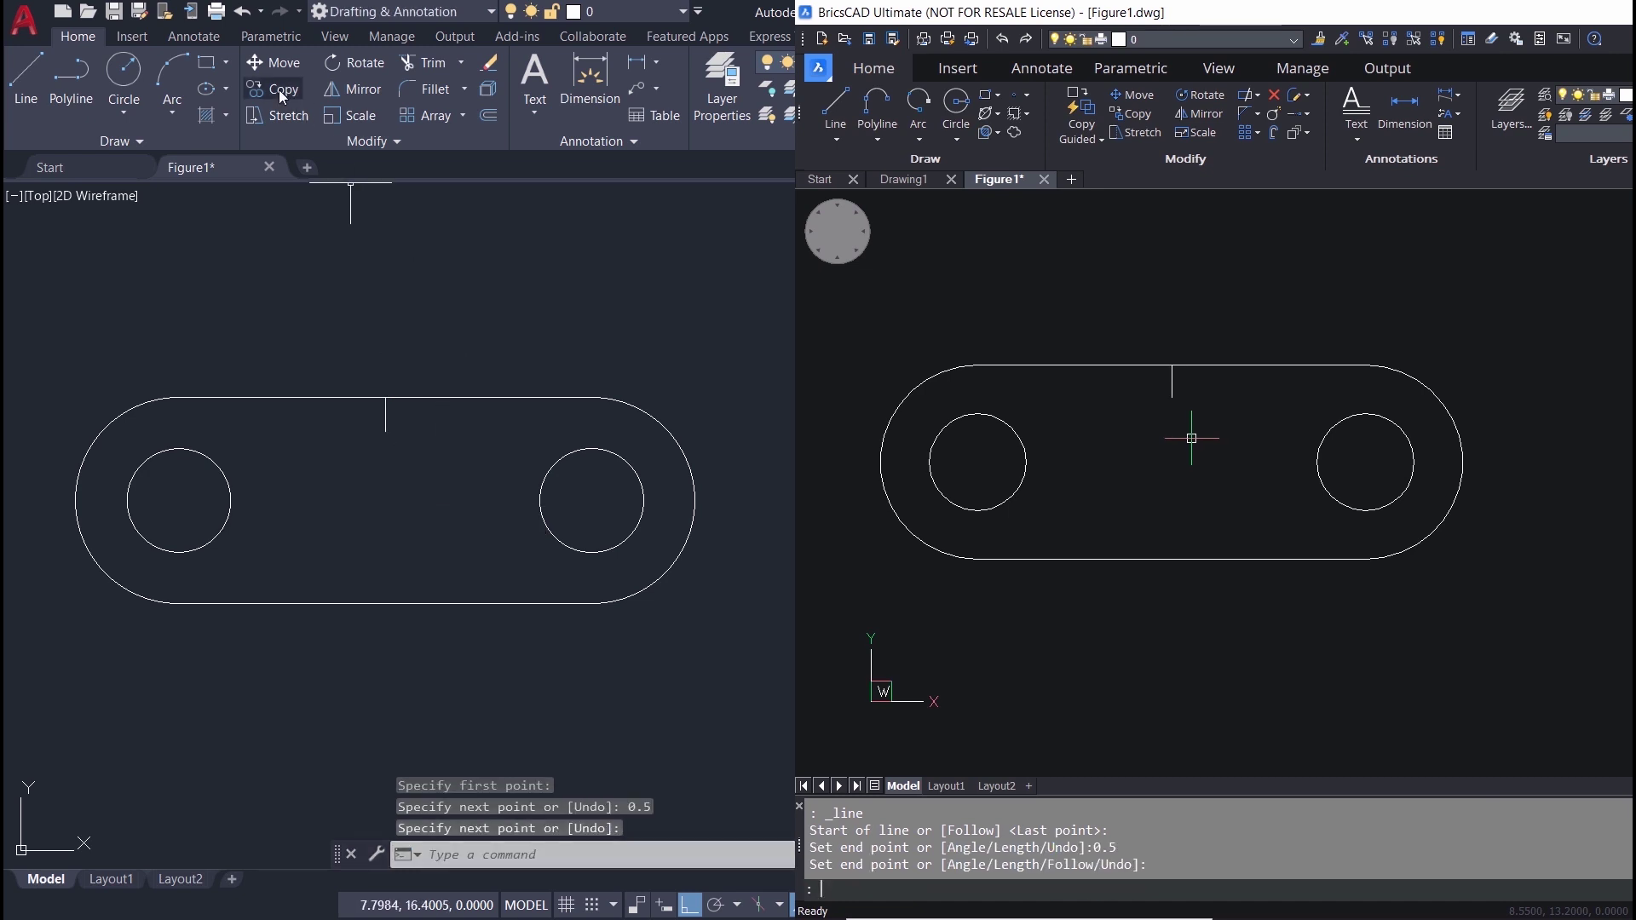
Step: Move the short vertical line 1 unit to the left along the slot's top edge in both drawings
left_click(271, 65)
left_click(346, 331)
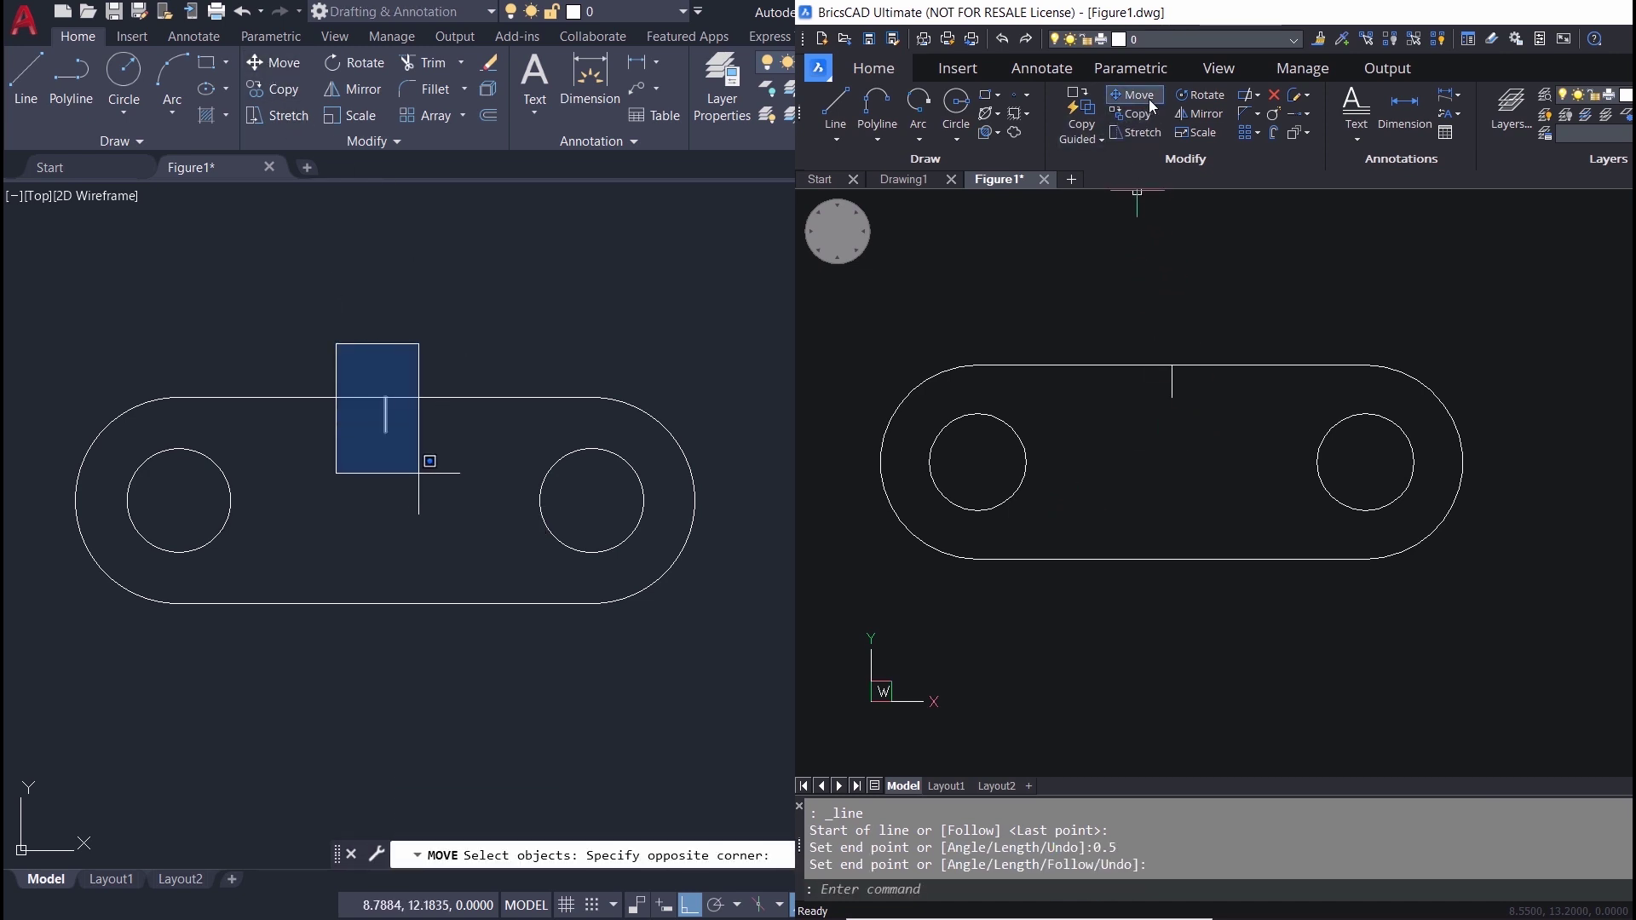
left_click(417, 475)
left_click(1138, 95)
left_click(1150, 335)
left_click(1204, 420)
key("Return")
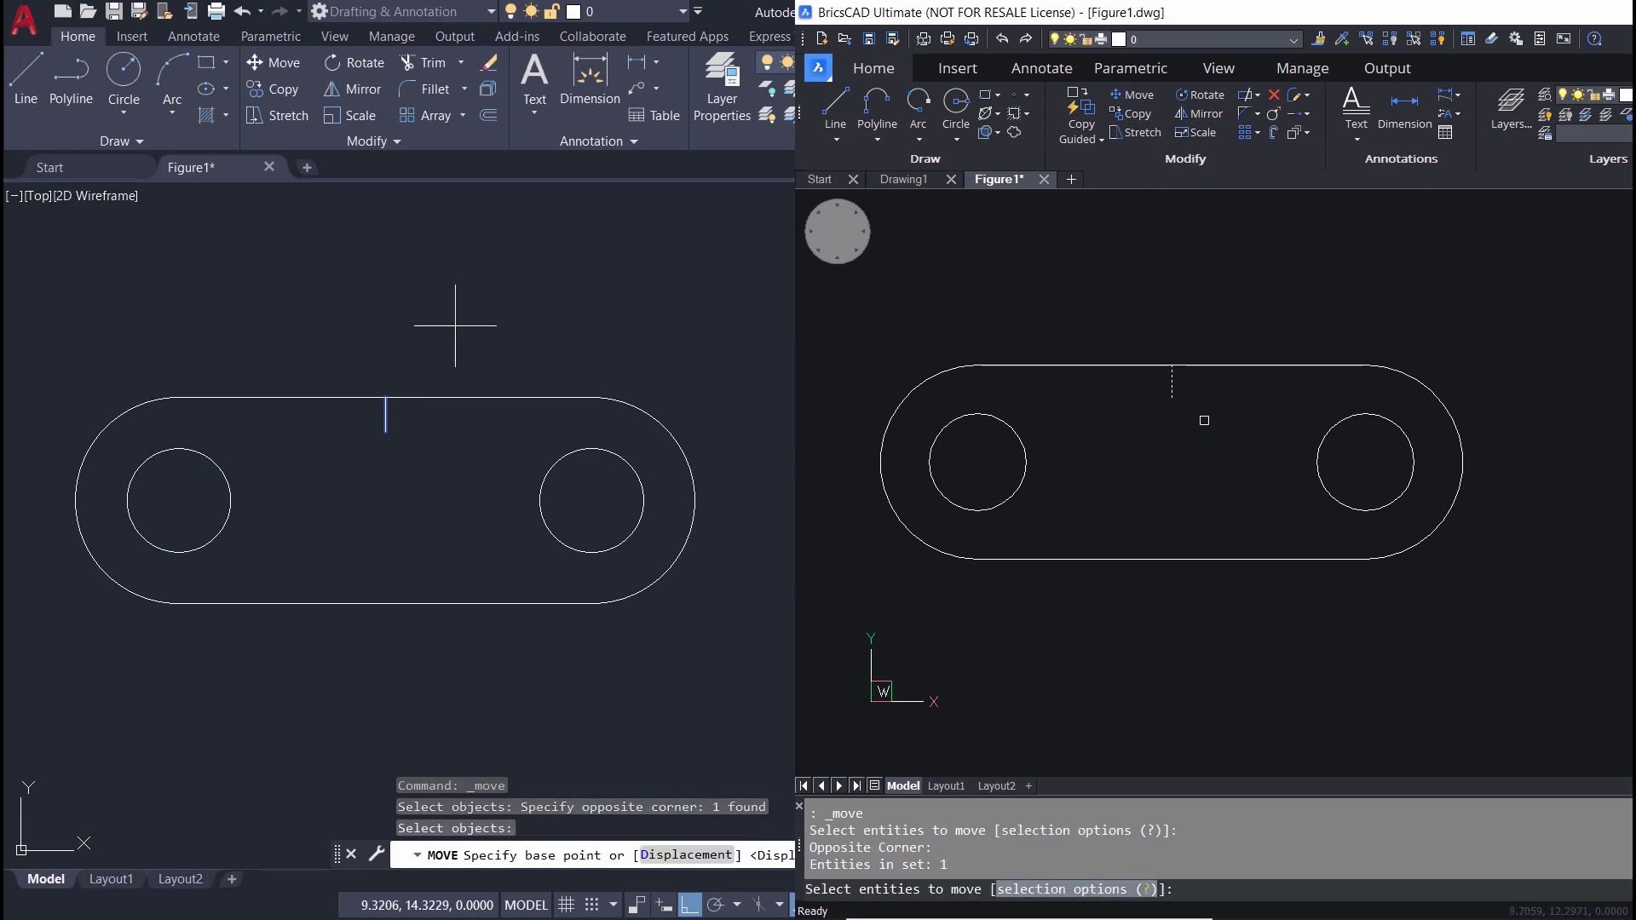
key("Return")
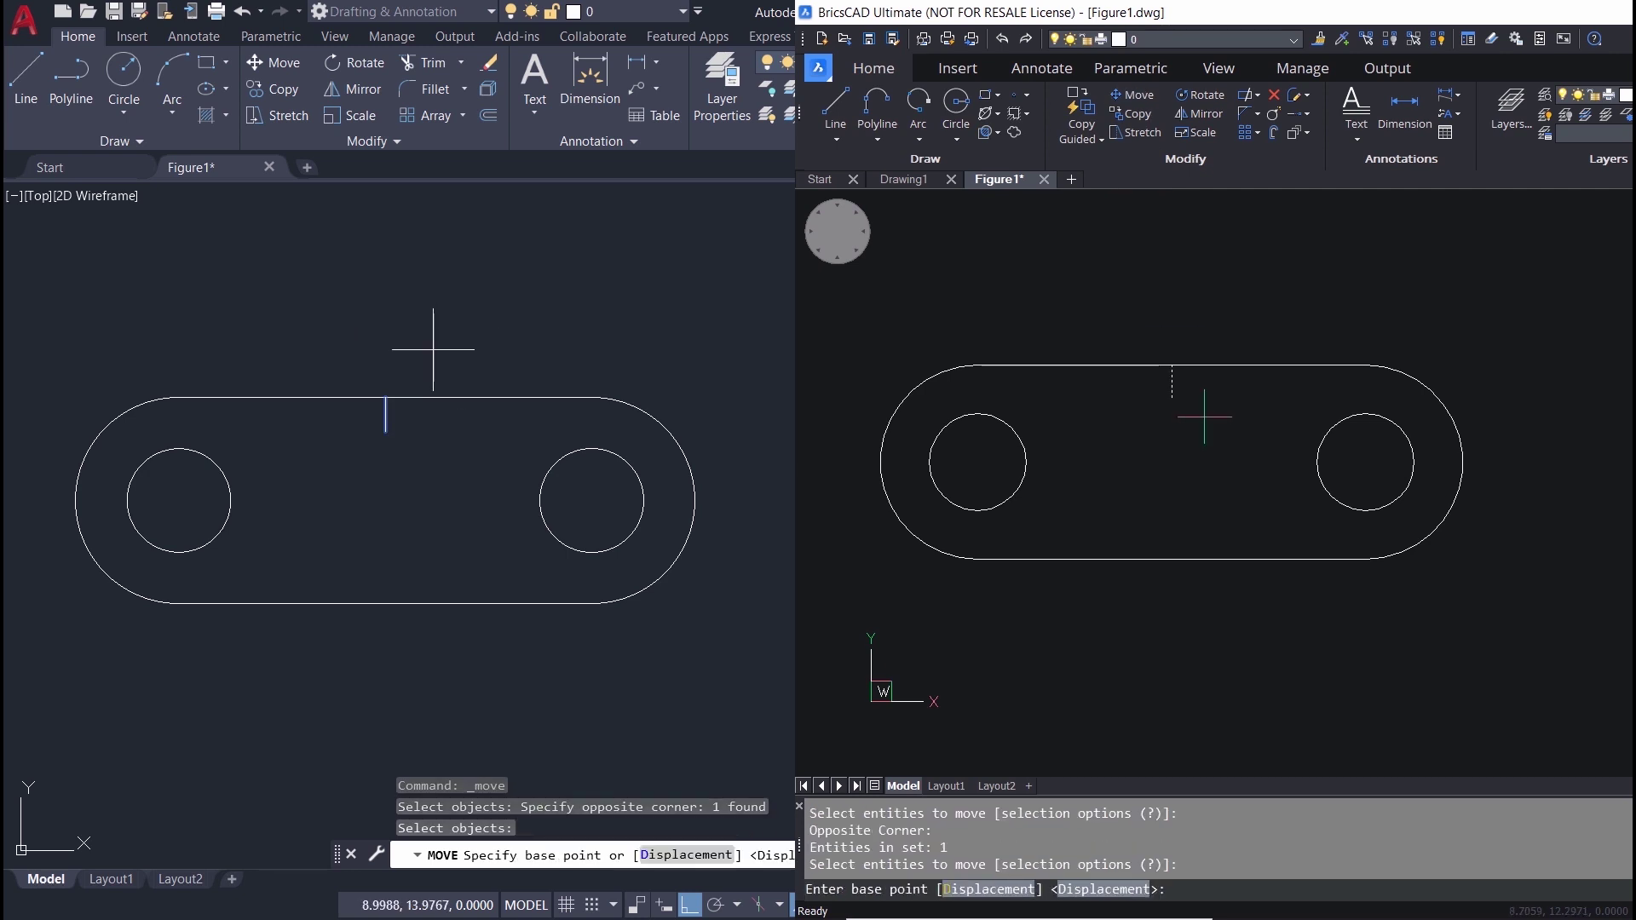
left_click(385, 398)
left_click(1171, 364)
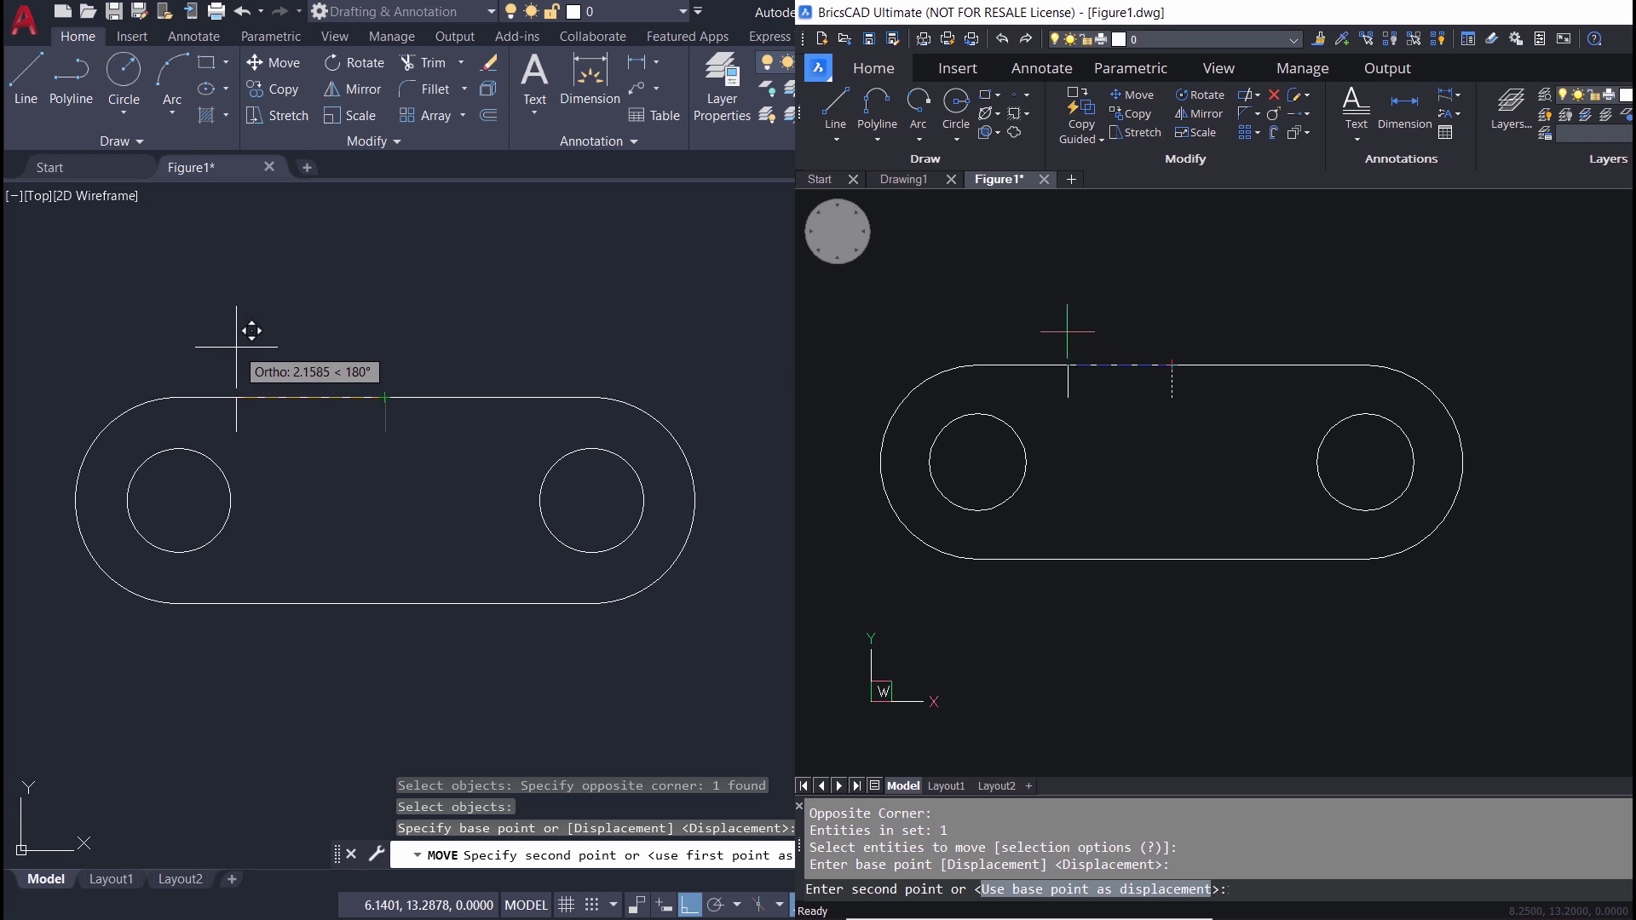
type("1")
key("Return")
key("Return")
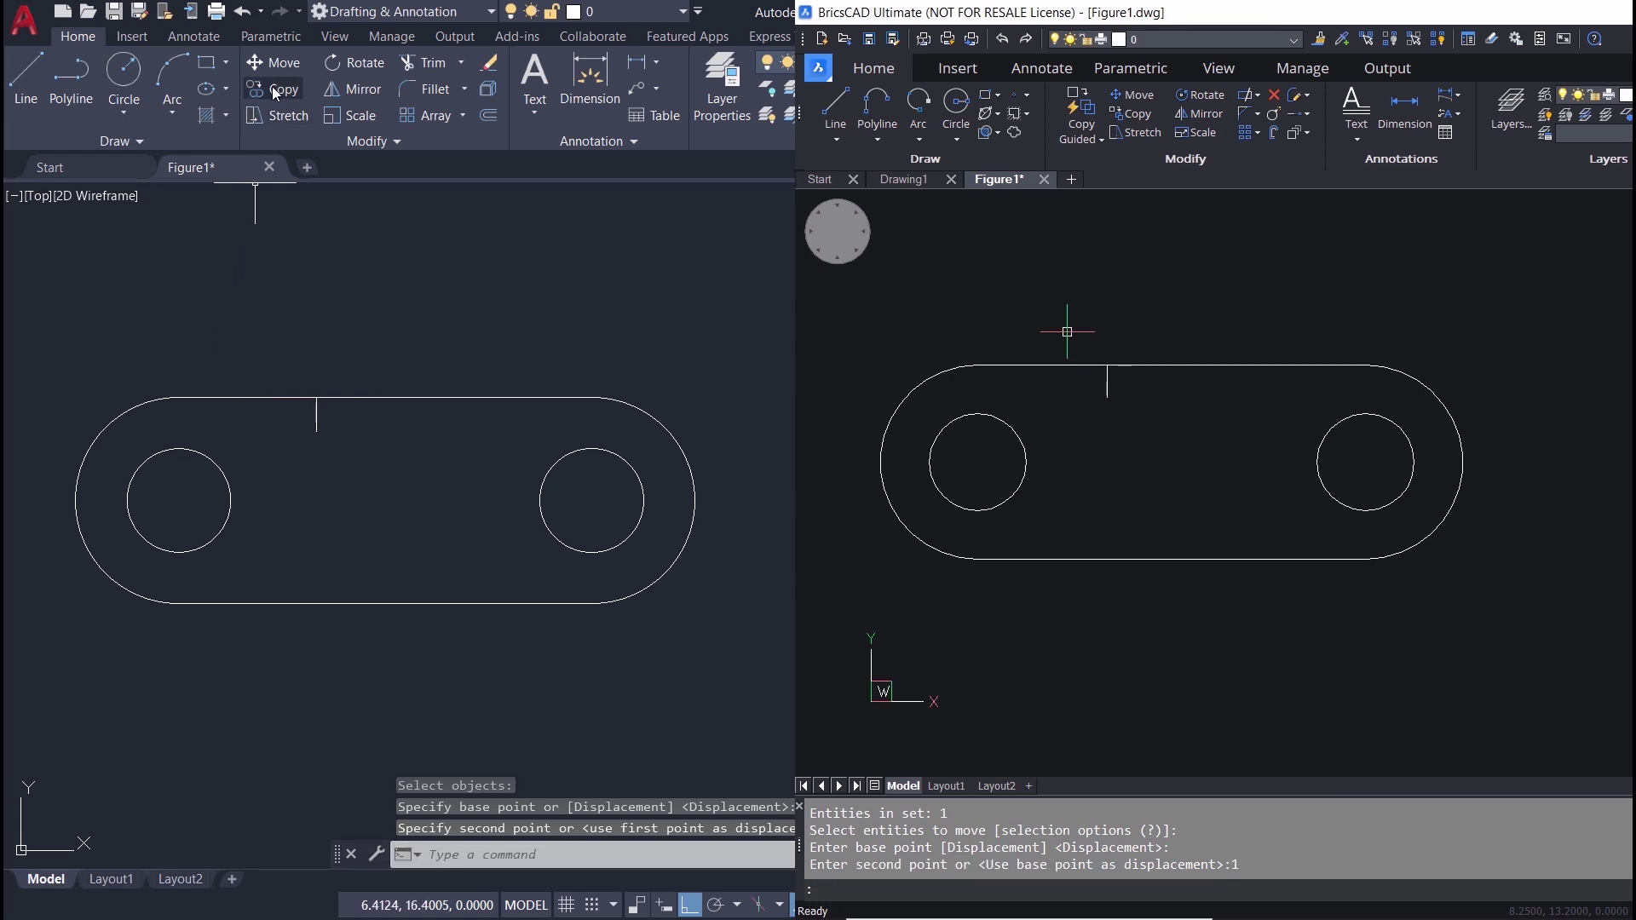
Step: Copy the short vertical line 2 units to the right along the slot's top edge in both drawings
left_click(275, 88)
left_click(297, 328)
left_click(354, 471)
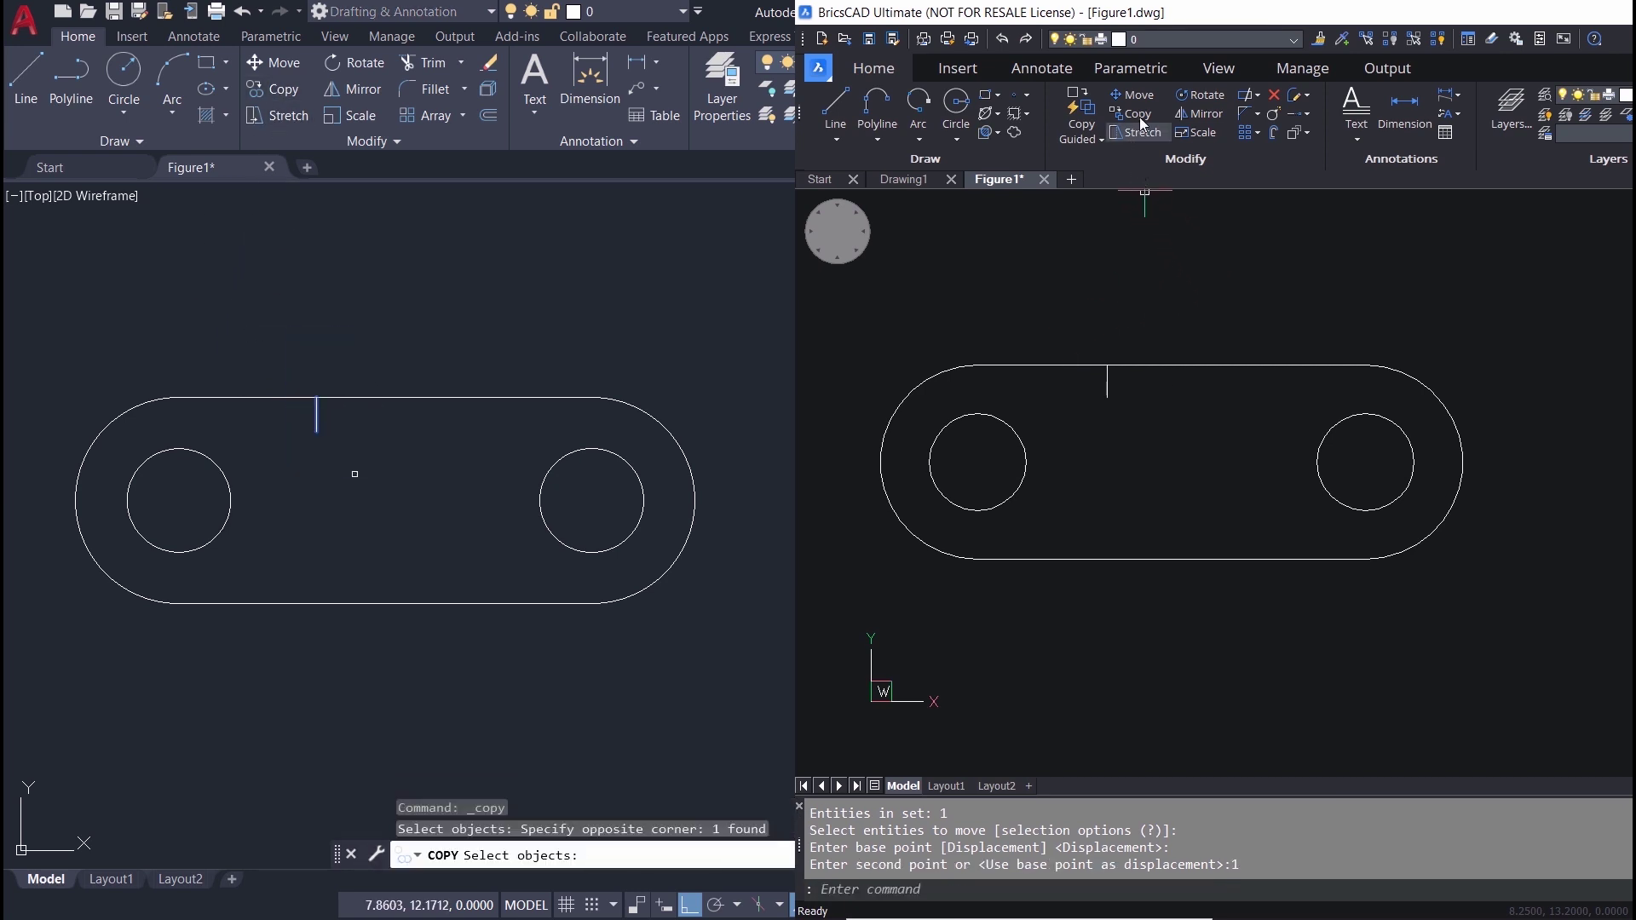
key("Return")
left_click(1087, 330)
left_click(1164, 467)
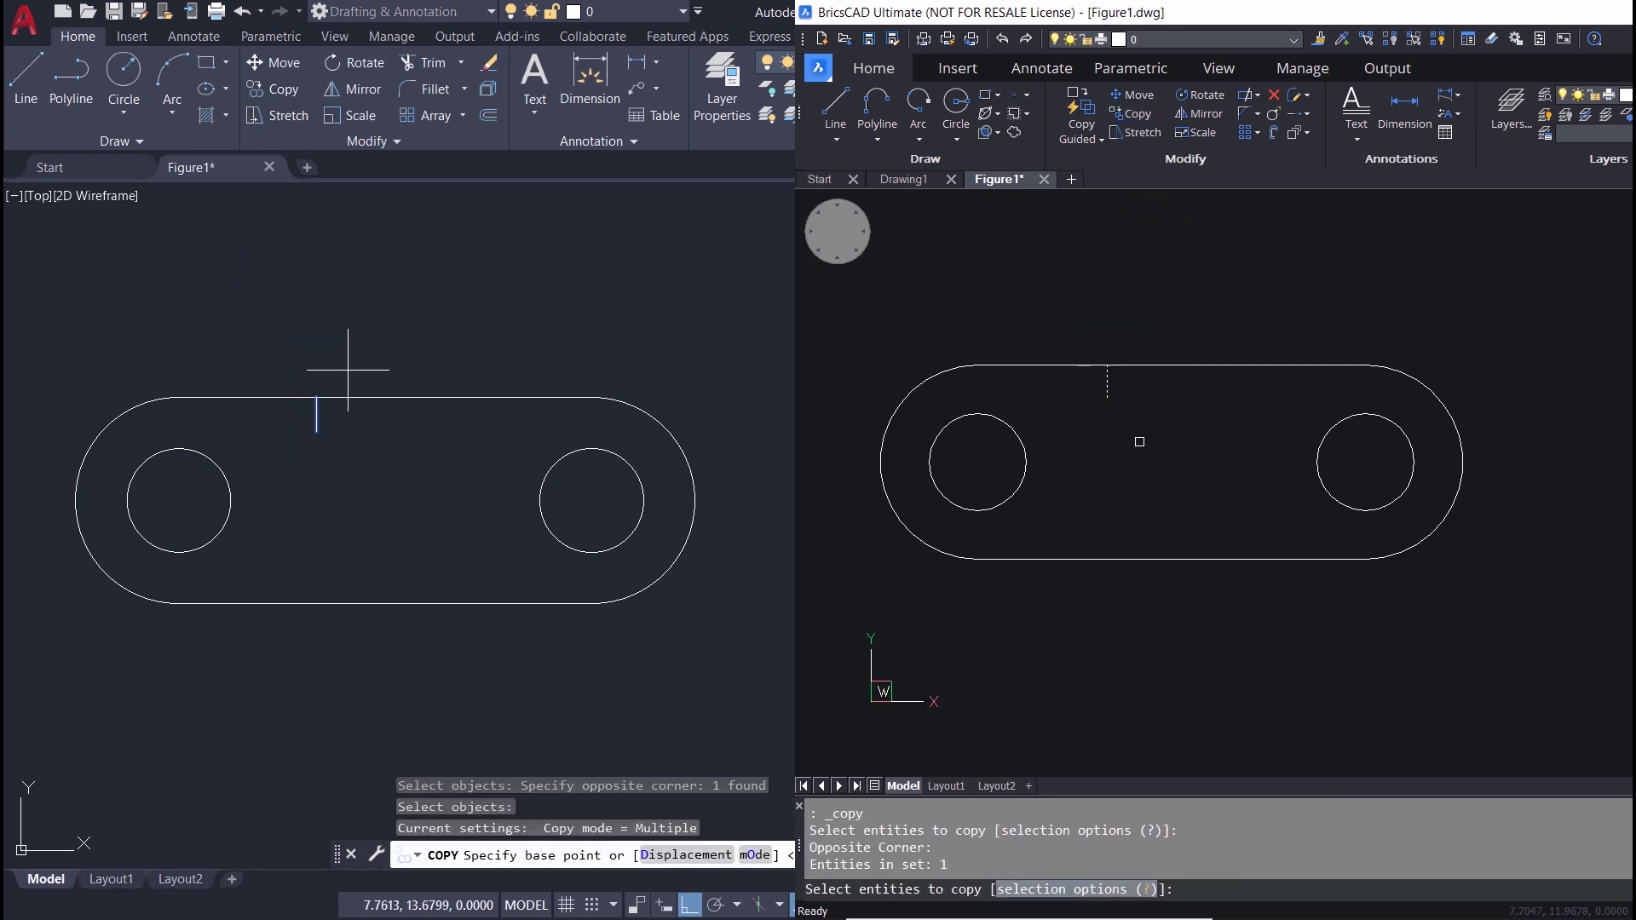
key("Return")
left_click(1117, 365)
left_click(316, 398)
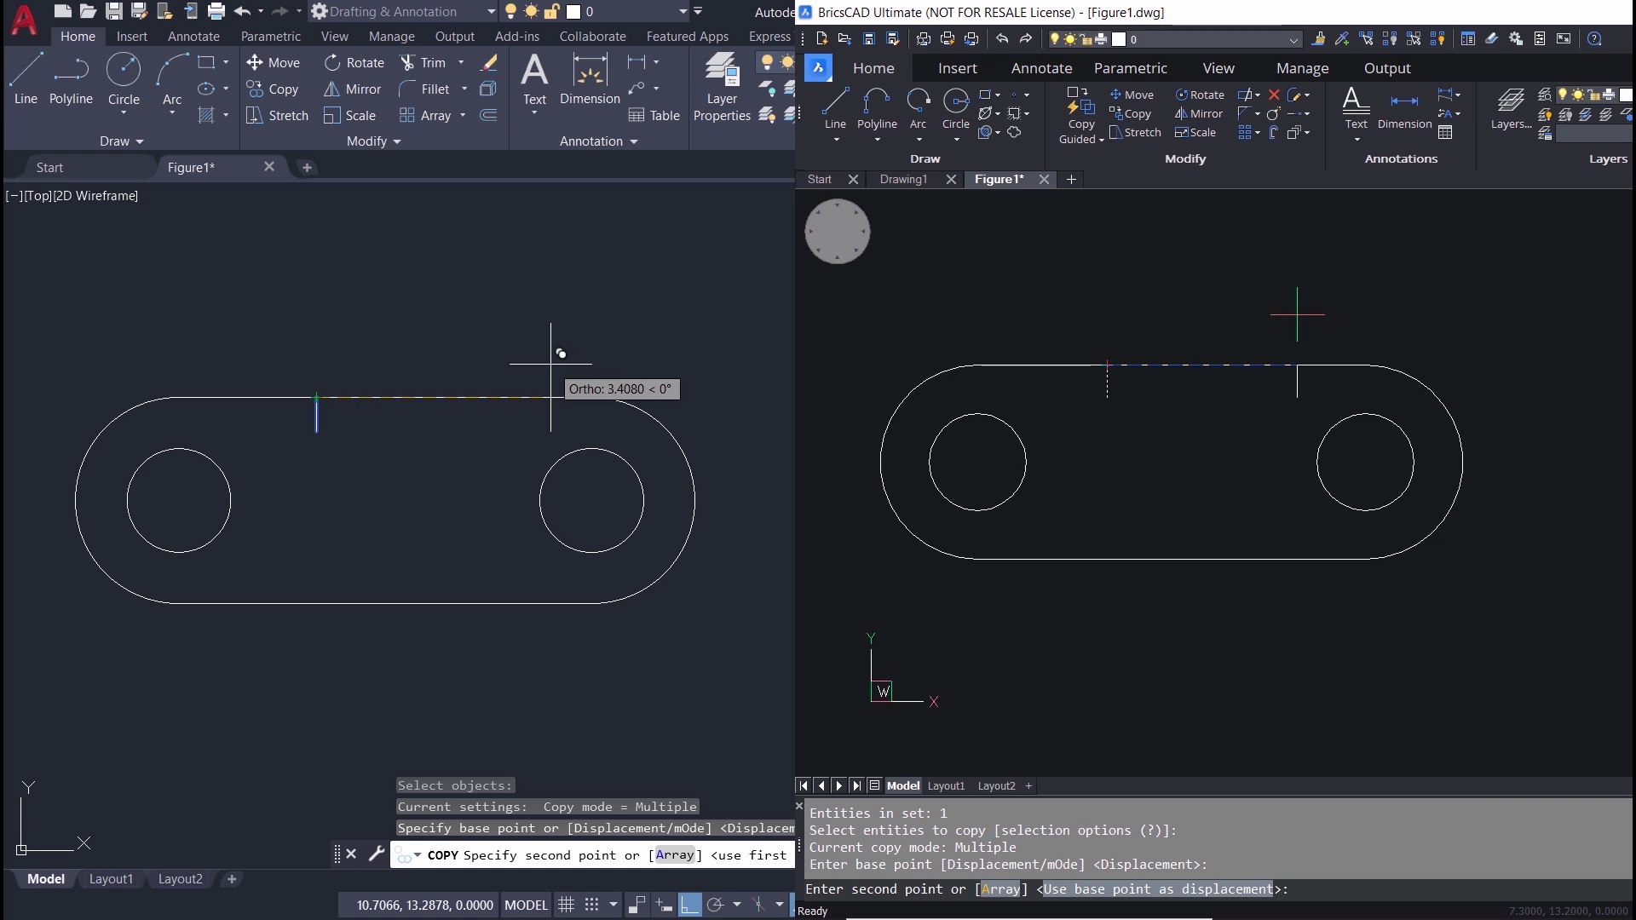
type("2")
key("Return")
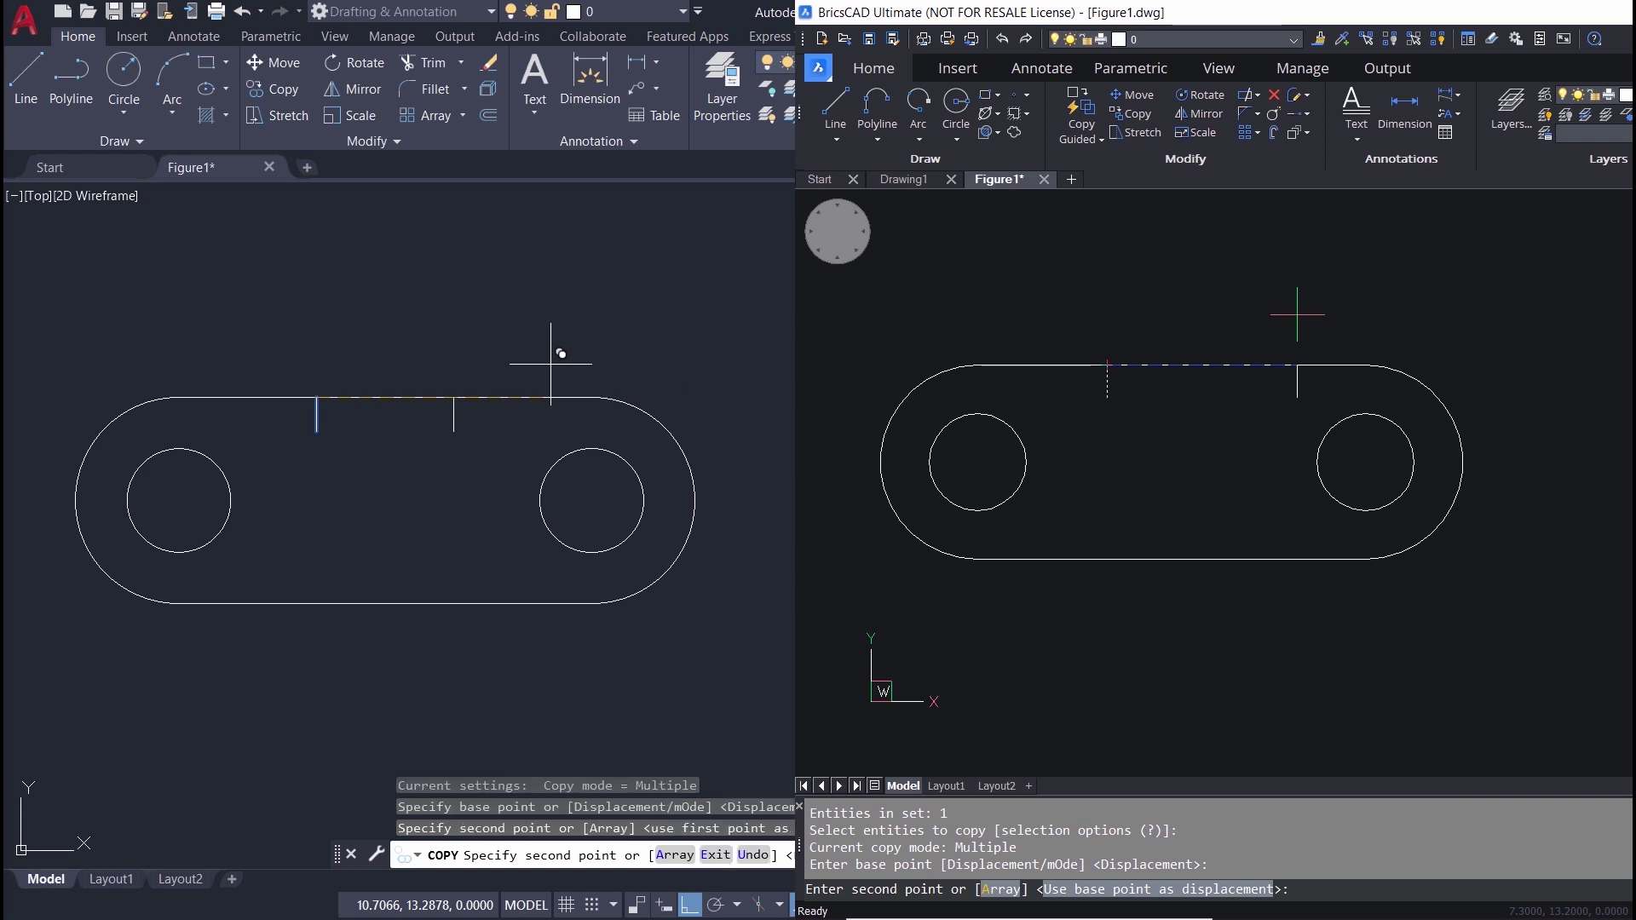
type("2")
key("Return")
key("Return")
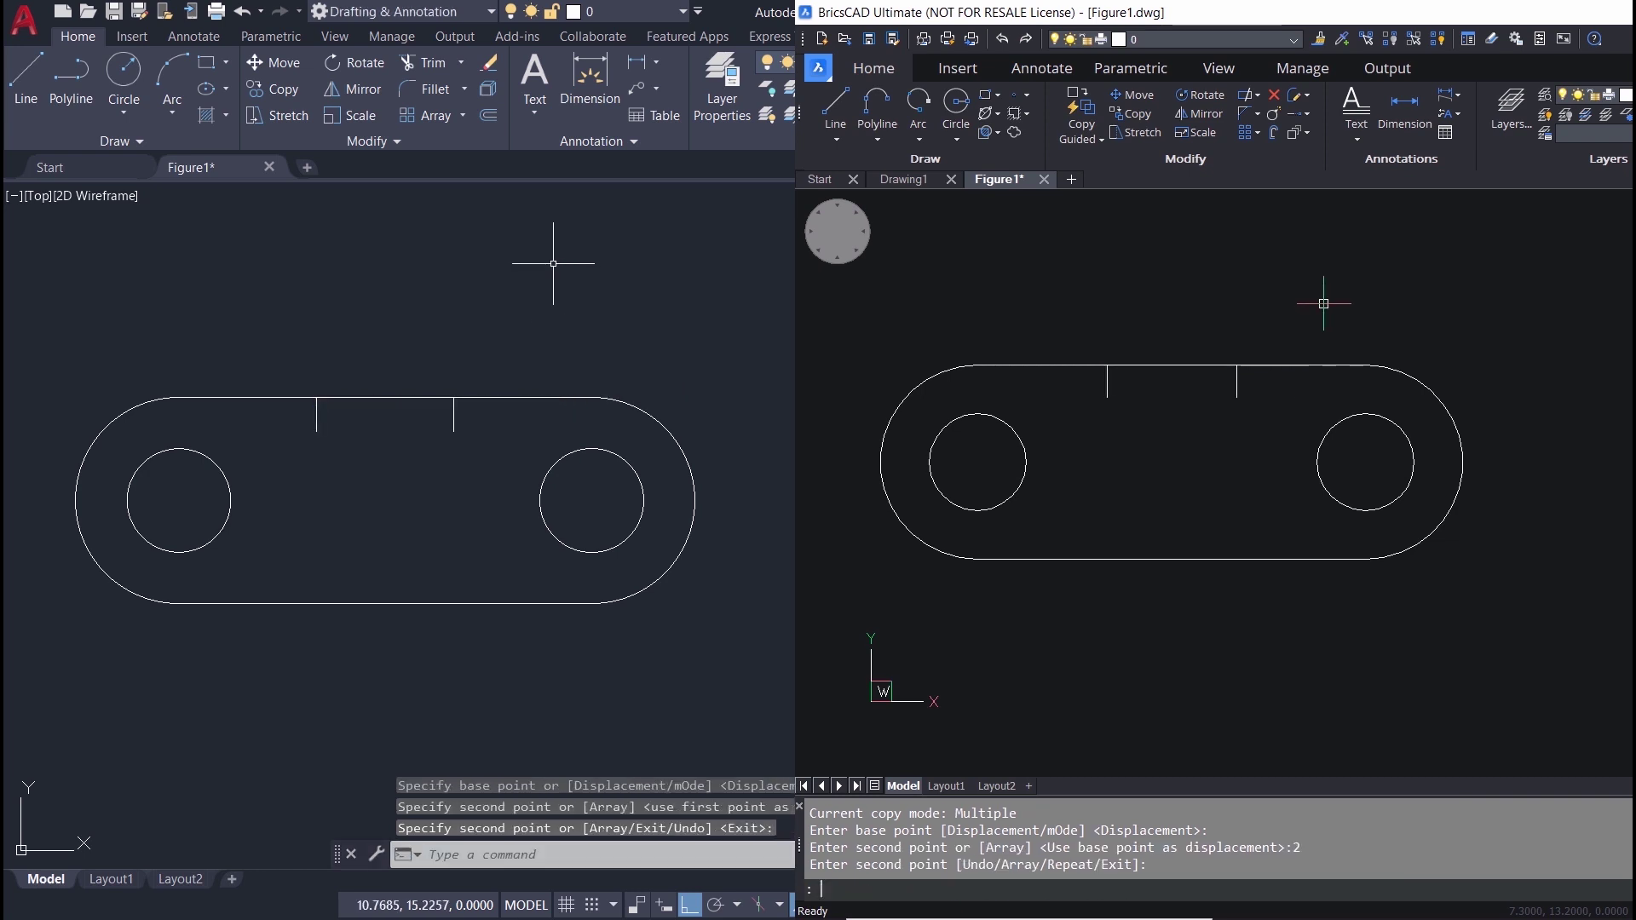
Step: Draw a horizontal line joining the lower ends of the two short vertical lines in both drawings
left_click(37, 106)
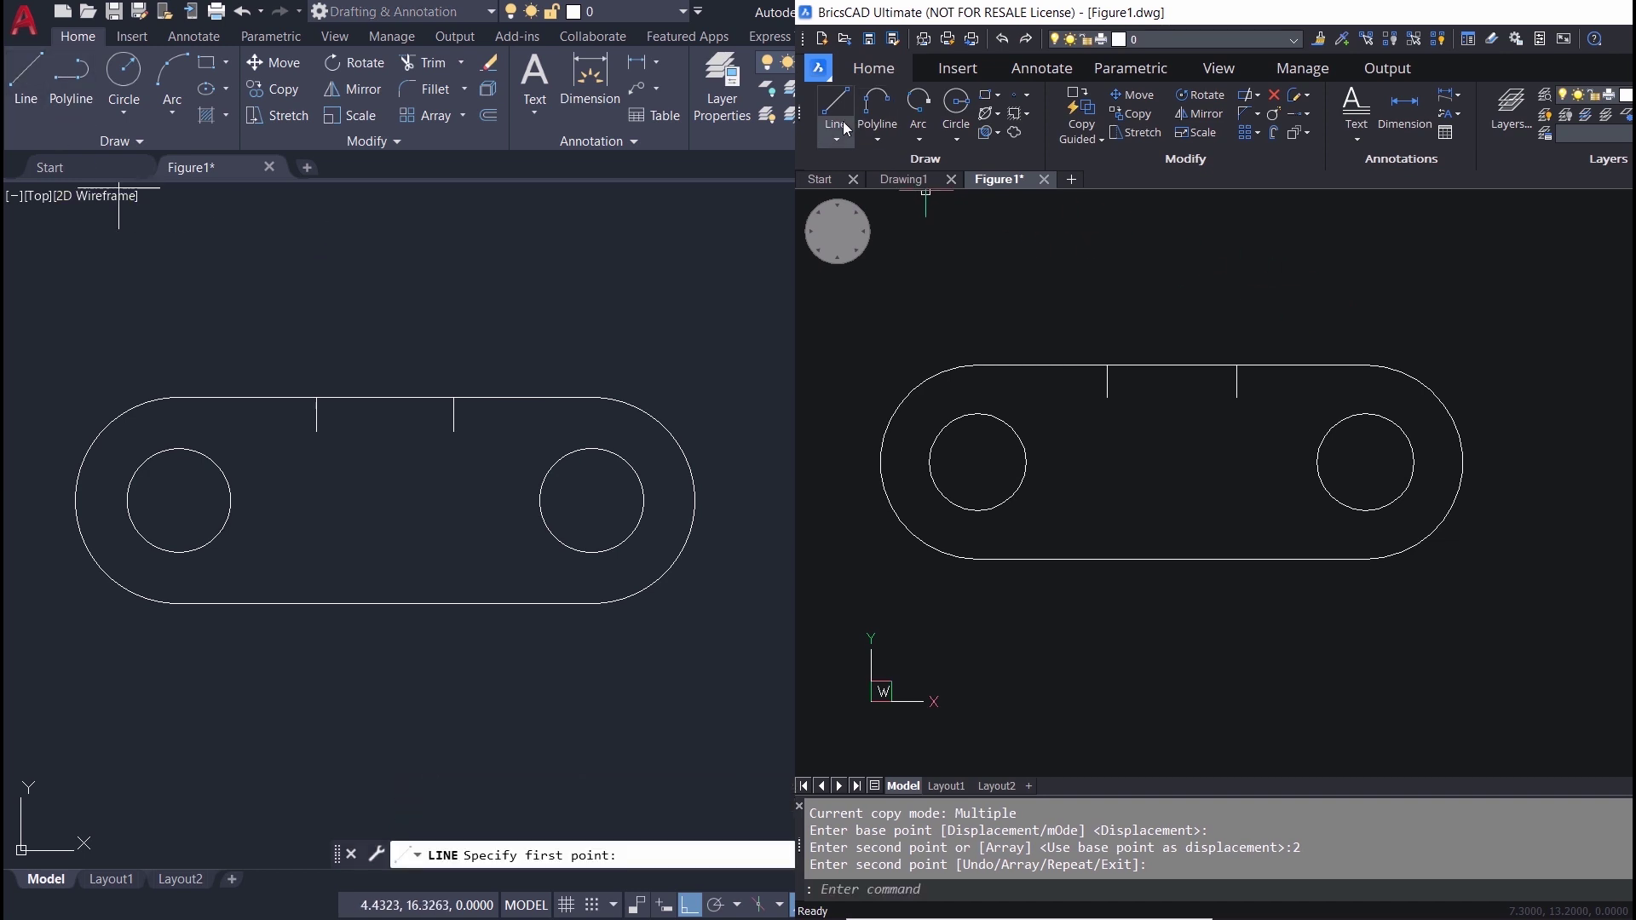
left_click(317, 431)
left_click(1106, 397)
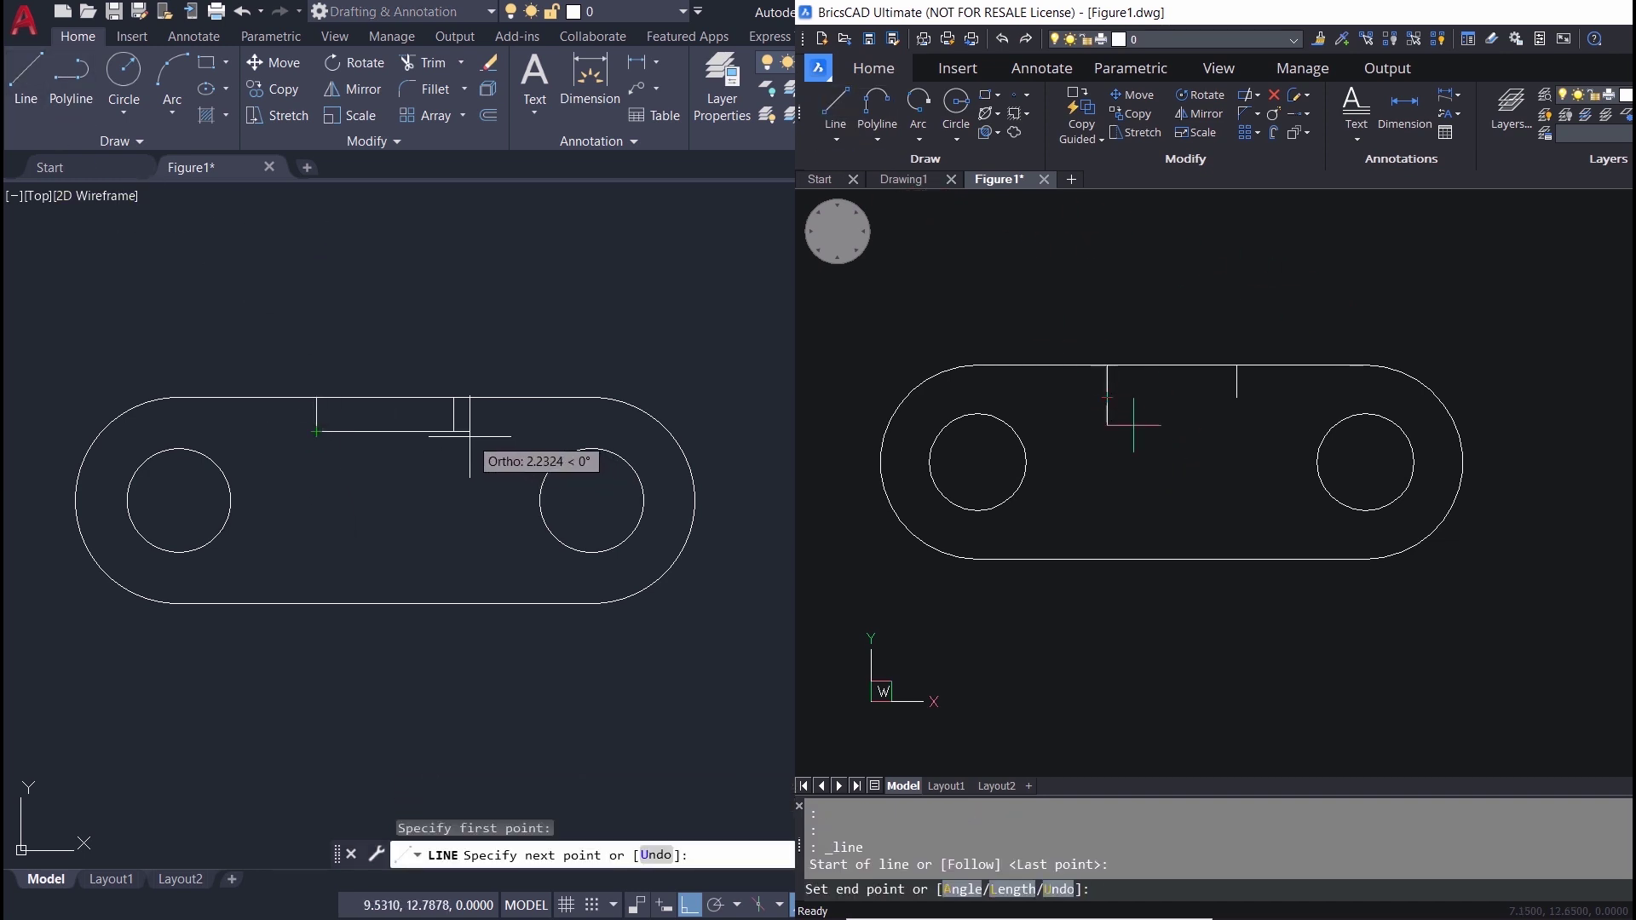
left_click(454, 431)
key("Return")
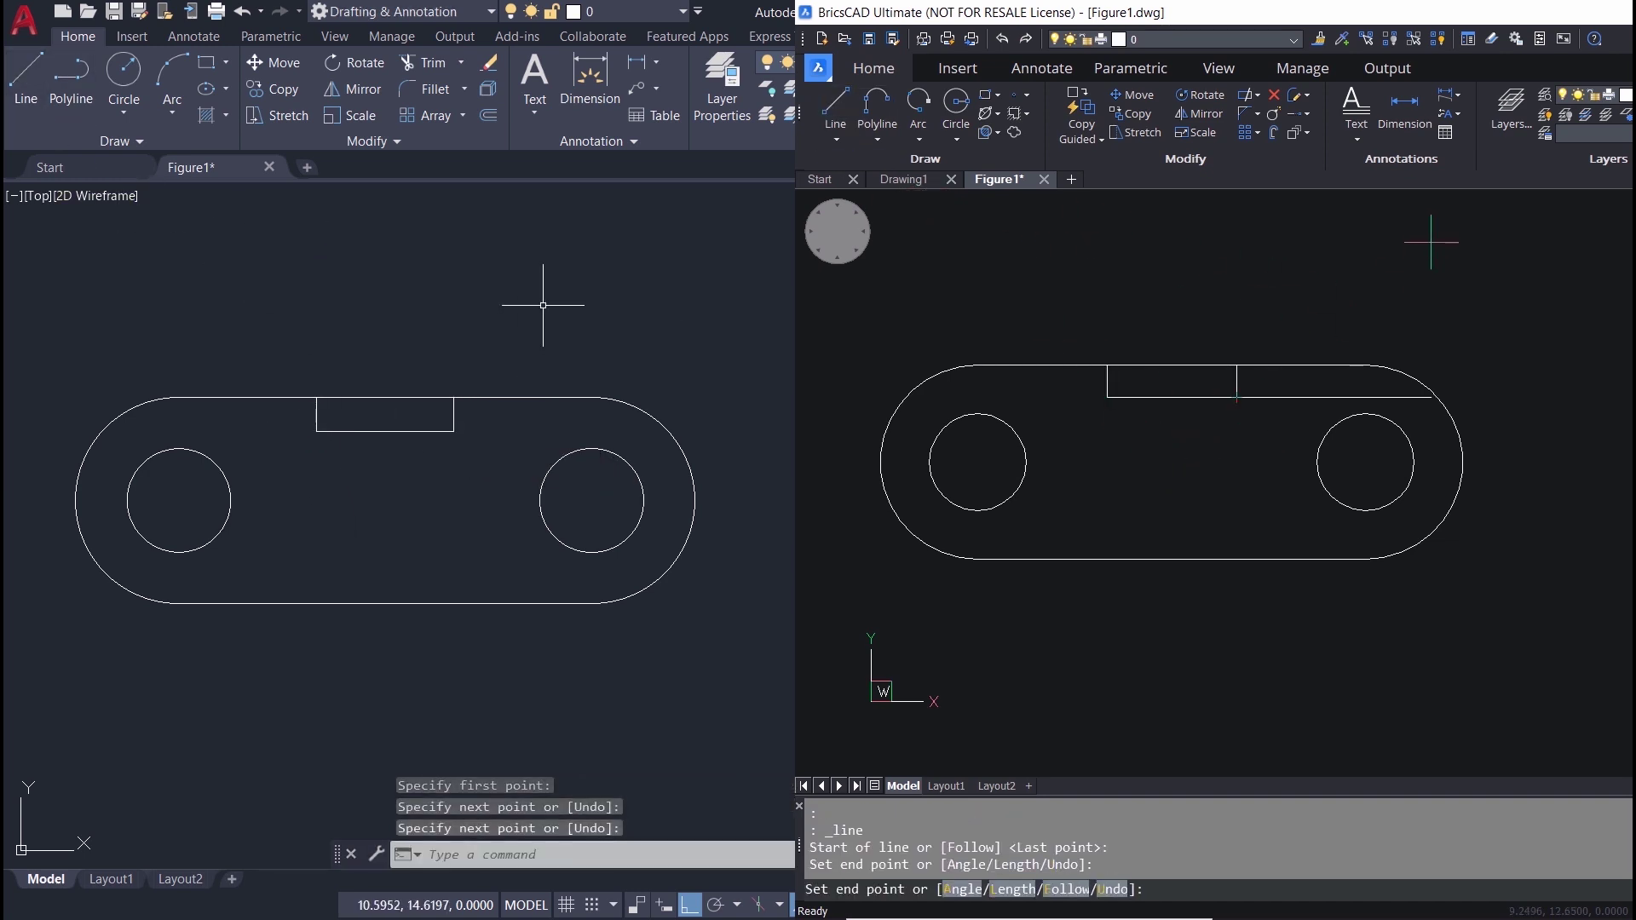
key("Return")
Step: Trim away the slot's top edge between the two short vertical lines in both drawings to open the notch
left_click(426, 62)
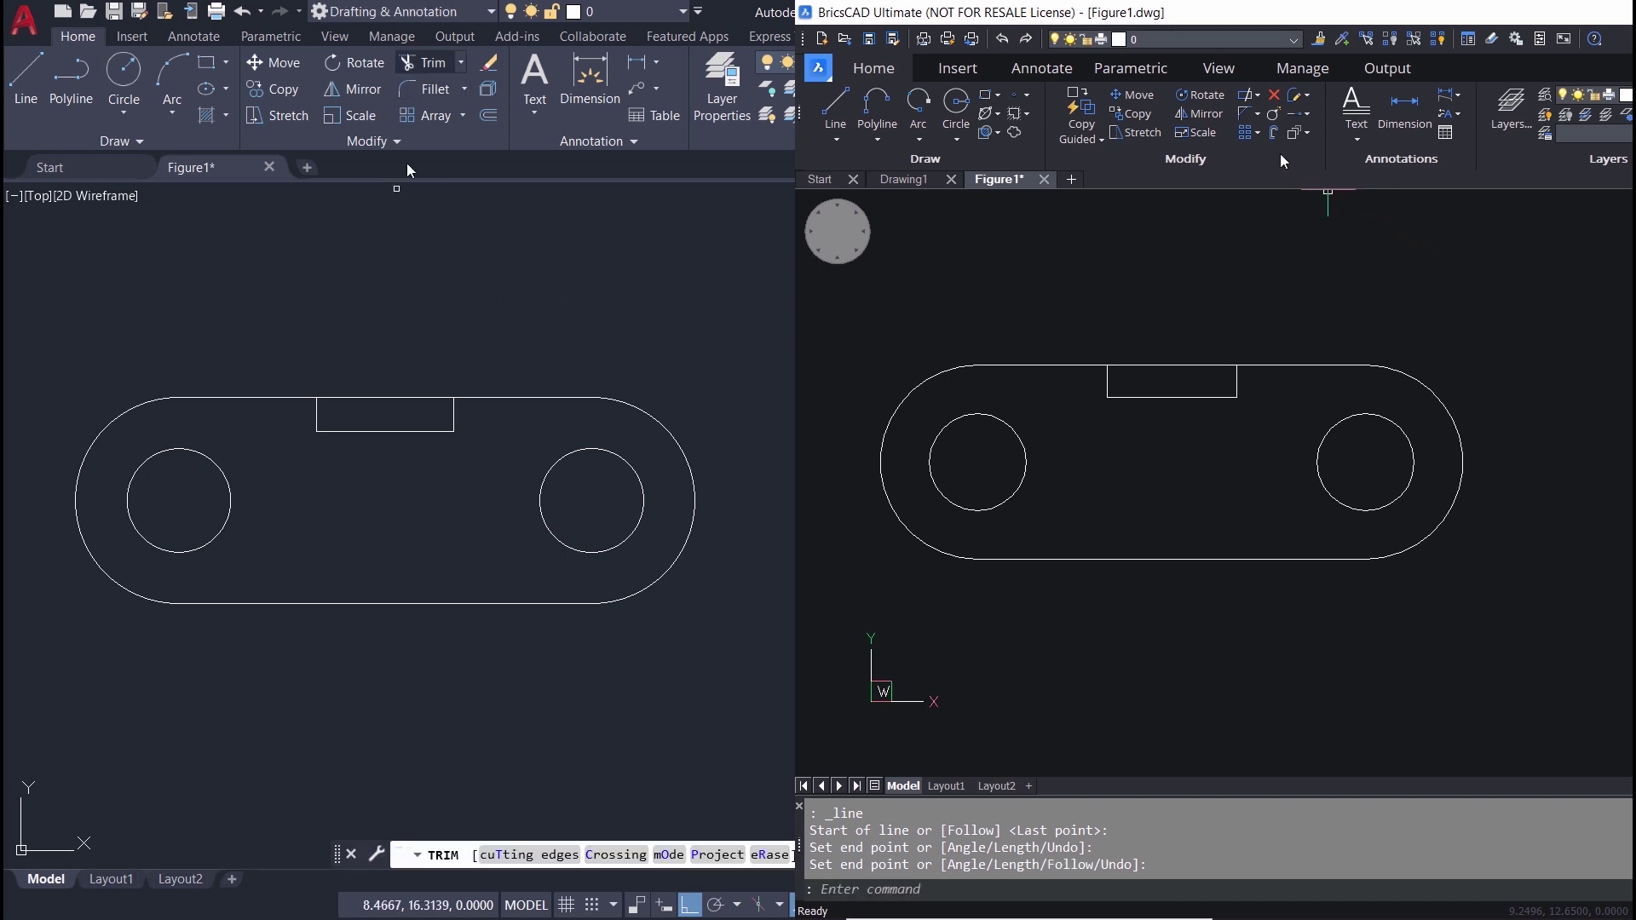
left_click(1249, 97)
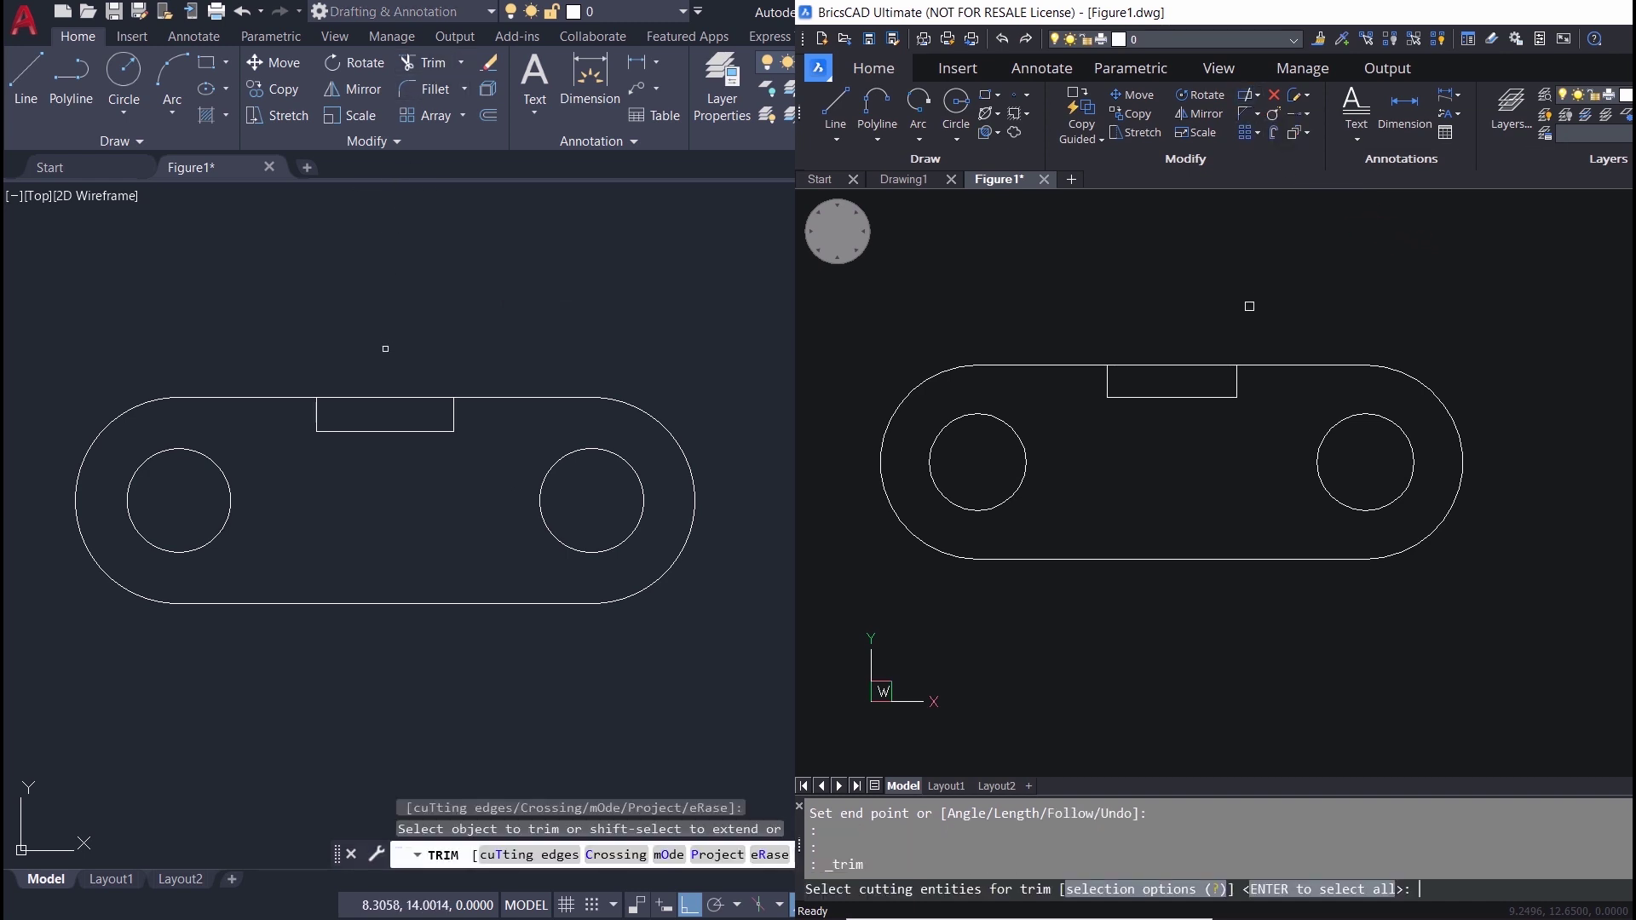
key("Return")
left_click(387, 395)
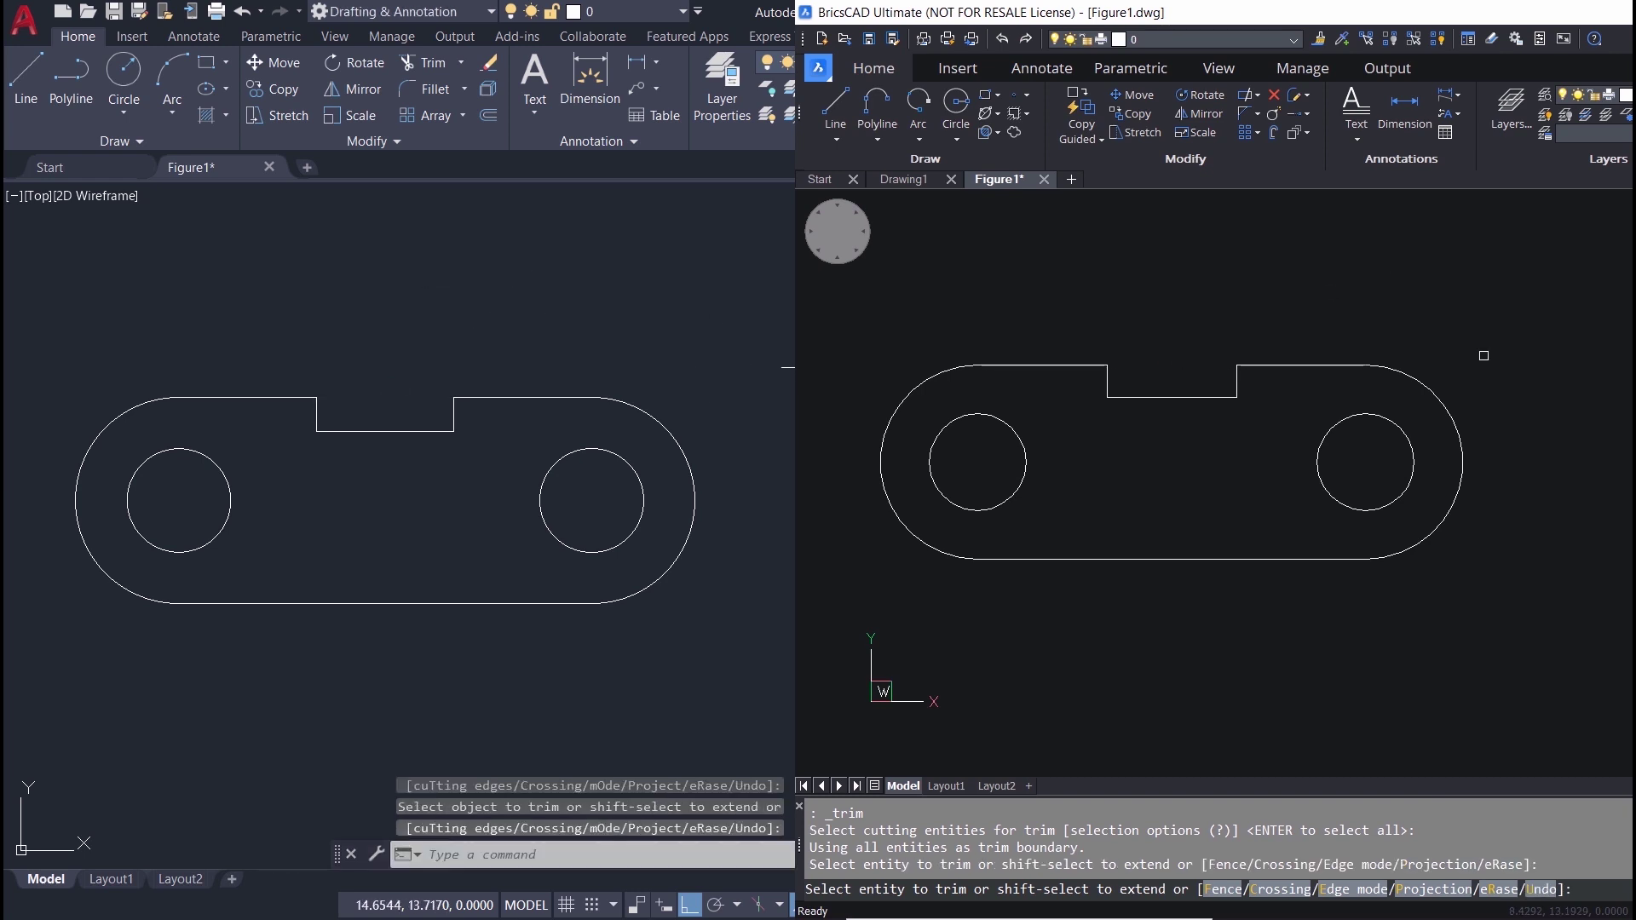
key("Return")
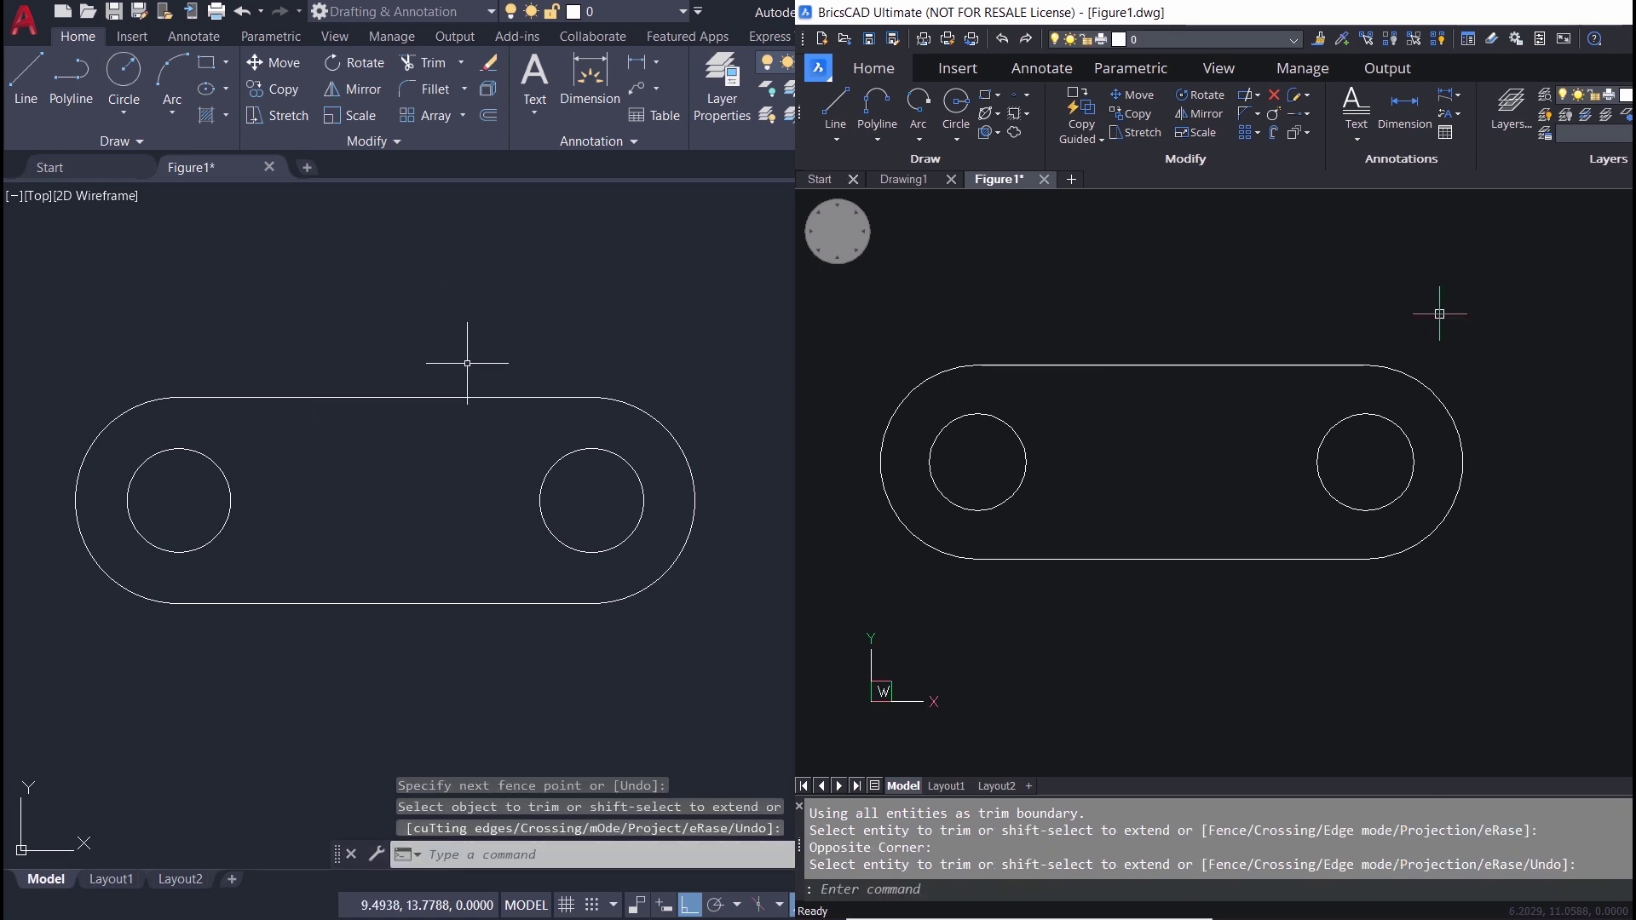